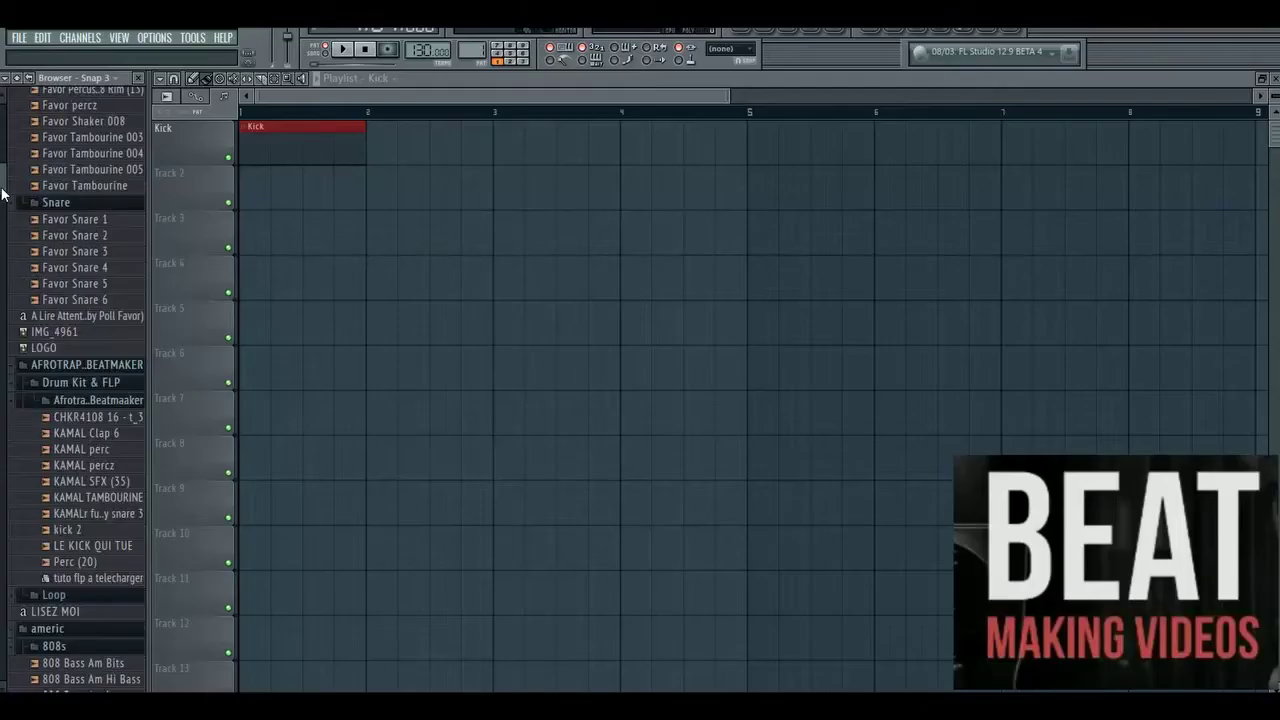
Find the Favor Kick Drum 3 sample in the Kick folder and load it into a new channel.
scroll(2, 185, "down", 1)
scroll(2, 185, "up", 6)
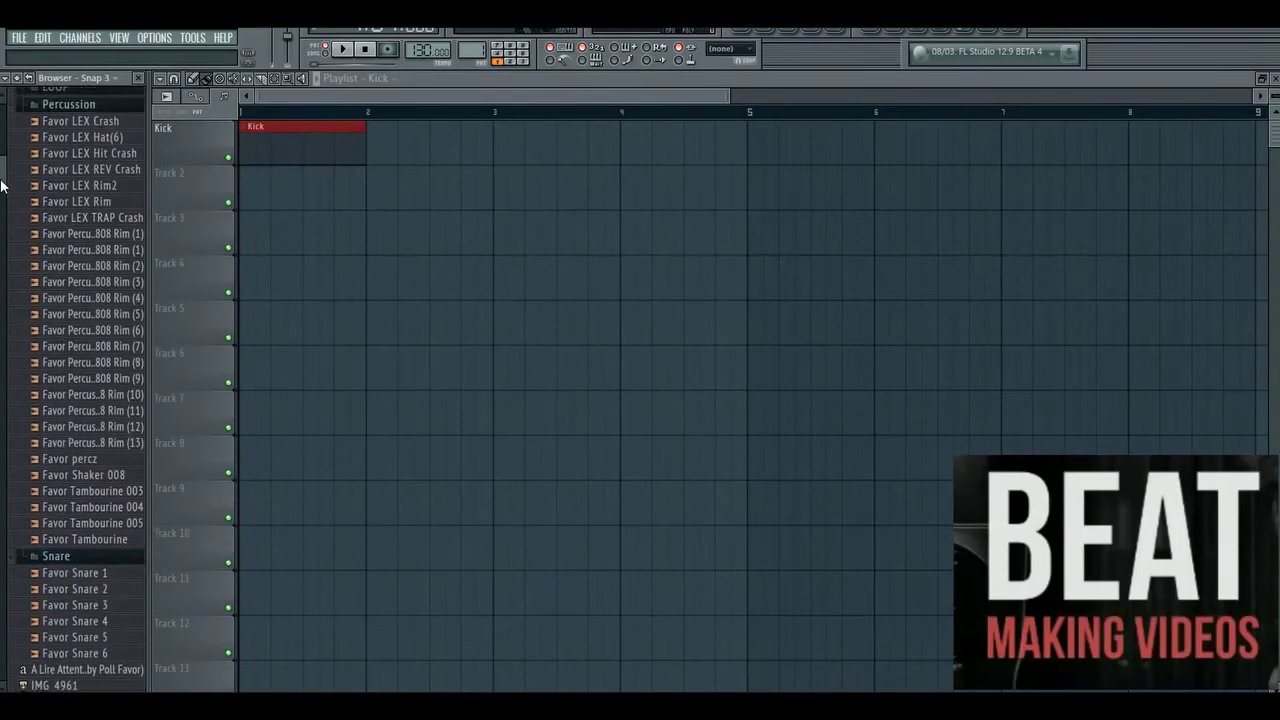
scroll(2, 180, "up", 12)
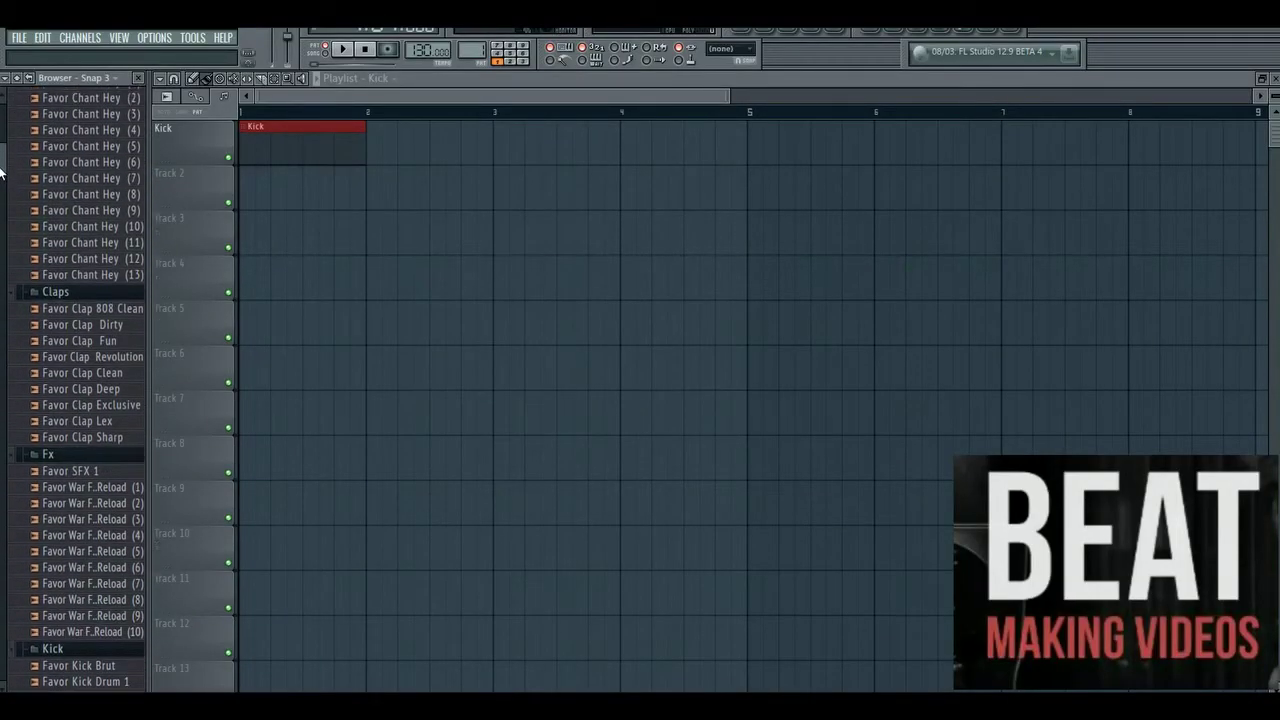
scroll(2, 170, "up", 12)
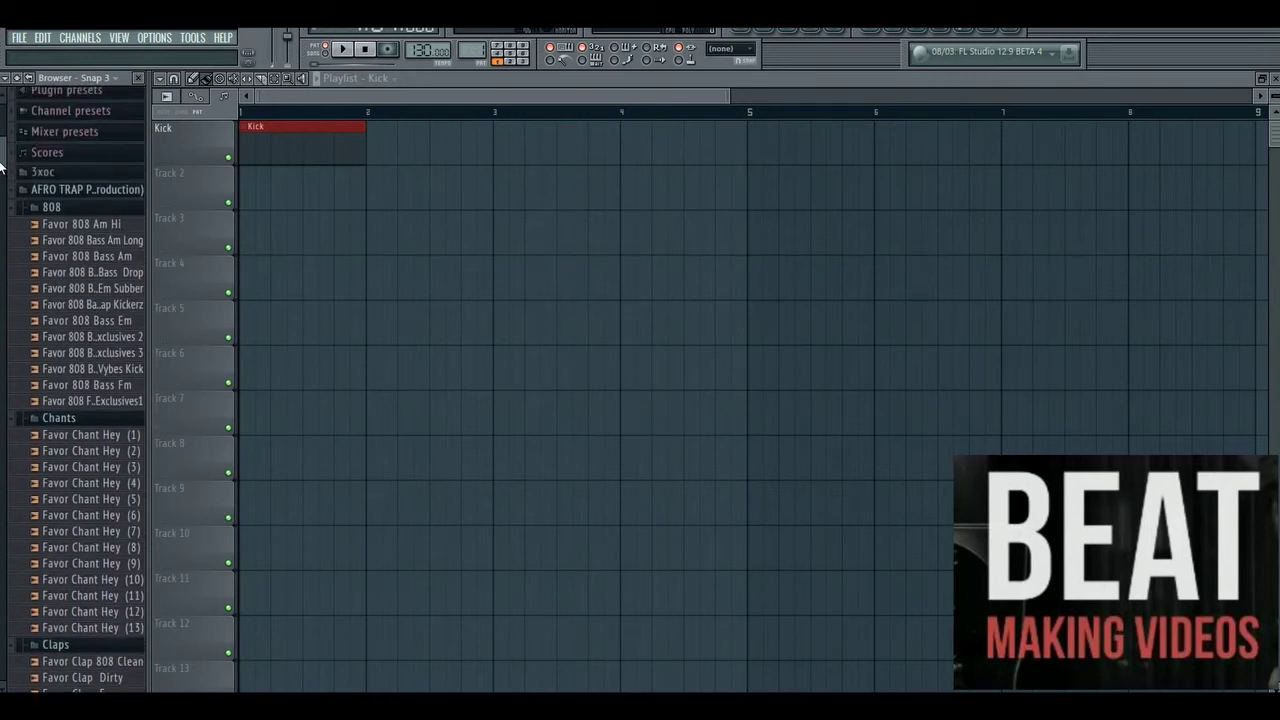
scroll(2, 168, "down", 5)
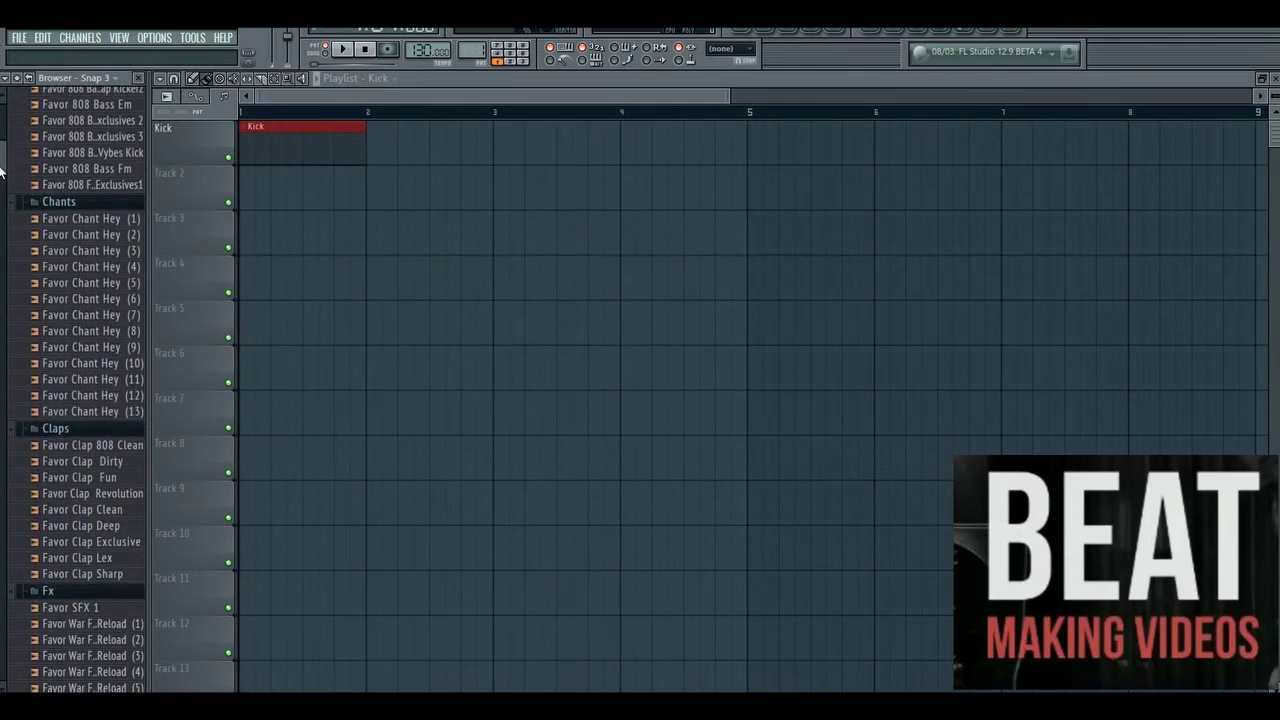
scroll(2, 172, "down", 7)
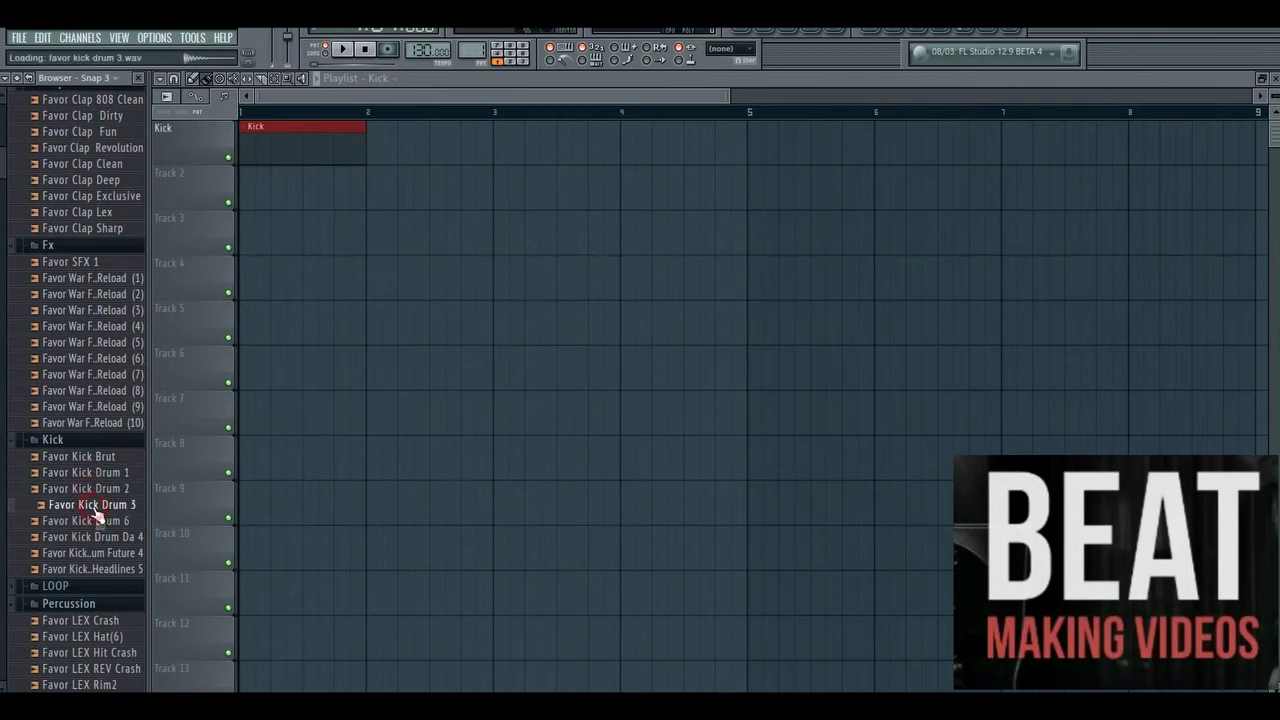
right_click(95, 507)
left_click(138, 516)
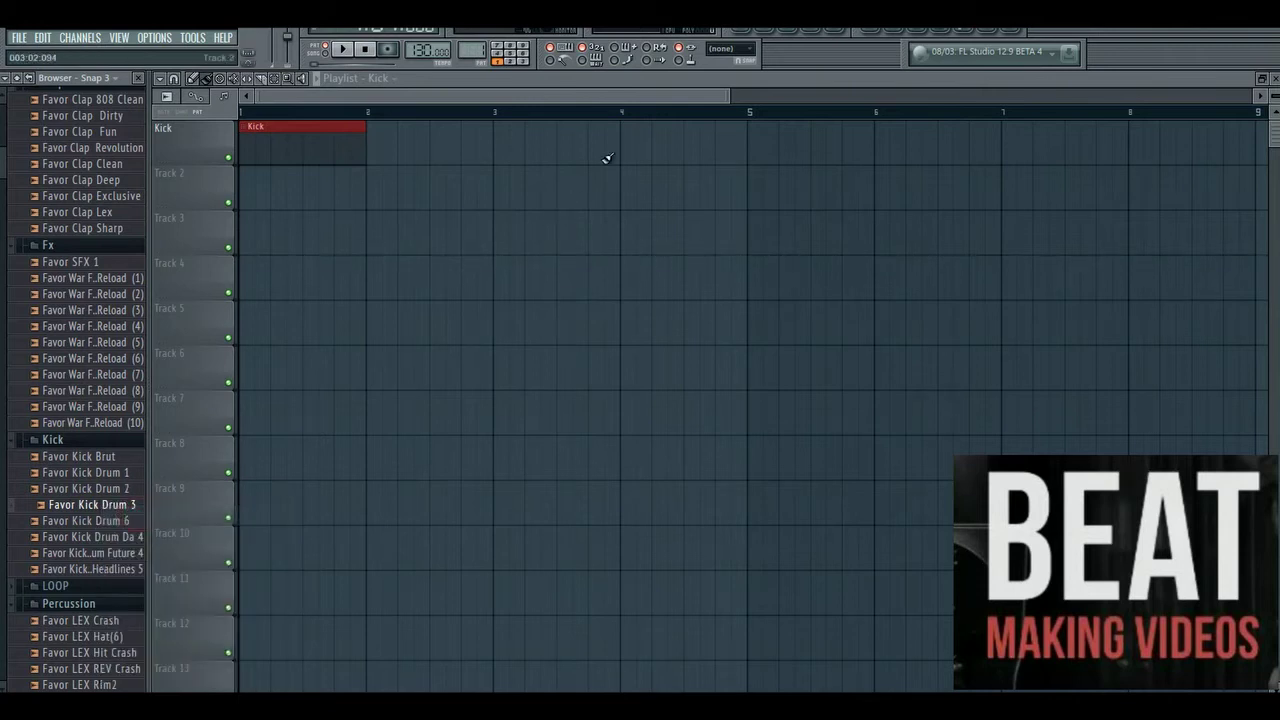
Fill every 4 steps of the Favor Kick Drum 3 channel in the Kick pattern and play the pattern back.
left_click(754, 36)
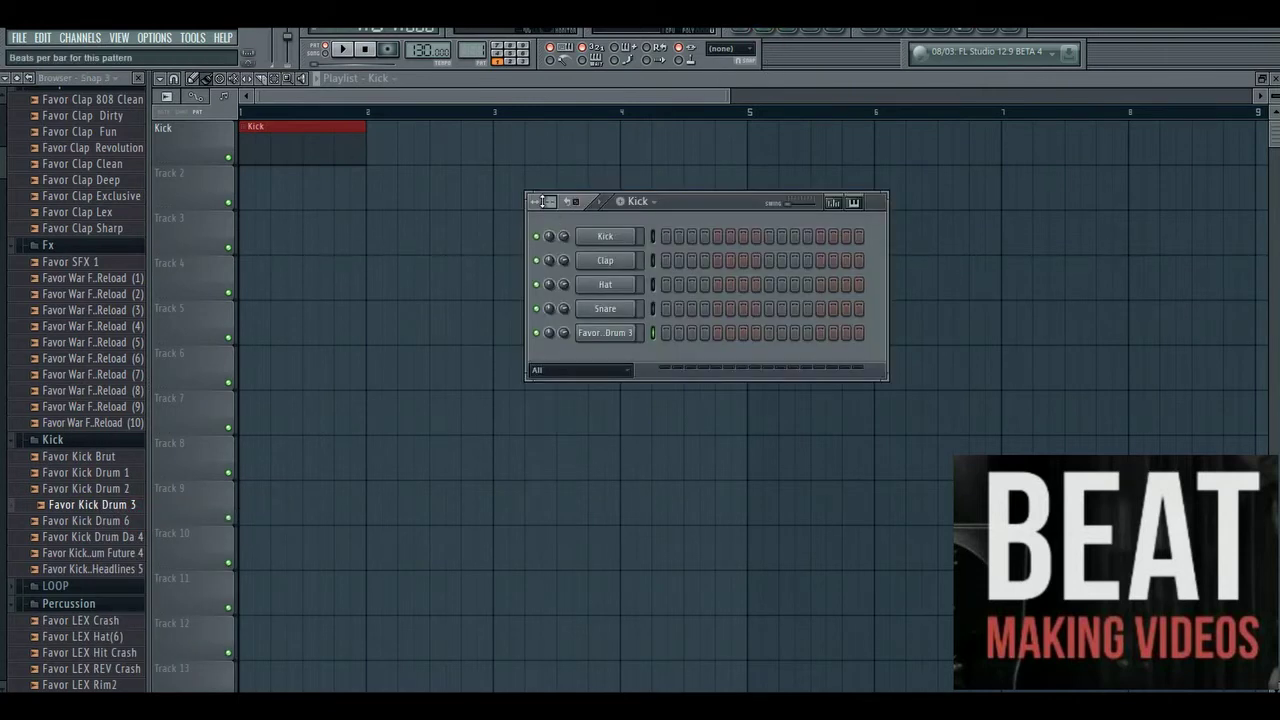
right_click(625, 335)
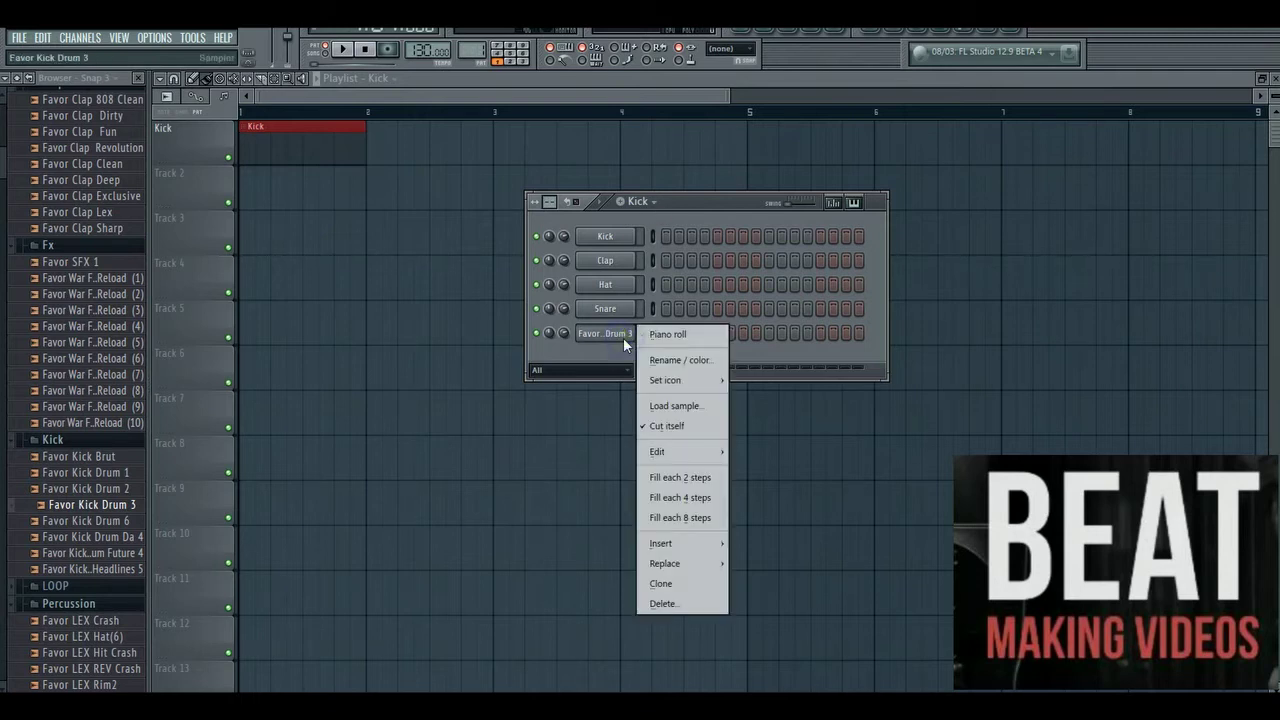
left_click(678, 496)
key("space")
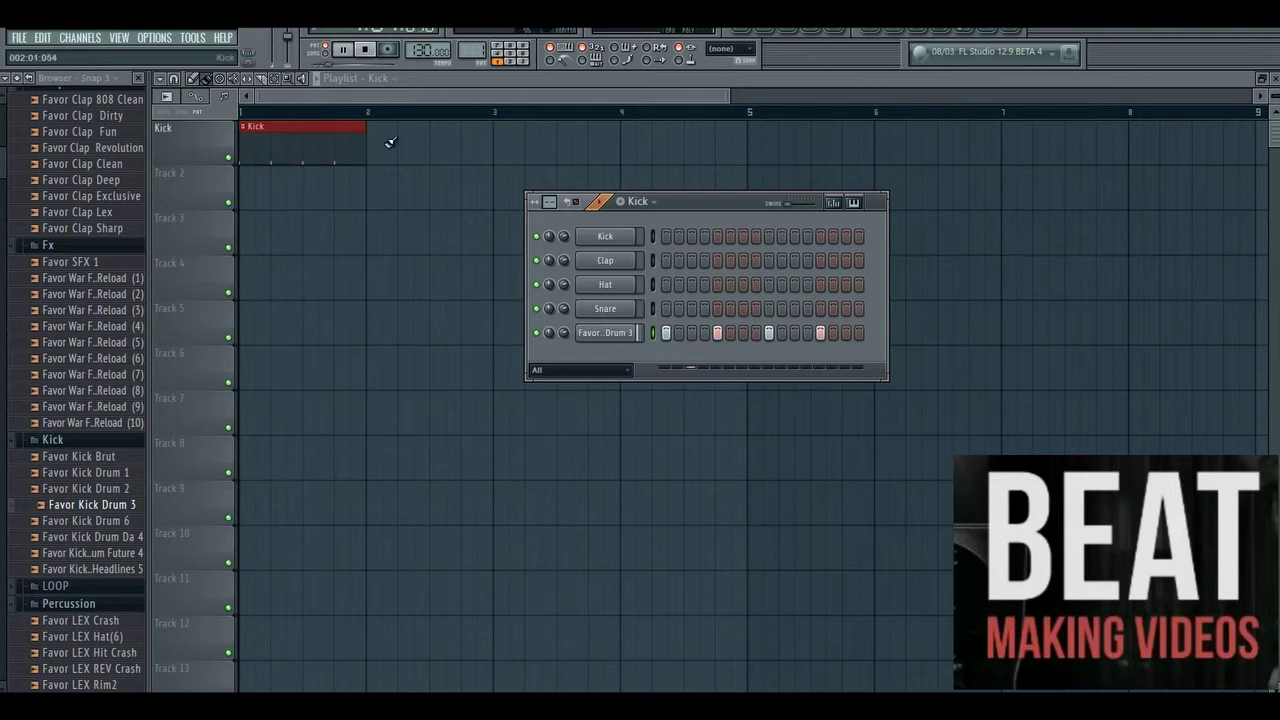
left_click(355, 104)
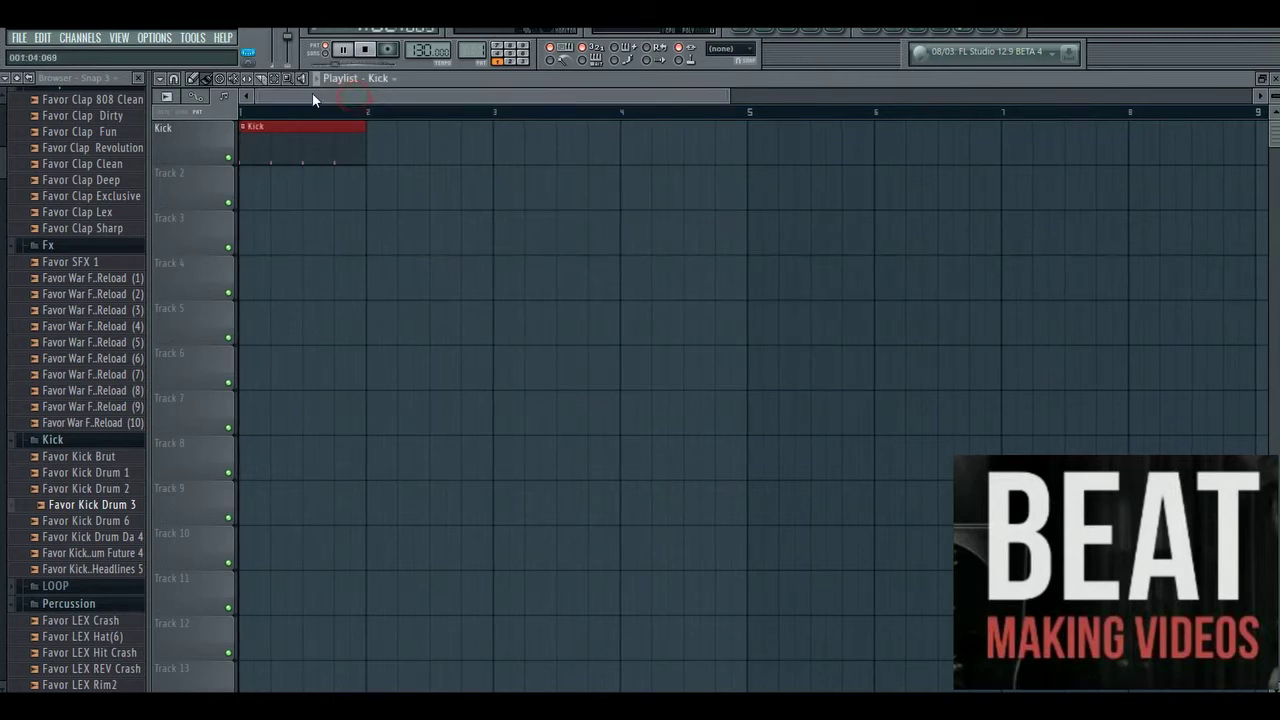
key("space")
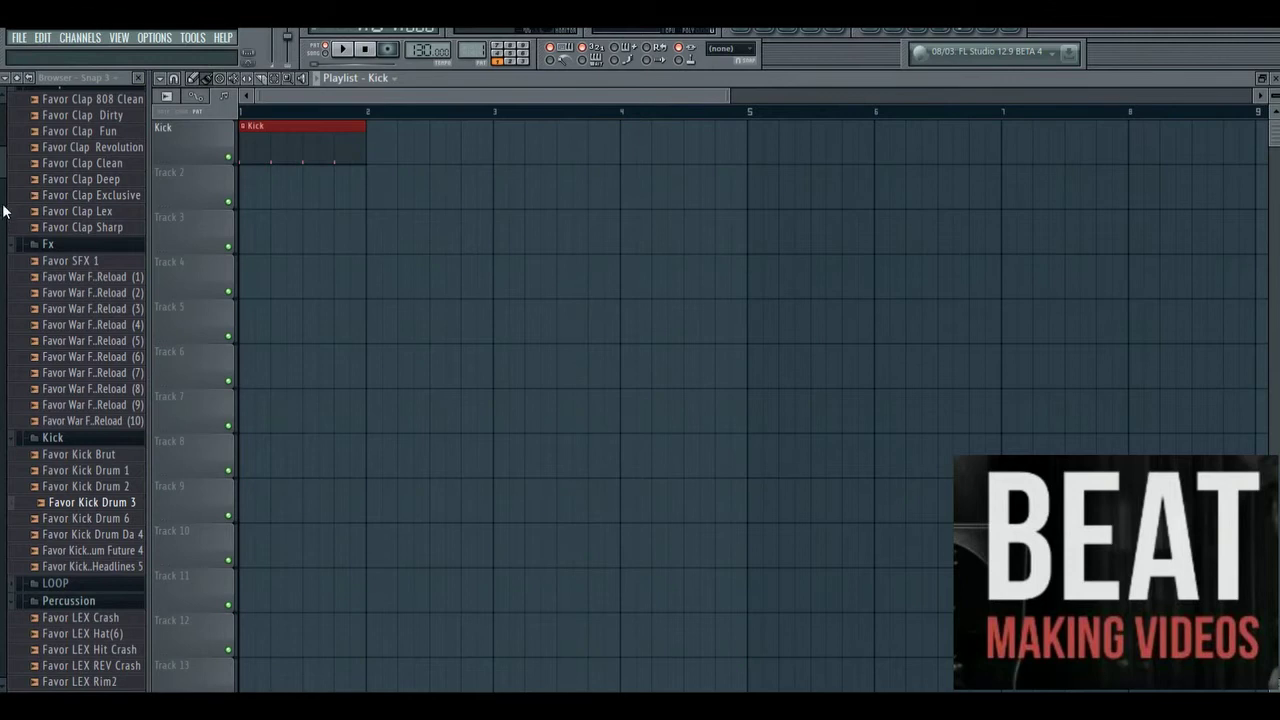
Load the Percussion Conga 002 Low sample from the Percussion folder into a new channel.
left_click_drag(3, 163, 3, 246)
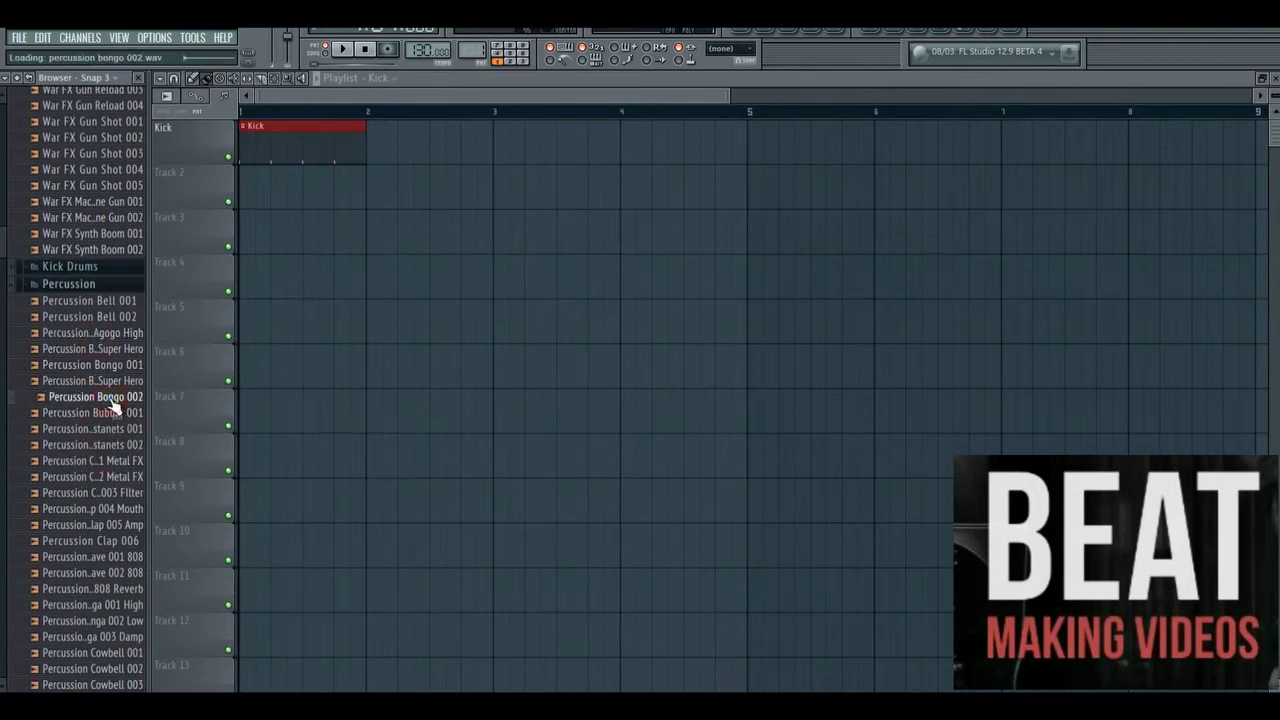
right_click(117, 622)
left_click(197, 520)
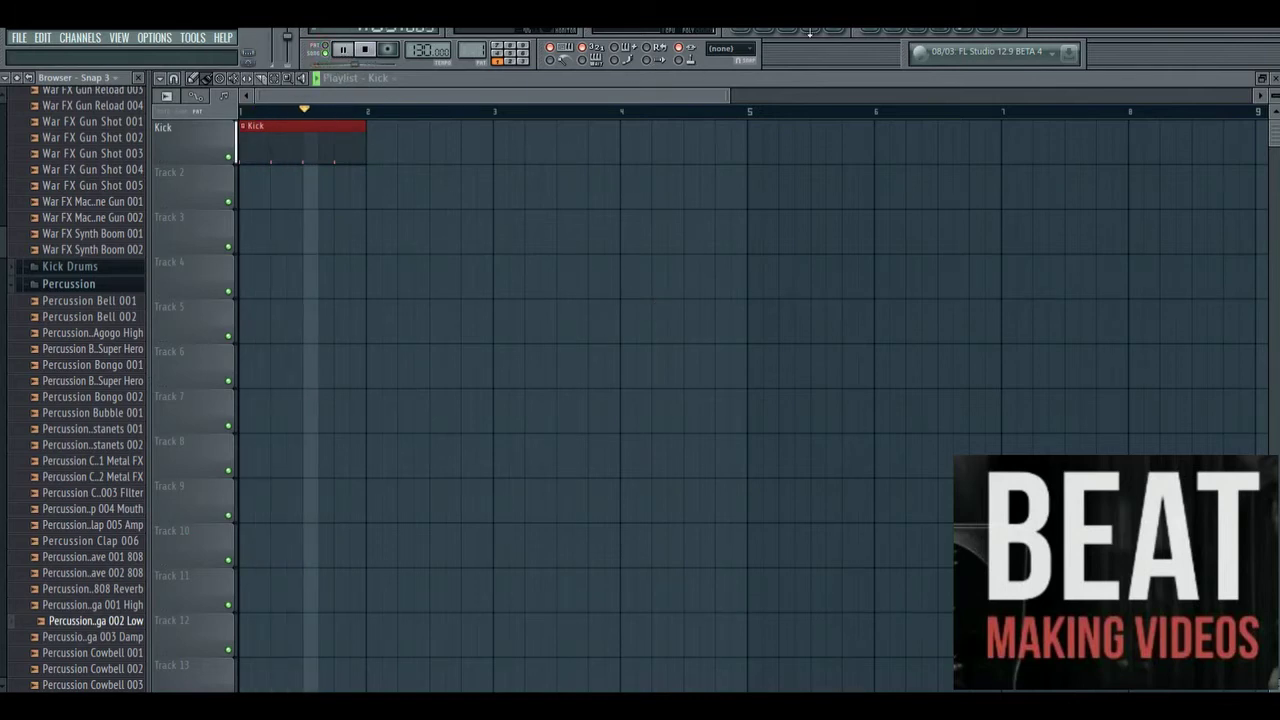
Create a new pattern named Percussion in the step sequencer.
left_click(772, 36)
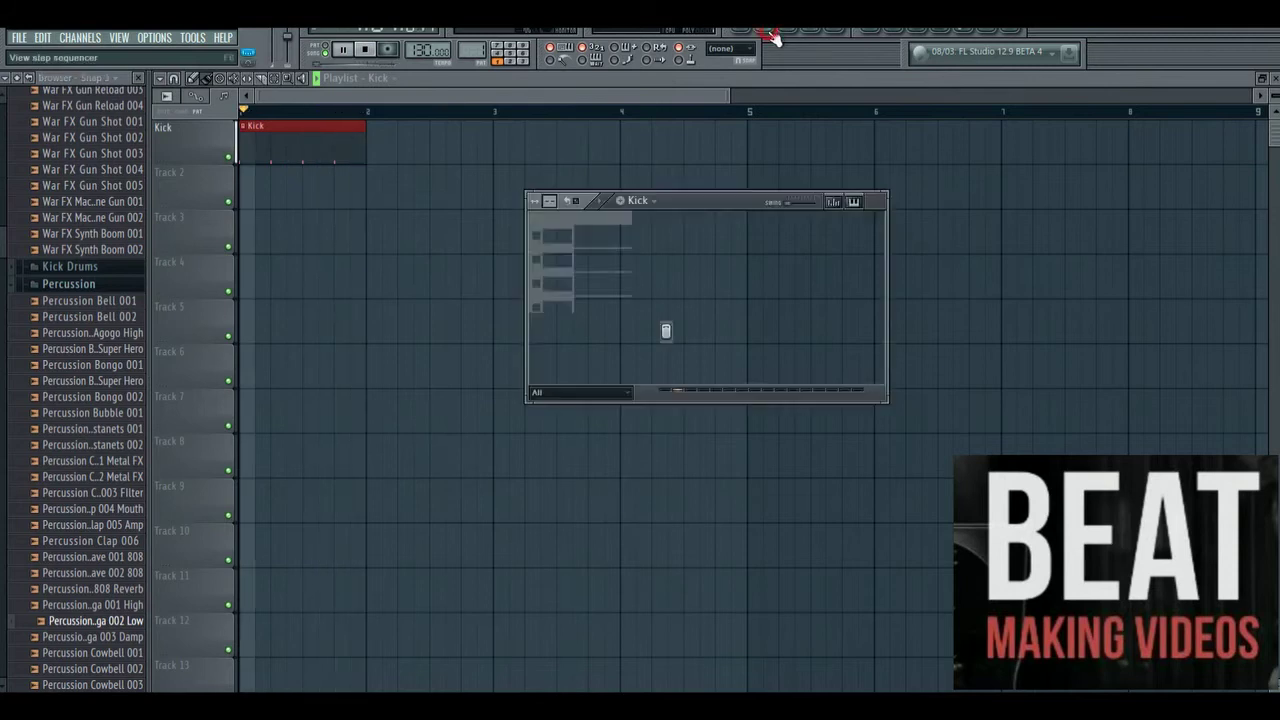
left_click(649, 200)
left_click(621, 202)
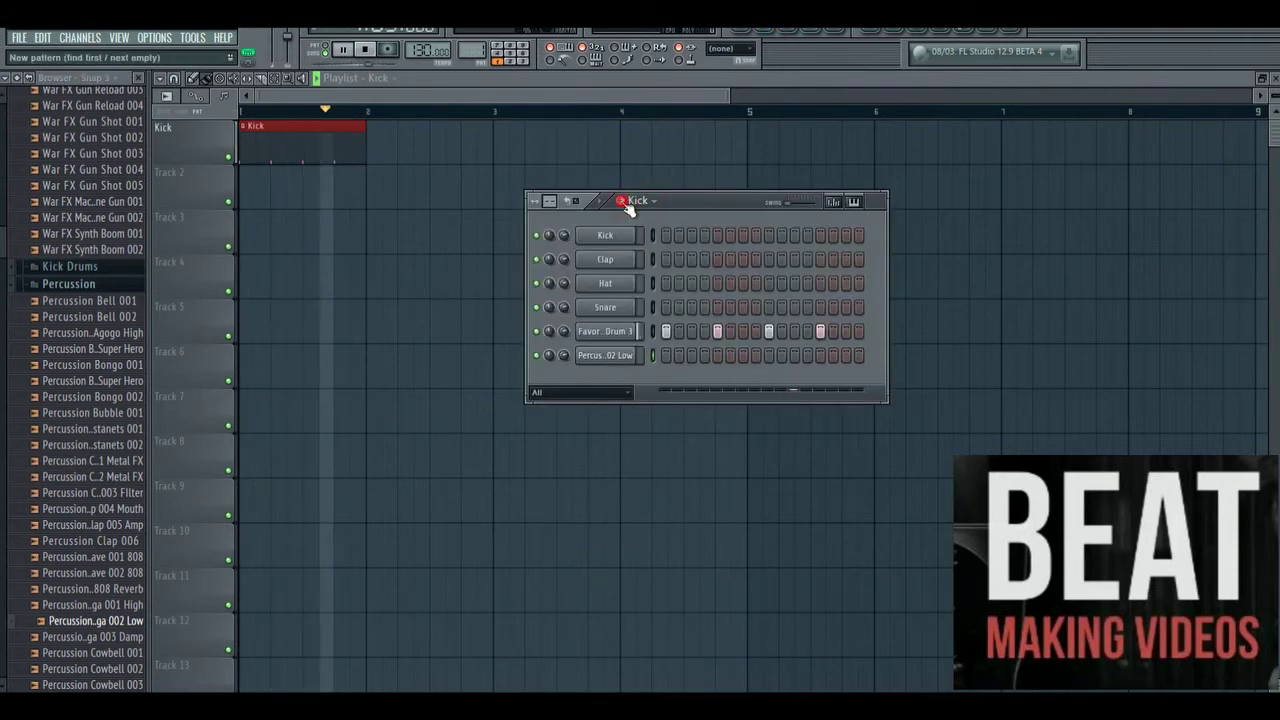
left_click(621, 202)
type("Perc")
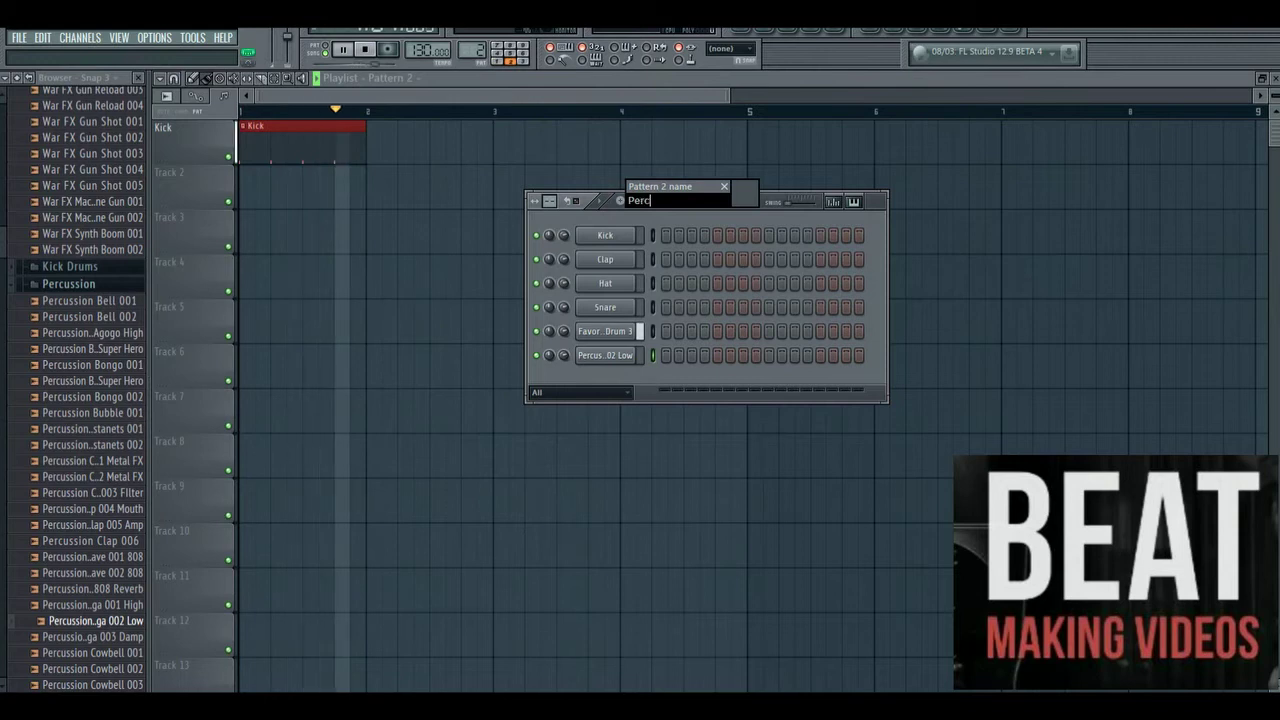
type("ussion")
key("Return")
Place the Percussion pattern at bar 1 of playlist track 2 and rename that track Percussion.
left_click(258, 185)
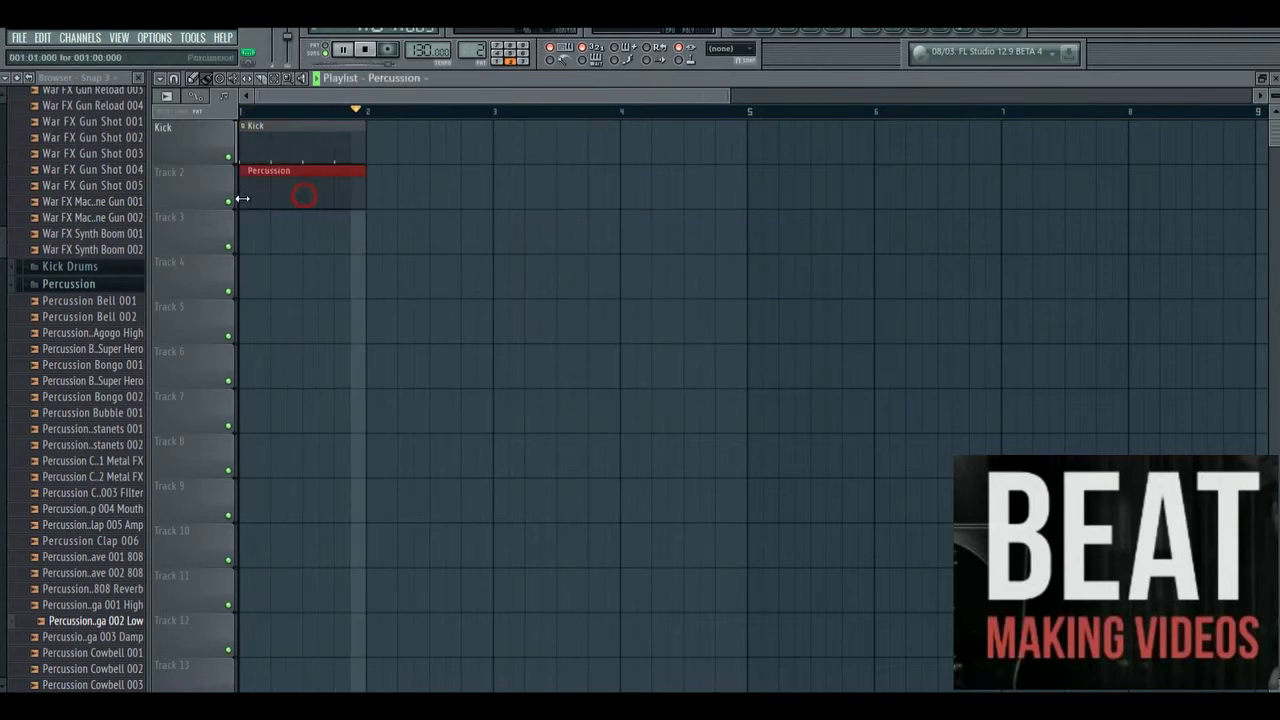
right_click(209, 192)
left_click(248, 174)
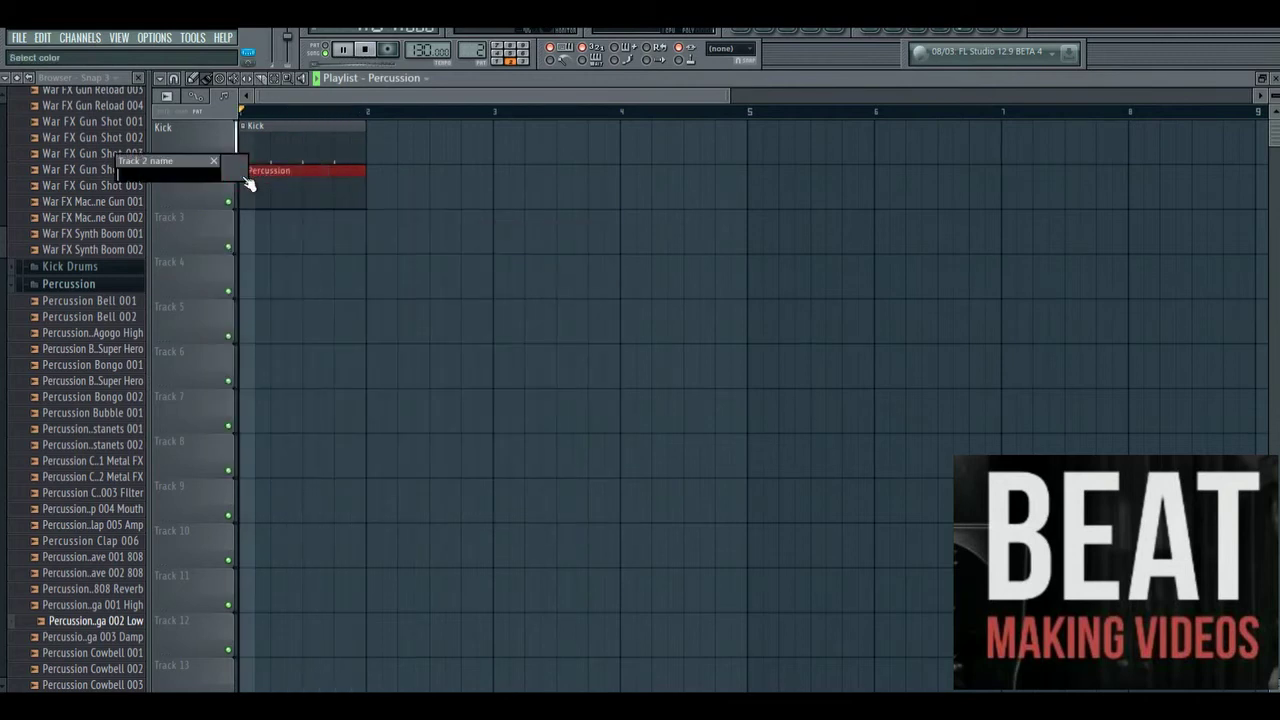
type("Percussion")
key("Return")
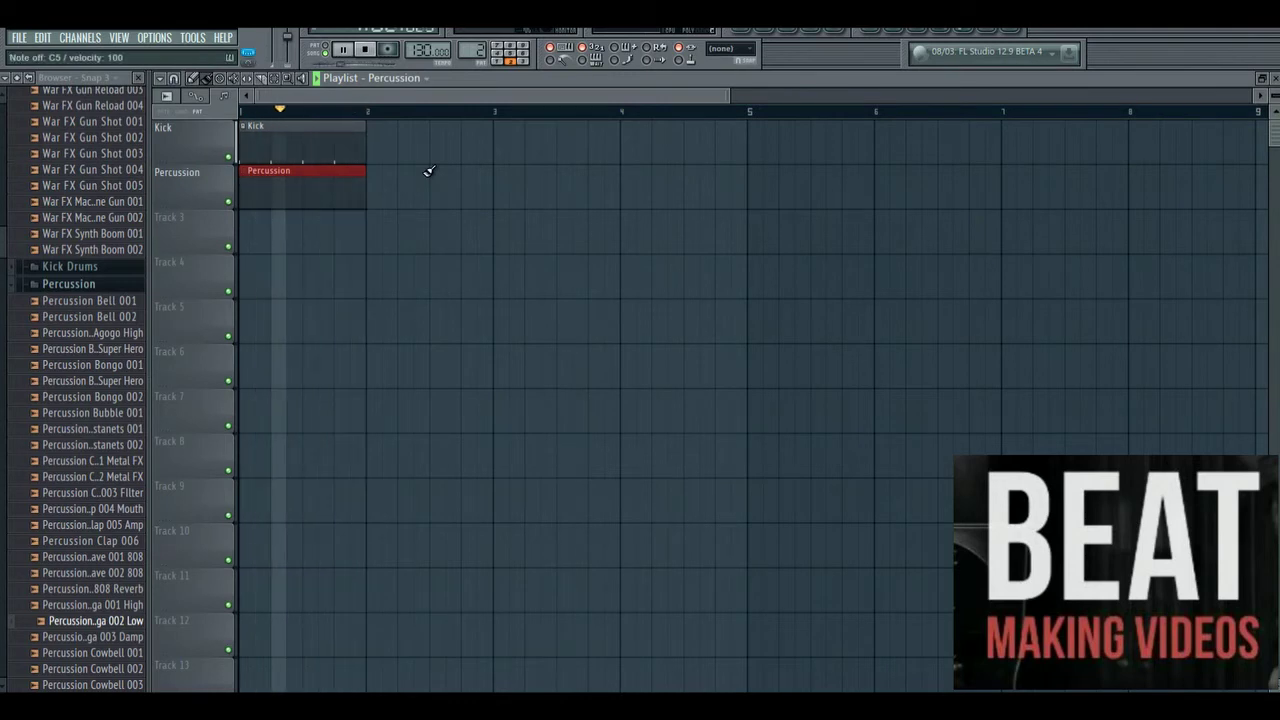
Draw a short C5 note at the start of bar 1 in the Percussion Conga 002 Low channel's piano roll.
left_click(757, 31)
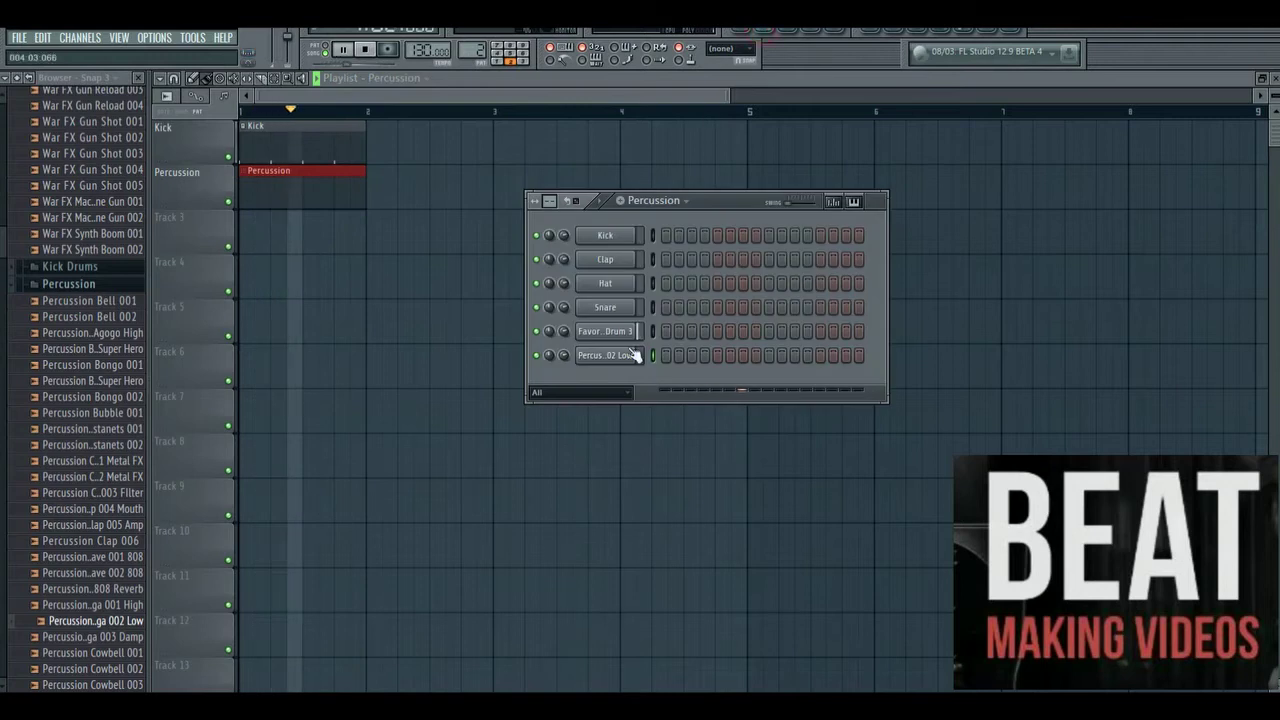
right_click(628, 356)
left_click(666, 358)
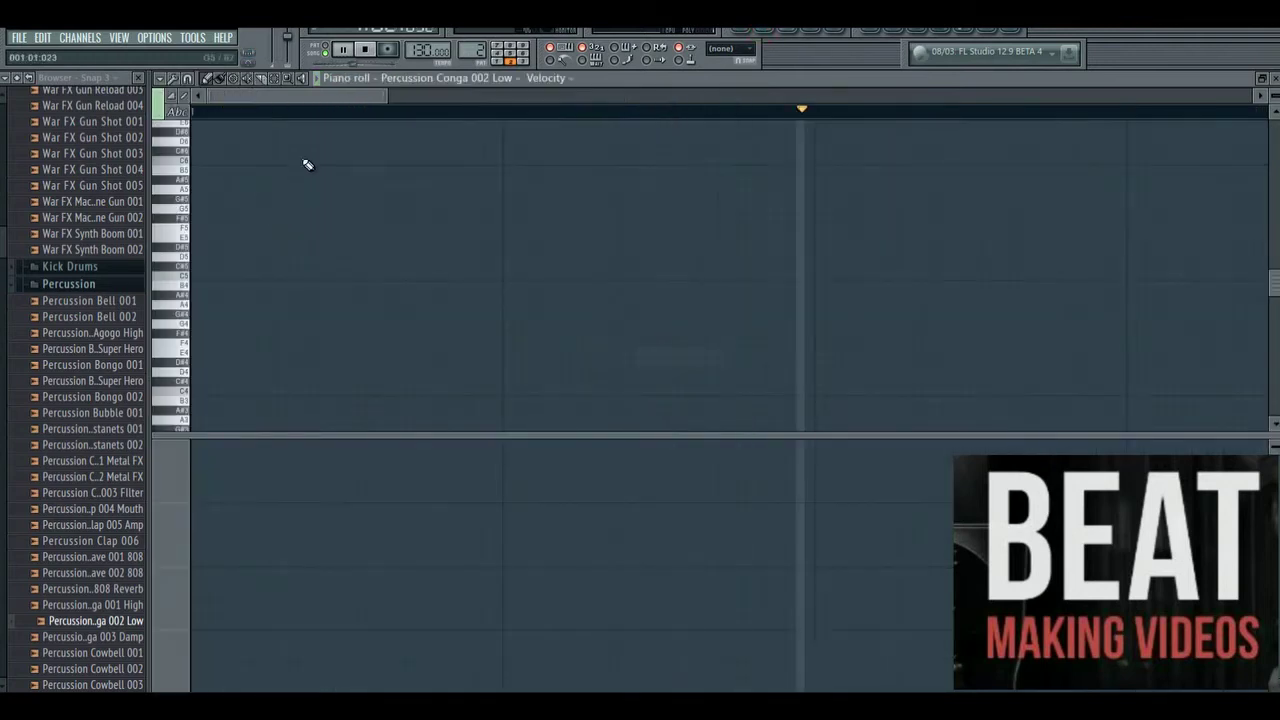
left_click_drag(387, 94, 570, 94)
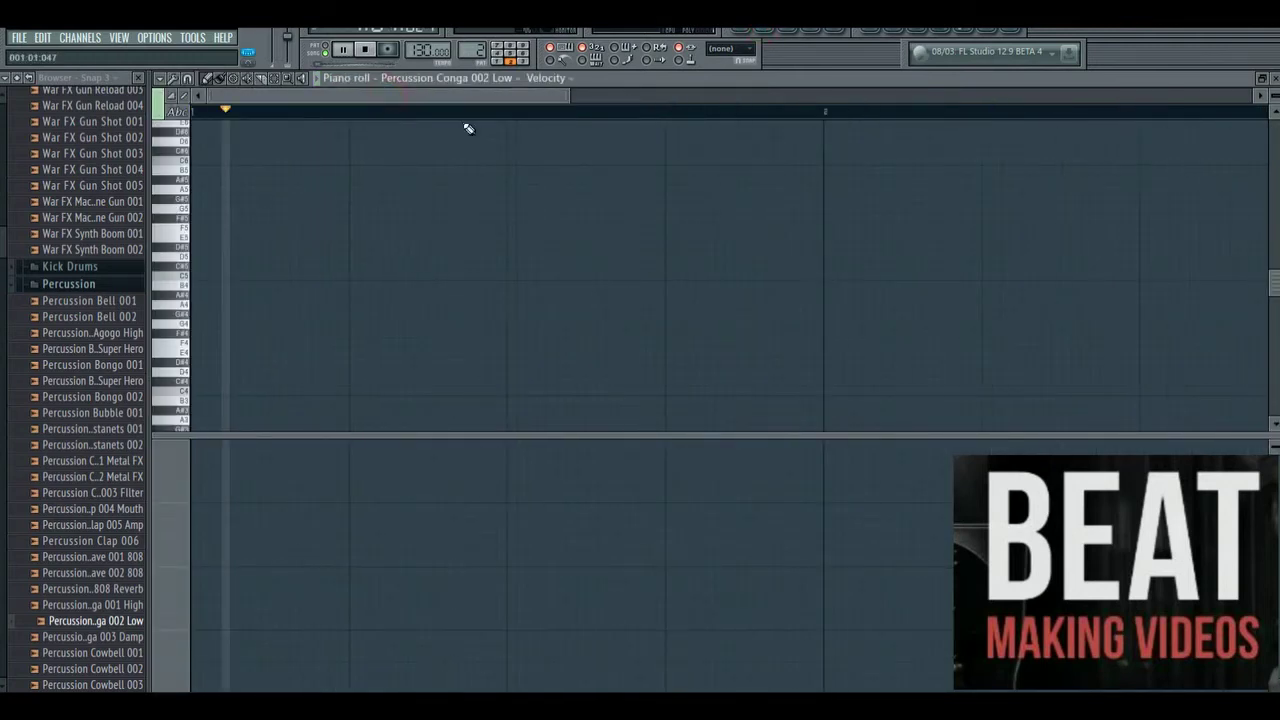
left_click(220, 275)
left_click_drag(263, 277, 243, 277)
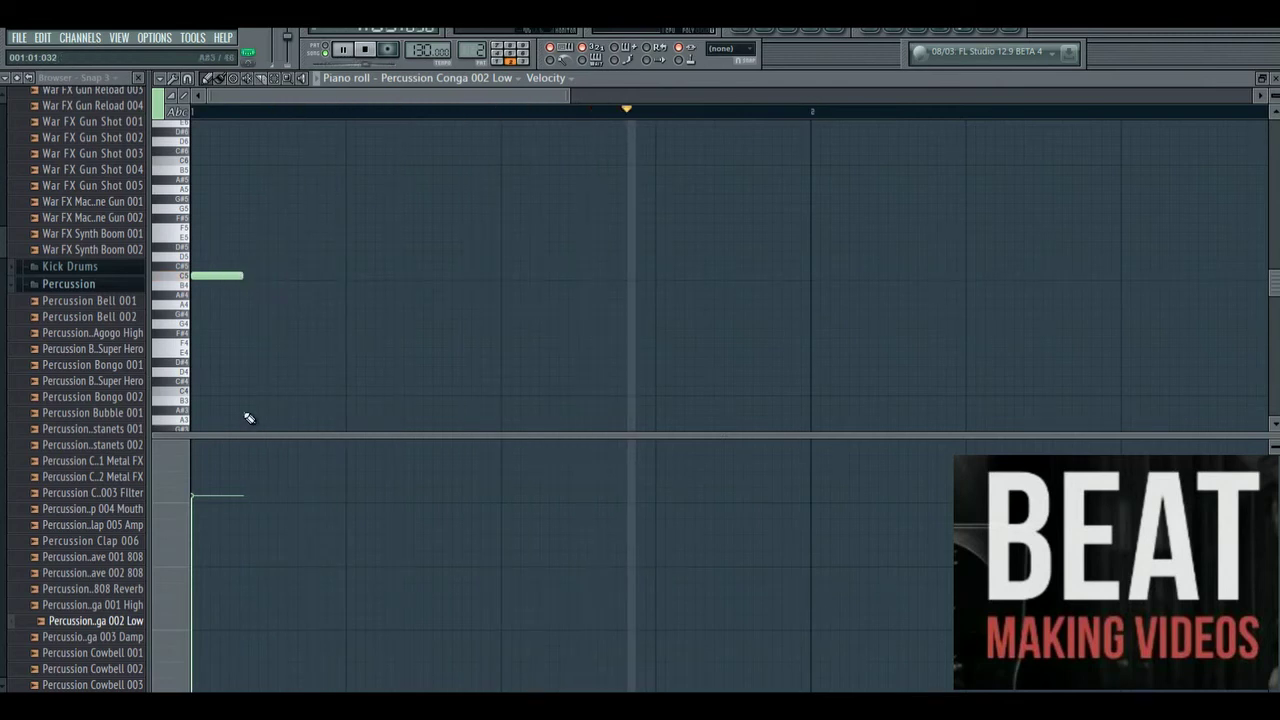
Raise the conga note's velocity, shorten the note to about a quarter beat and add a second C5 note within beat 1.
left_click(203, 483)
left_click_drag(203, 483, 200, 455)
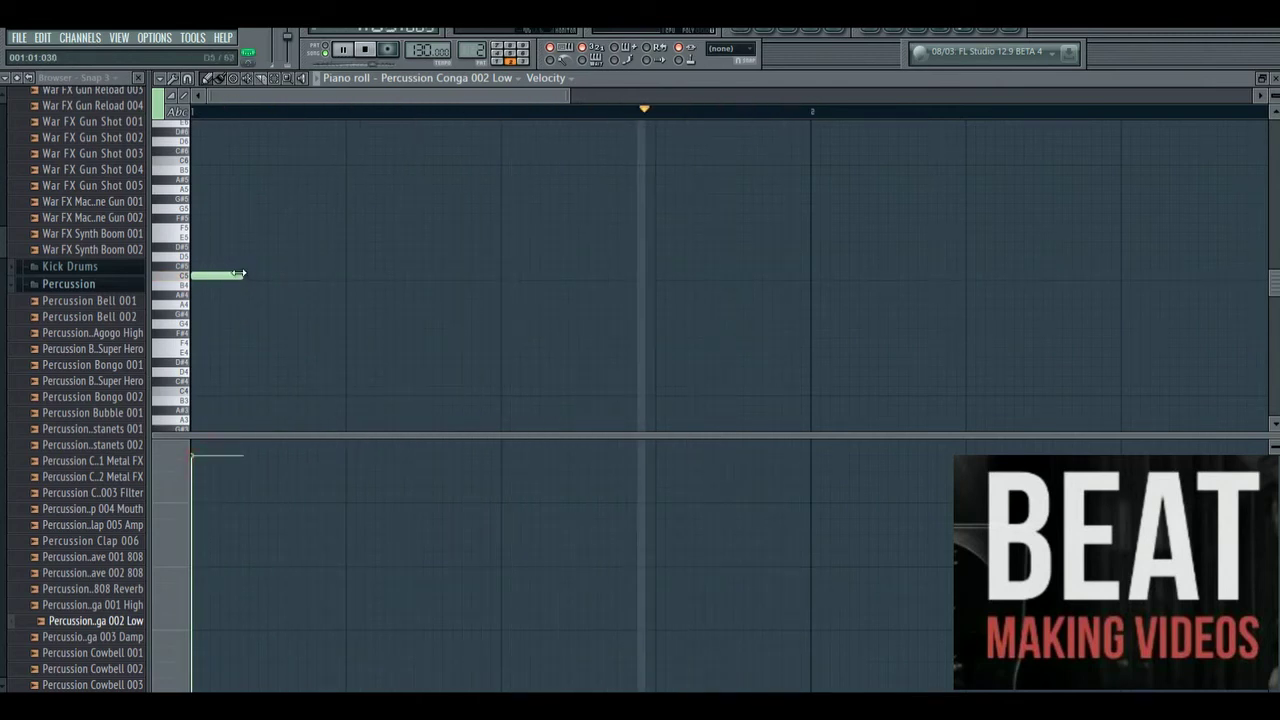
mouse_move(240, 273)
left_mouse_down()
mouse_move(229, 274)
mouse_move(289, 277)
mouse_move(262, 279)
left_mouse_up()
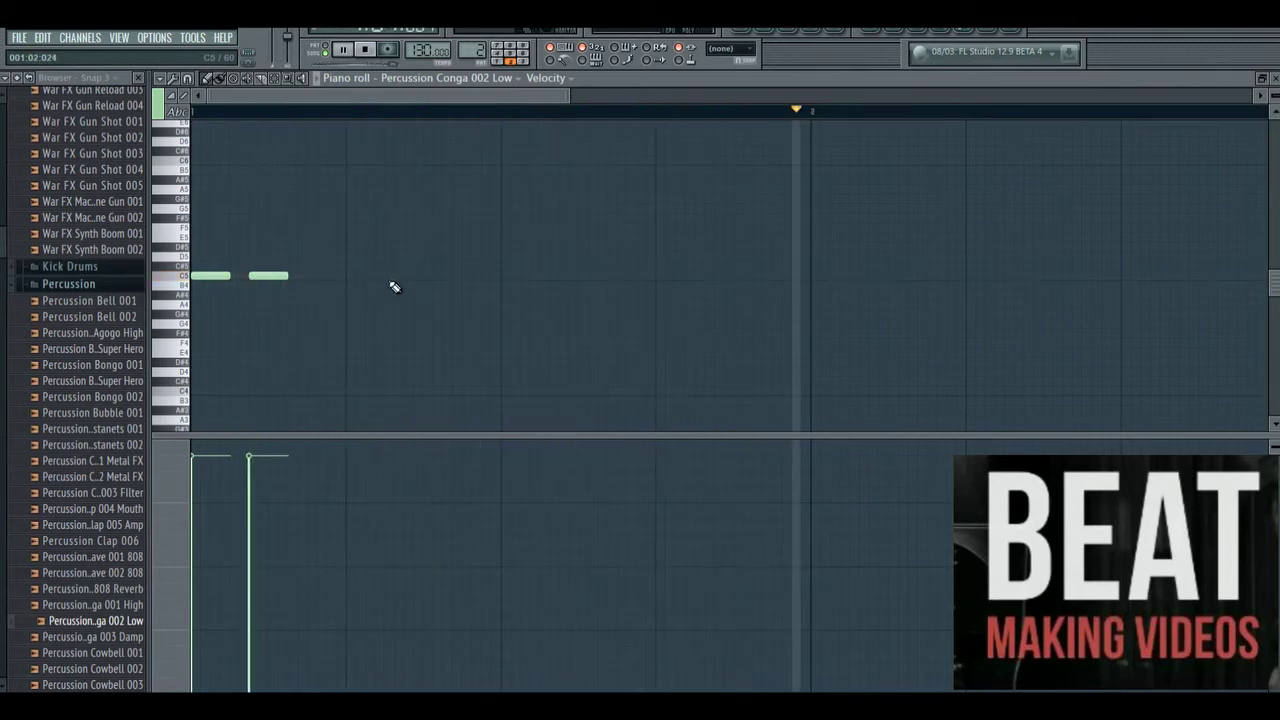
Add three C5 conga notes: one just before beat 4, one on beat 4 and one late in beat 4 of bar 1.
left_click(570, 275)
left_click_drag(584, 273, 625, 276)
left_click(660, 275)
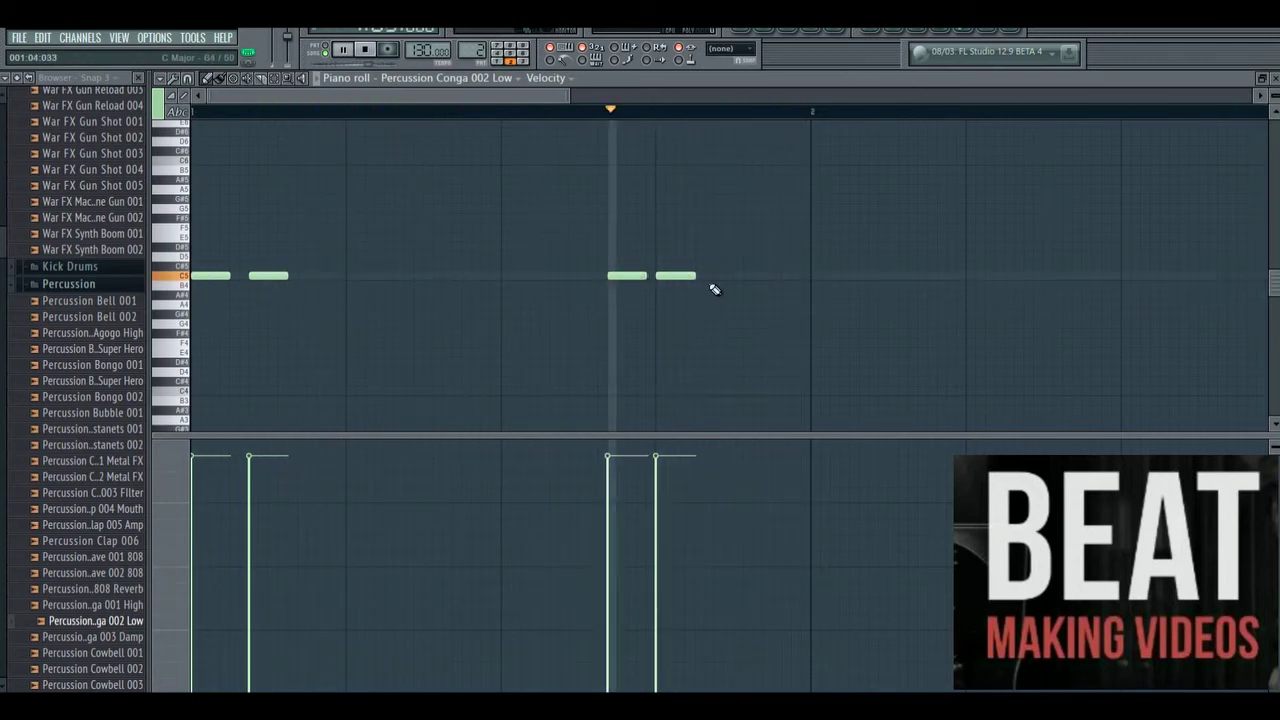
left_click(766, 276)
right_click(762, 277)
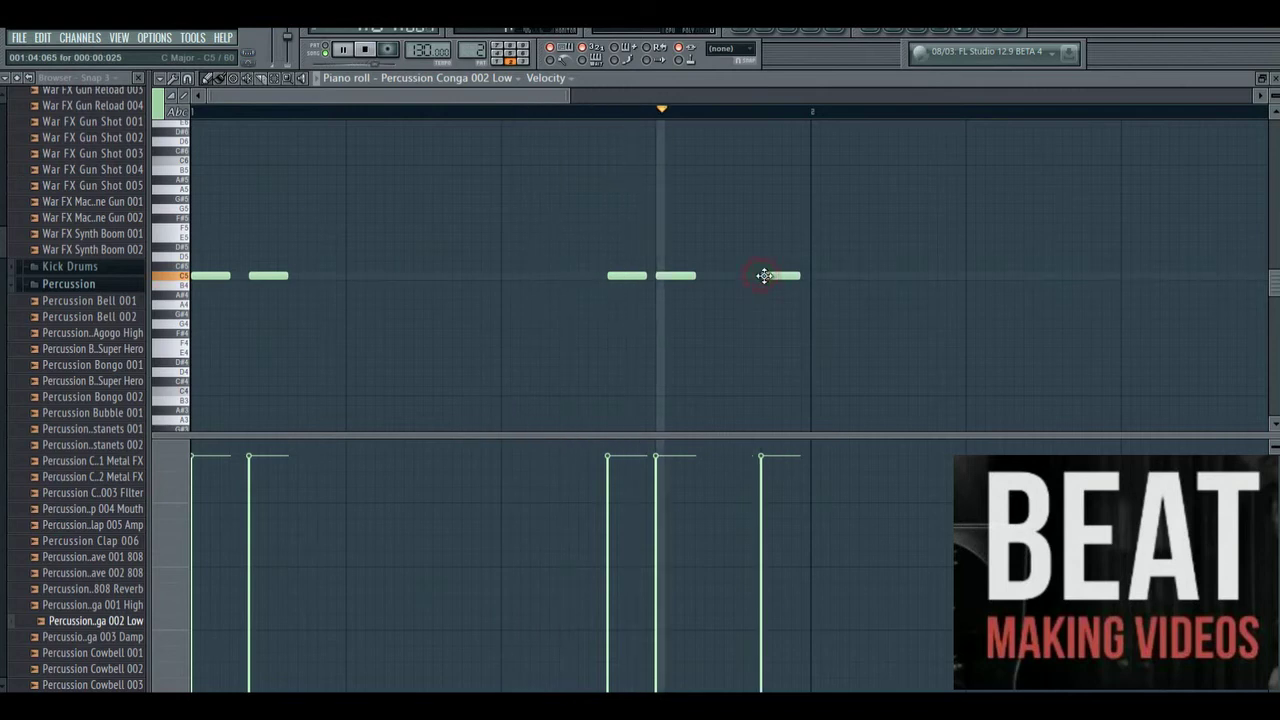
left_click(765, 276)
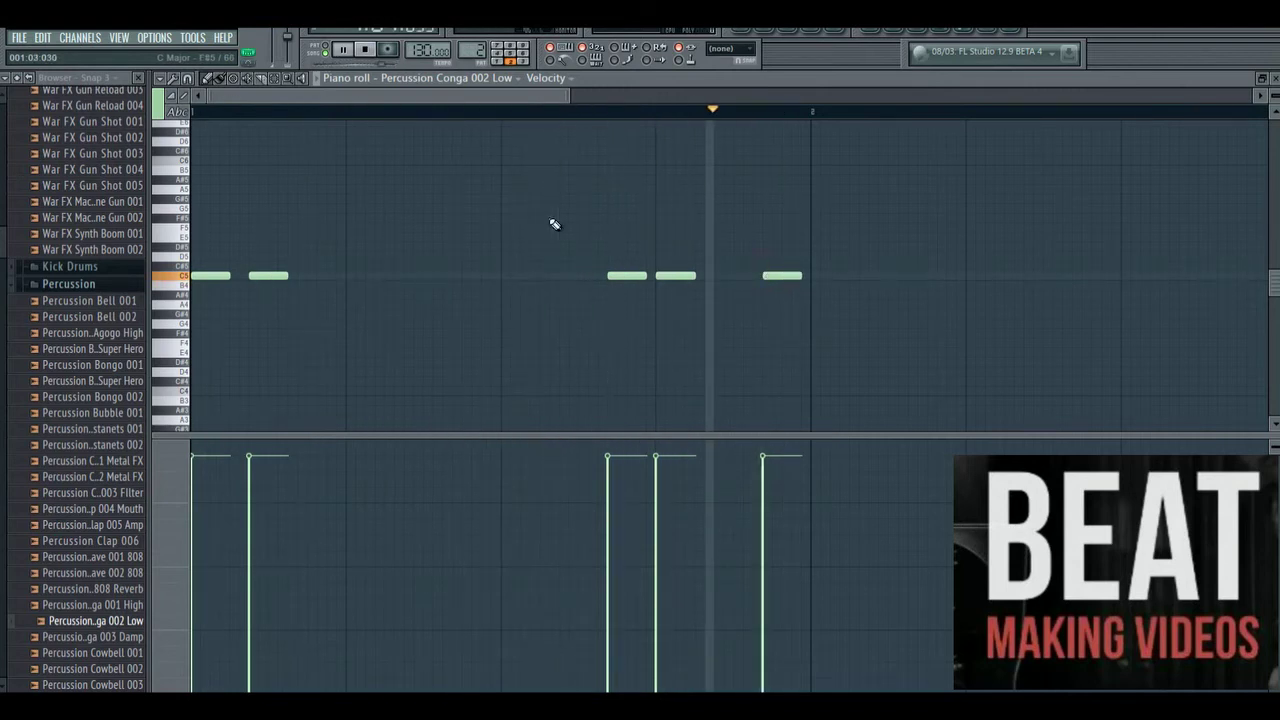
Load the Percussion Bongo 002 Super Hero sample into a new channel and show the step sequencer during playback.
right_click(100, 388)
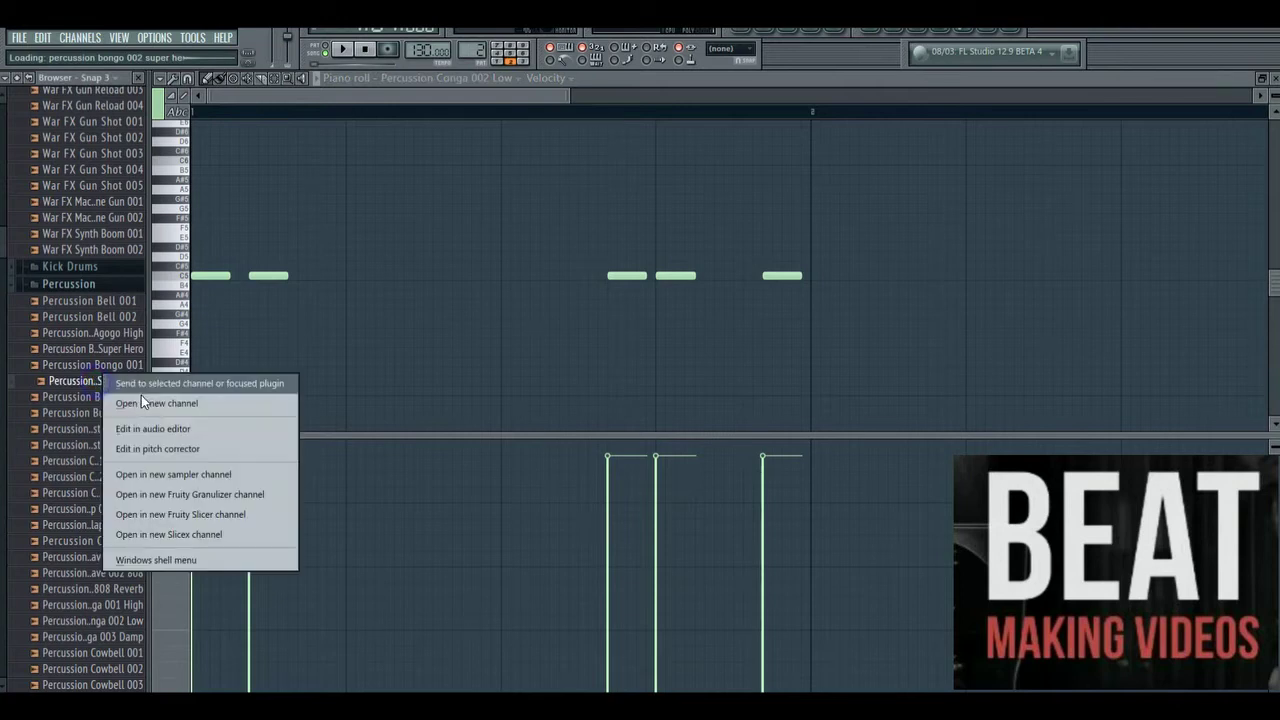
left_click(142, 401)
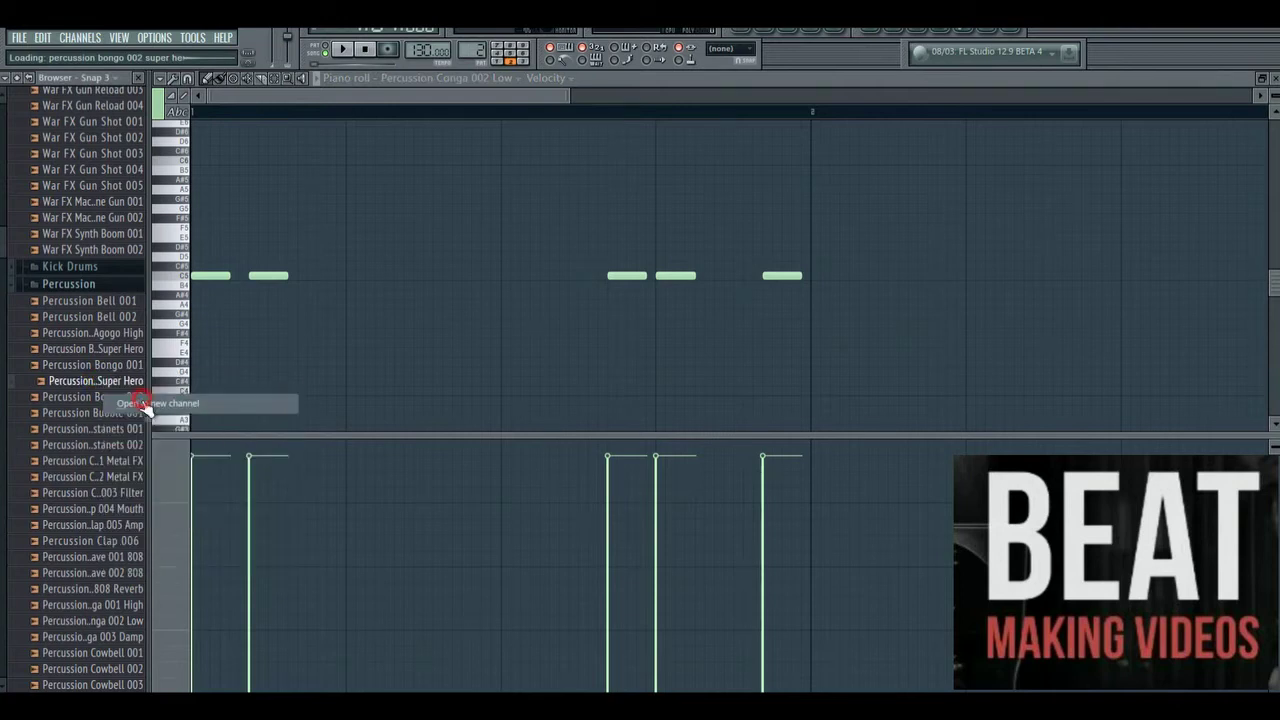
left_click(770, 36)
key("space")
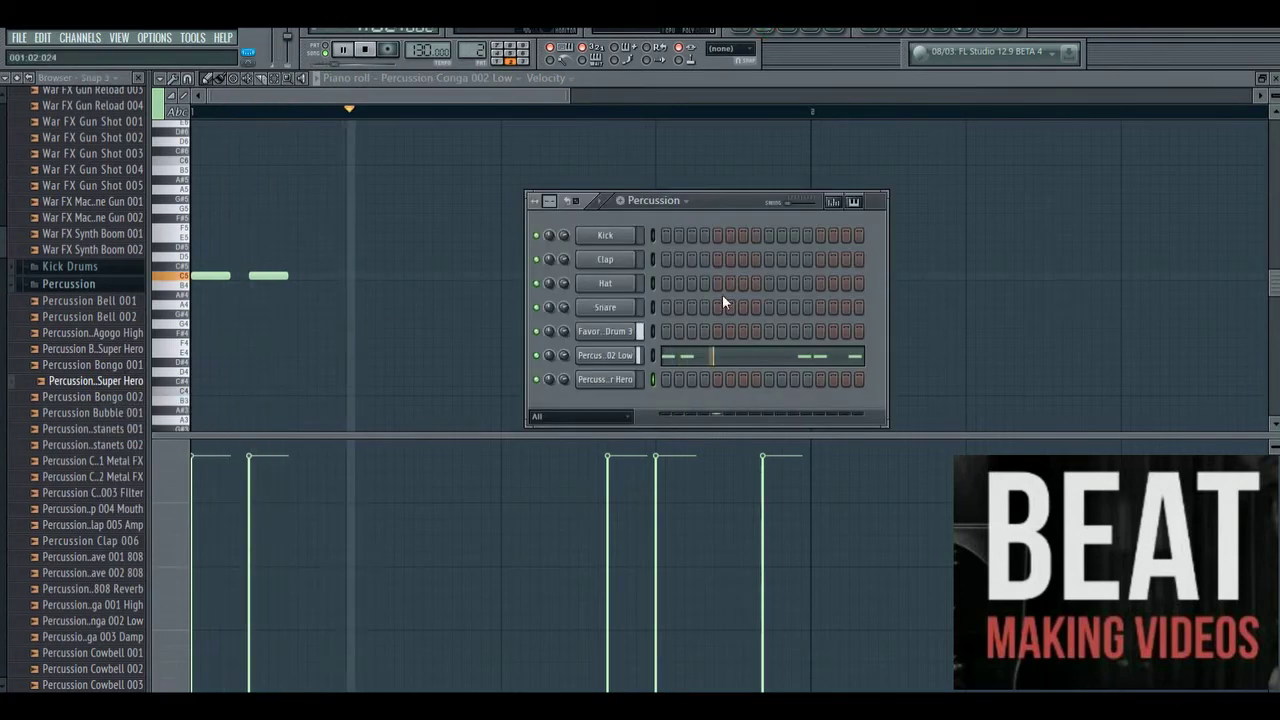
Open the piano roll of the Percussion Bongo 002 Super Hero channel and audition its C5 key over the playing beat.
right_click(632, 383)
left_click(660, 388)
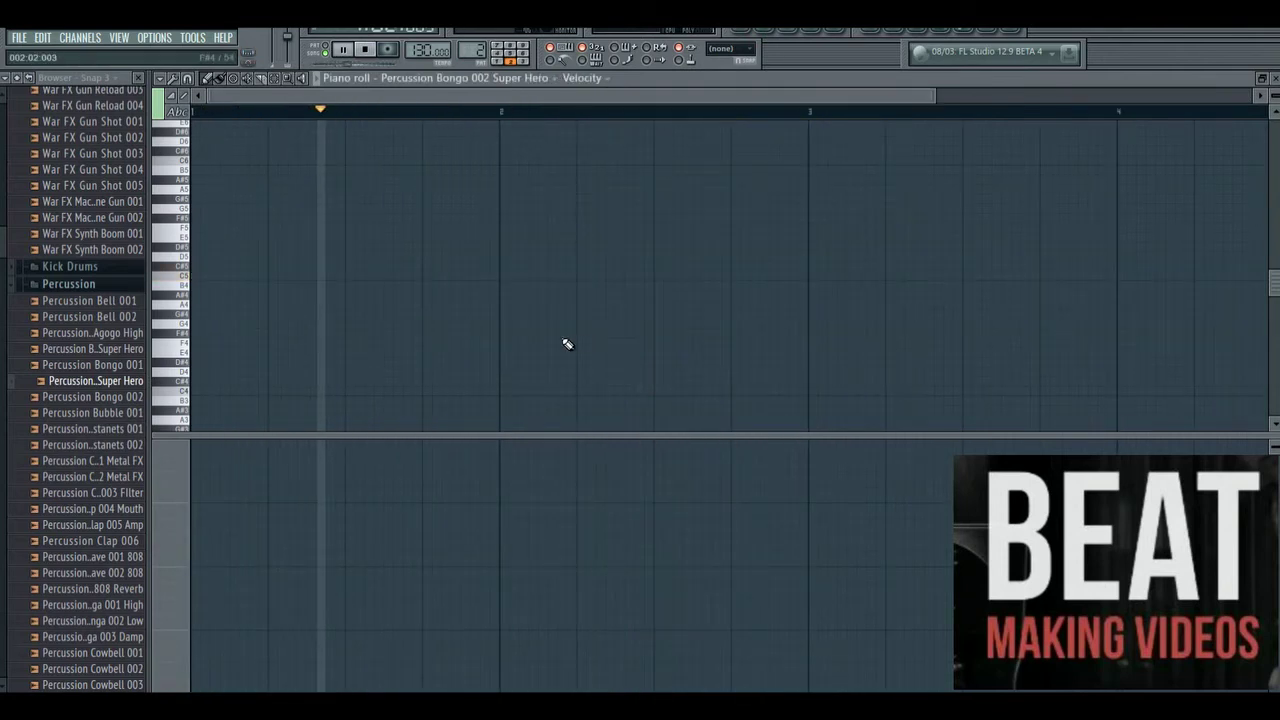
left_click(188, 279)
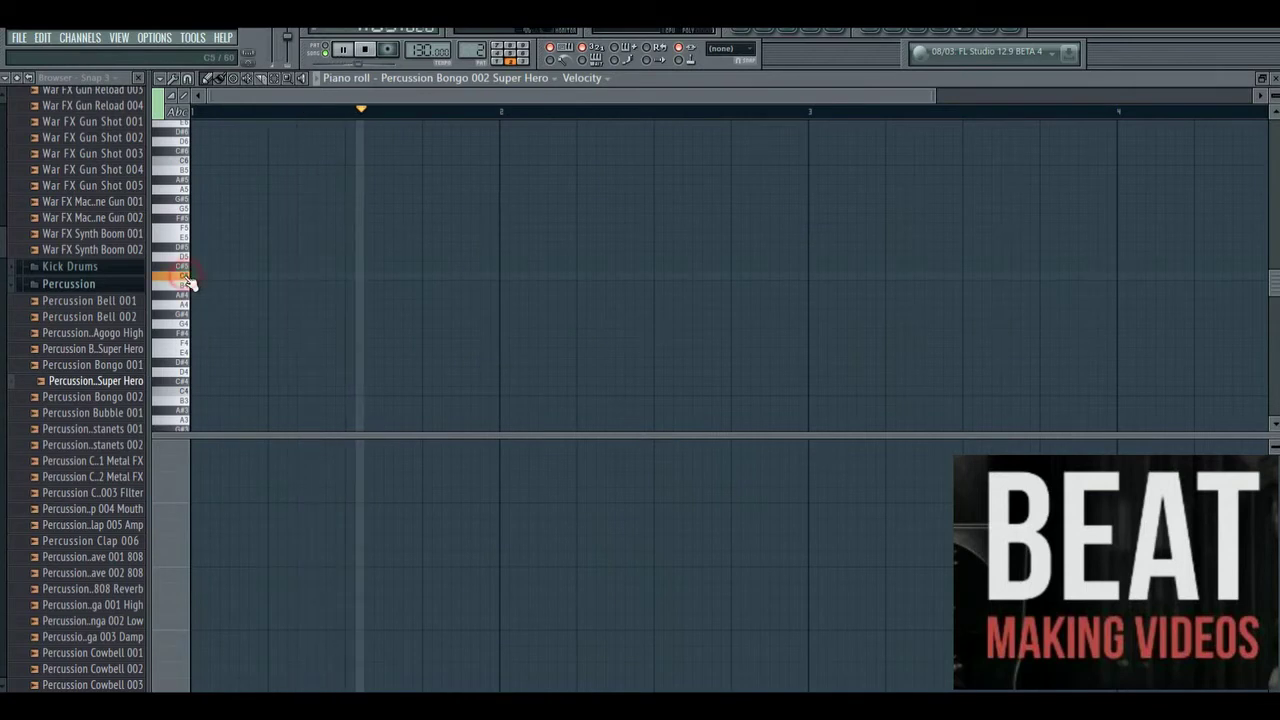
left_click(188, 279)
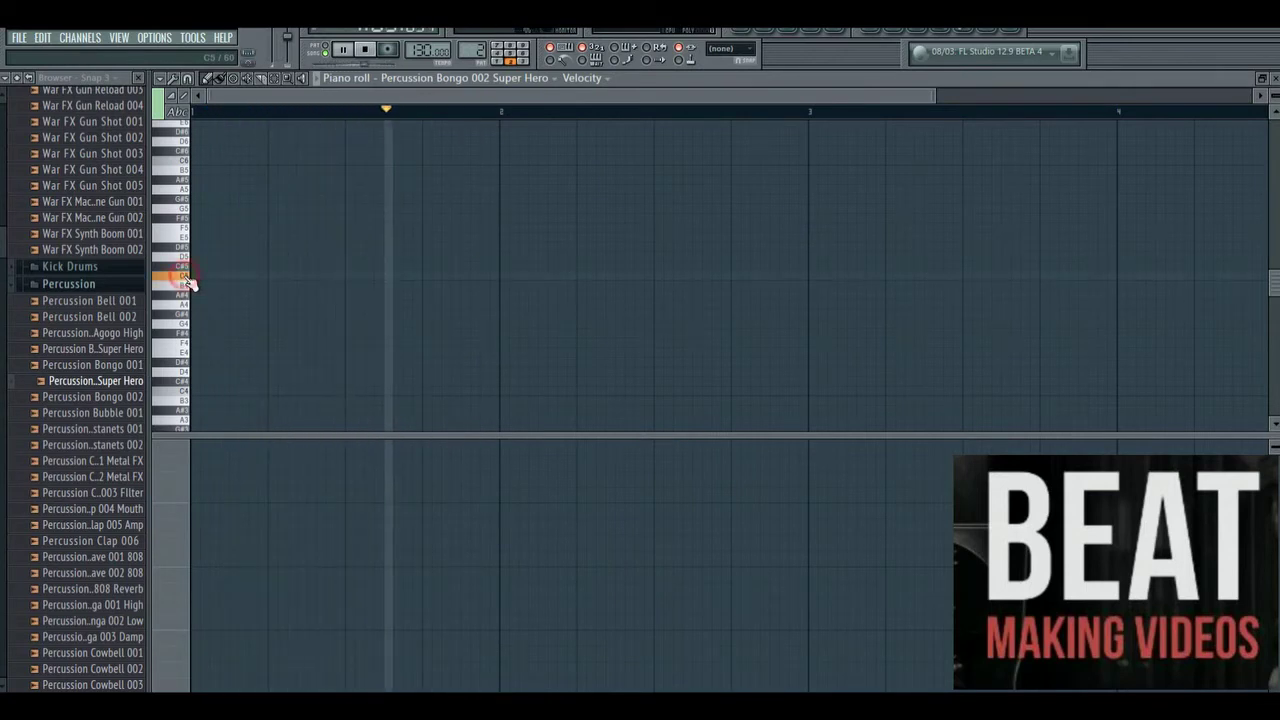
left_click(188, 279)
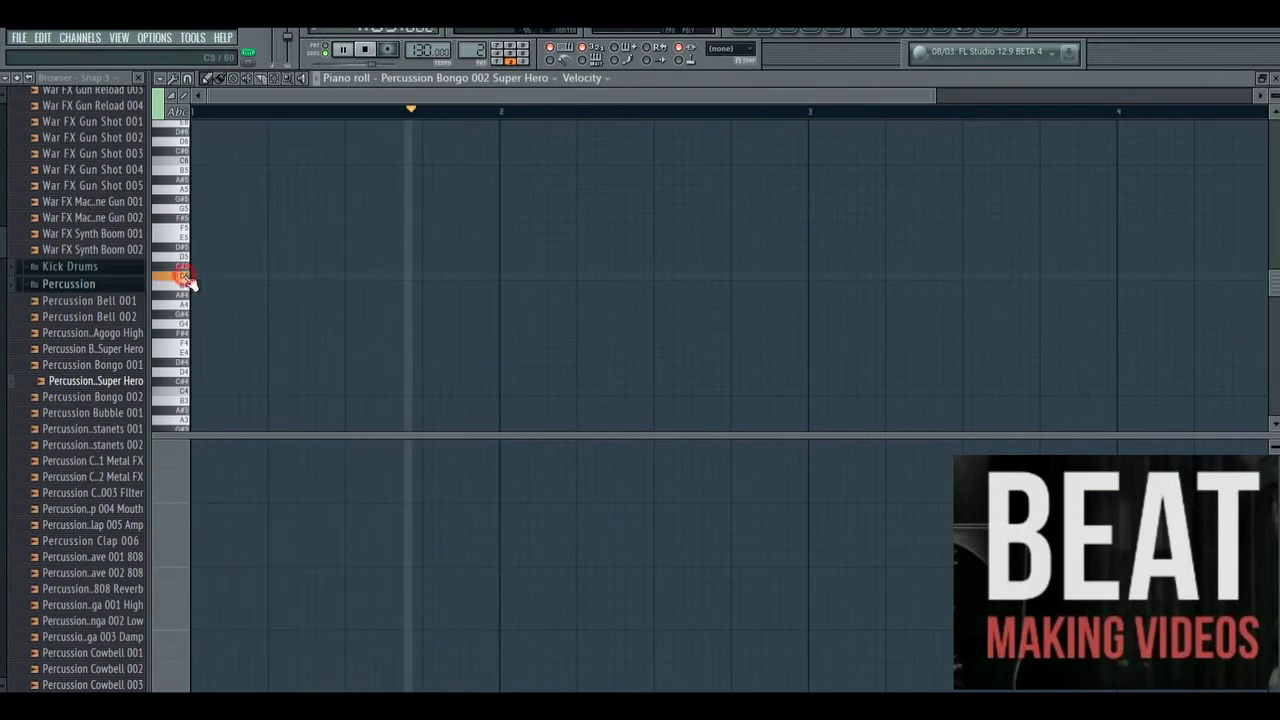
Add four C5 bongo notes in bar 1: on beat 2, within beat 2, on beat 3 and within beat 3.
left_click(270, 276)
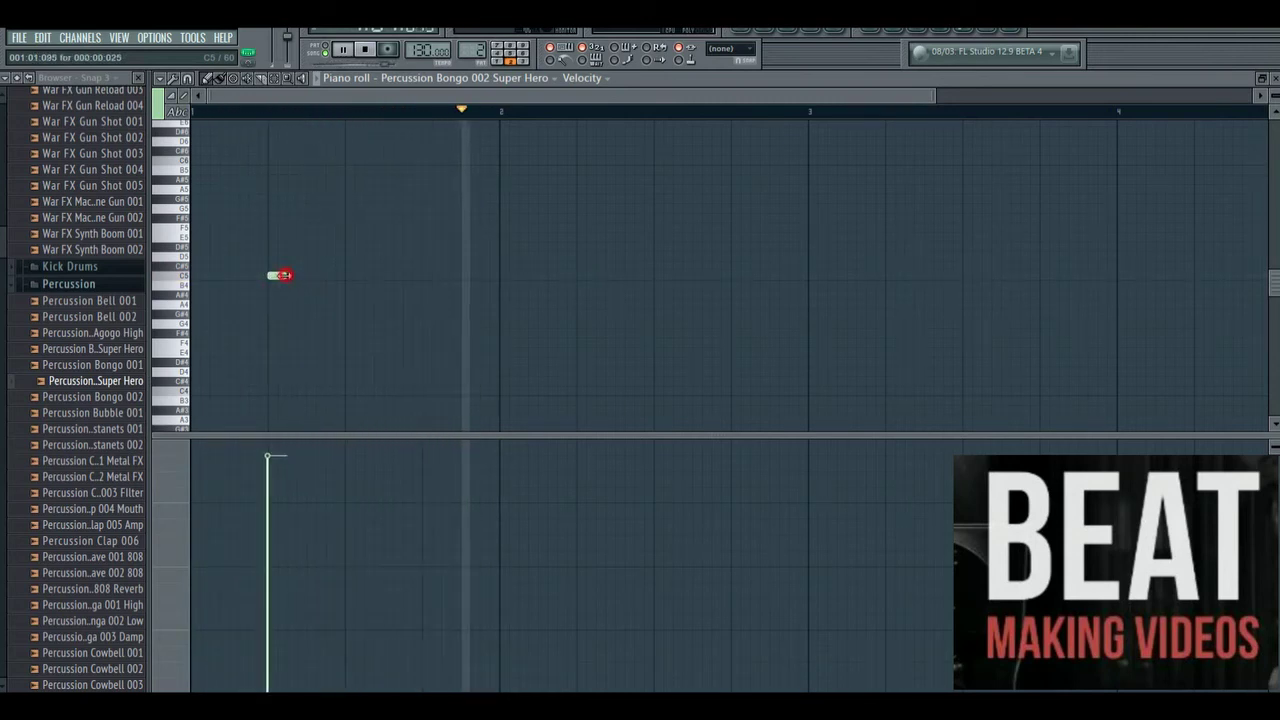
left_click(296, 274)
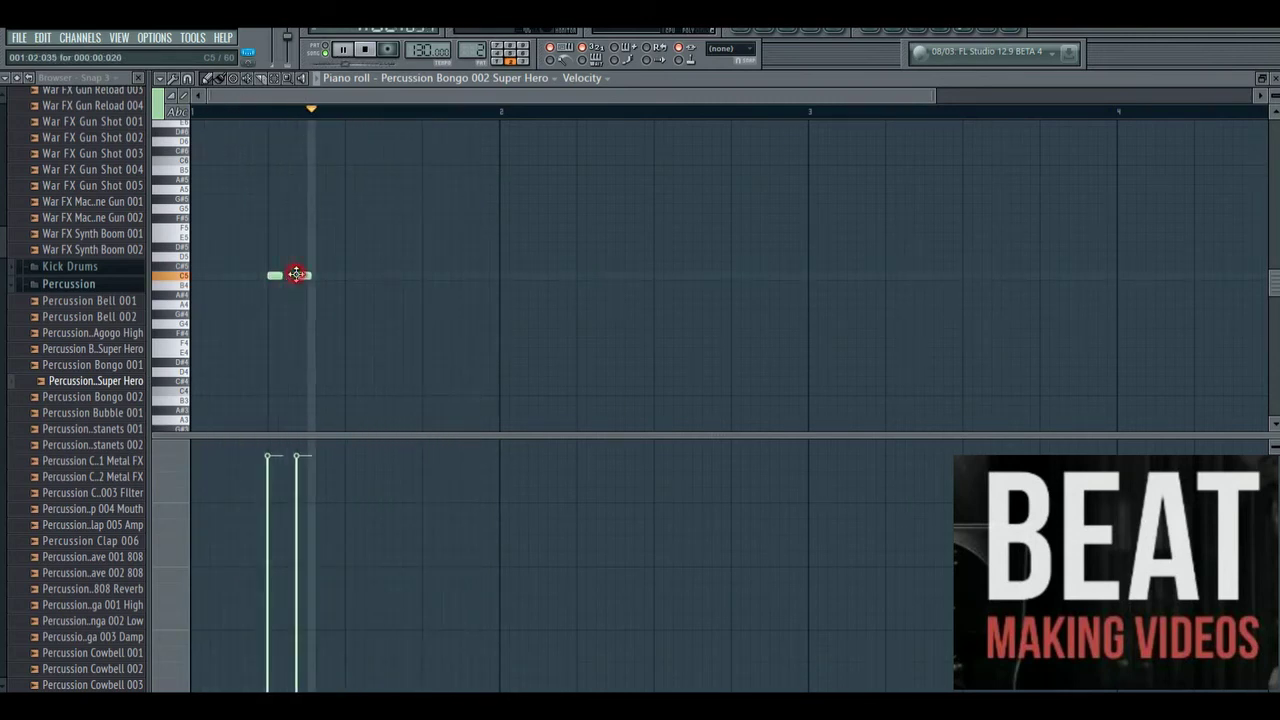
left_click(349, 275)
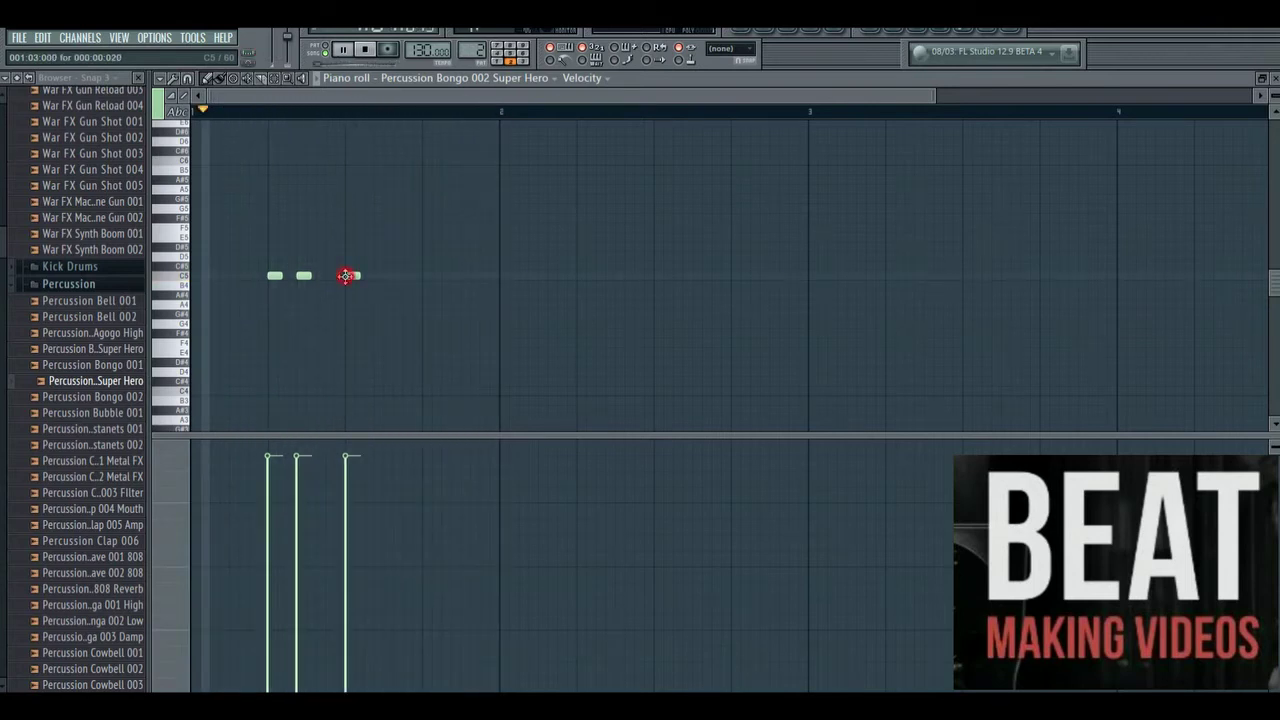
left_click(382, 275)
left_click_drag(390, 276, 381, 277)
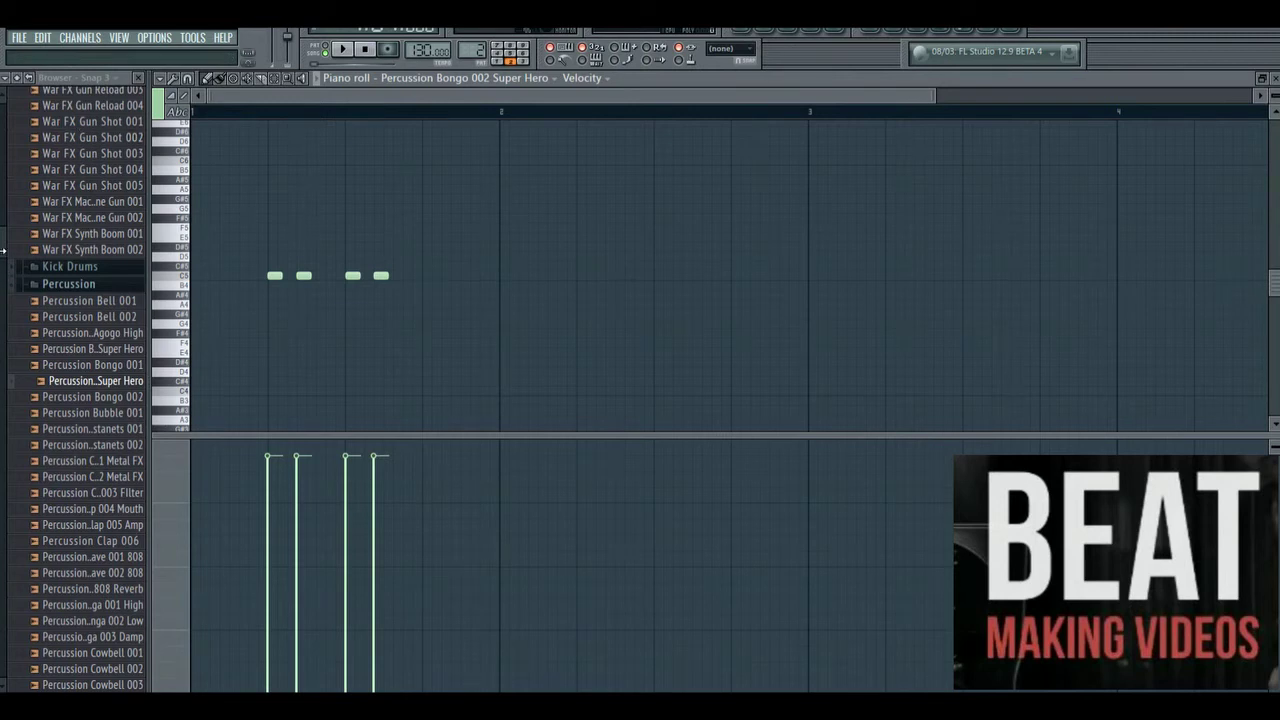
Load the Percussion Castanets 002 sample into a new channel and open its piano roll during playback.
scroll(8, 243, "down", 3)
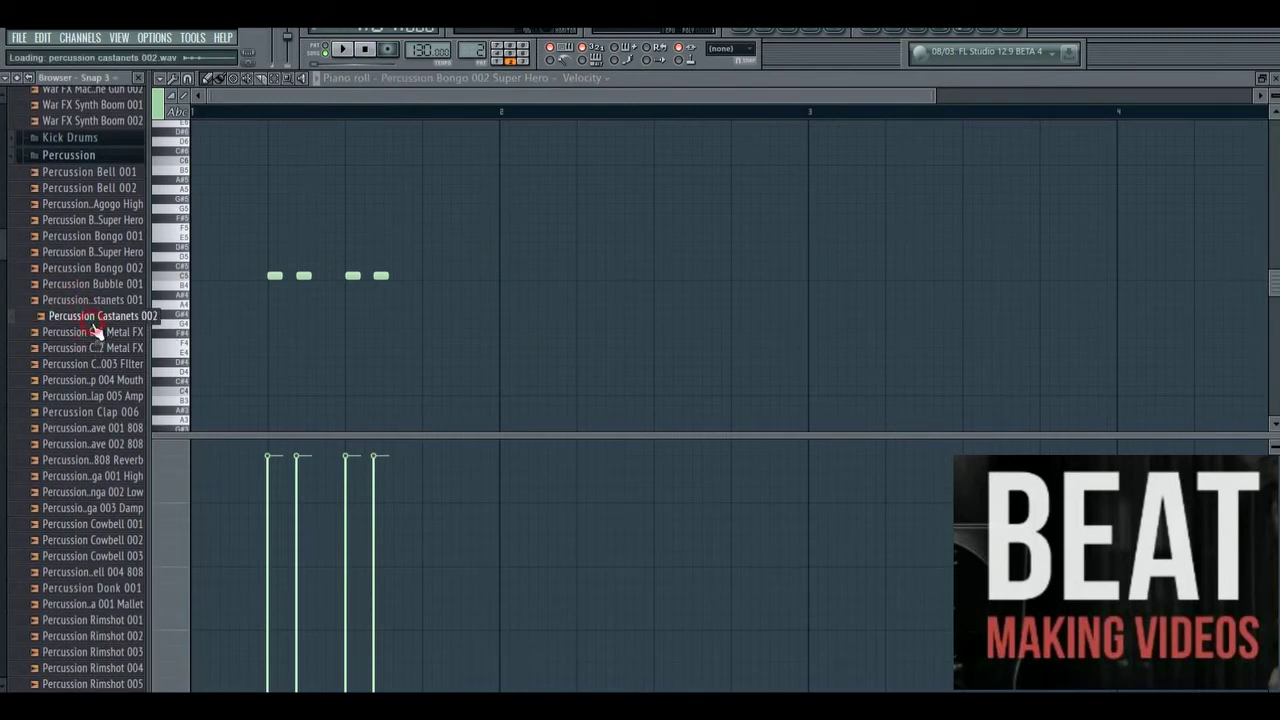
right_click(95, 330)
left_click(118, 334)
key("space")
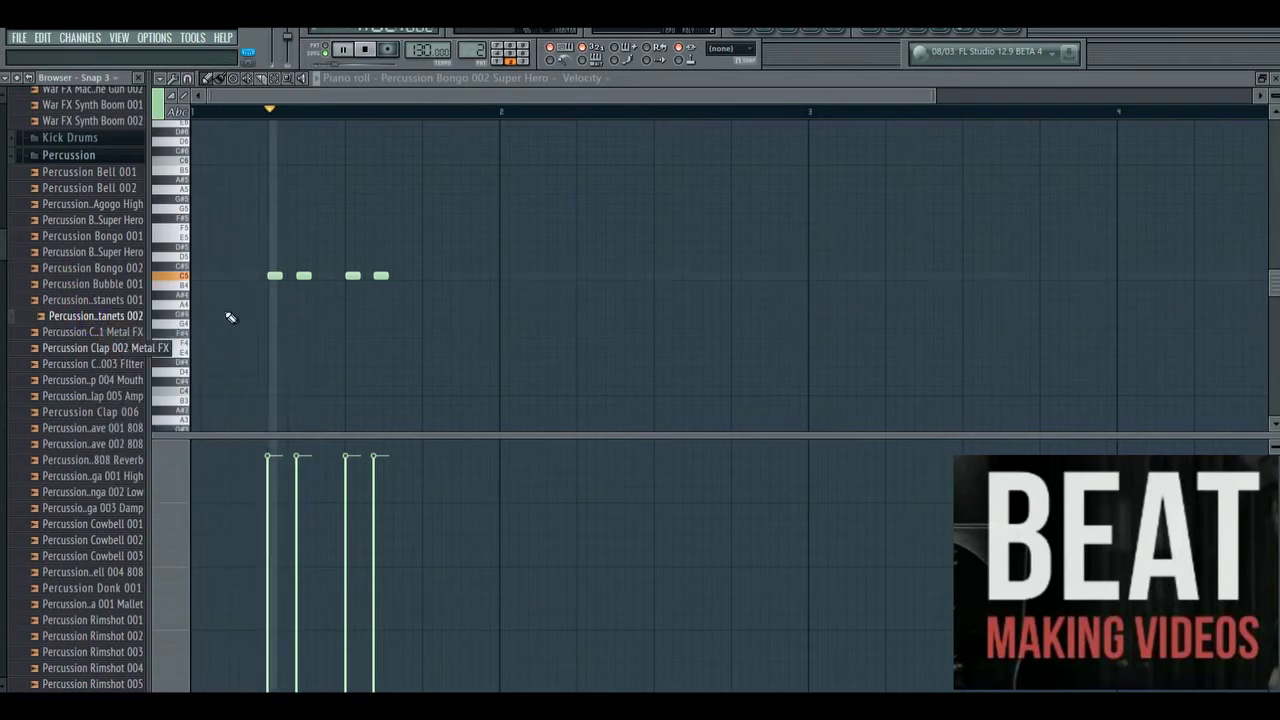
left_click(767, 35)
right_click(580, 400)
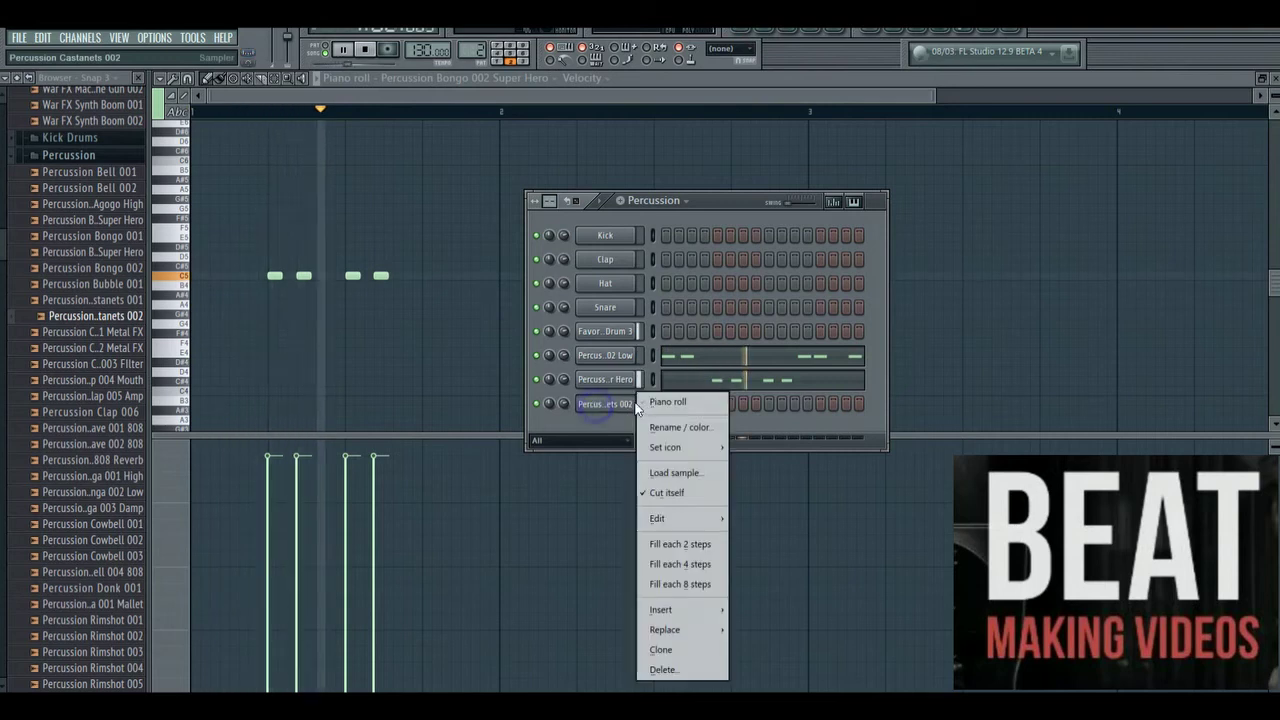
left_click(663, 401)
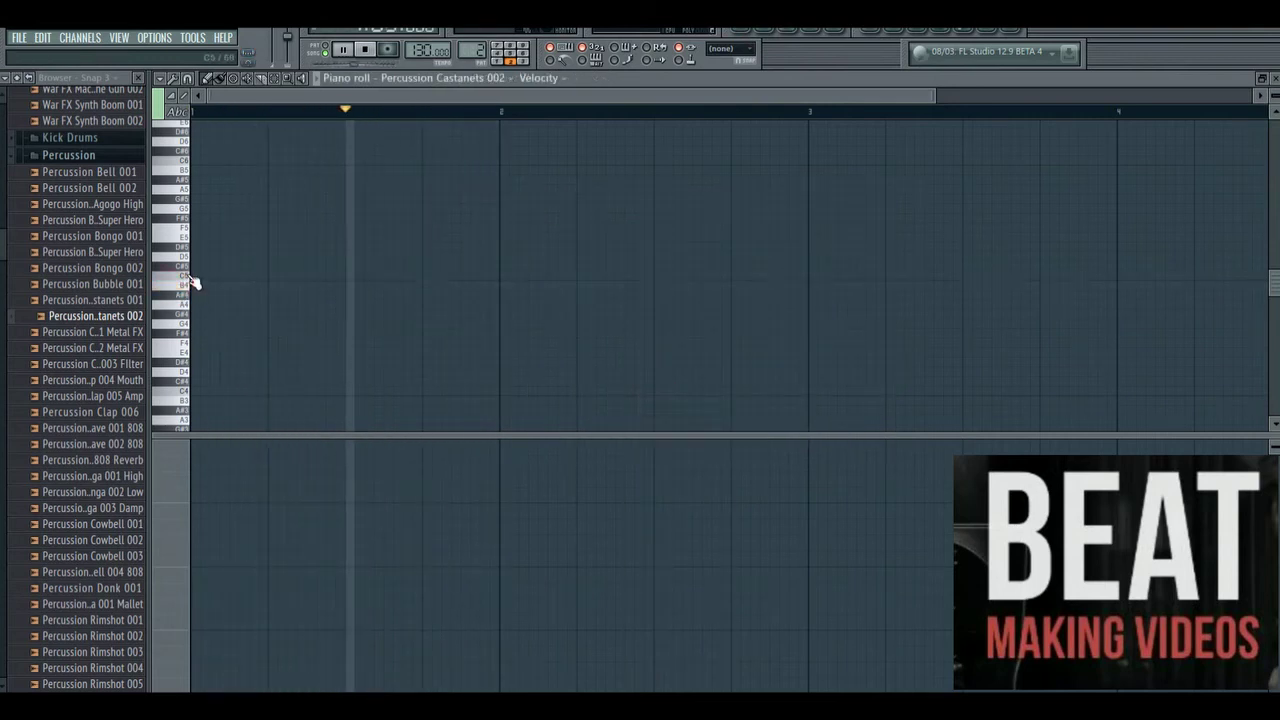
Add C5 castanet notes on beats 2 and 4 of bar 1 and lower the velocity of the second note.
left_click(186, 276)
left_click(270, 275)
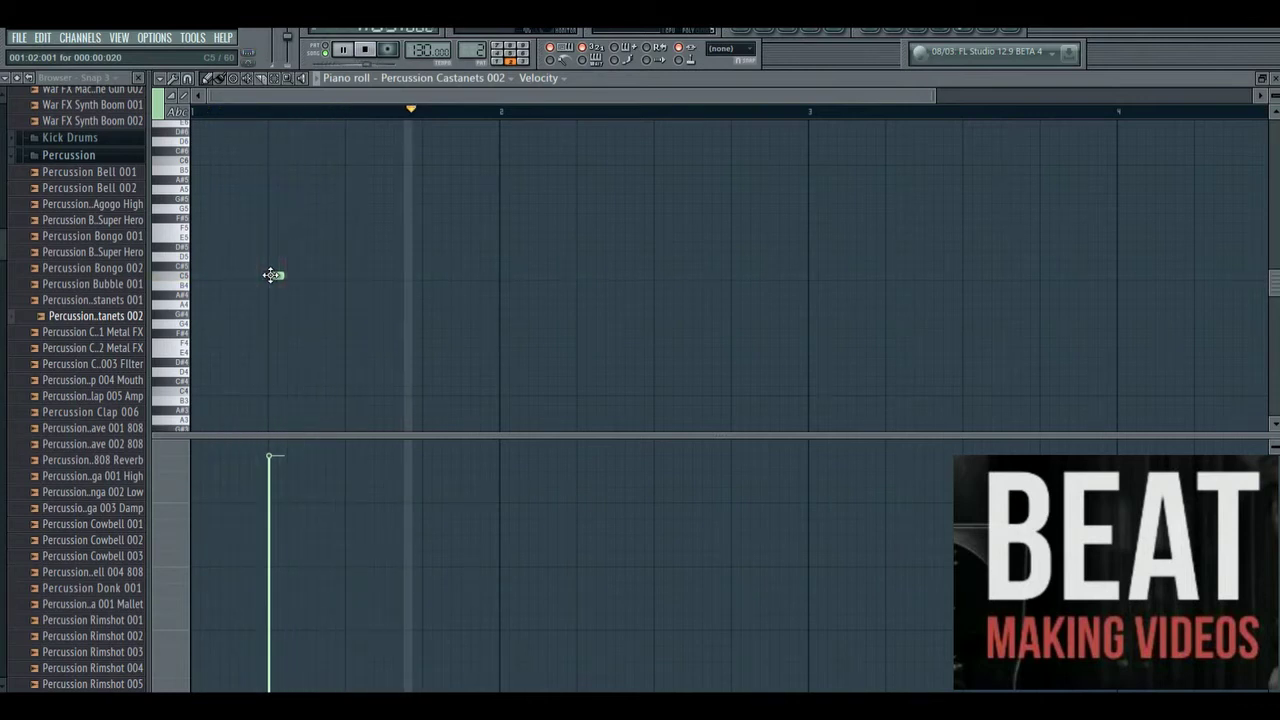
left_click(428, 275)
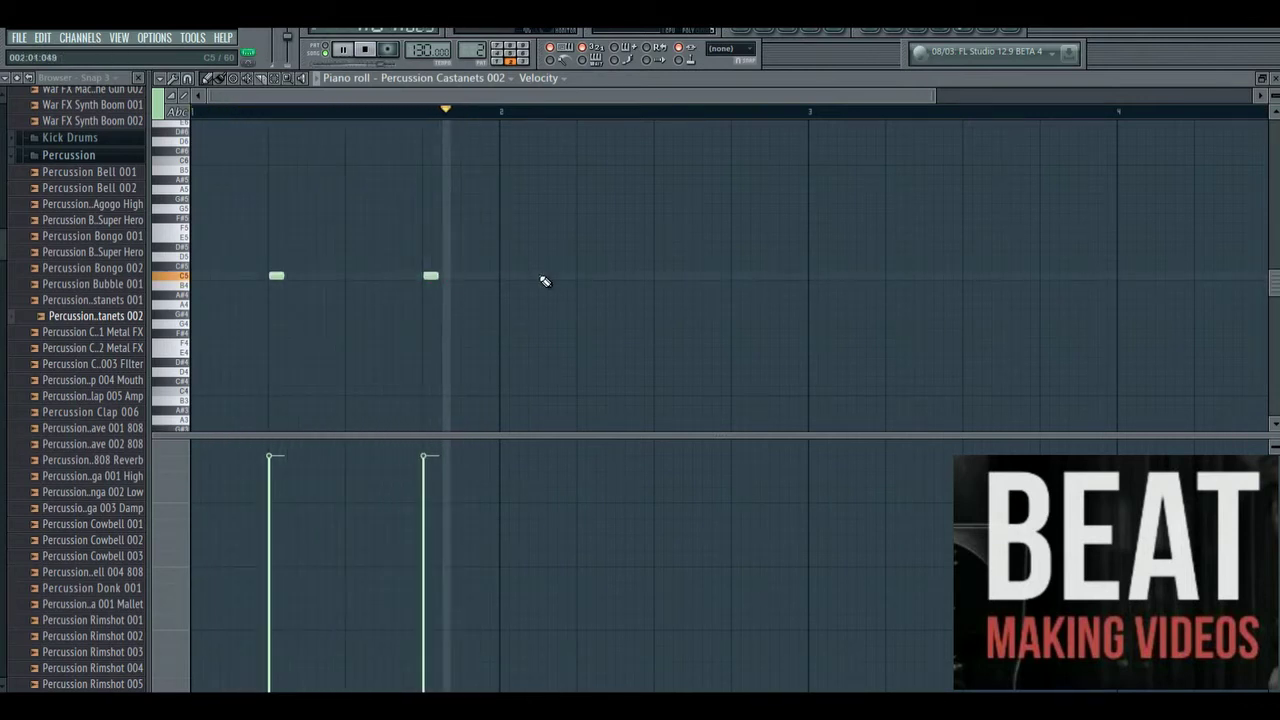
left_click(424, 491)
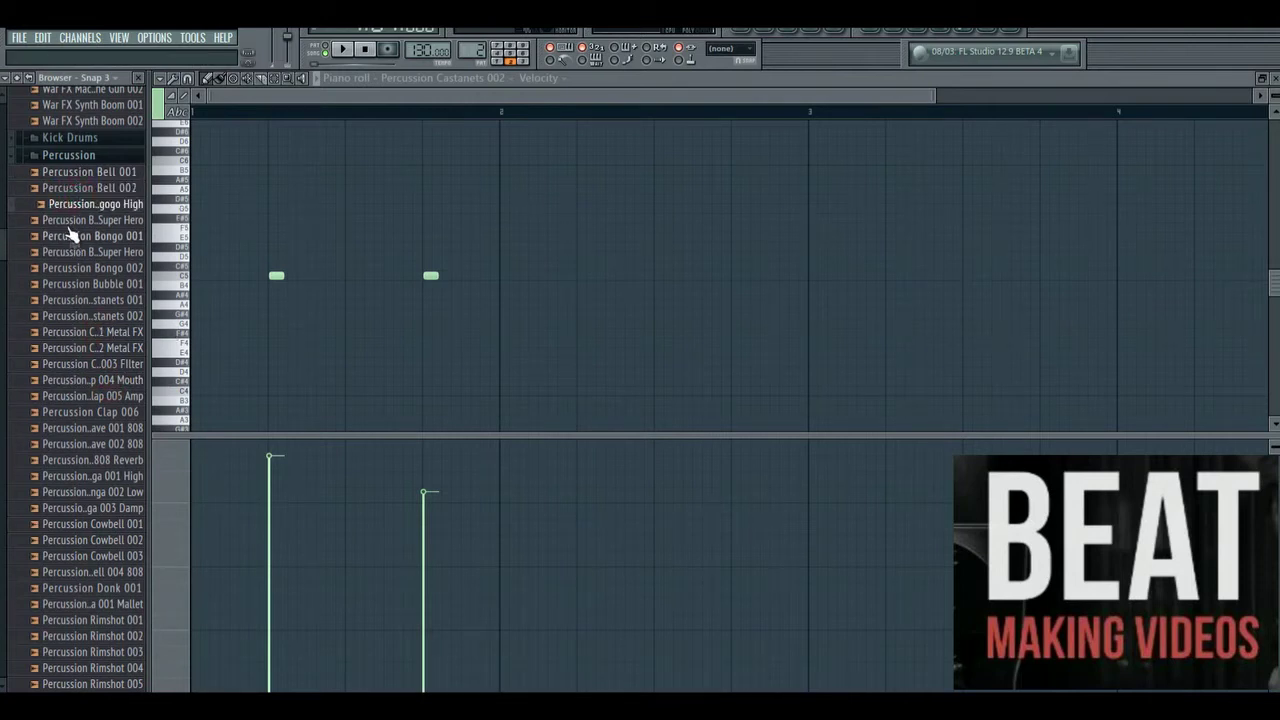
Audition further samples in the Percussion folder, including the tom drums and tubular bells.
scroll(70, 300, "down", 9)
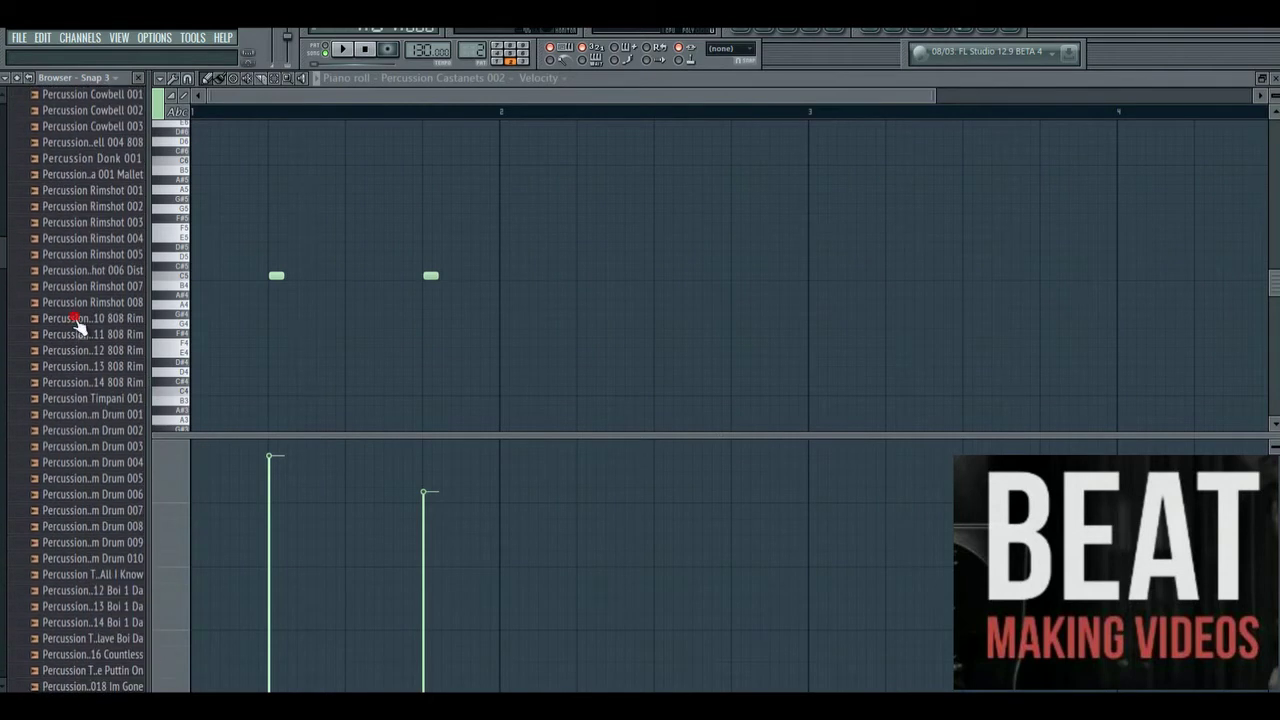
left_click(85, 335)
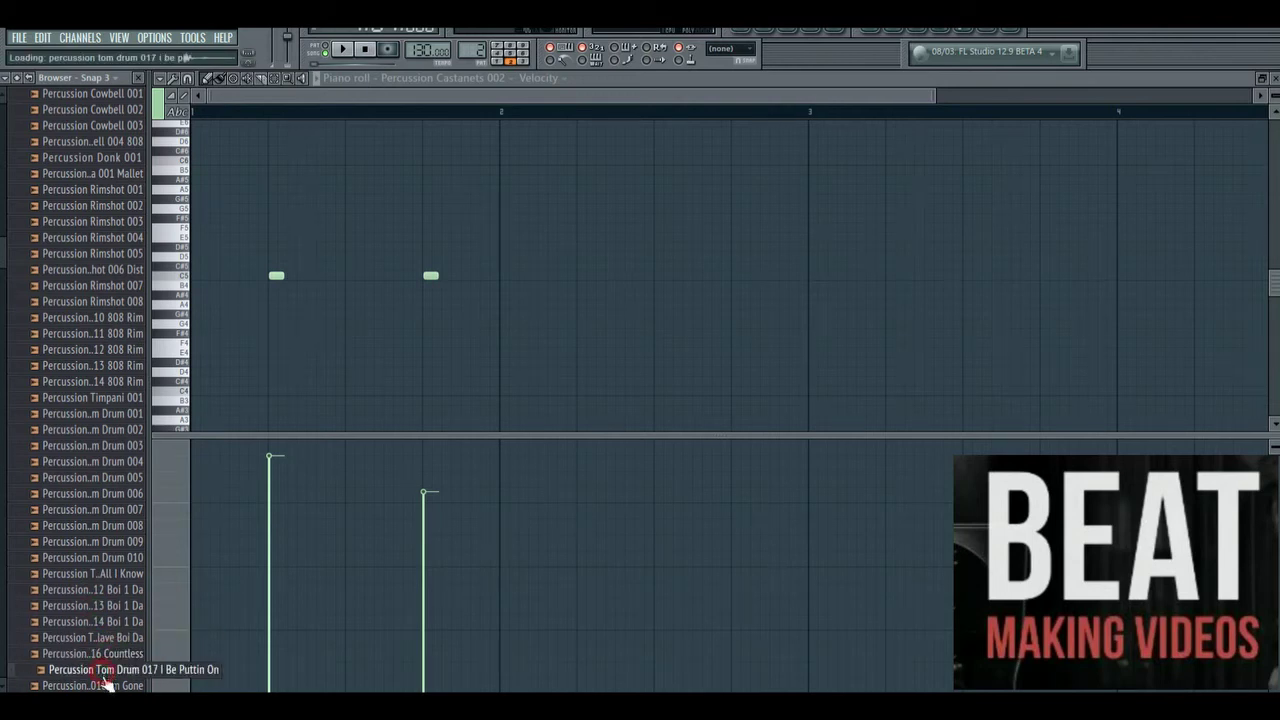
scroll(86, 630, "down", 7)
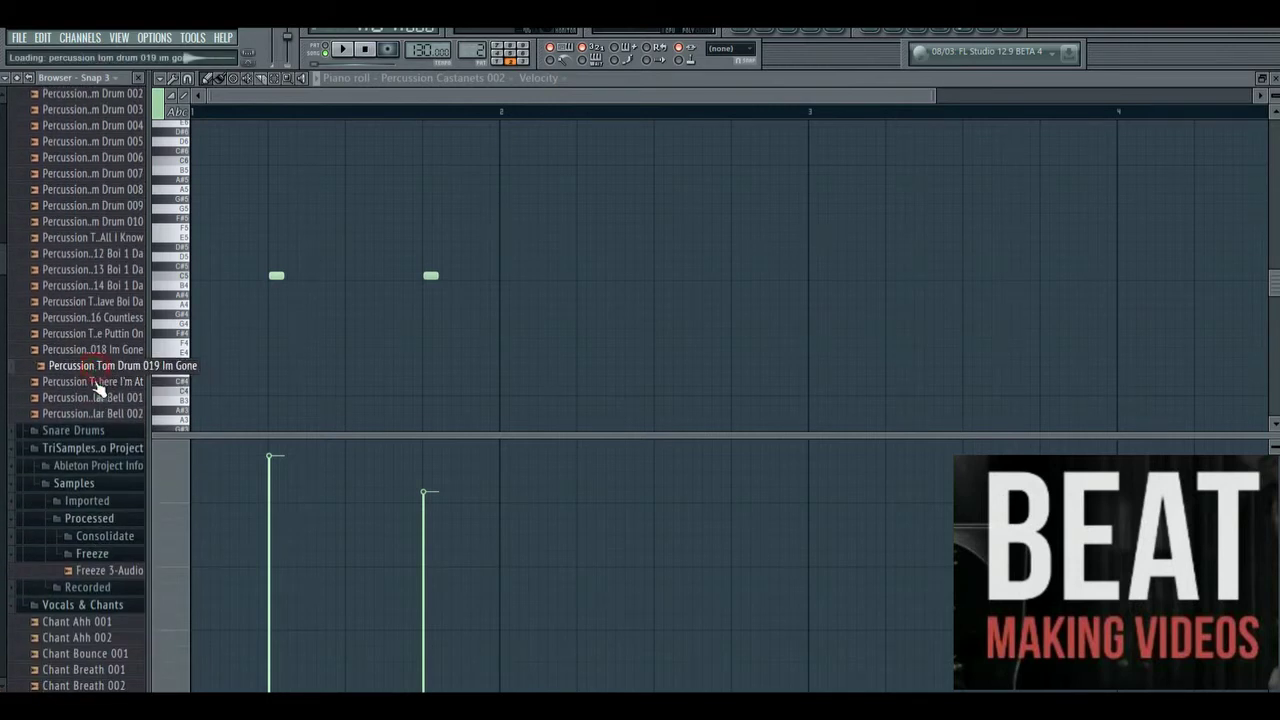
key("space")
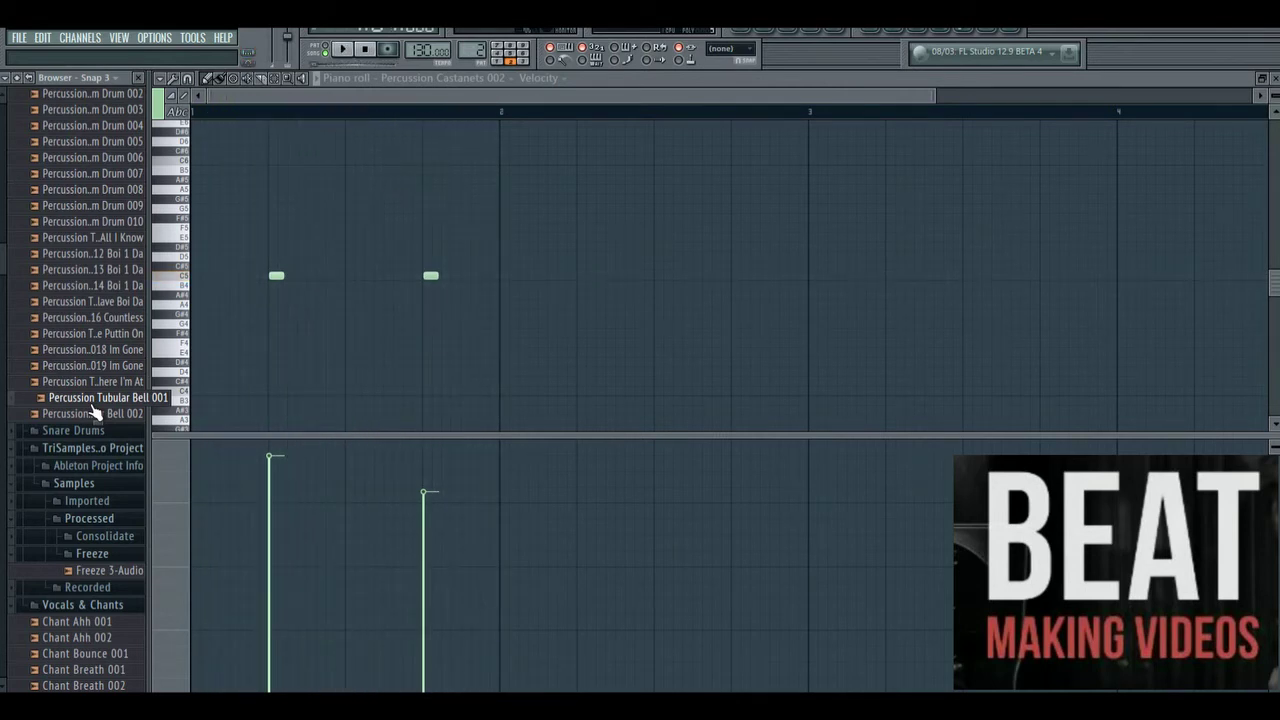
Add a Purity instrument channel and load the 12.874 Km preset from its Drum category.
left_click(160, 39)
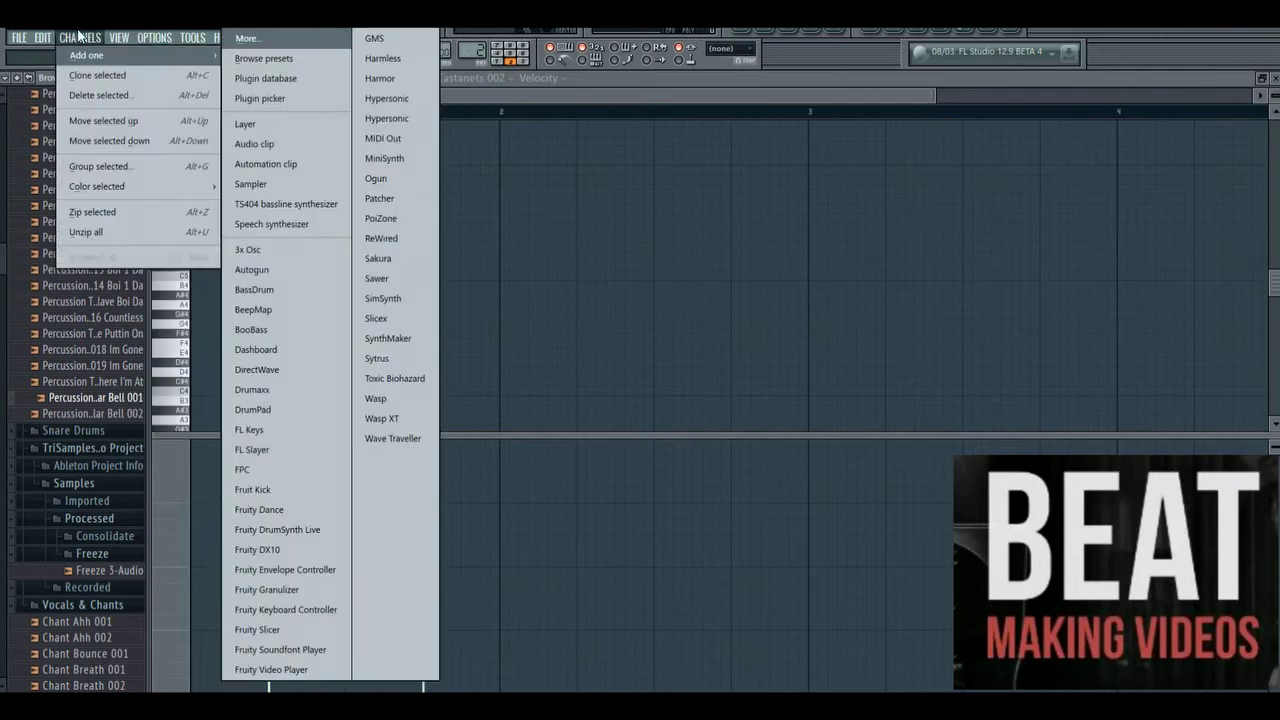
mouse_move(81, 38)
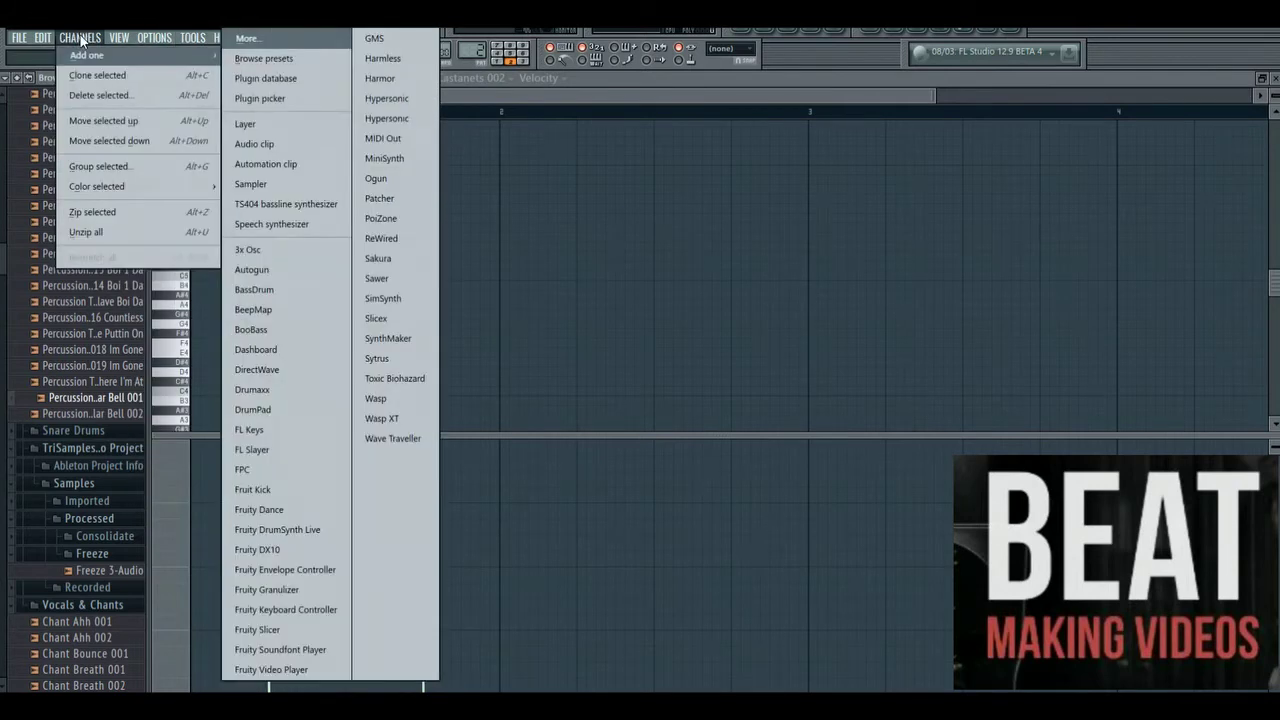
left_click(312, 44)
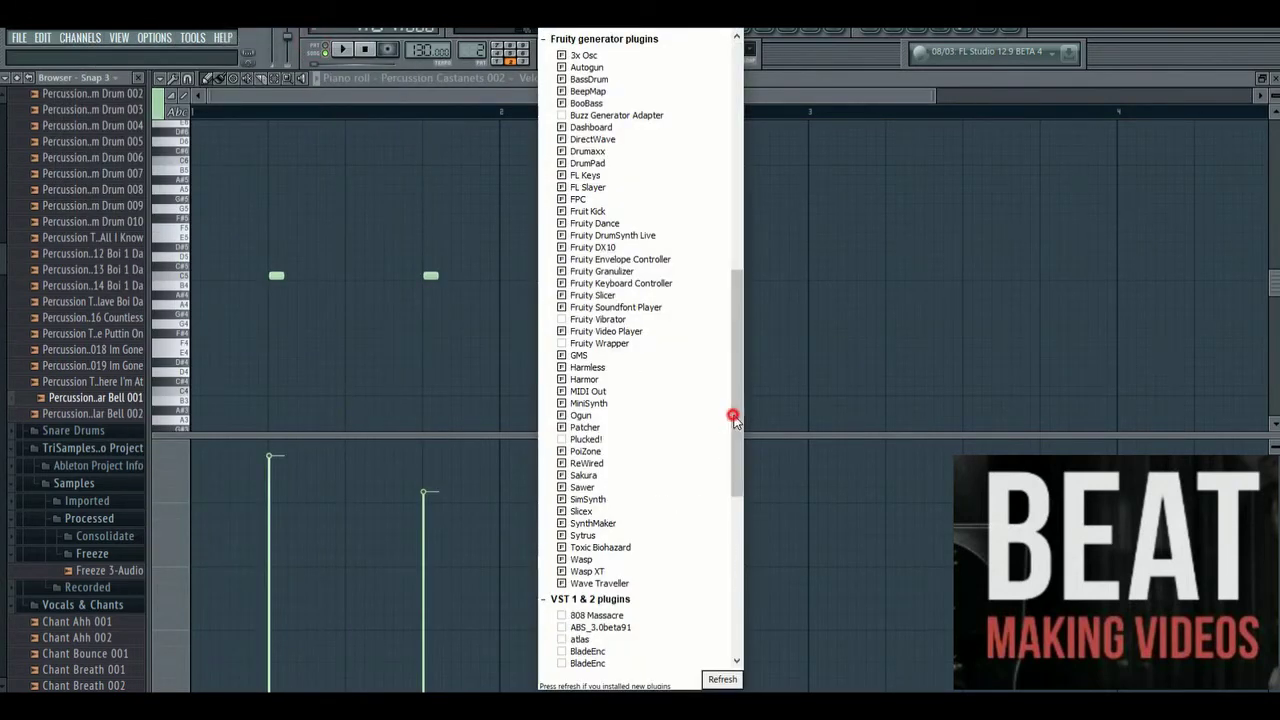
left_click_drag(733, 416, 722, 556)
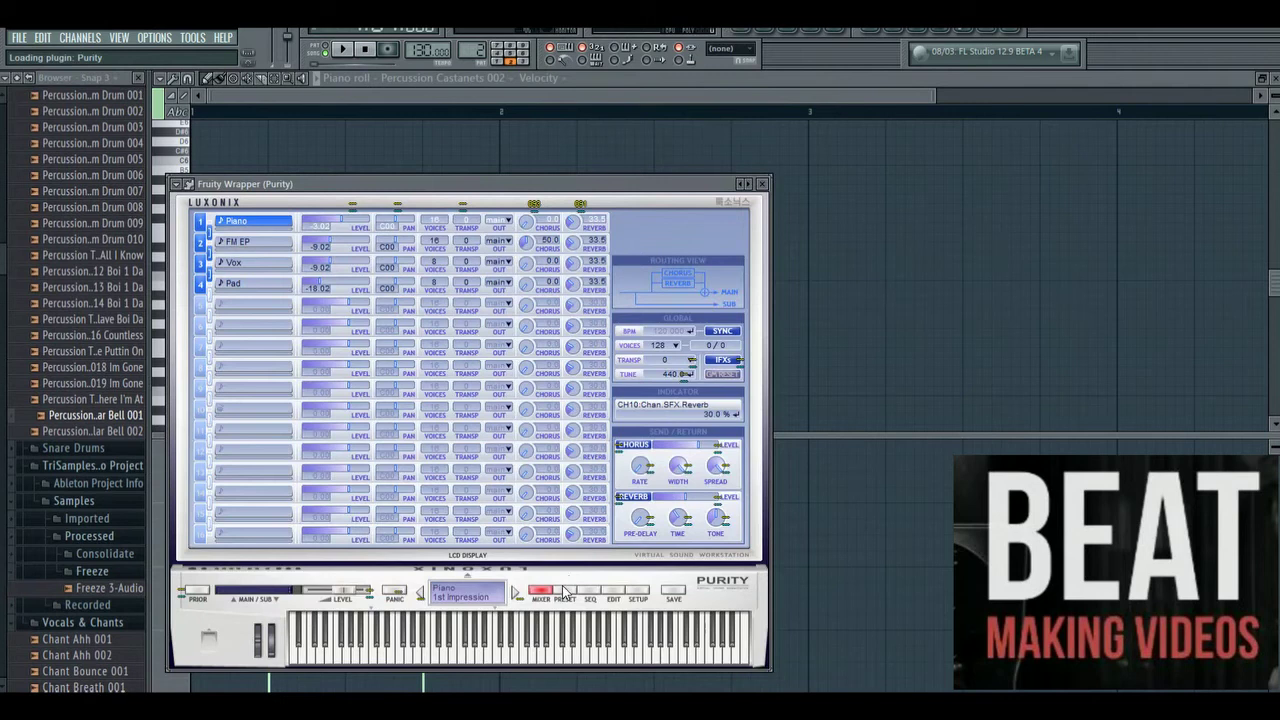
left_click(564, 587)
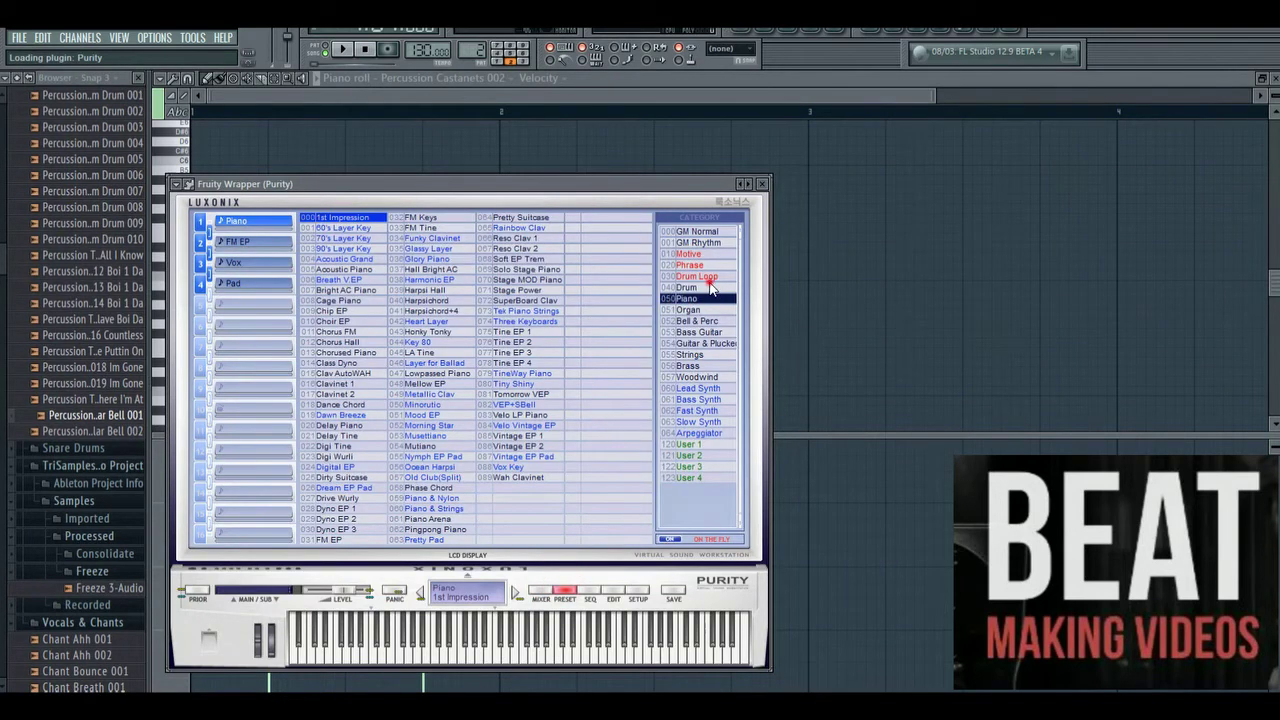
left_click(711, 287)
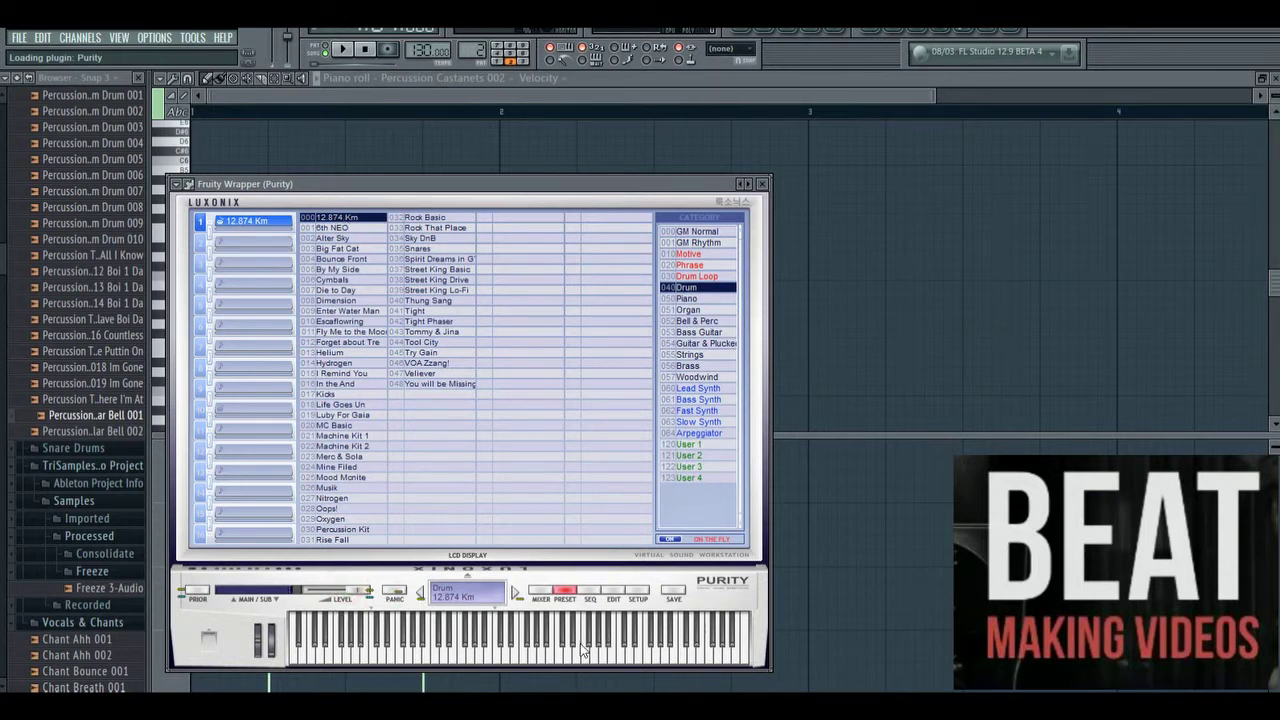
Open the piano roll of the Purity channel from the step sequencer during playback.
left_click(762, 40)
right_click(628, 432)
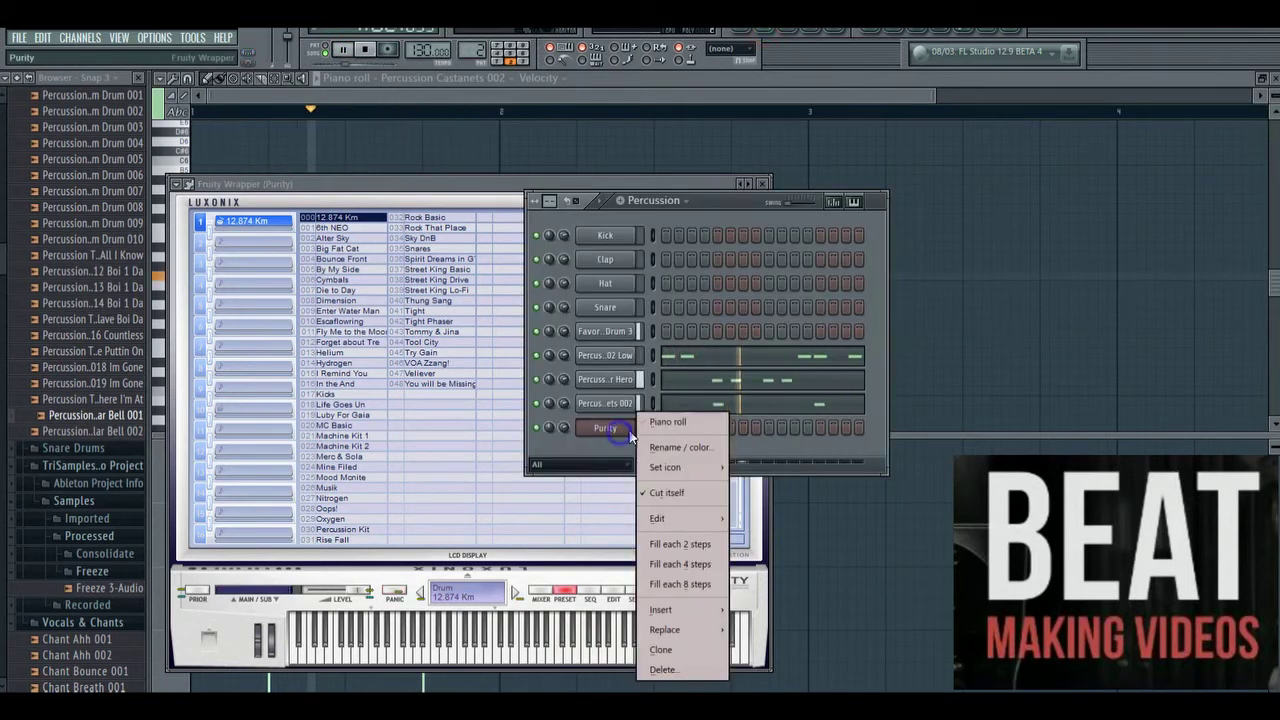
left_click(667, 424)
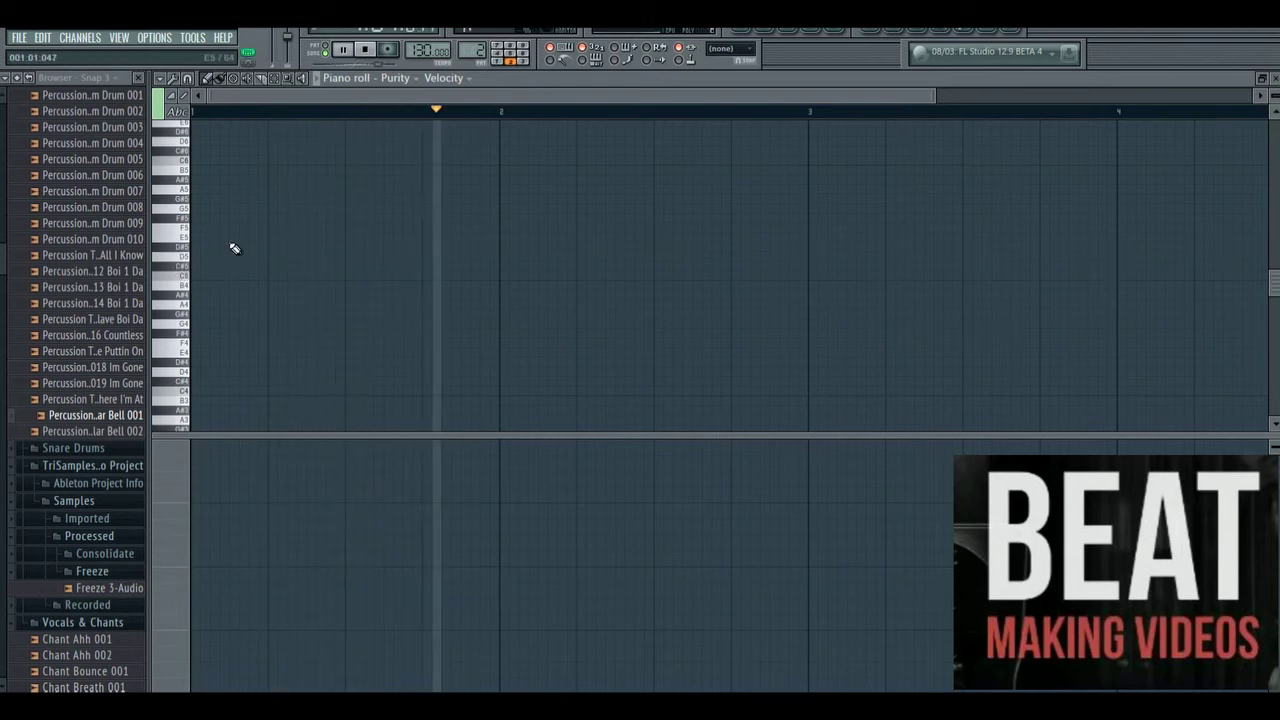
Add two D#5 notes in beat 1 of bar 1 with raised velocity and an E5 note on beat 2.
left_click(194, 246)
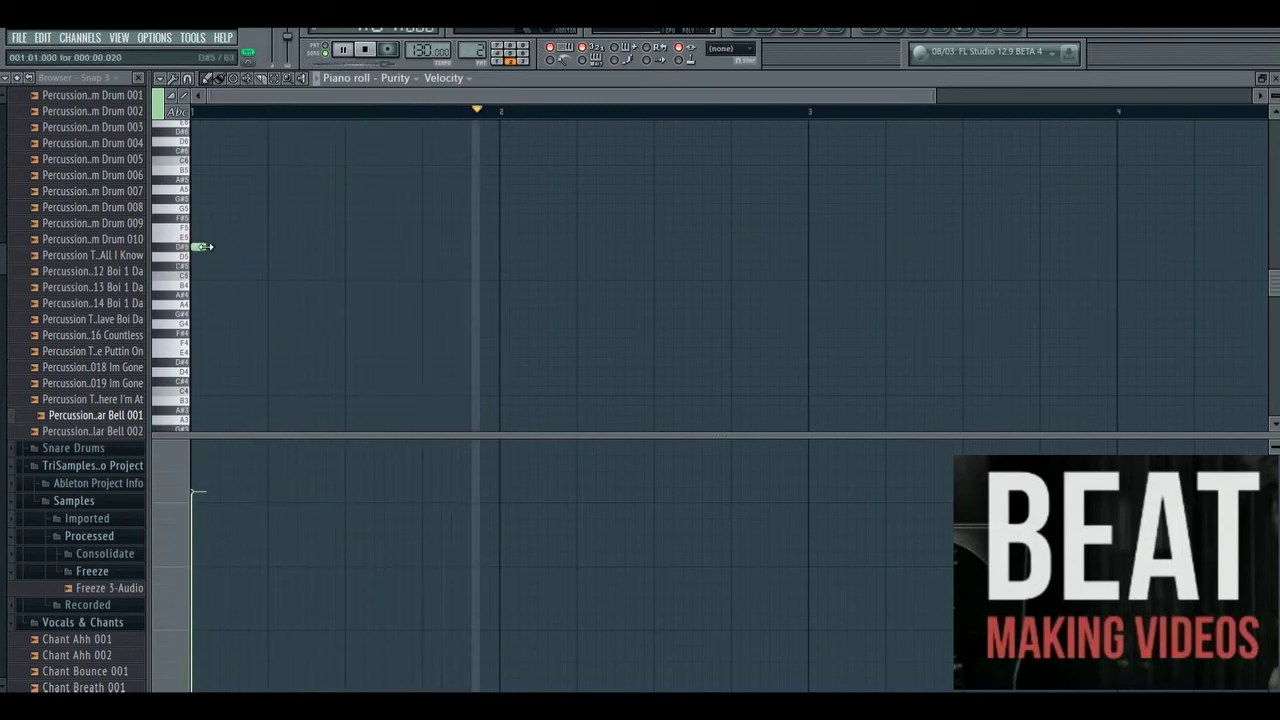
left_click_drag(192, 480, 194, 458)
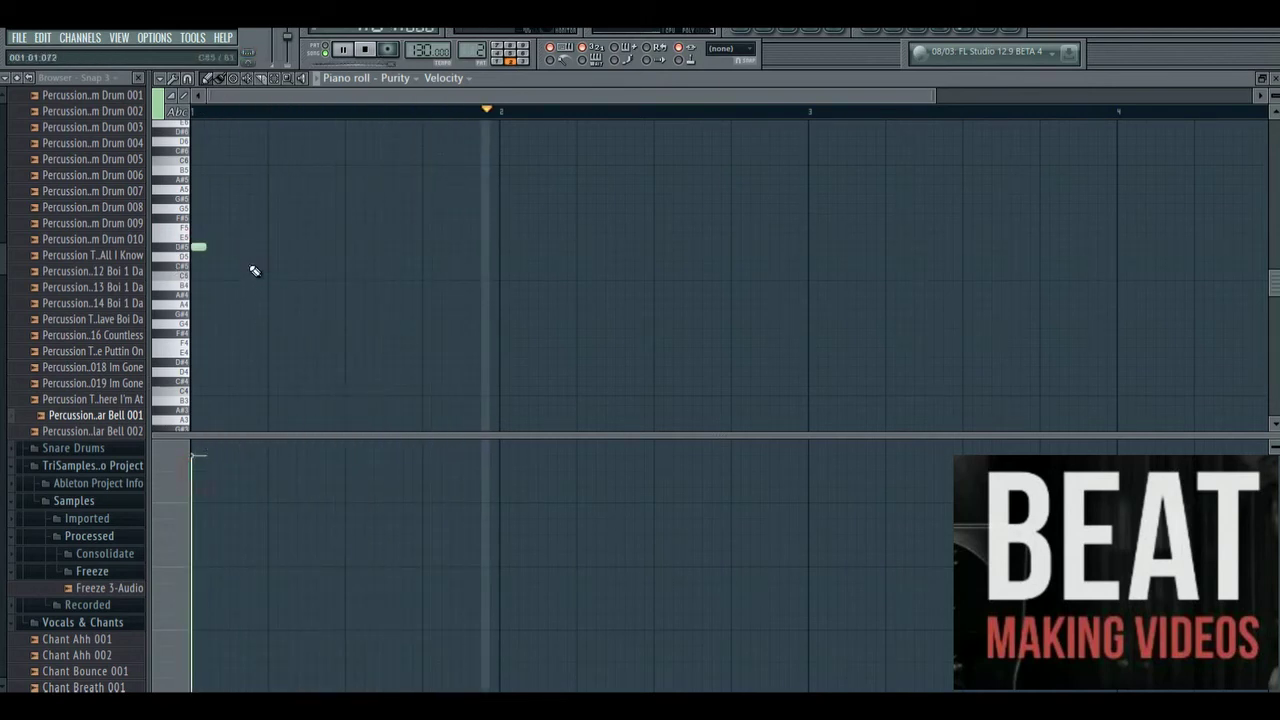
left_click(237, 246)
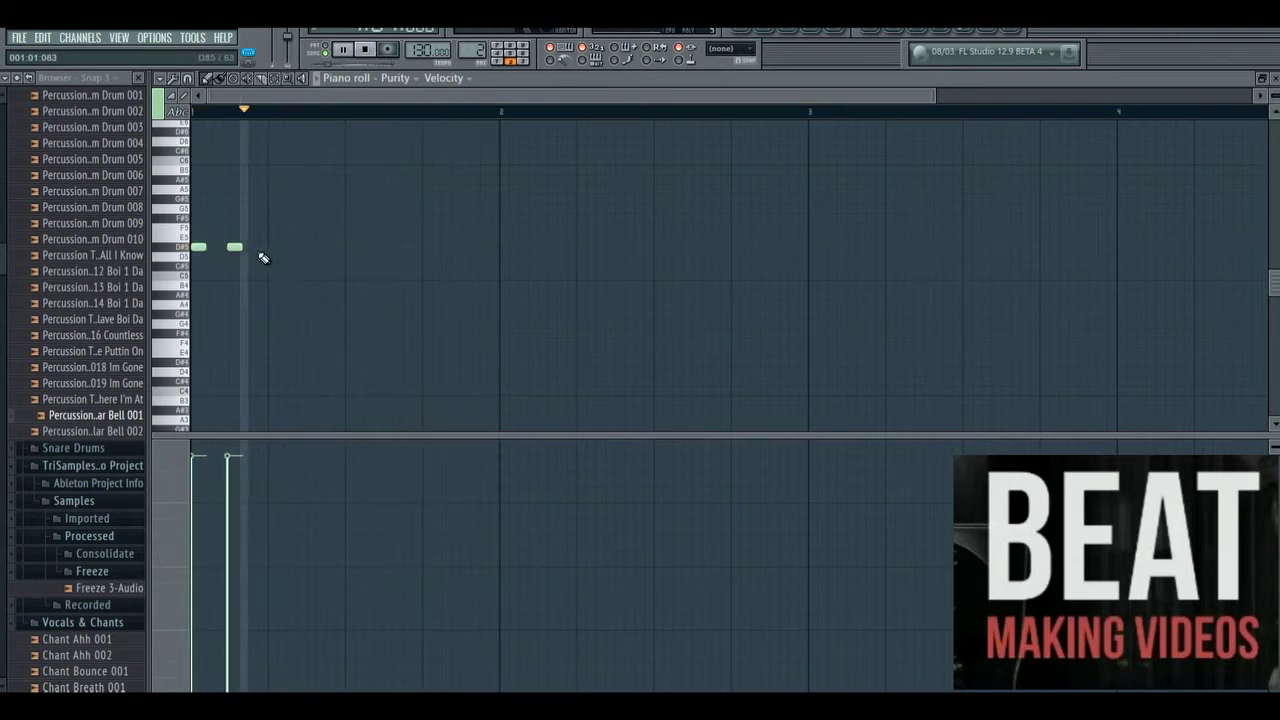
left_click_drag(237, 247, 228, 247)
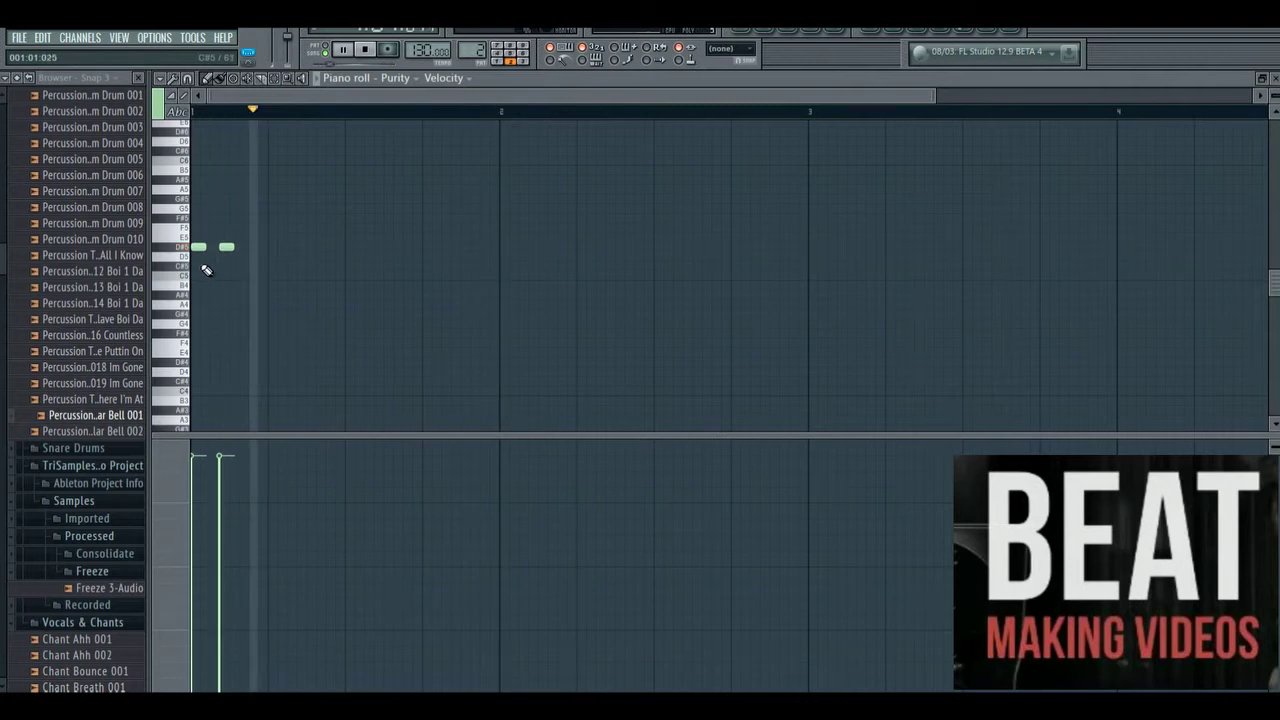
key("space")
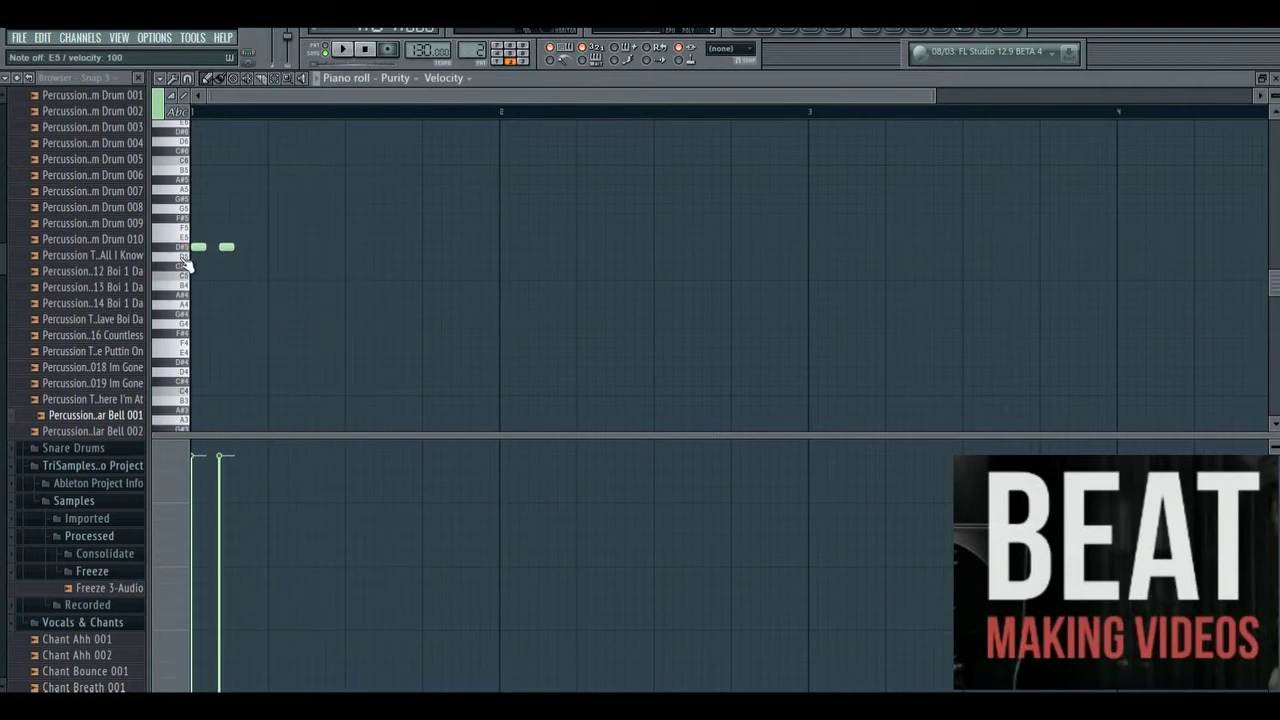
left_click(272, 238)
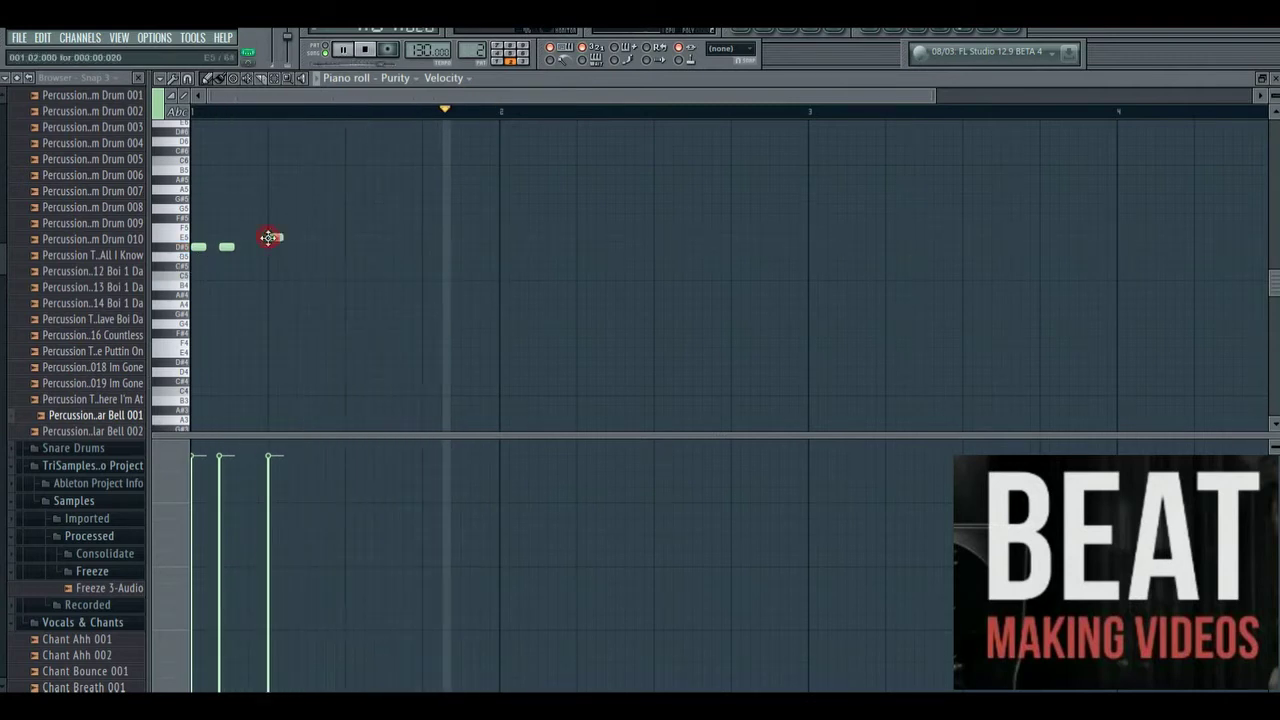
left_click(311, 238)
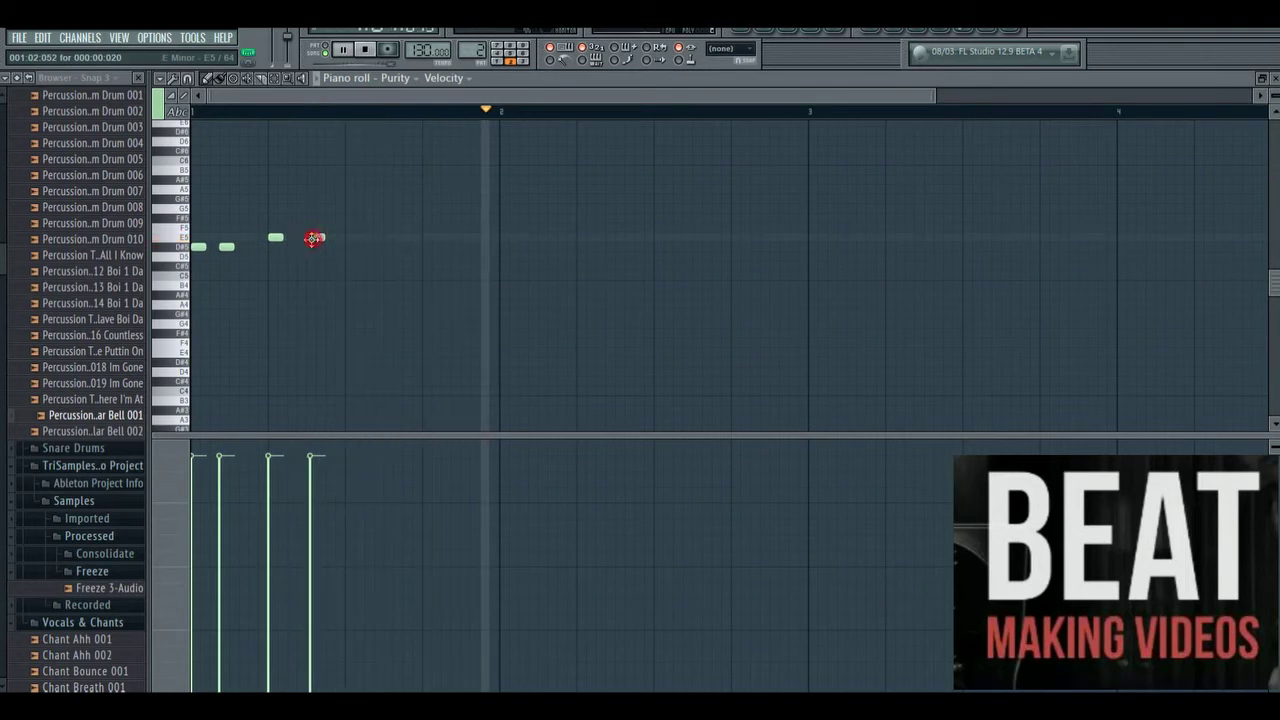
left_click_drag(311, 238, 297, 238)
left_click(329, 238)
right_click(329, 238)
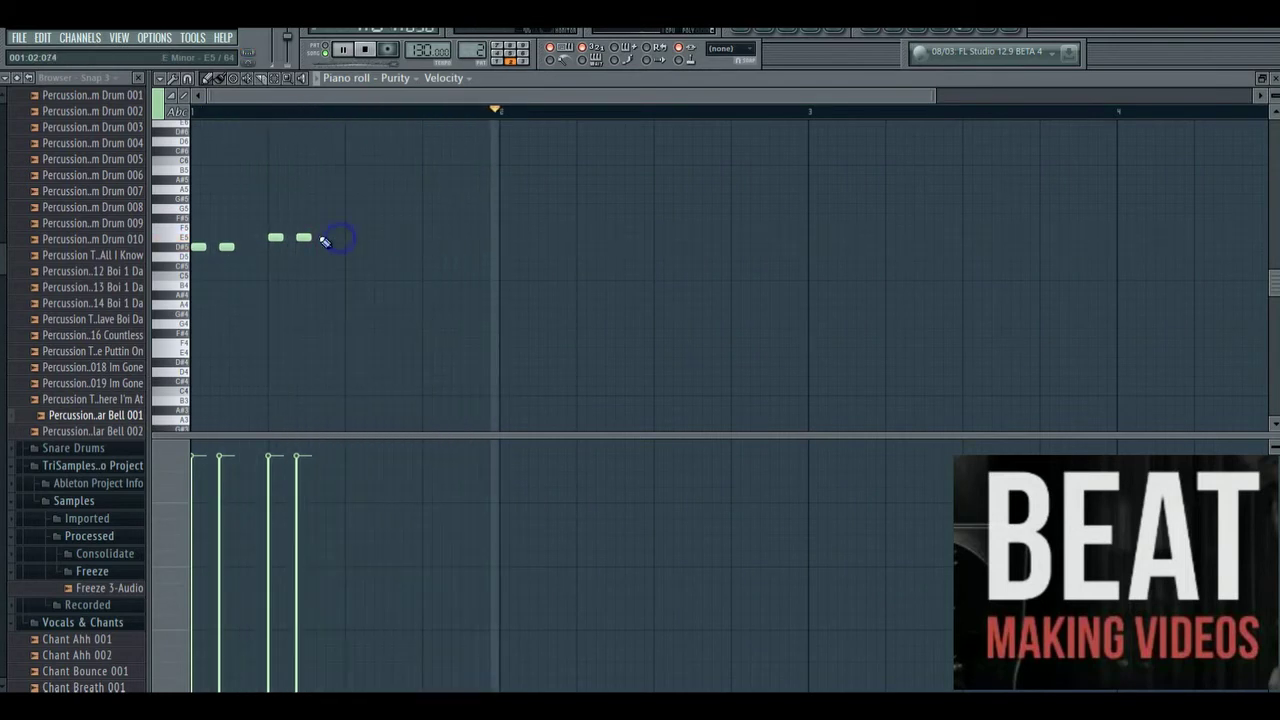
right_click(303, 238)
Add three F5 notes in bar 1: late in beat 2, within beat 3 and within beat 4, and stop playback.
left_click(321, 229)
left_click(323, 227)
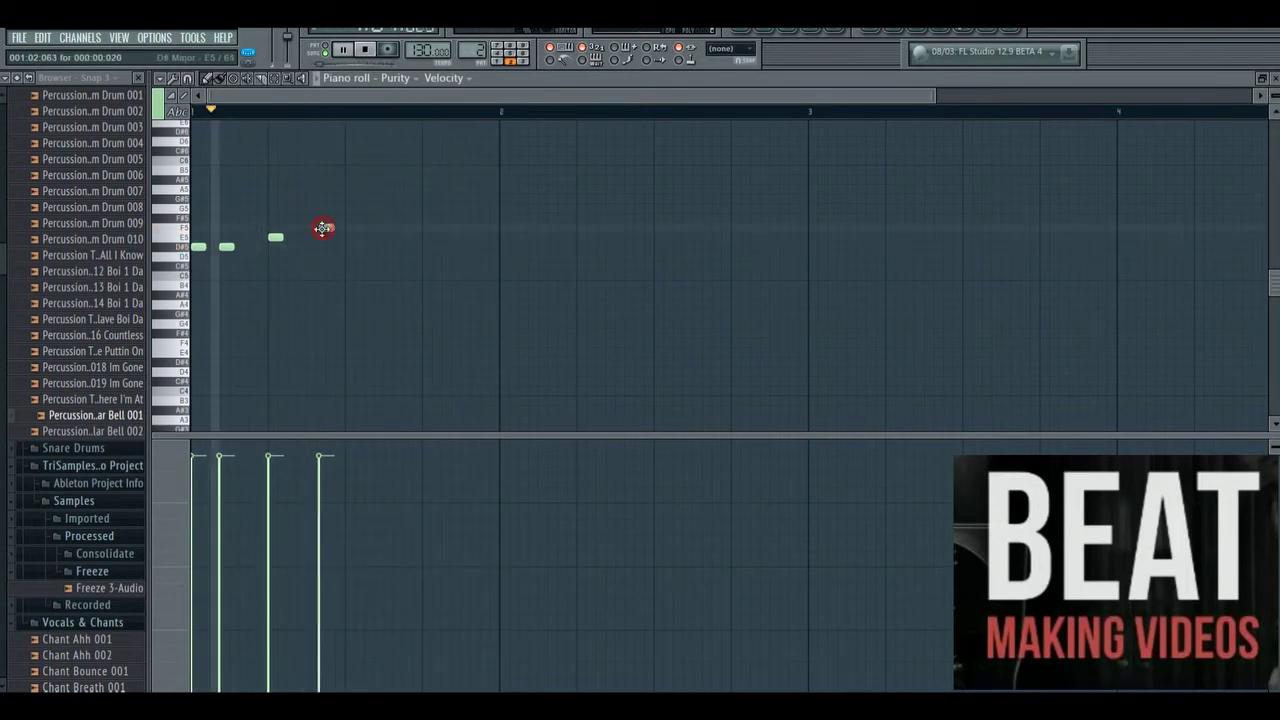
left_click(383, 226)
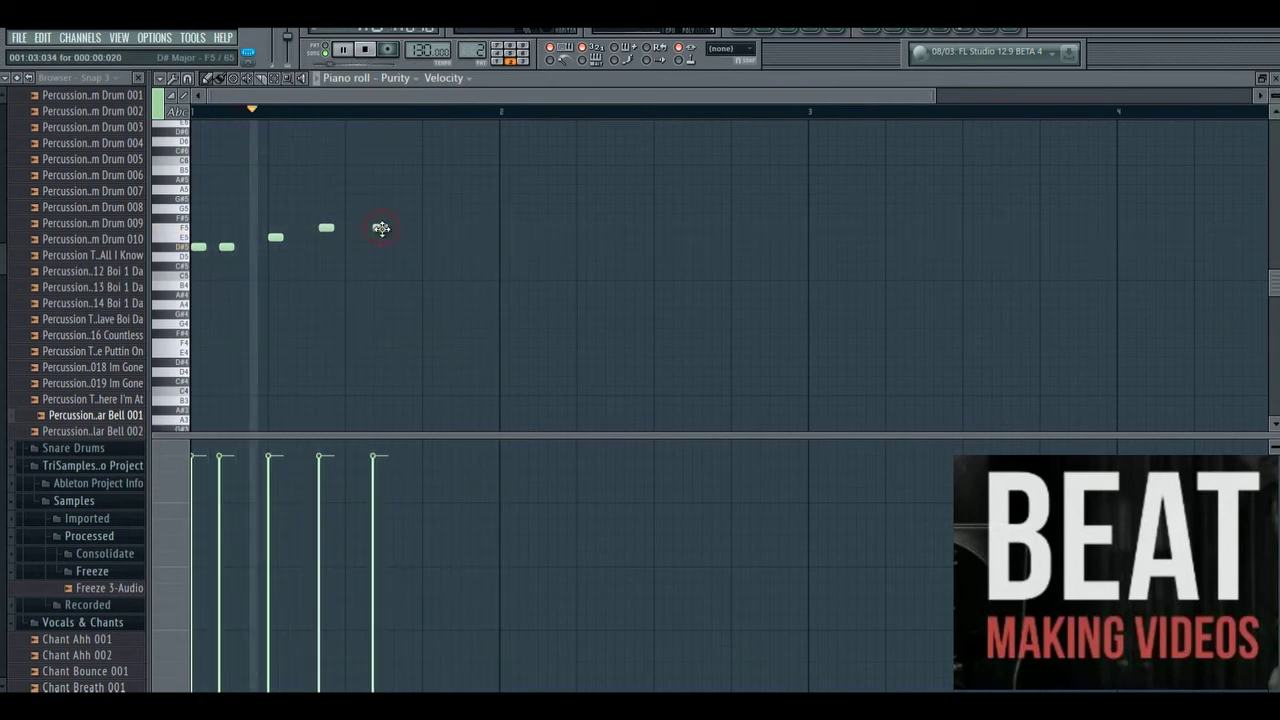
left_click(451, 226)
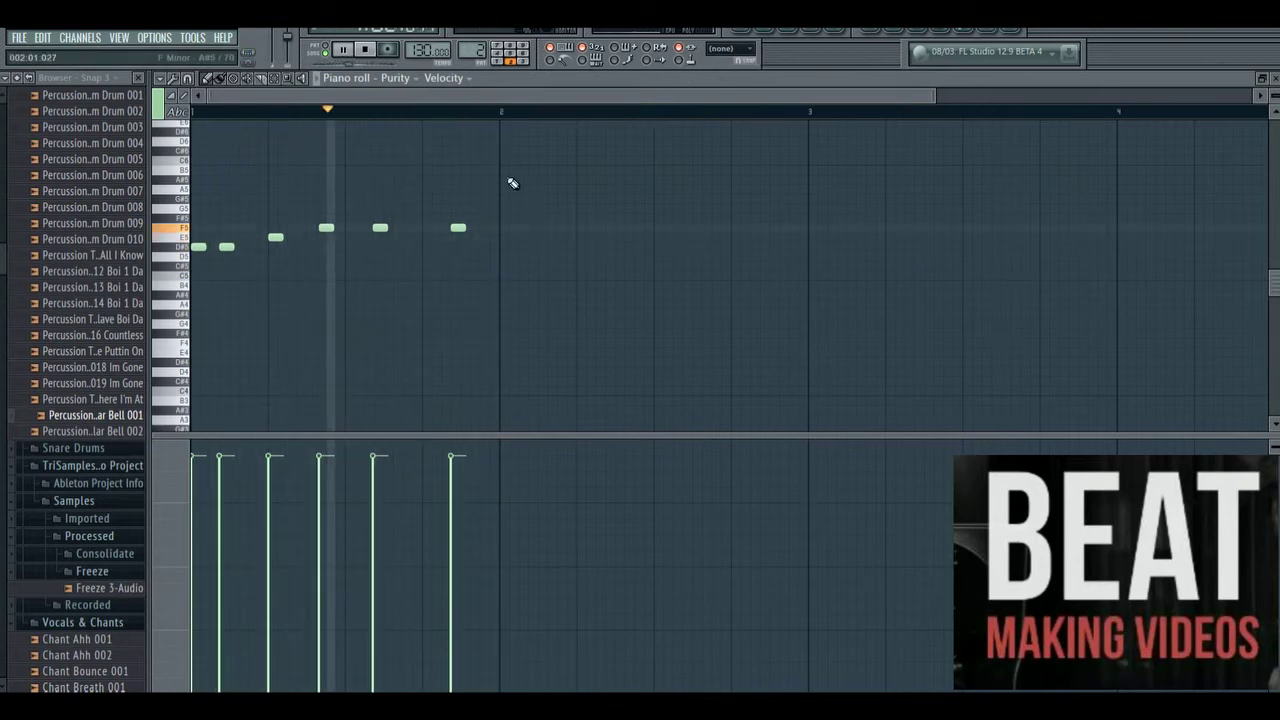
key("space")
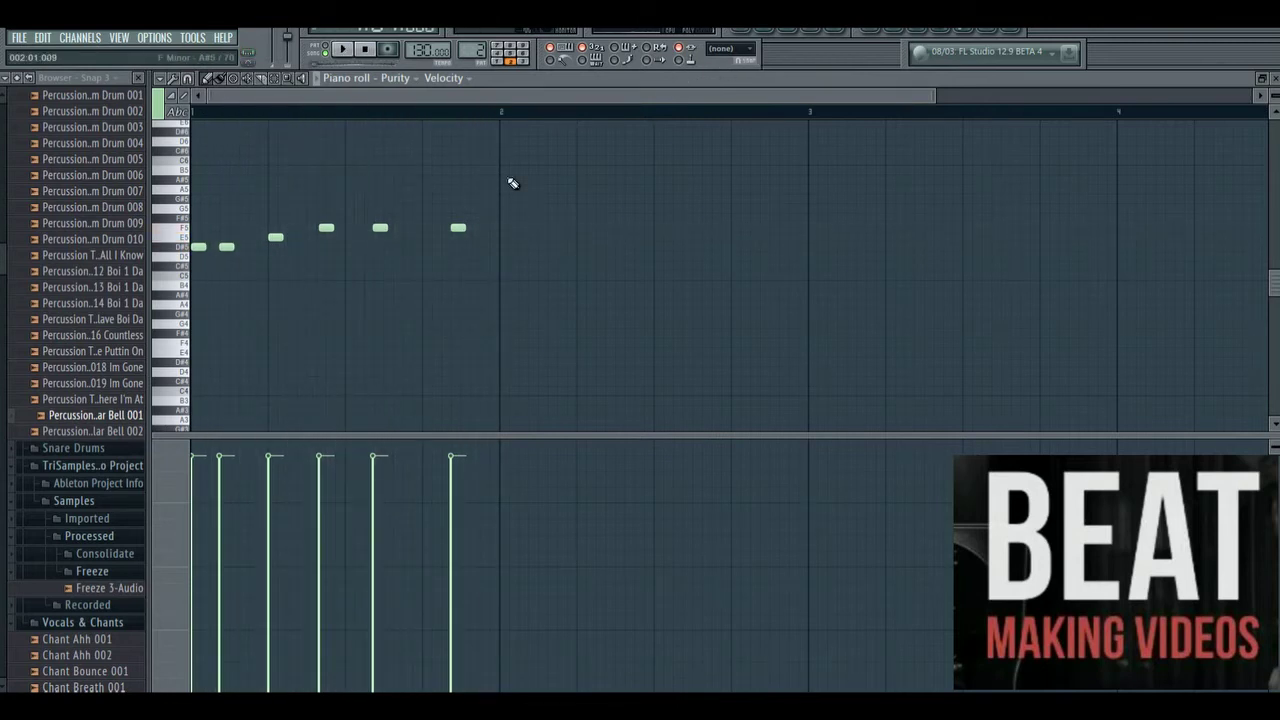
Add a second Kick clip in bar 2 of the playlist and set playback to loop over bars 1 and 2.
left_click(754, 37)
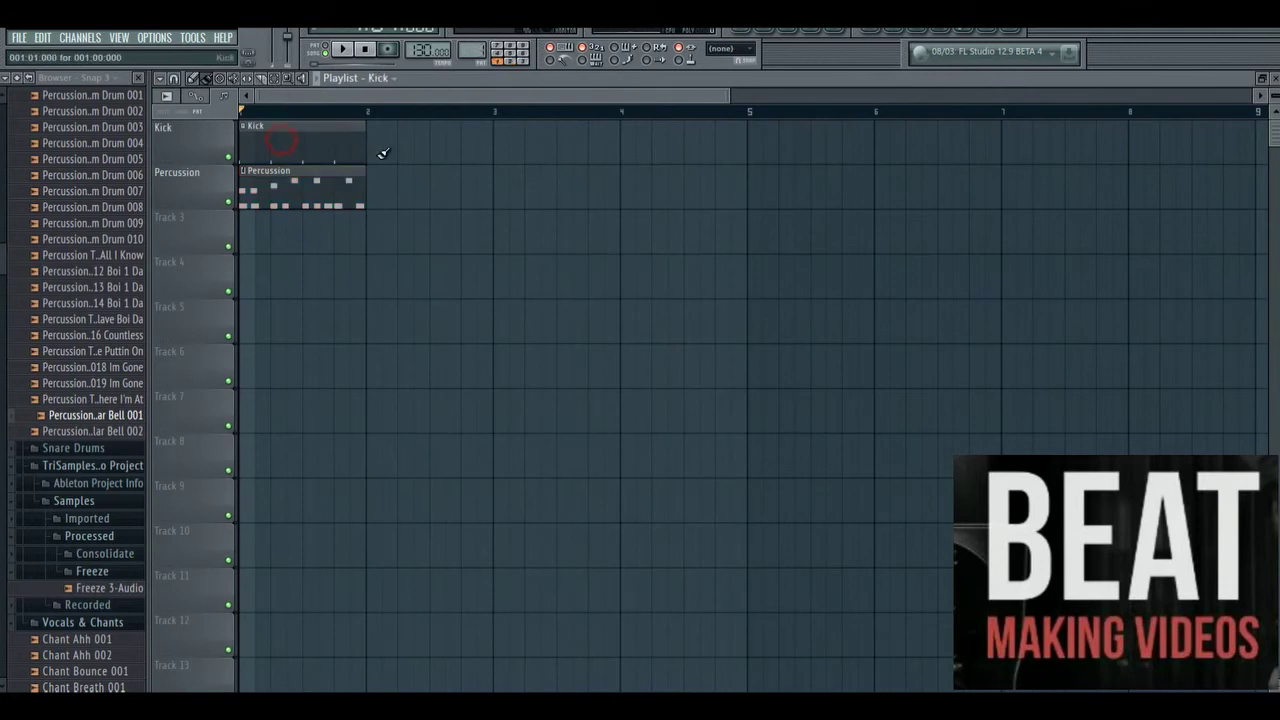
key("space")
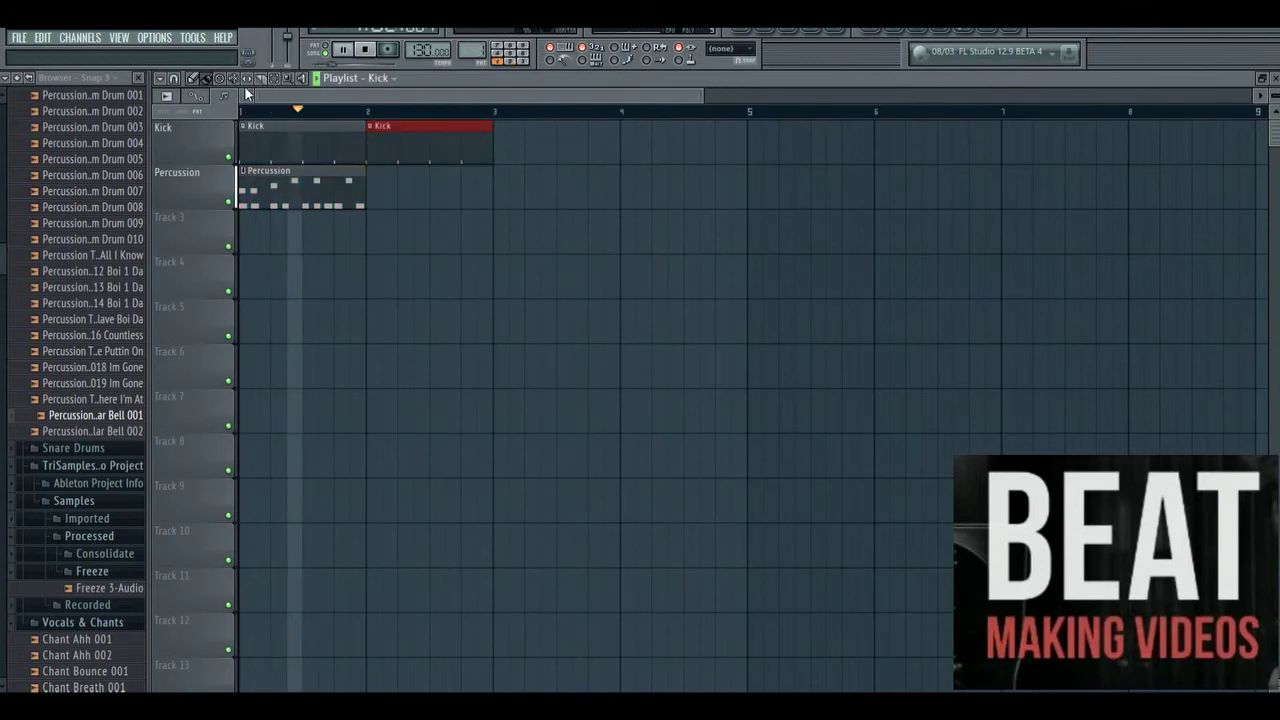
key("ctrl+a")
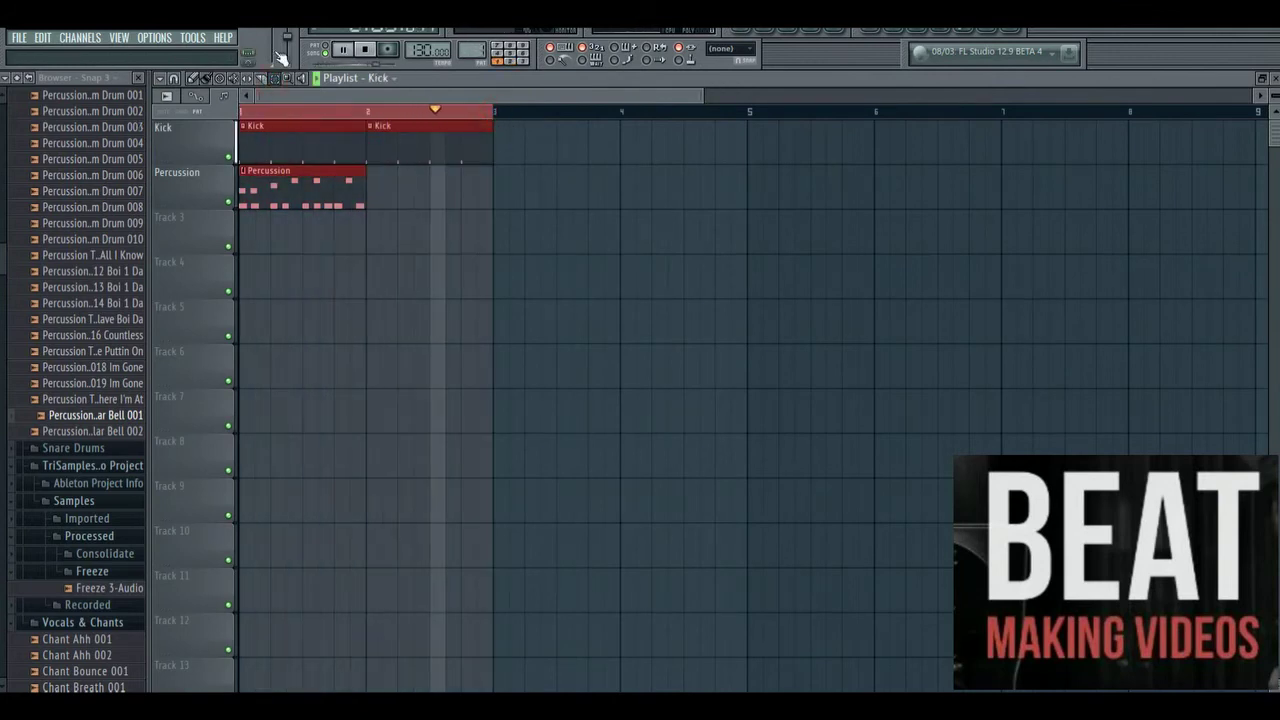
left_click(194, 79)
right_click(625, 247)
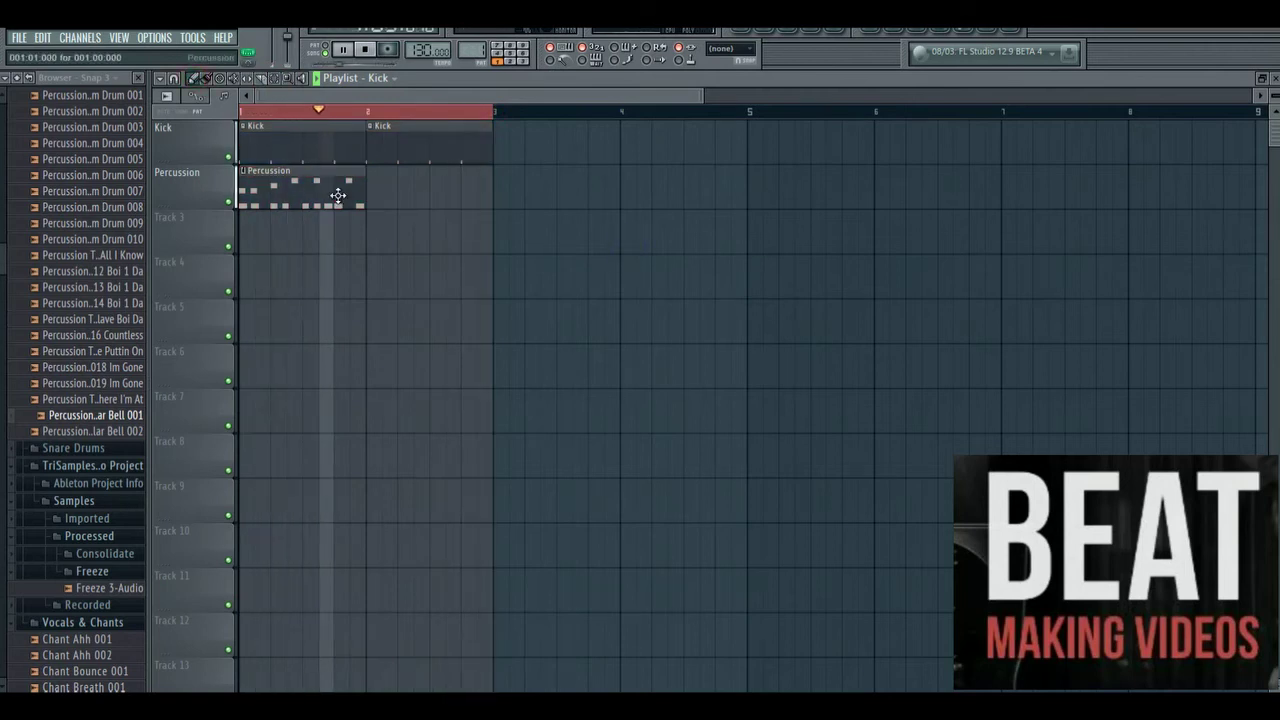
Extend the first Percussion clip through bar 2 instead of placing a separate second clip there, and stop playback.
left_click(372, 190)
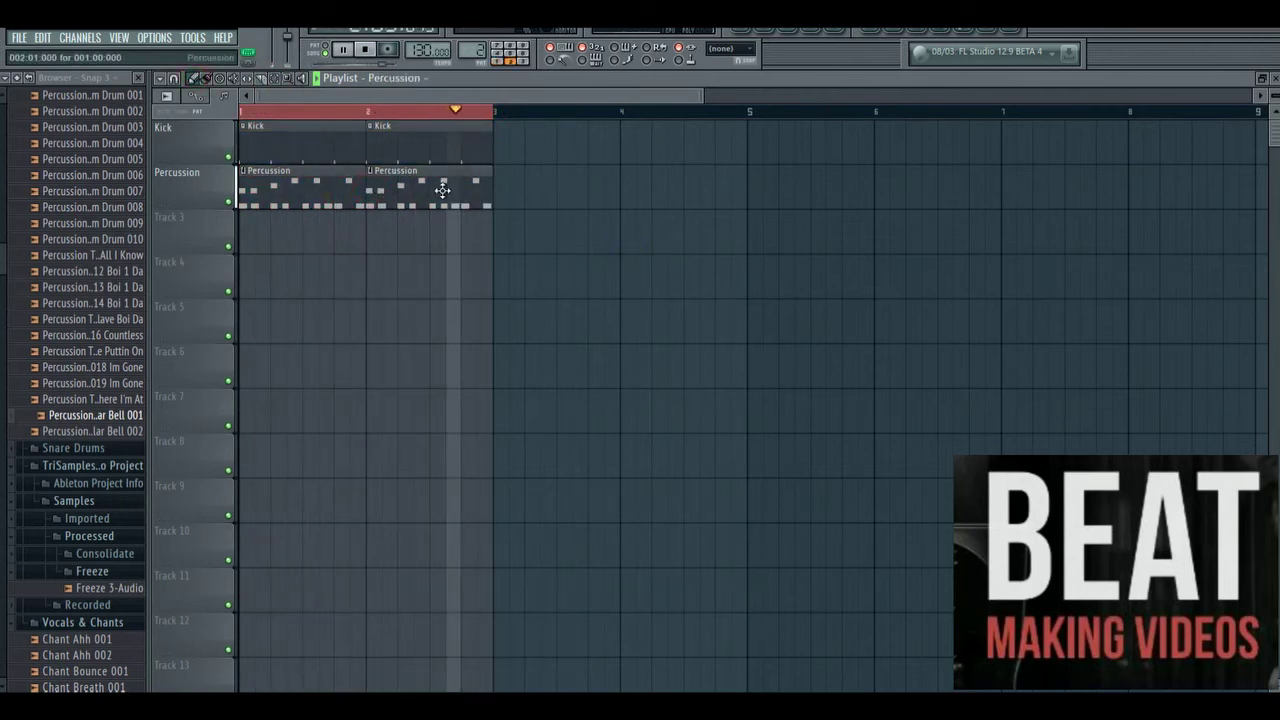
left_click(765, 34)
key("space")
right_click(440, 186)
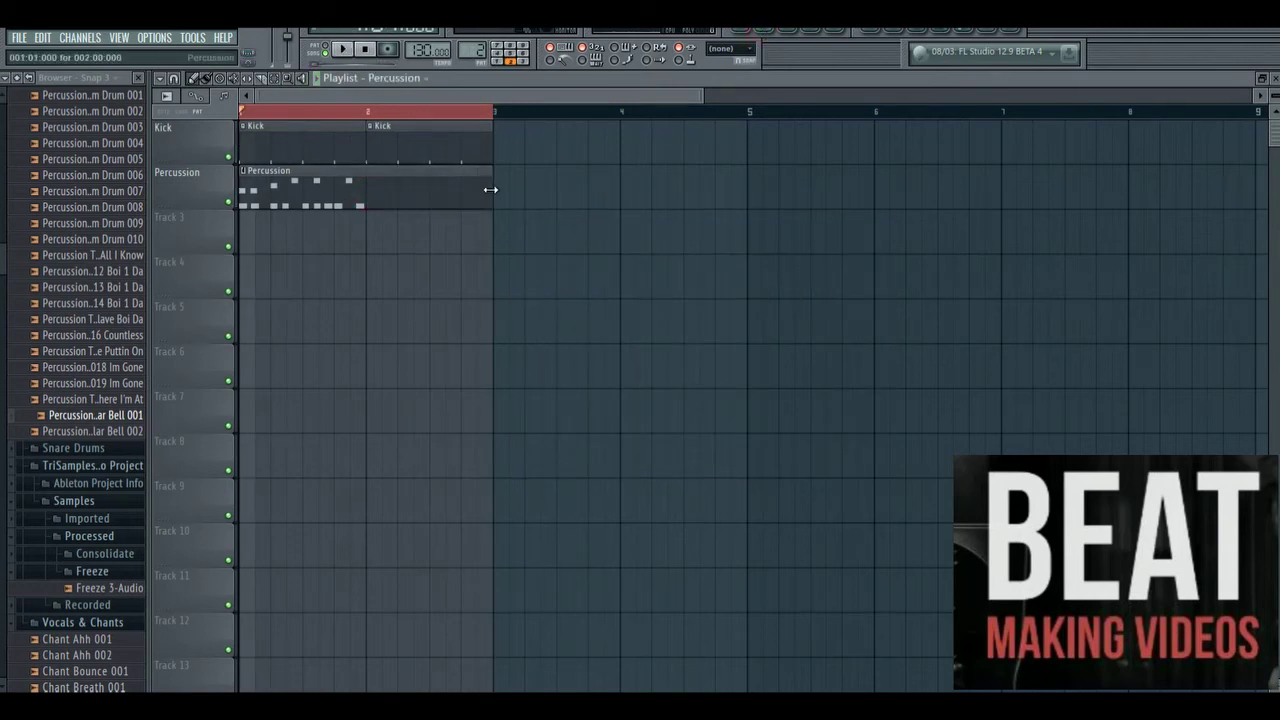
Open the piano roll of Percussion Conga 002 Low and copy its selected C5 notes from bar 1.
left_click(769, 34)
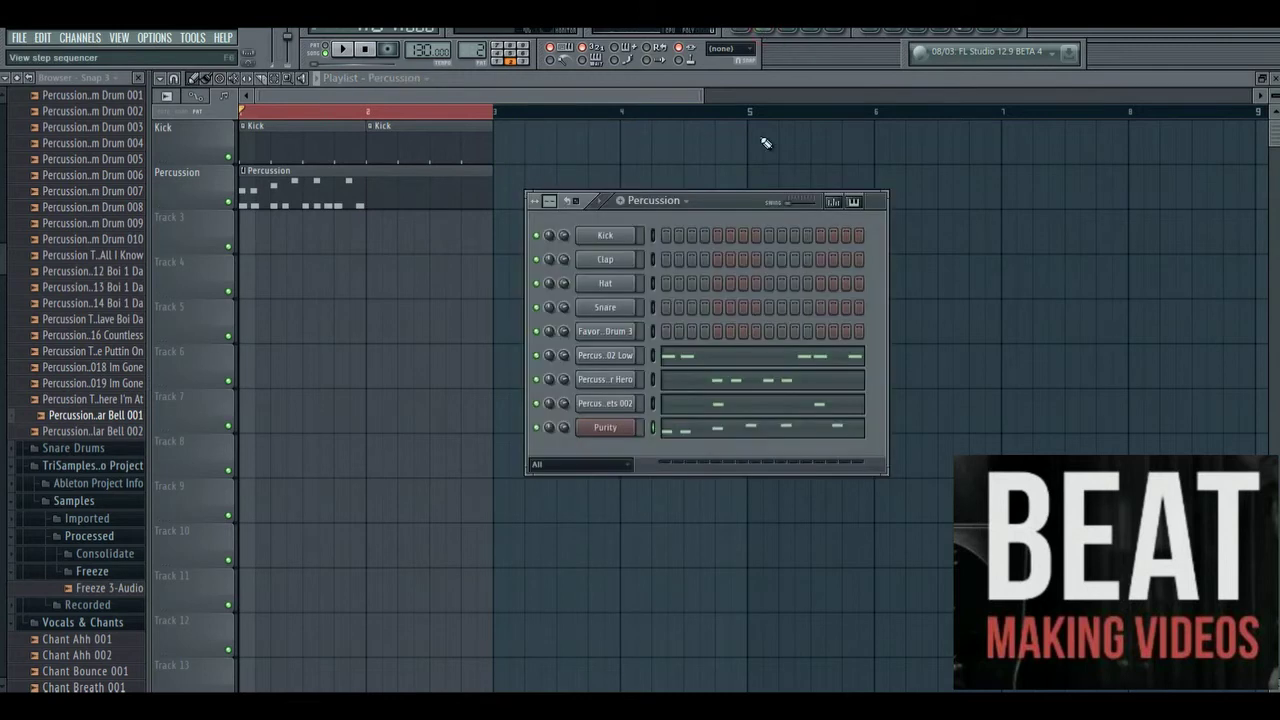
left_click(722, 358)
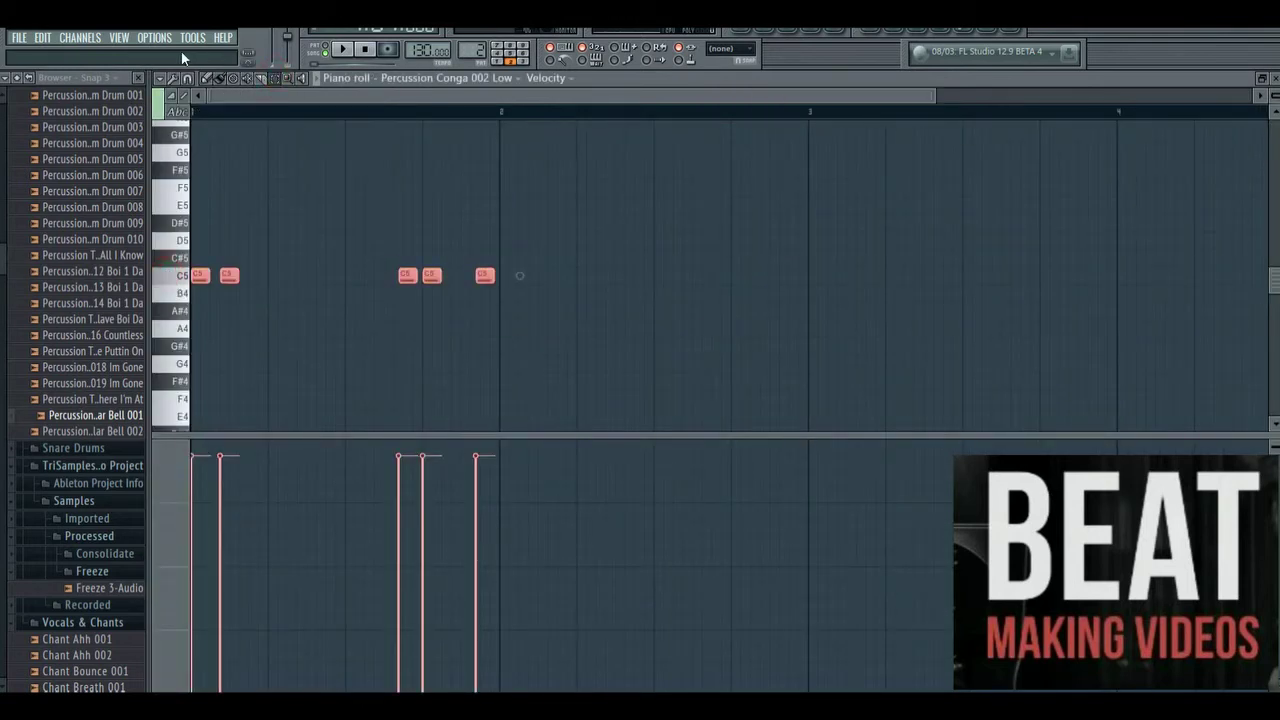
left_click(163, 78)
mouse_move(185, 116)
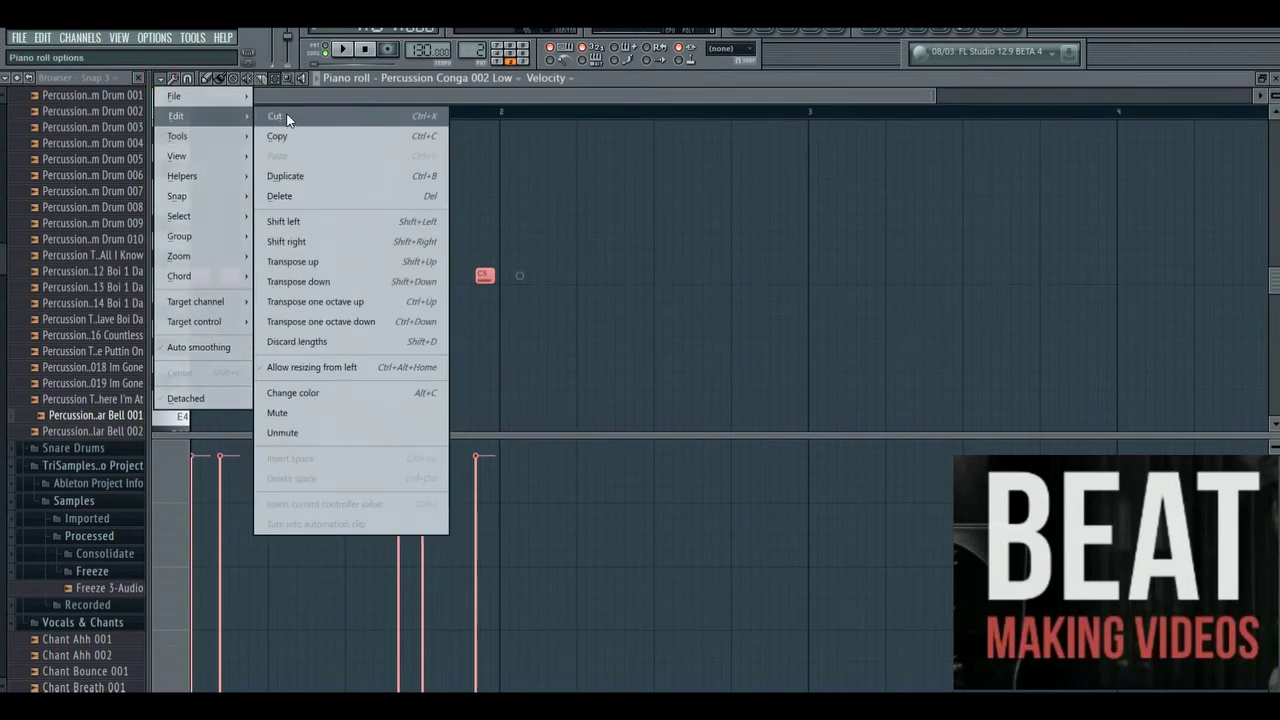
left_click(289, 136)
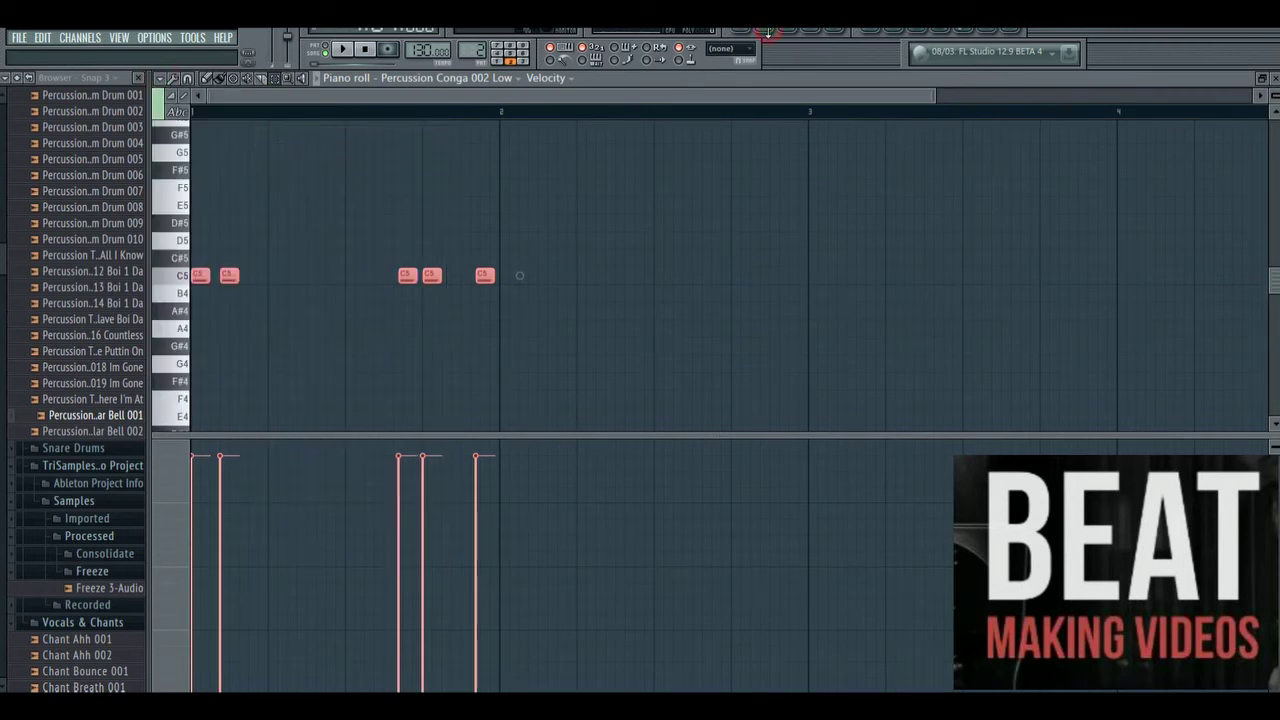
left_click(770, 34)
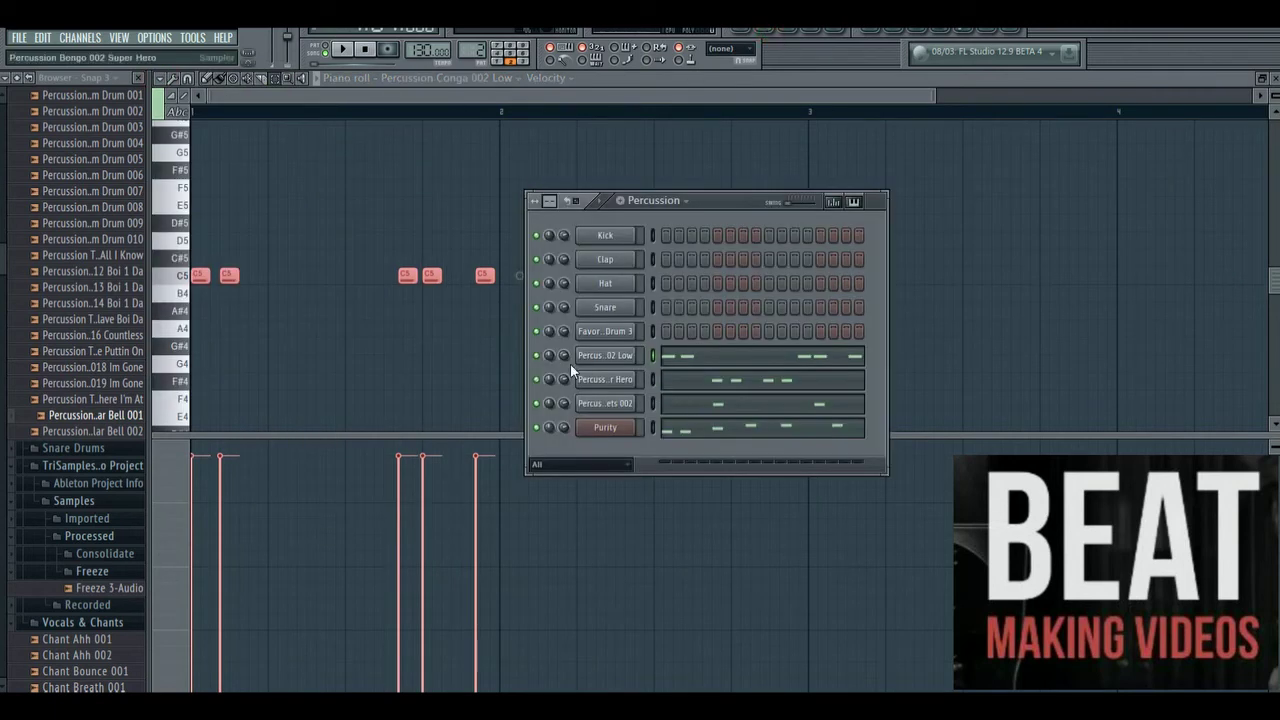
left_click(682, 204)
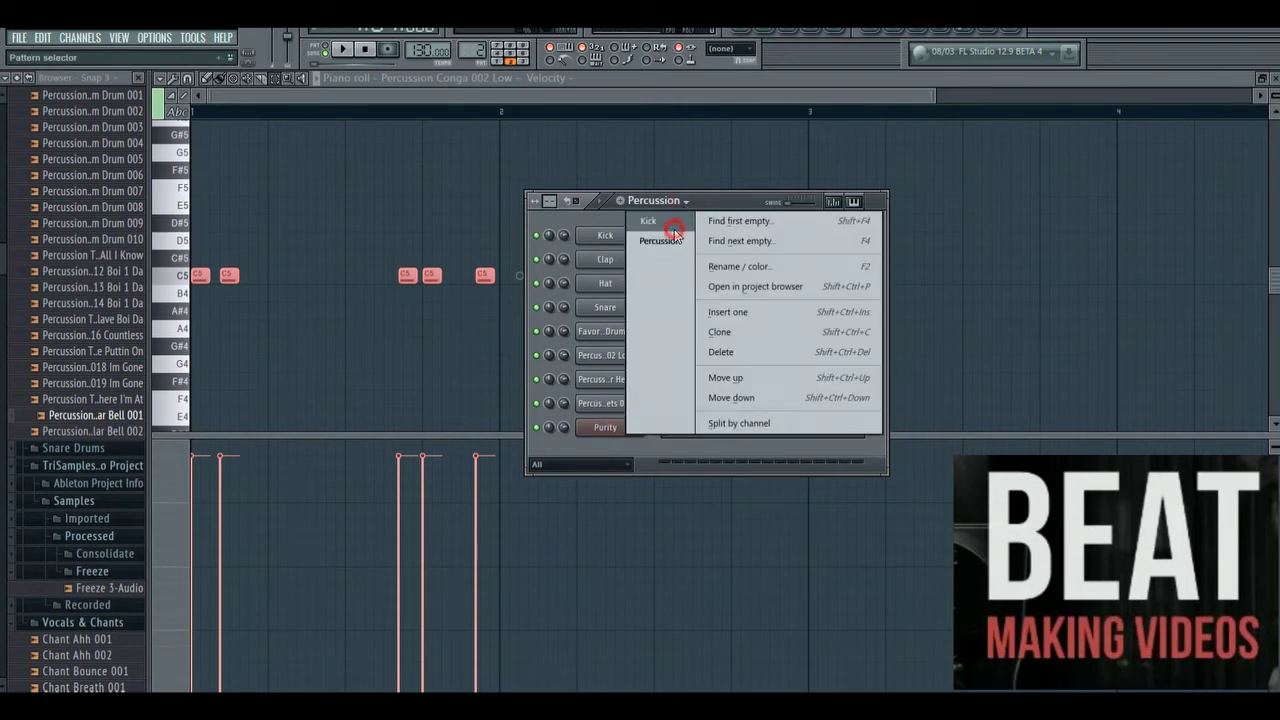
left_click(674, 228)
left_click(657, 204)
left_click(657, 242)
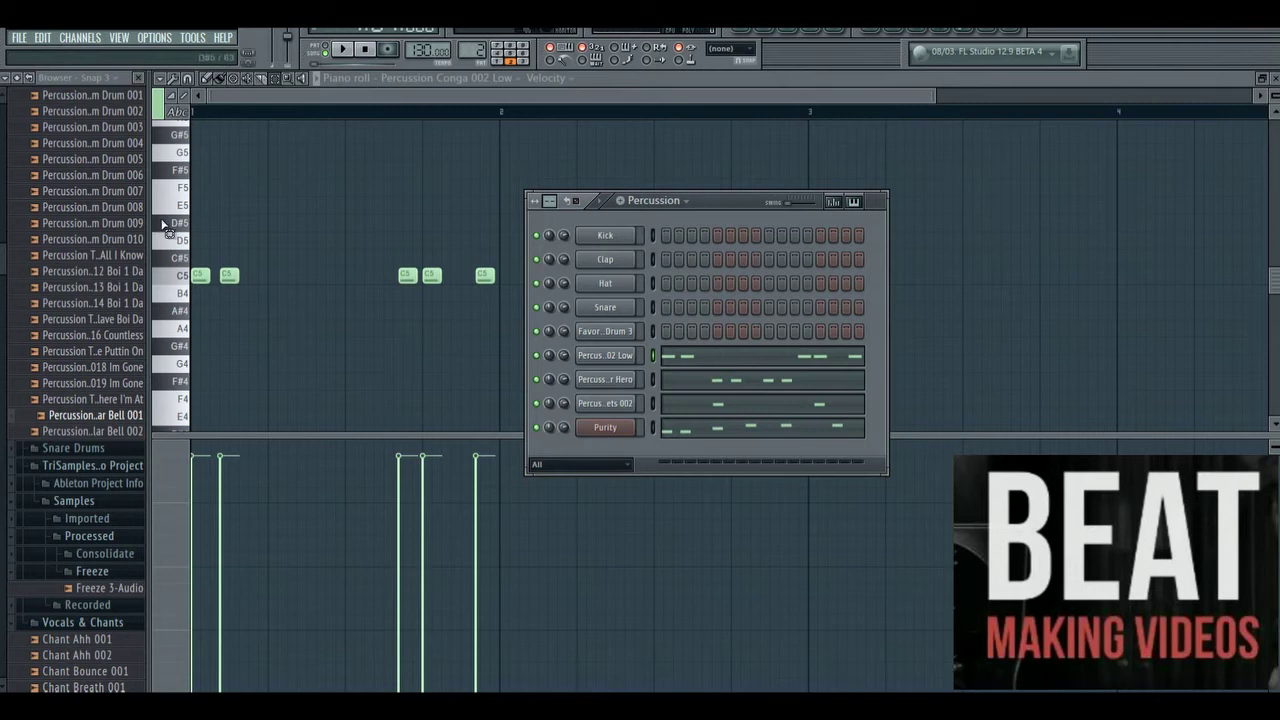
Duplicate all of the conga's bar 1 C5 notes in the piano roll.
left_click(180, 282)
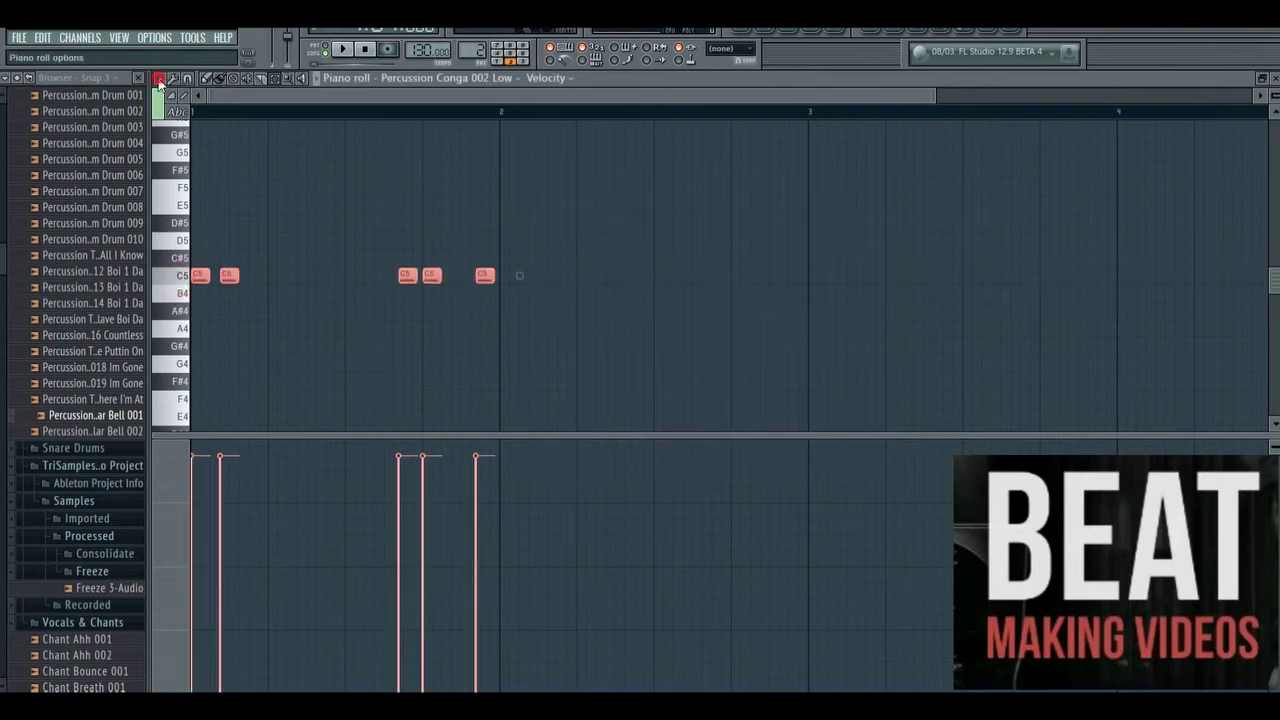
left_click(158, 79)
mouse_move(210, 120)
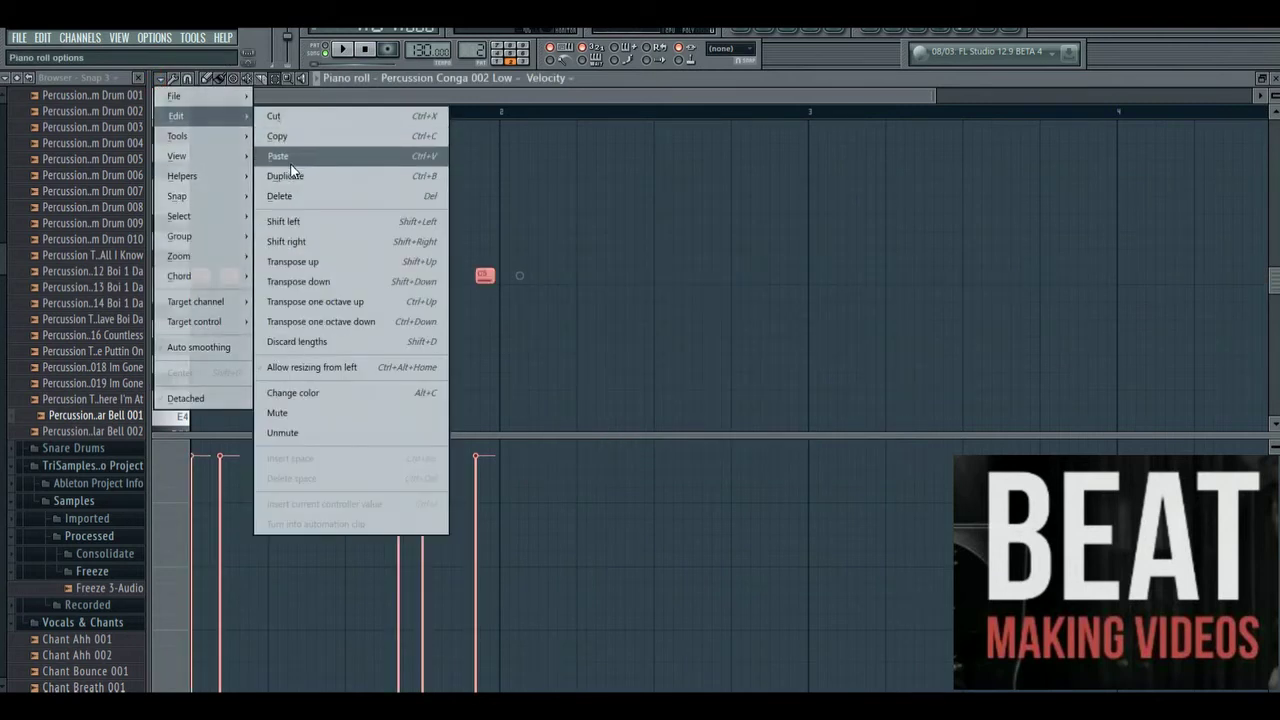
left_click(285, 175)
During playback, align the copied conga notes with the start of bar 2 and delete the last copy in beat 4.
key("space")
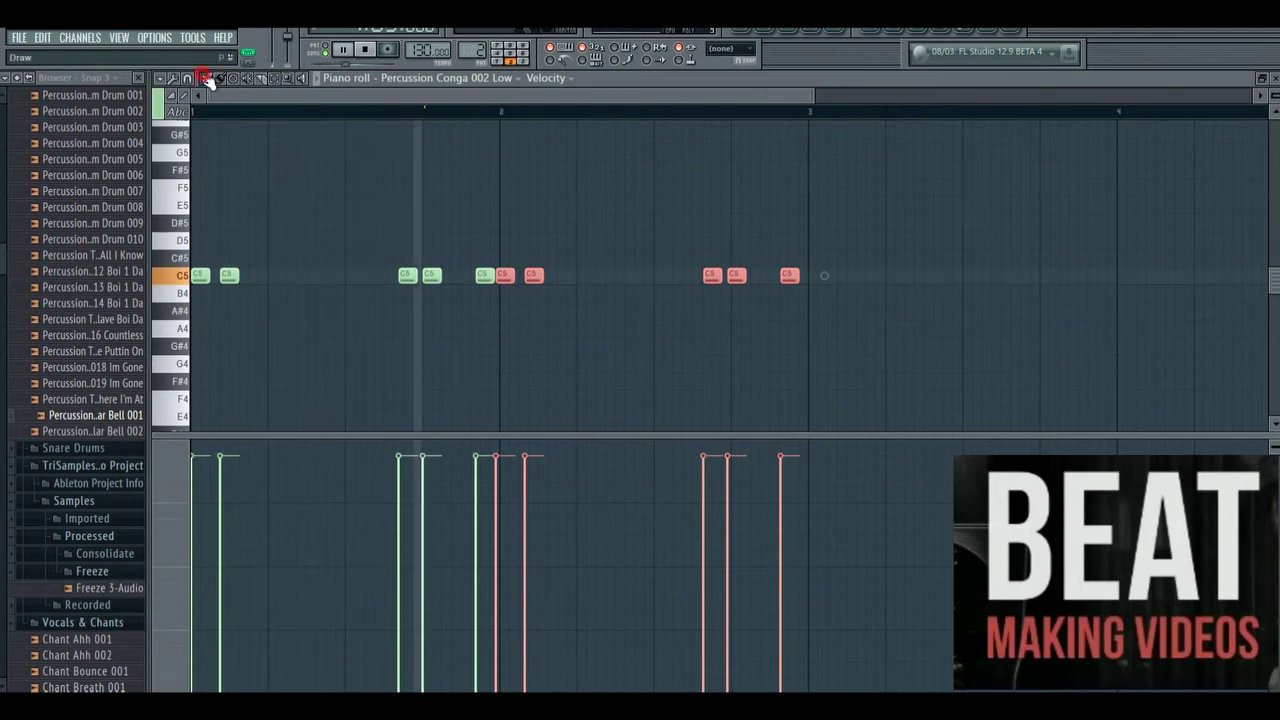
left_click_drag(528, 270, 534, 270)
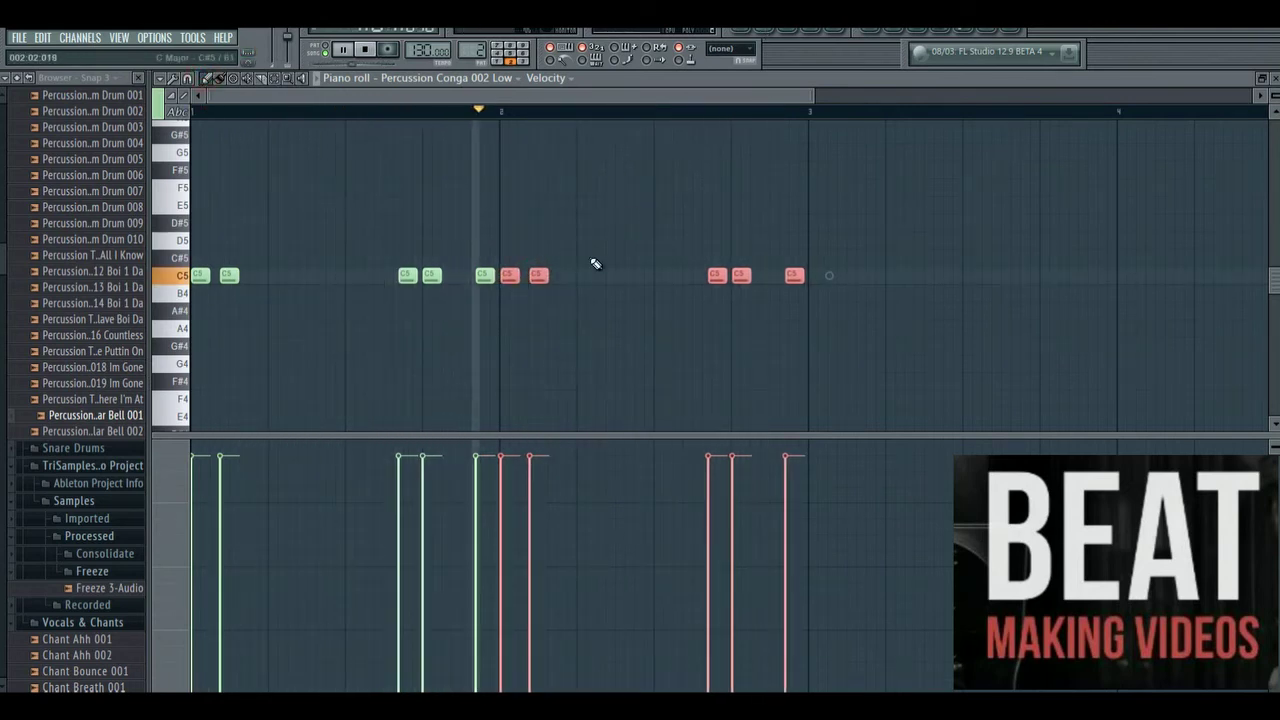
right_click(594, 262)
right_click(790, 275)
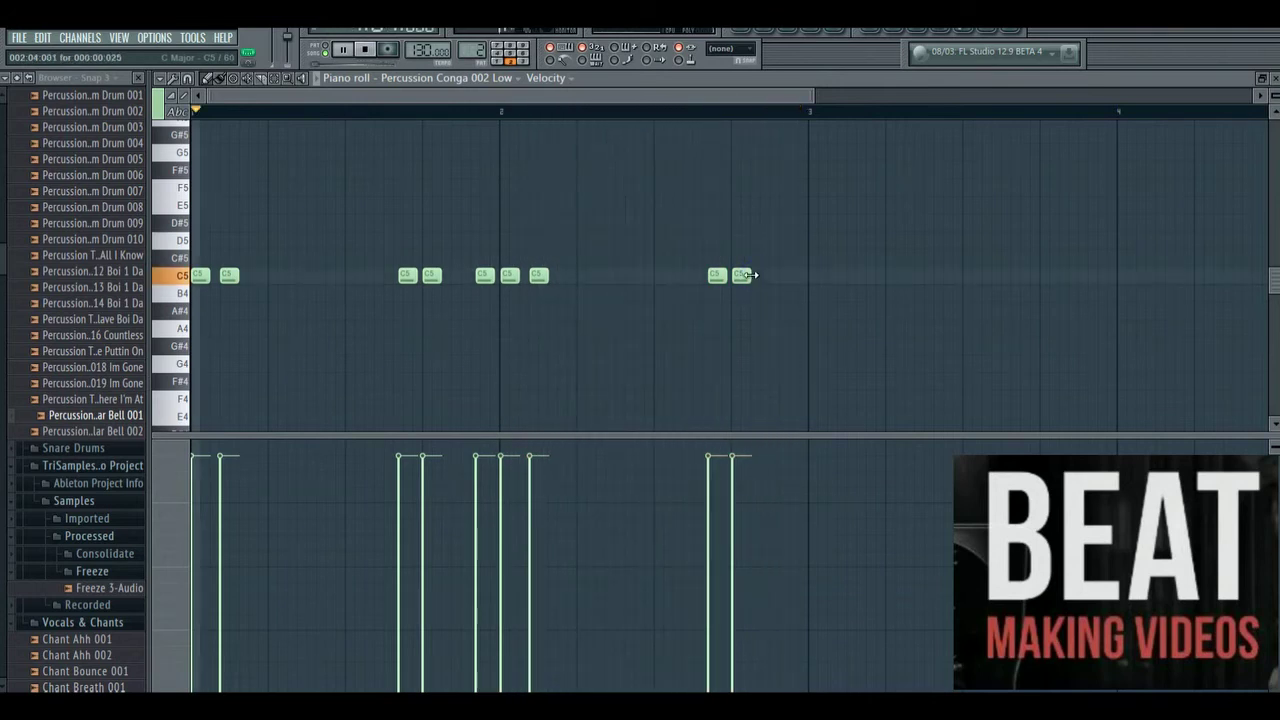
Open the Purity channel's piano roll and duplicate all of its bar 1 notes.
left_click(771, 32)
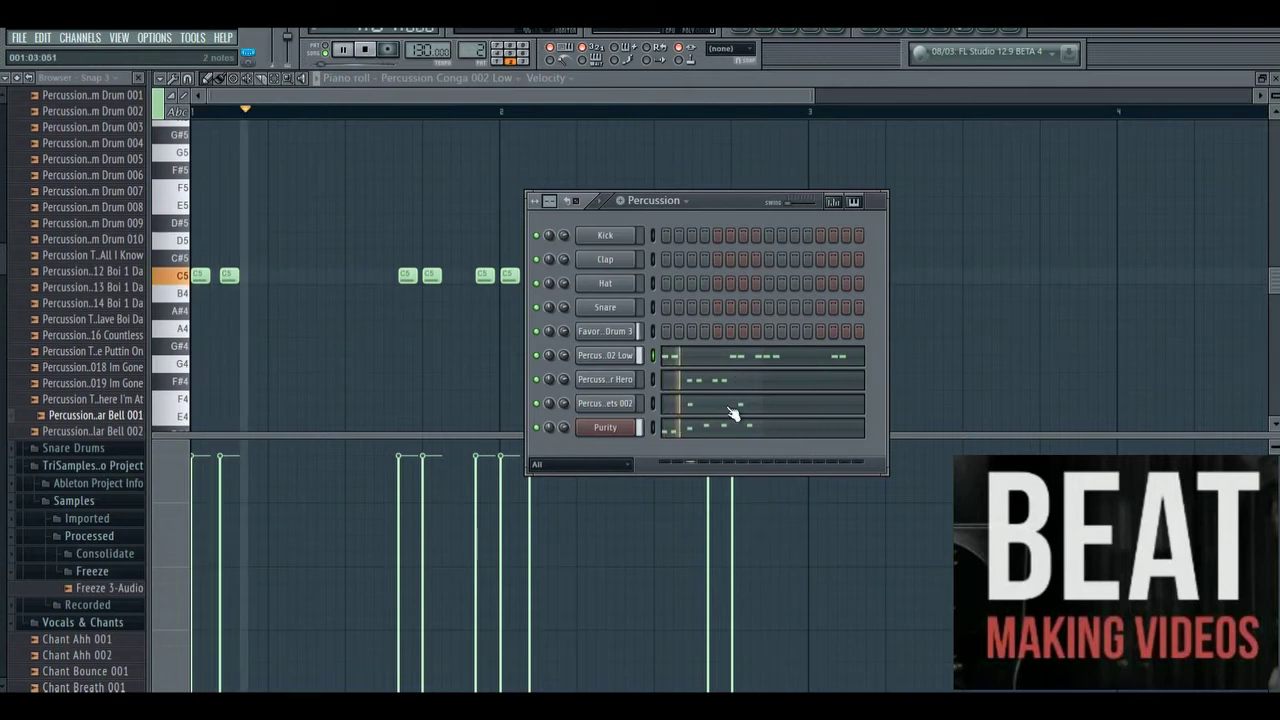
left_click(755, 428)
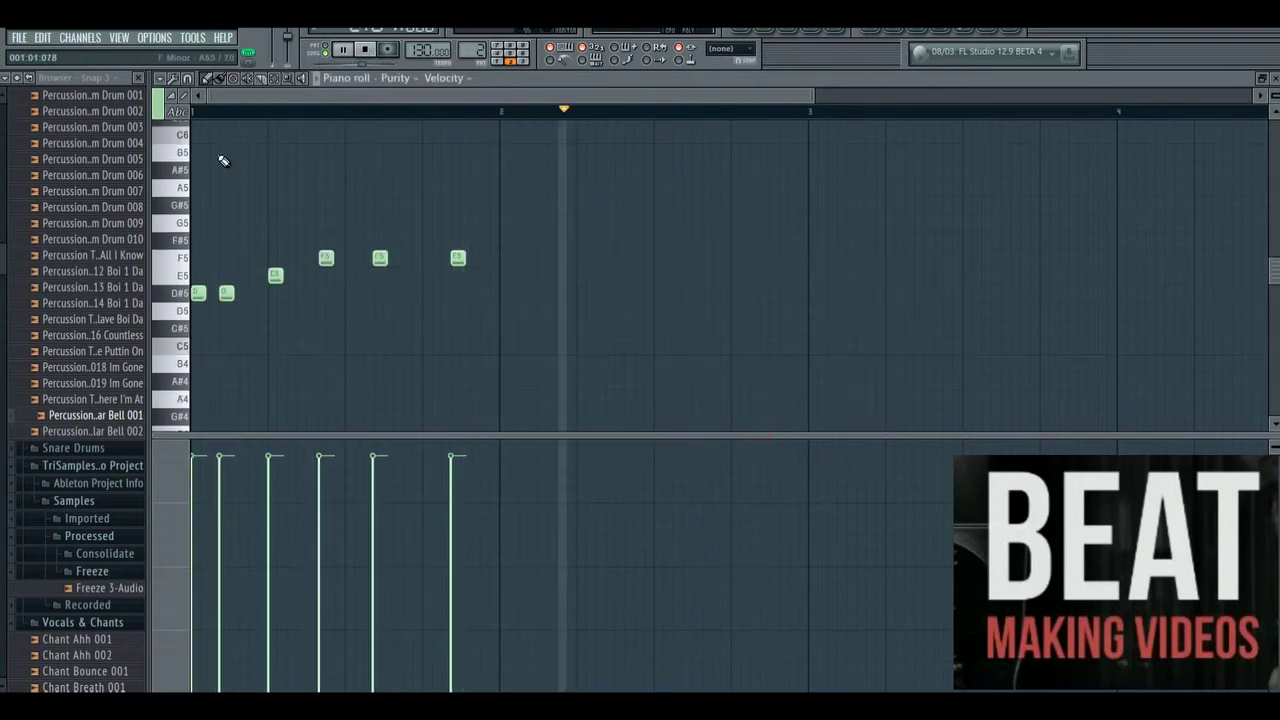
left_click(276, 79)
key("ctrl+a")
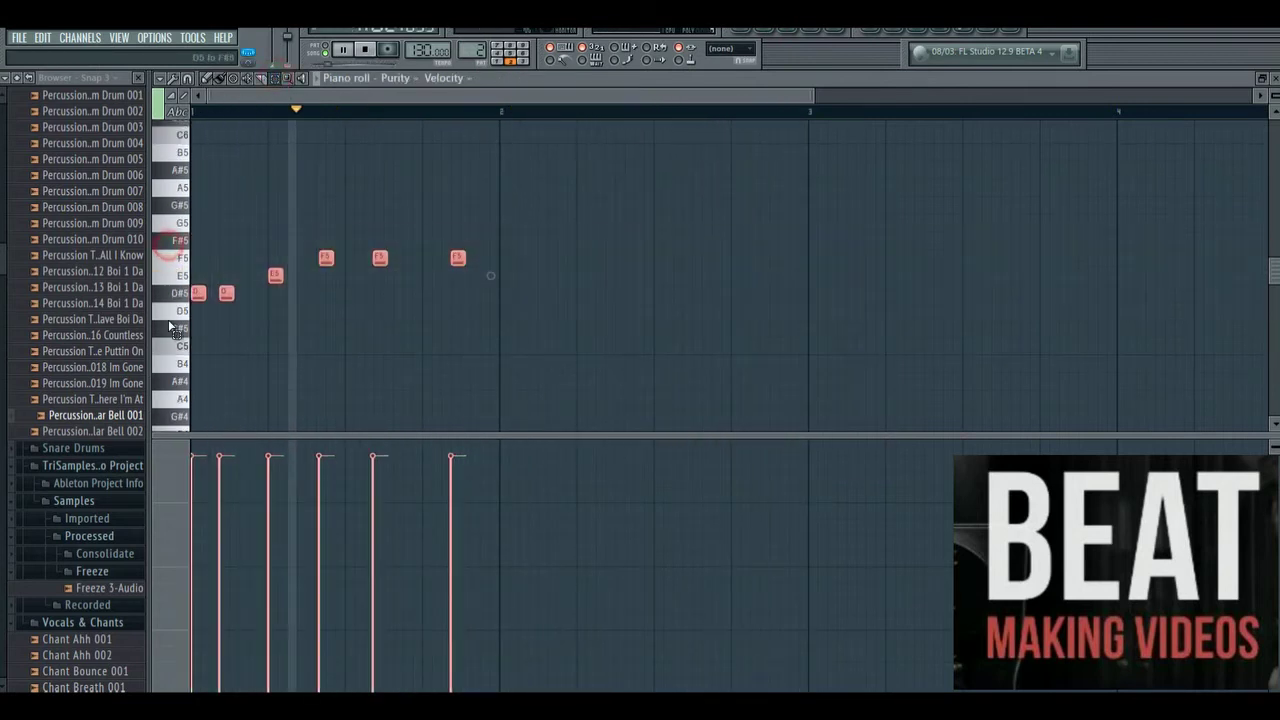
left_click(160, 78)
mouse_move(178, 116)
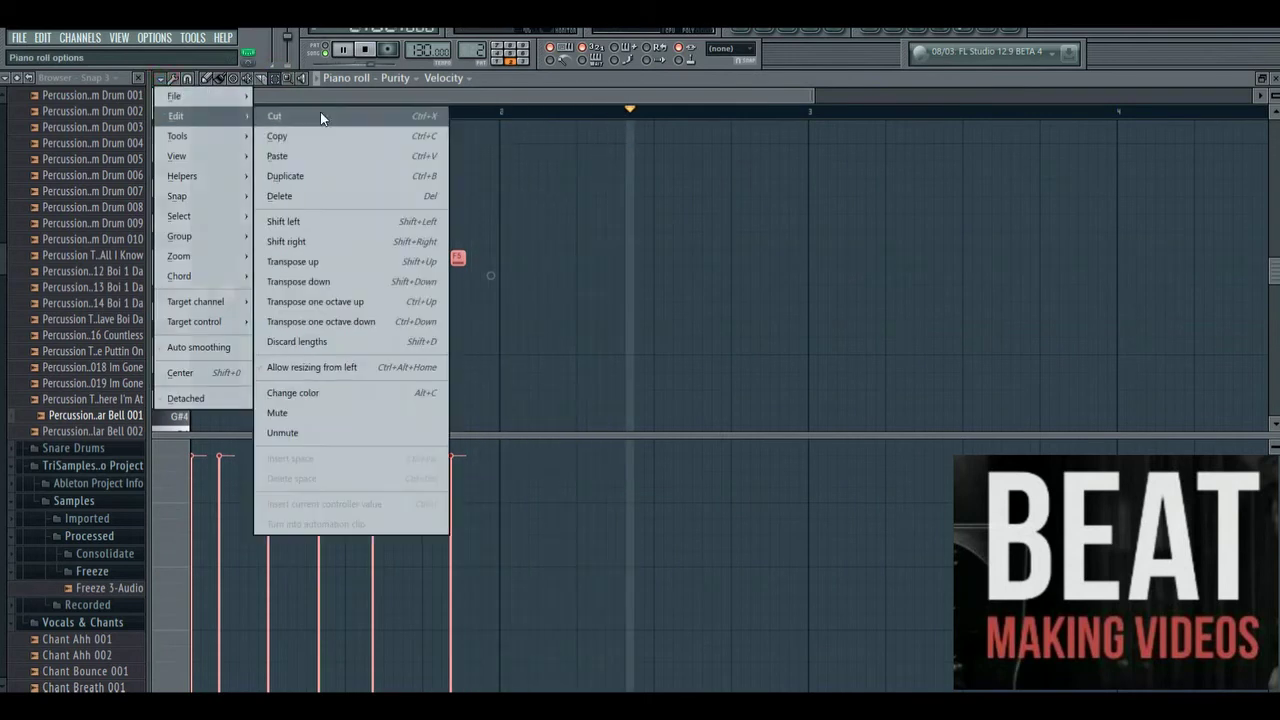
left_click(301, 175)
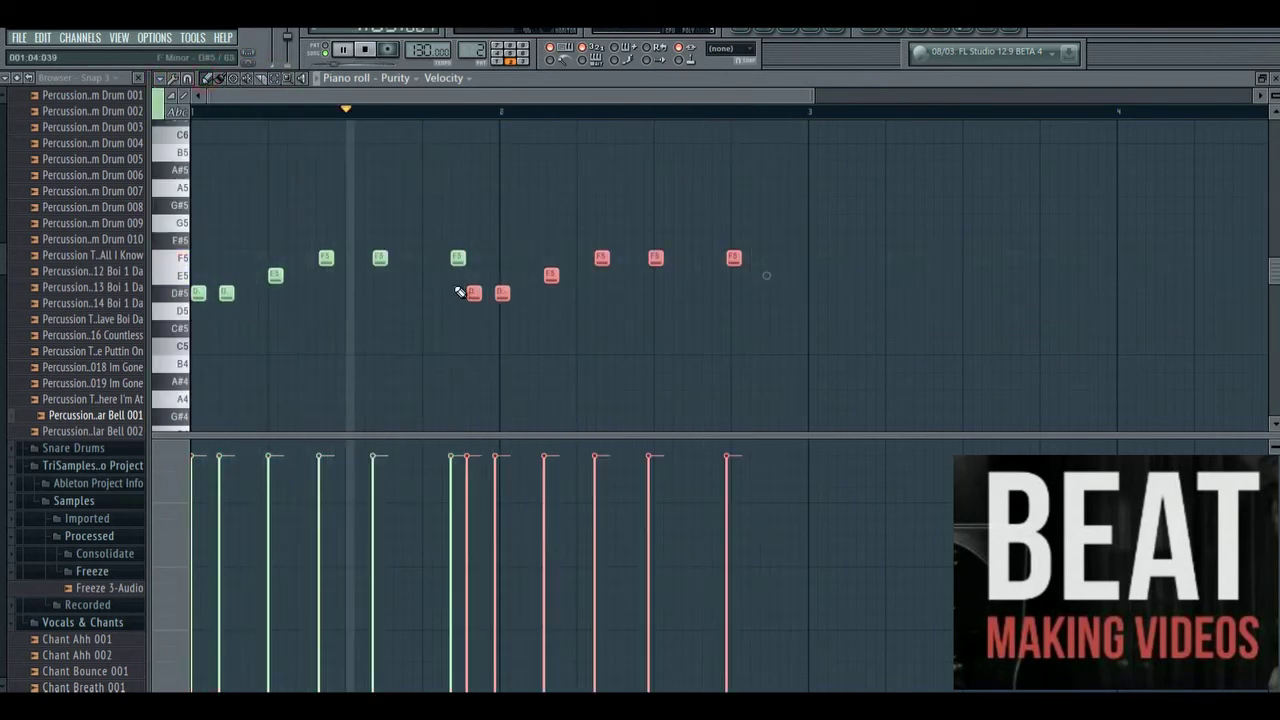
Align the copied Purity notes with the start of bar 2 and lower the copied F5 note in beat 3 to E5.
left_click_drag(501, 296, 536, 297)
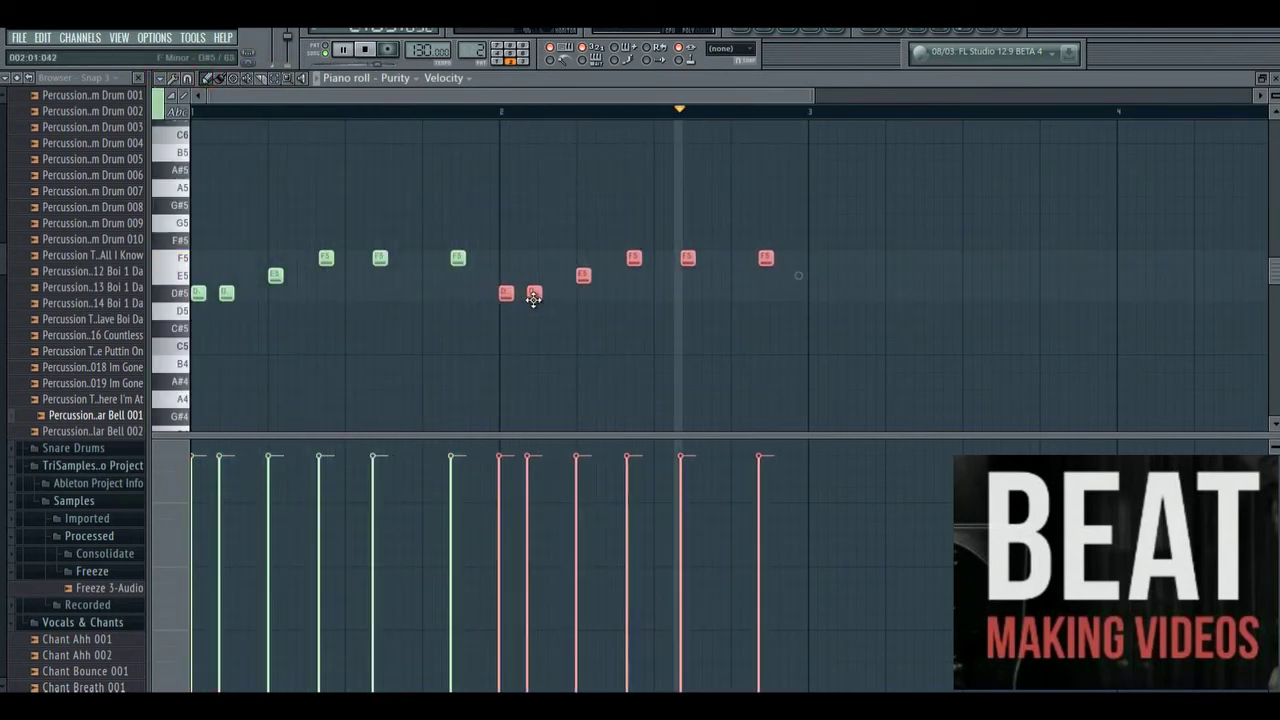
left_click(479, 300)
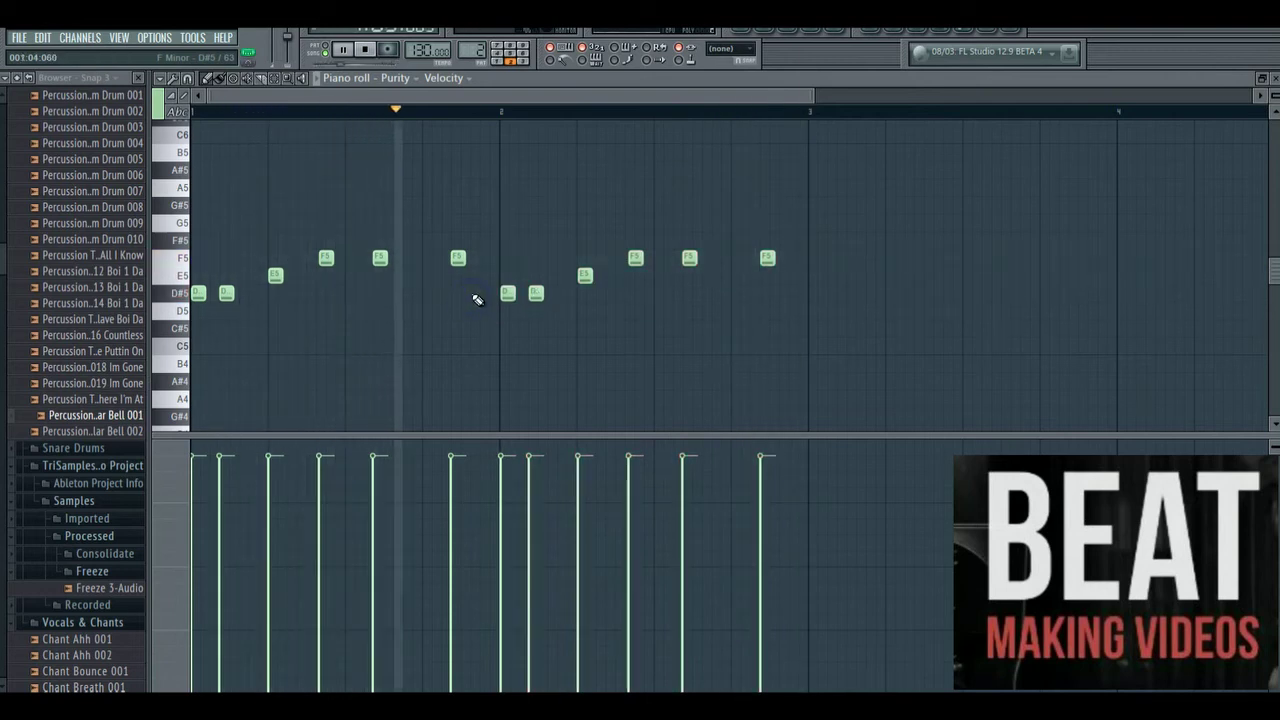
left_click_drag(686, 257, 689, 278)
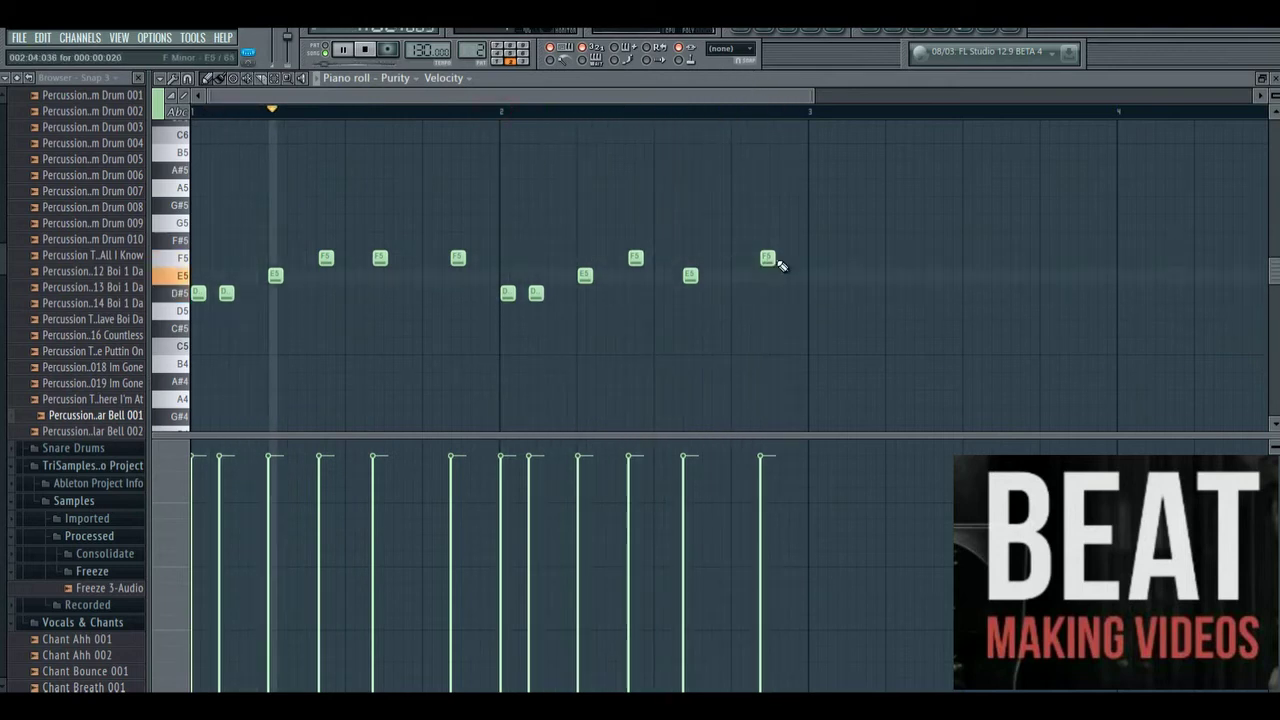
Open the piano roll of Percussion Bongo 002 Super Hero and duplicate its four C5 notes.
left_click(750, 33)
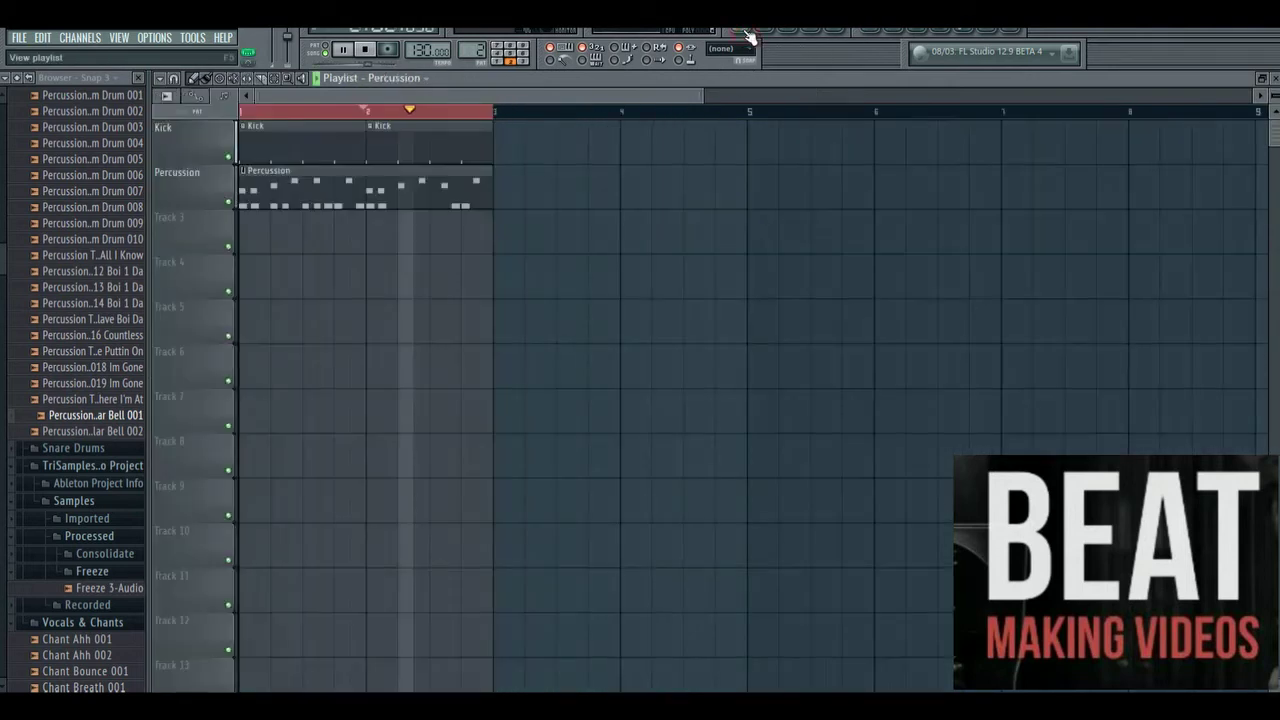
left_click(768, 34)
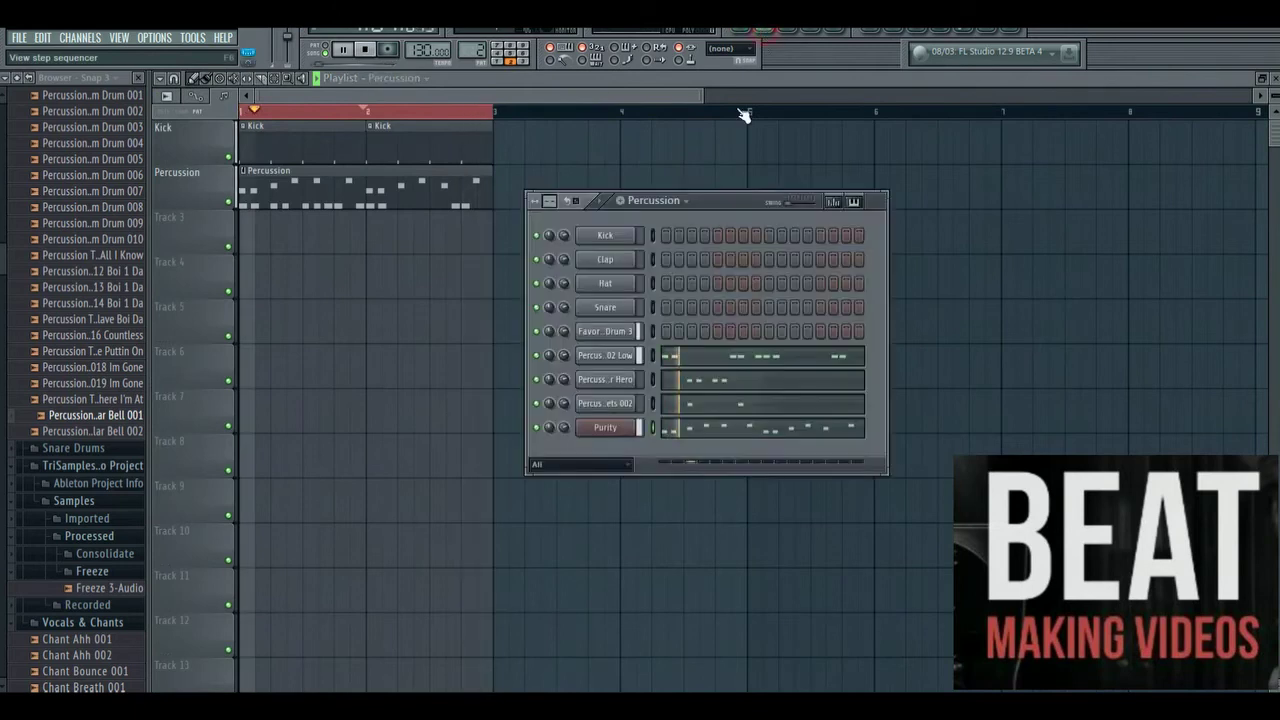
left_click(748, 388)
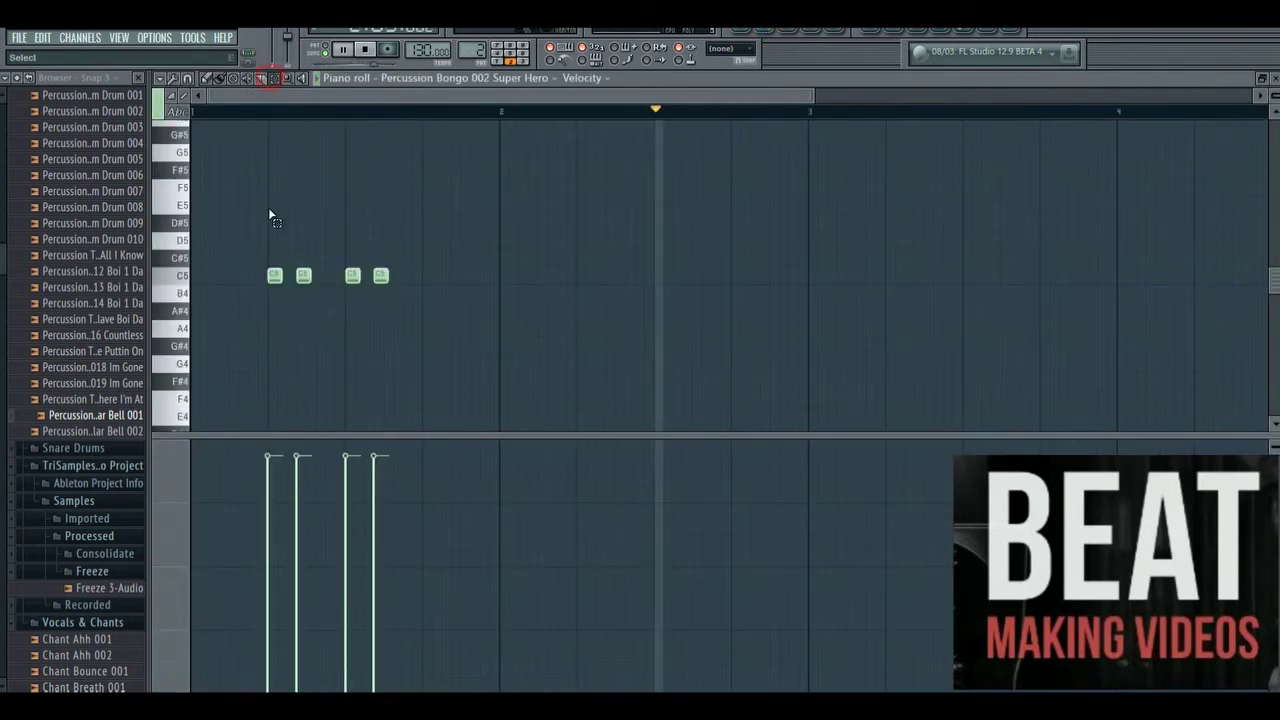
left_click_drag(262, 205, 497, 335)
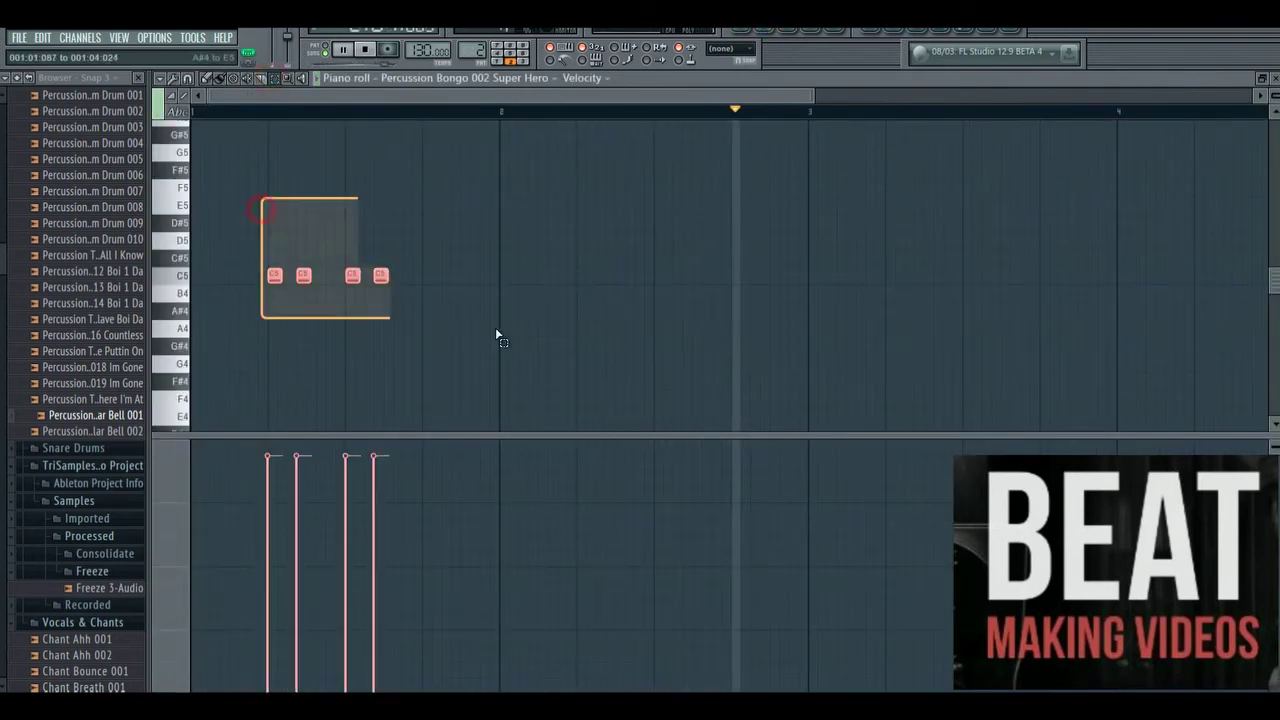
left_click(155, 79)
mouse_move(178, 115)
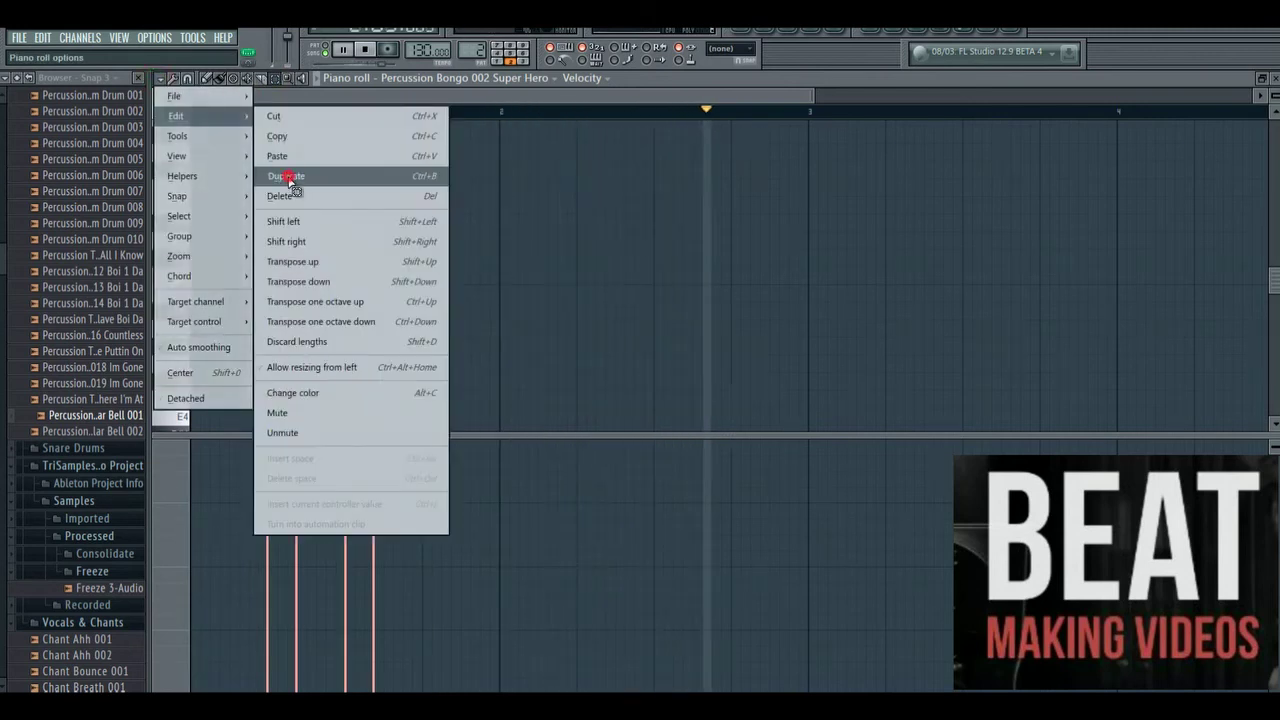
left_click(295, 176)
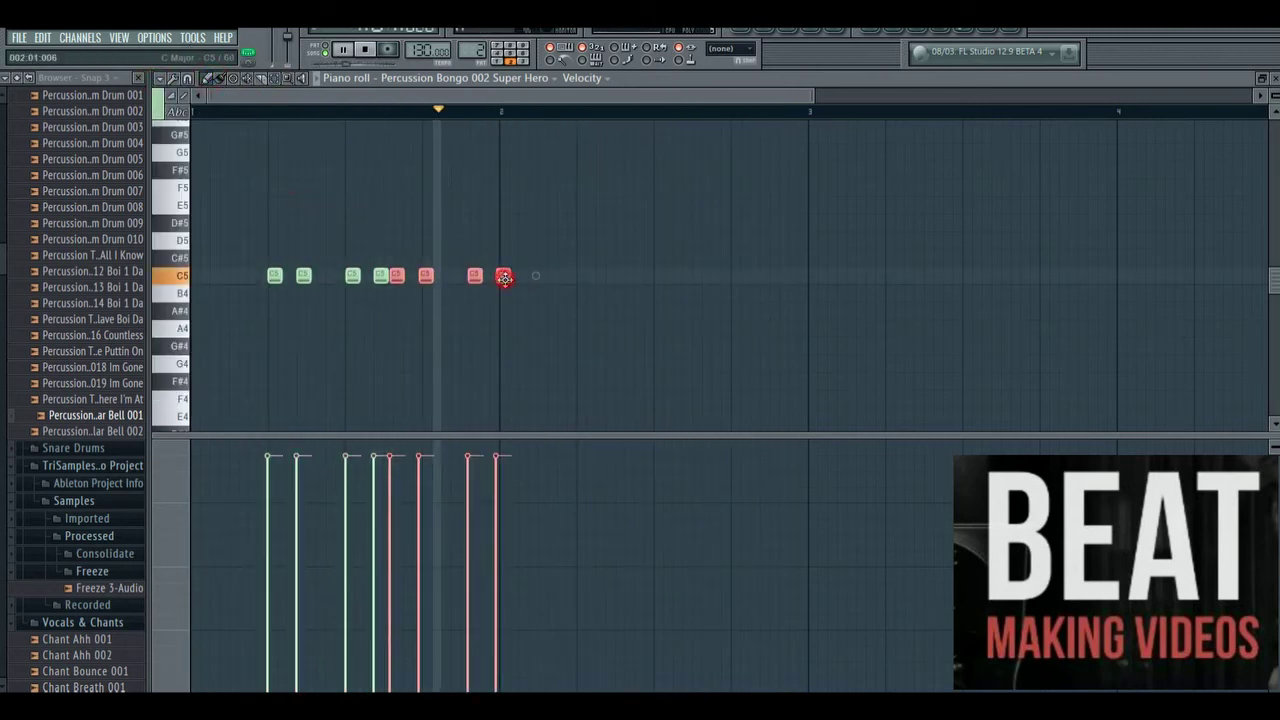
Move the copied bongo notes to beats 2 and 3 of bar 2 and delete the second and fourth copies.
left_click_drag(506, 276, 692, 291)
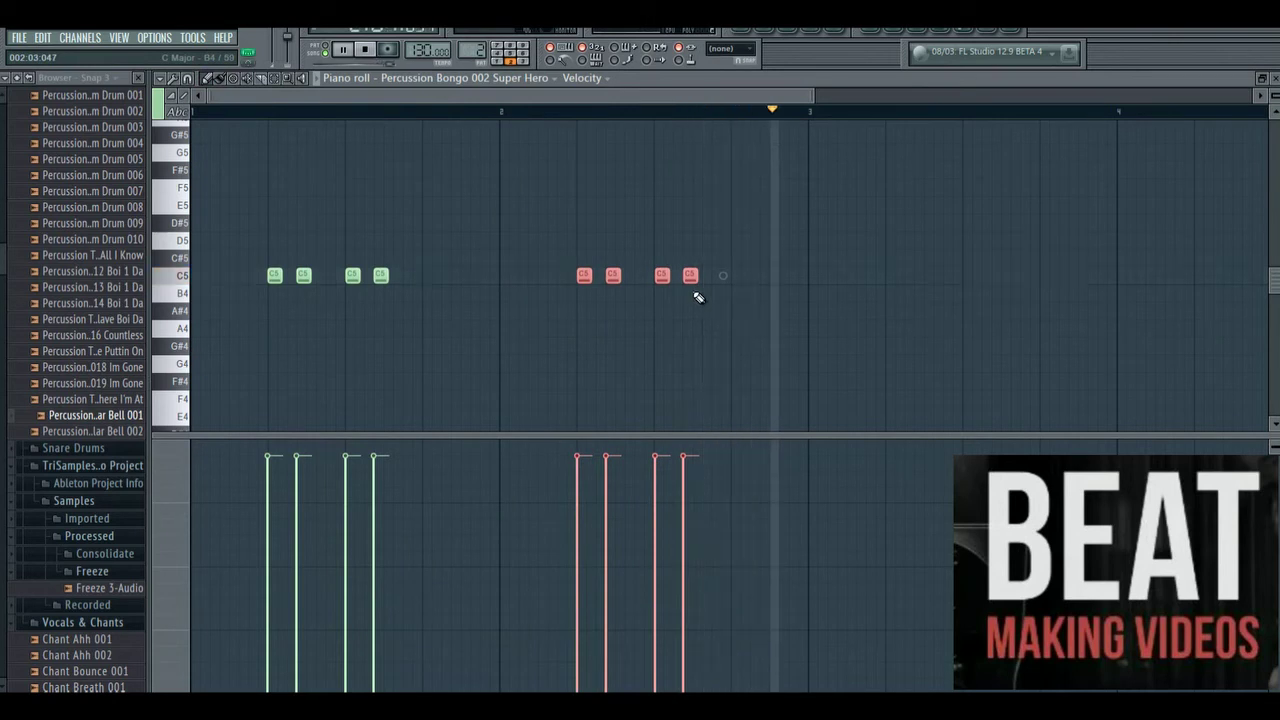
right_click(692, 276)
left_click(639, 247, "ctrl")
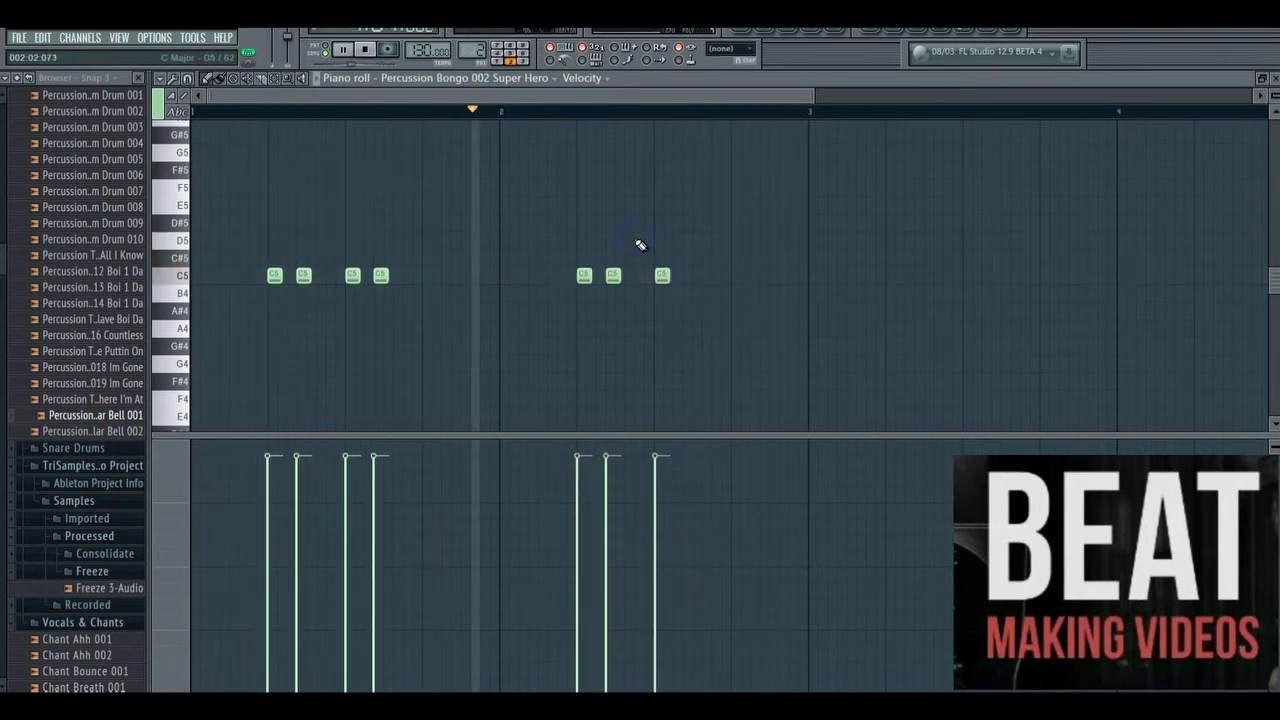
right_click(612, 276)
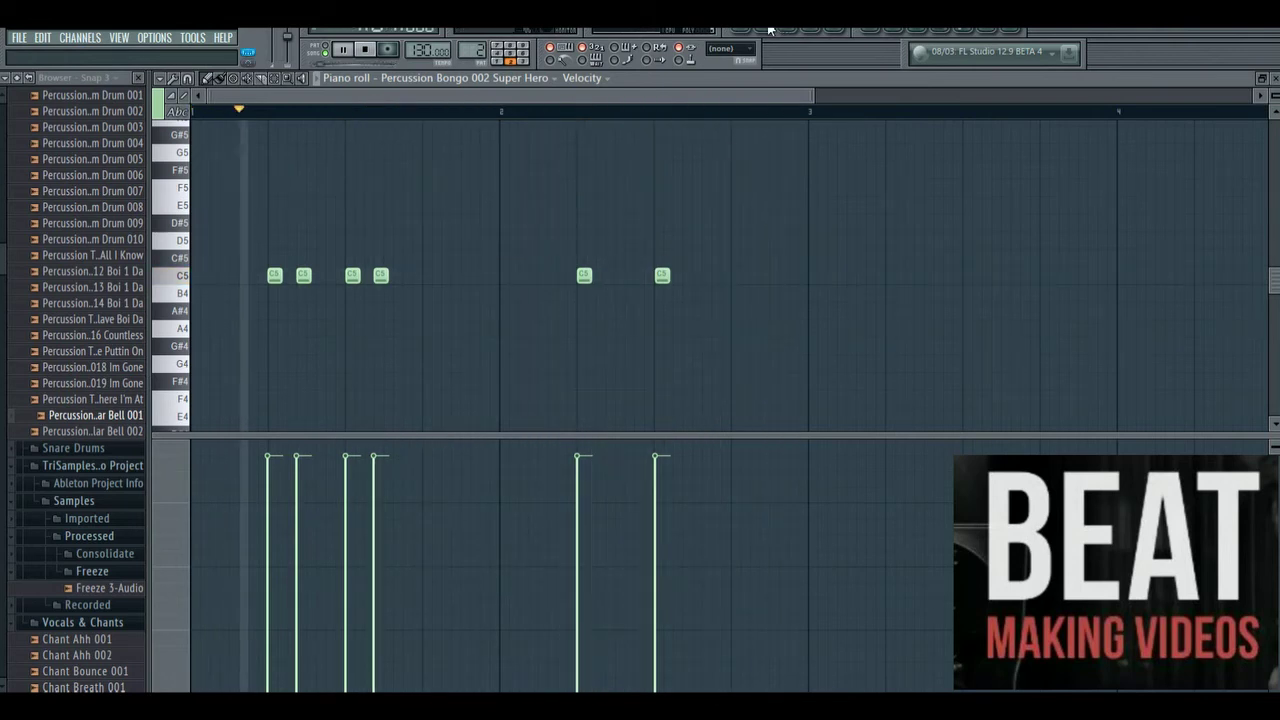
Try an extra C5 bongo note on beat 4 of bar 2 and remove it.
left_click(740, 275)
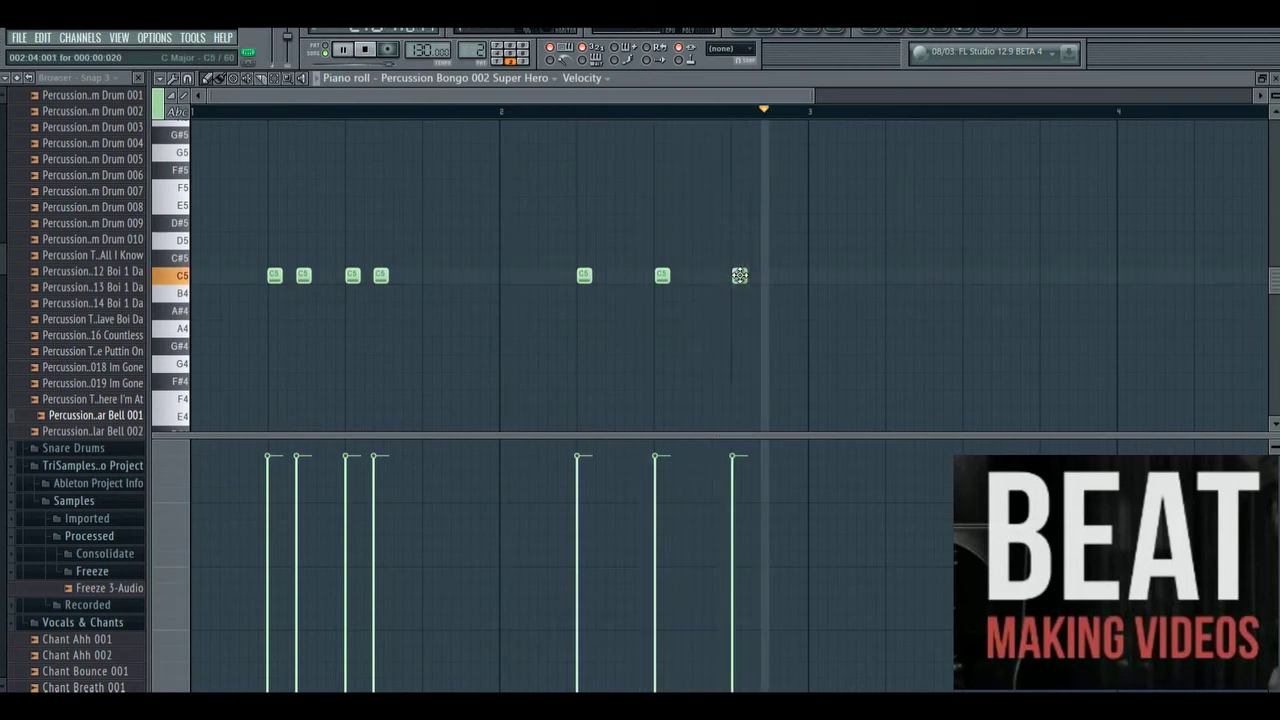
right_click(740, 280)
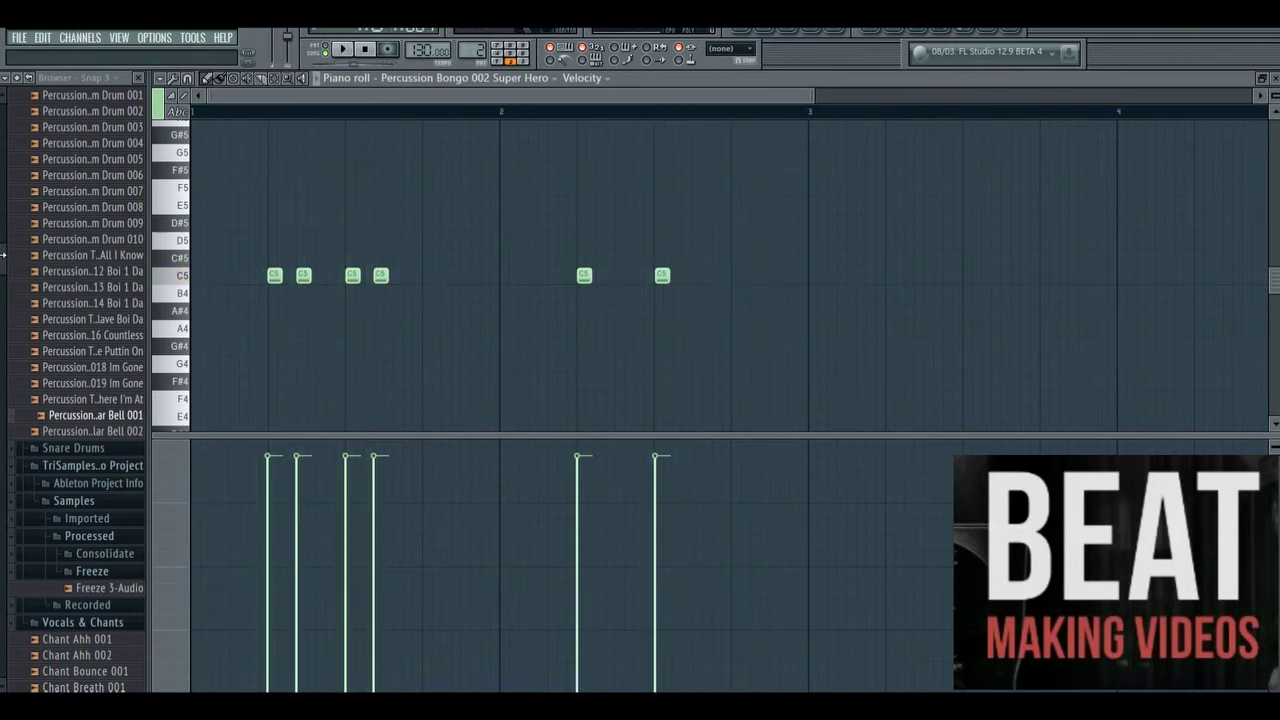
Add a Hypersonic channel using the Hypersonic 2 Content folder and load the New Rock Drums patch from Natural Drums.
left_click(94, 40)
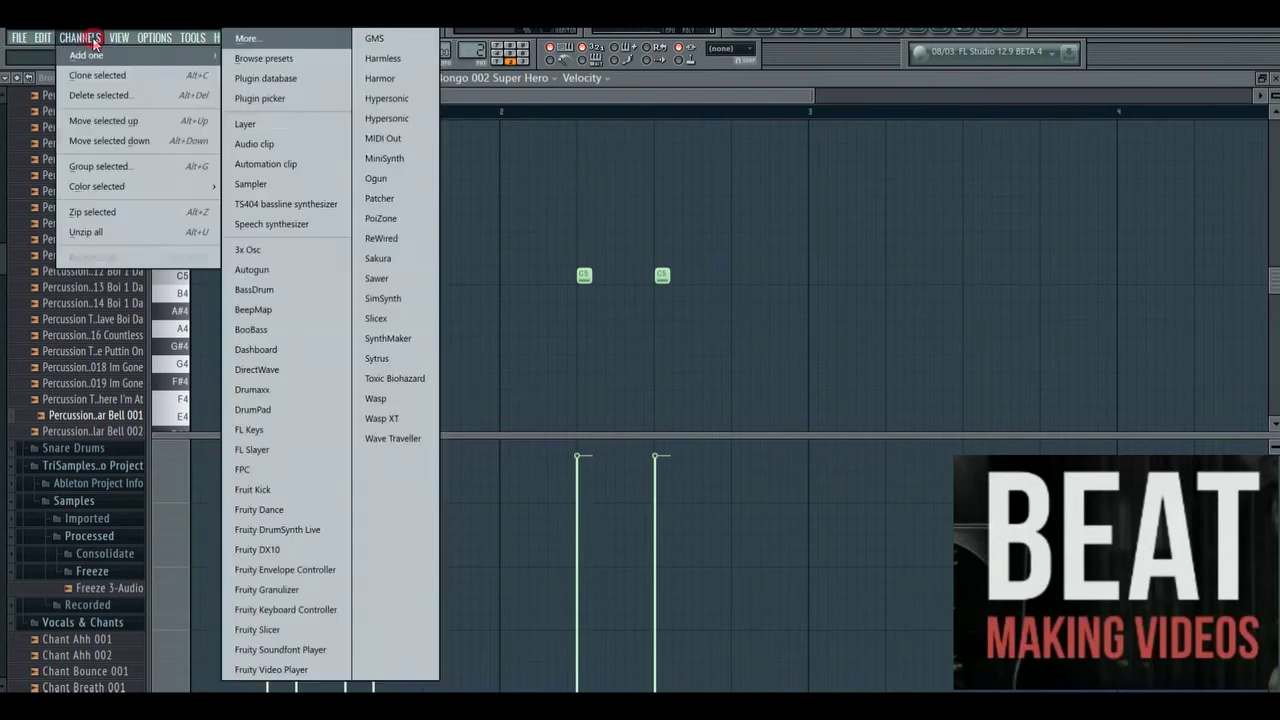
left_click(265, 43)
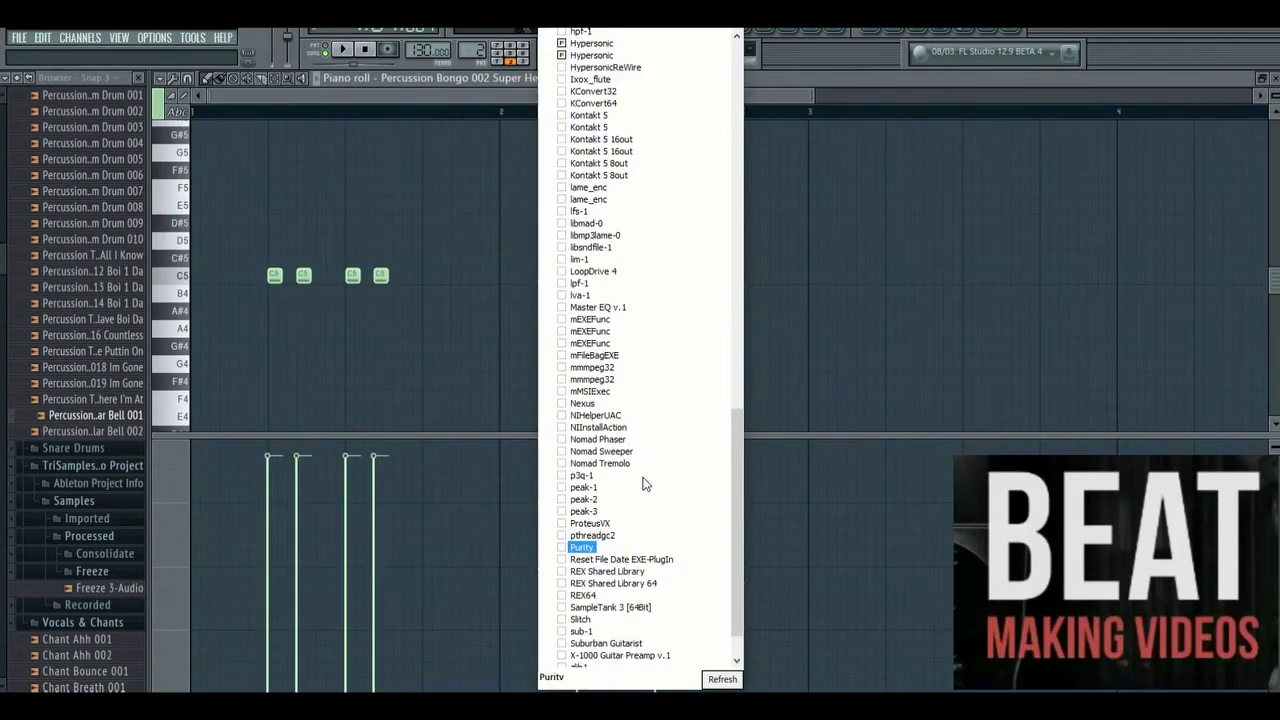
left_click_drag(738, 519, 732, 393)
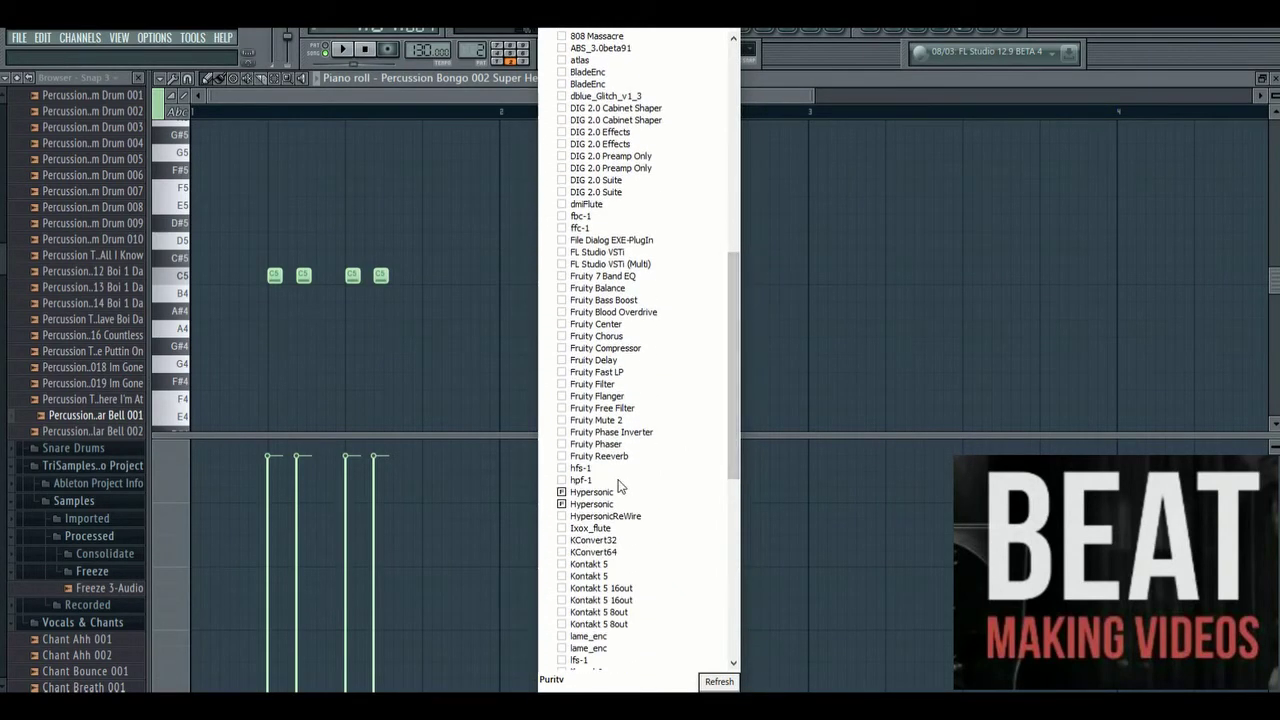
left_click(604, 492)
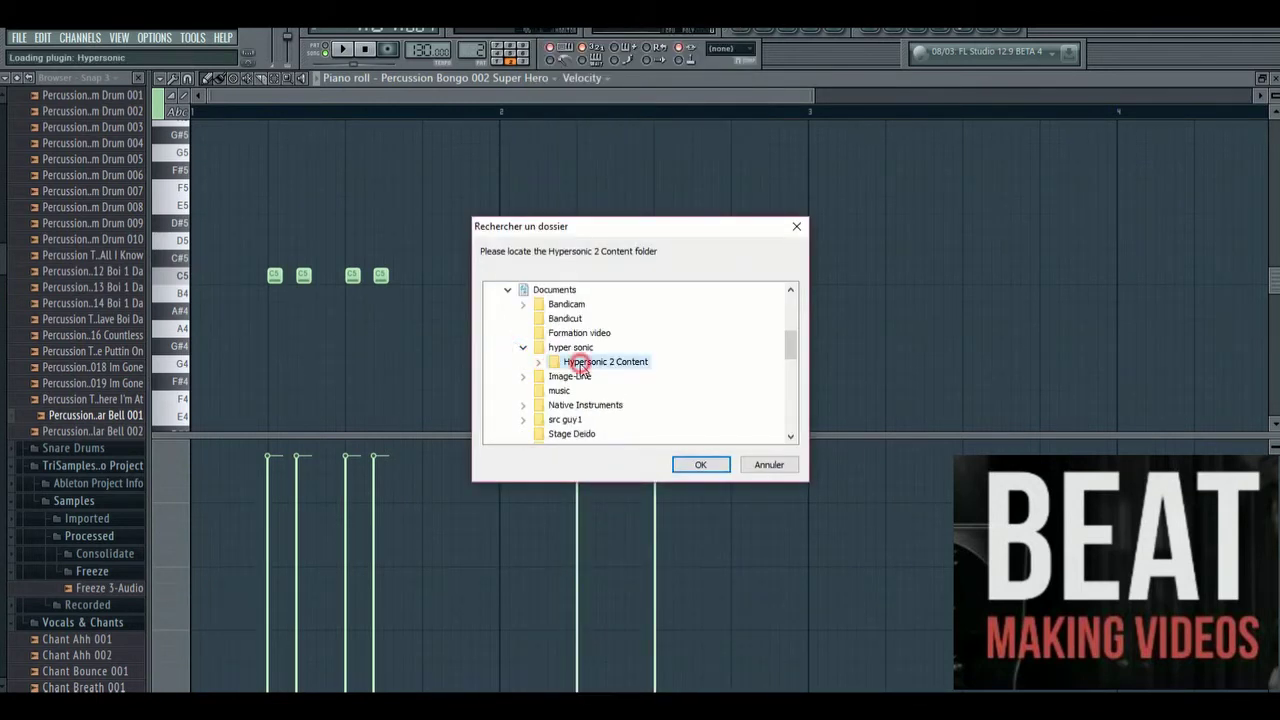
left_click(680, 467)
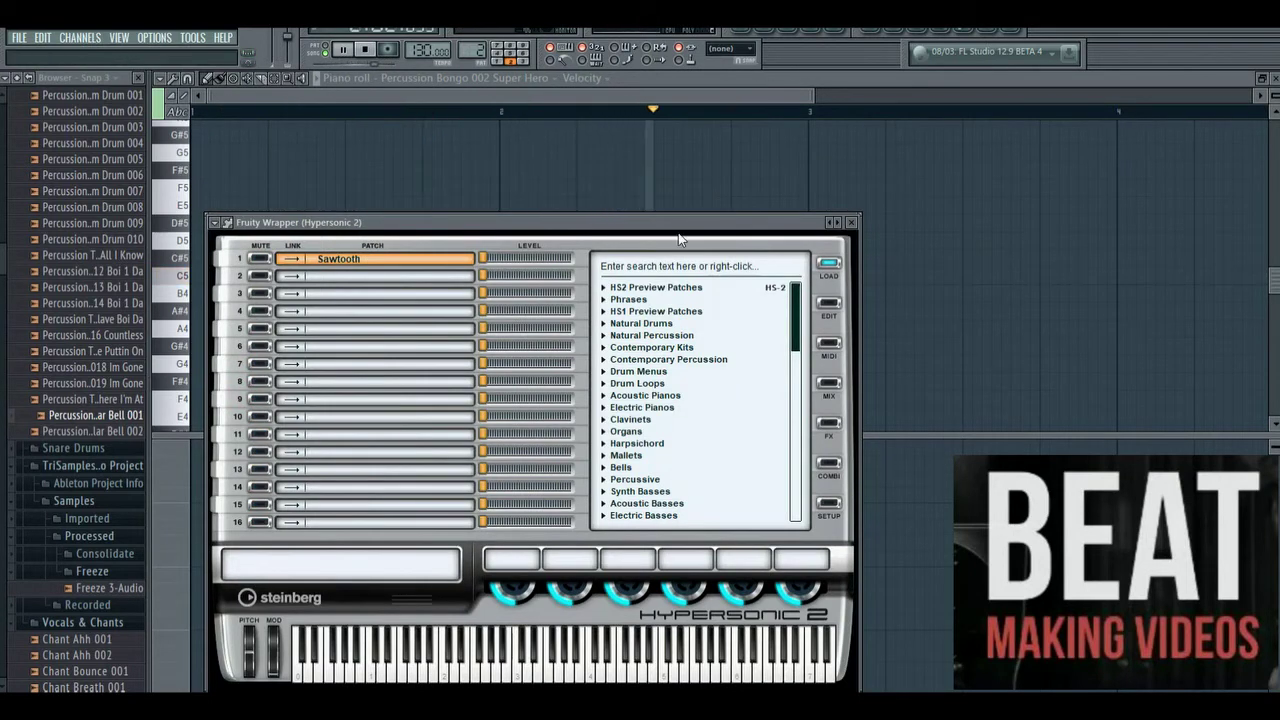
left_click(604, 323)
left_click(668, 336)
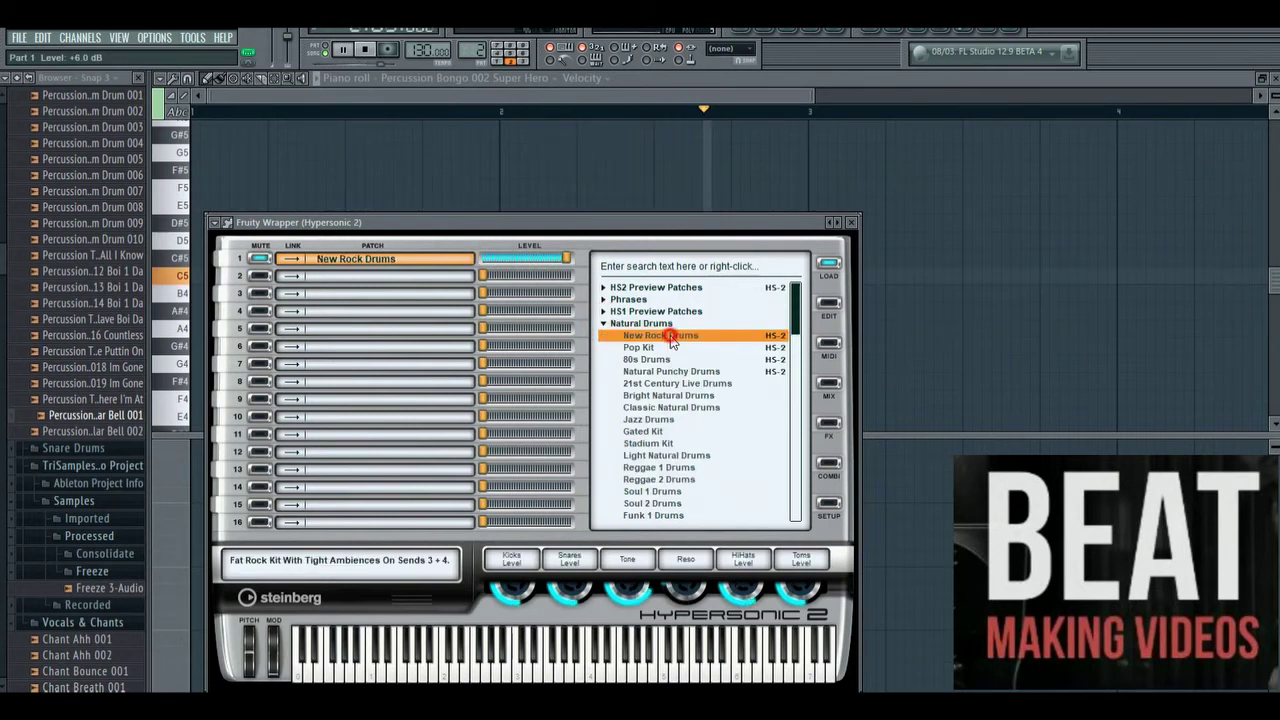
Name pattern 3 Baterie and place its clip at bar 1 on playlist track 3.
left_click(770, 35)
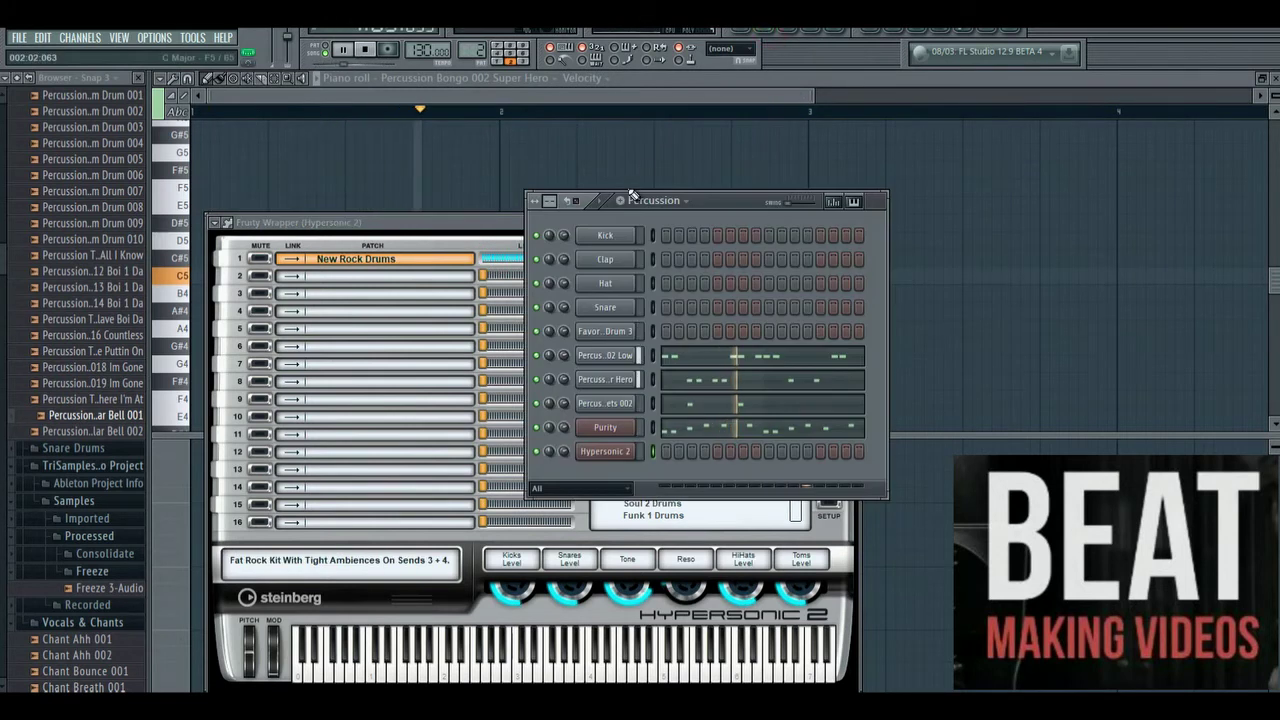
left_click(621, 201)
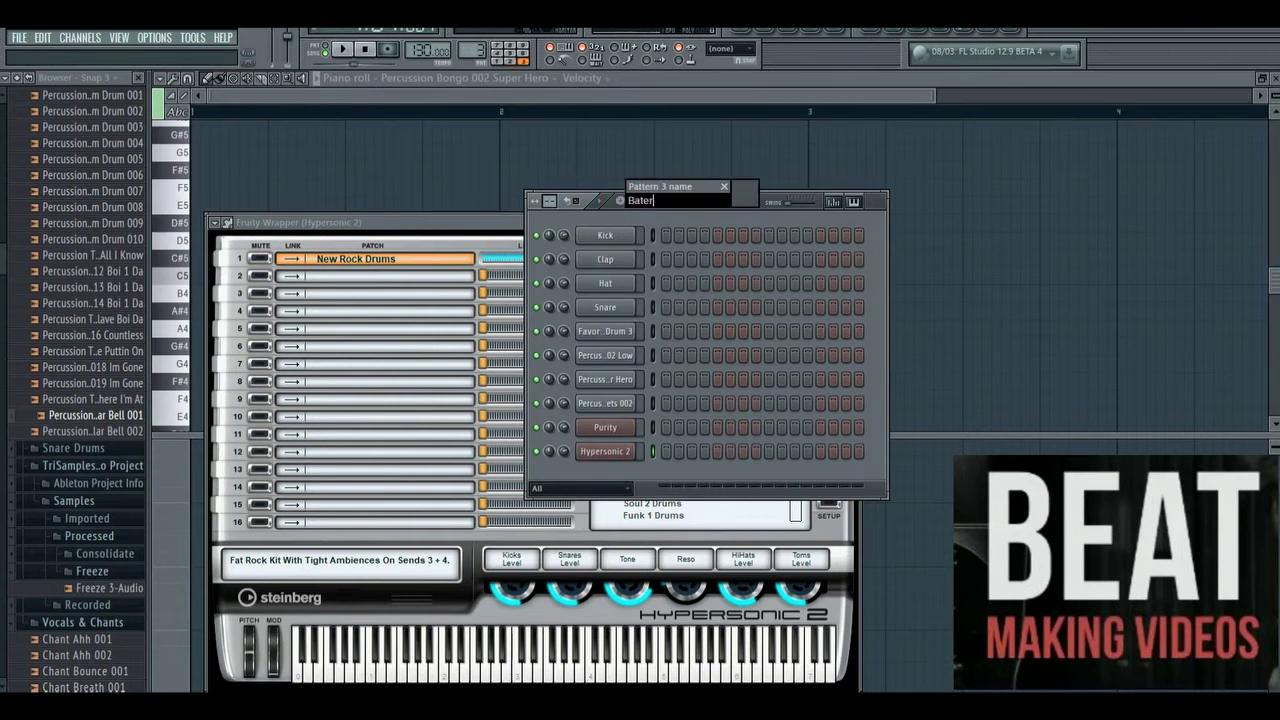
left_click(740, 36)
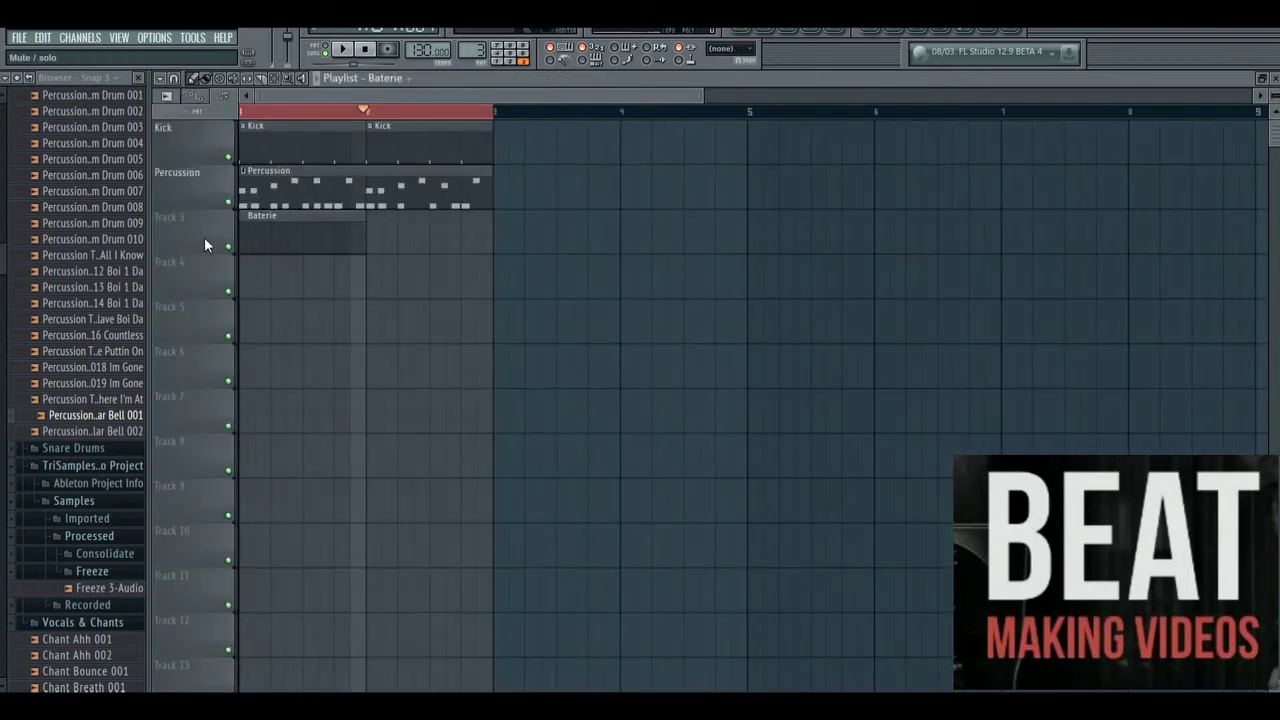
Rename playlist track 3 as Baterie.
right_click(204, 244)
left_click(228, 219)
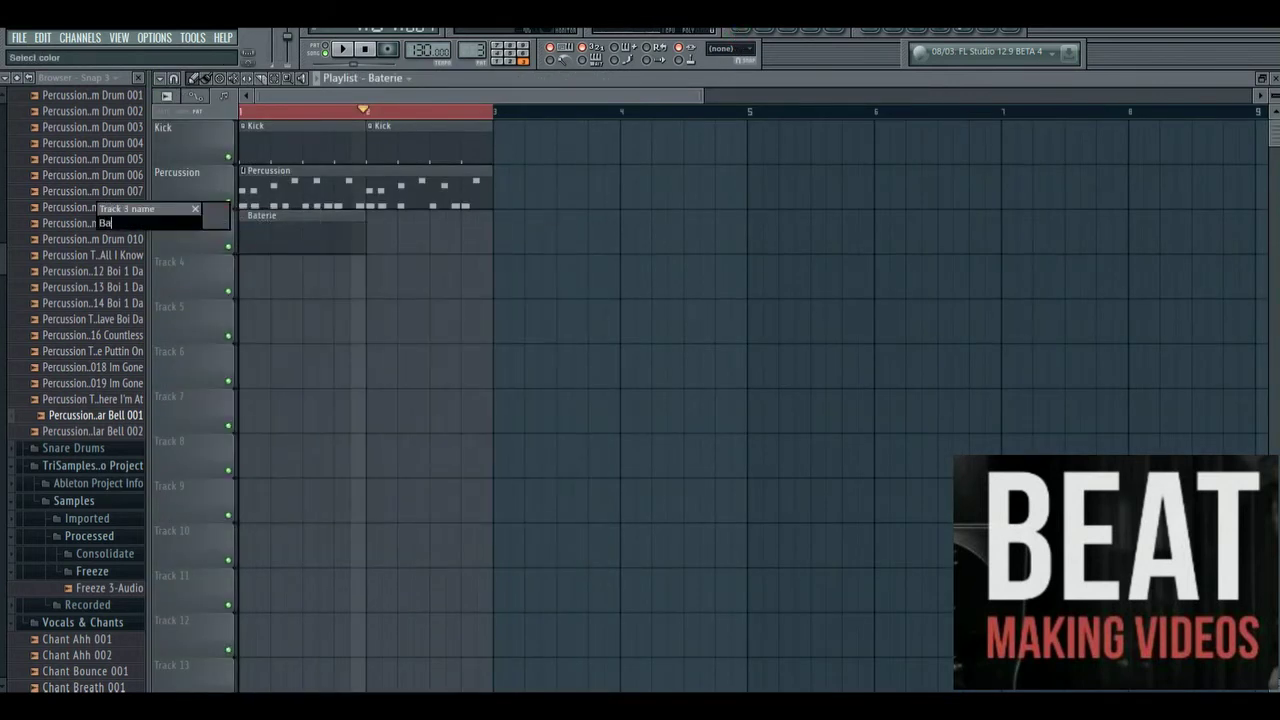
key("Return")
Start song playback and limit the playlist loop selection to bar 1.
key("space")
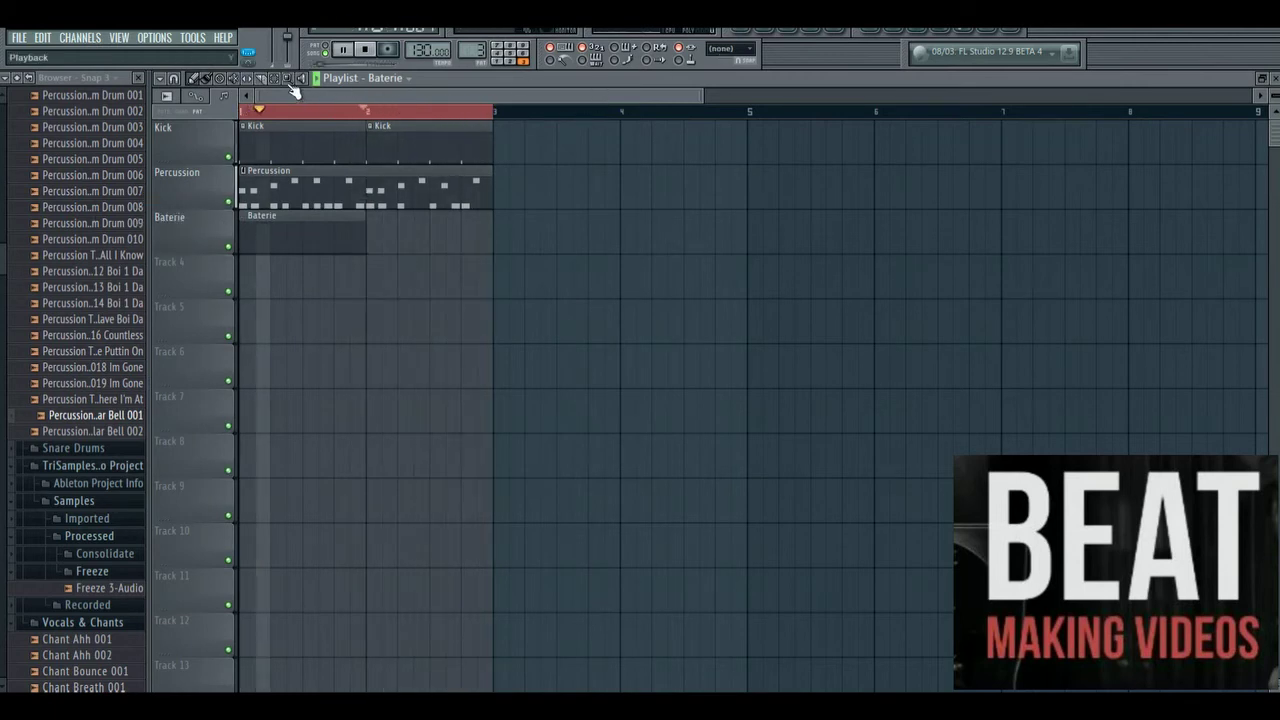
left_click_drag(366, 112, 242, 112)
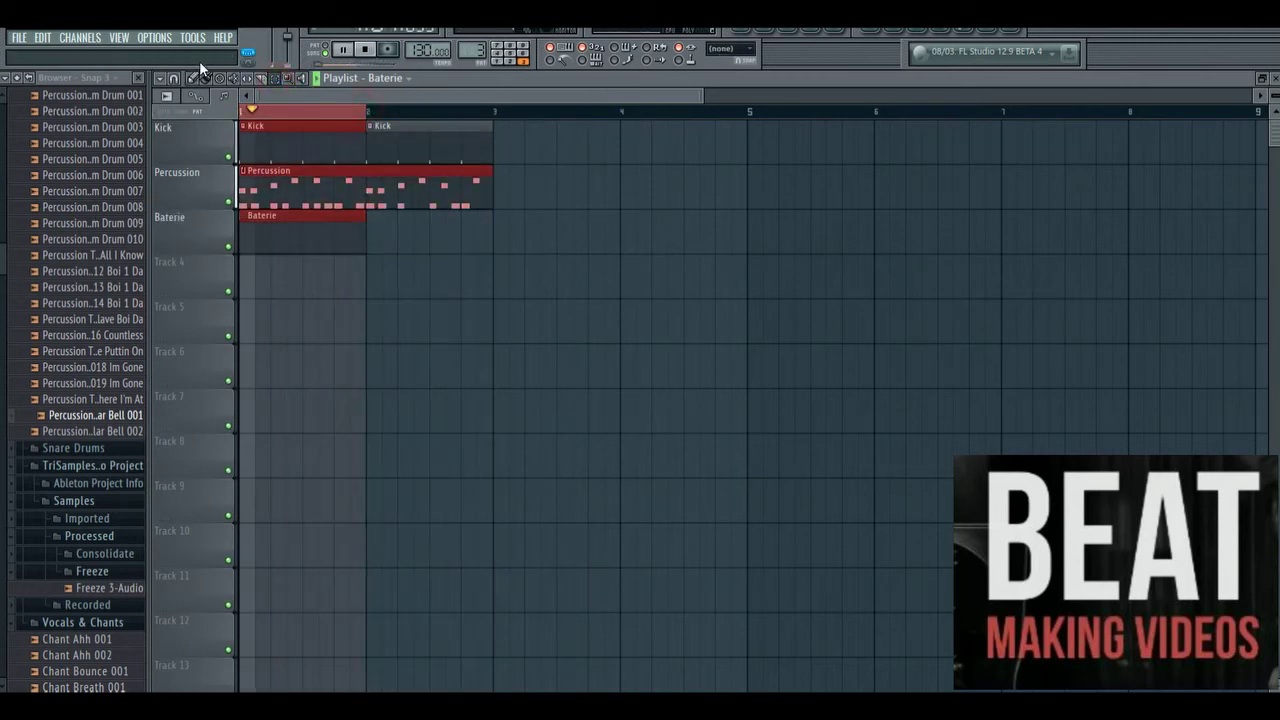
left_click(195, 80)
right_click(647, 235)
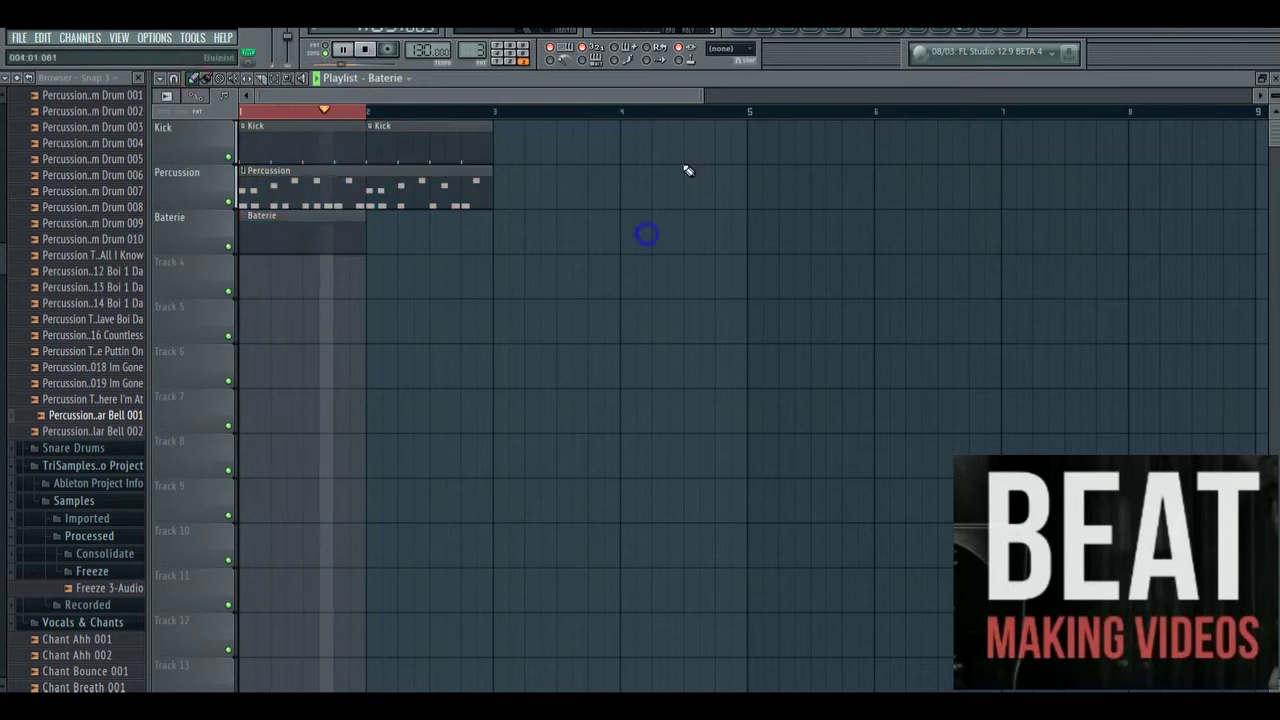
Open the Hypersonic 2 channel's piano roll in the Baterie pattern and add an E3 note at the start of bar 1.
left_click(768, 37)
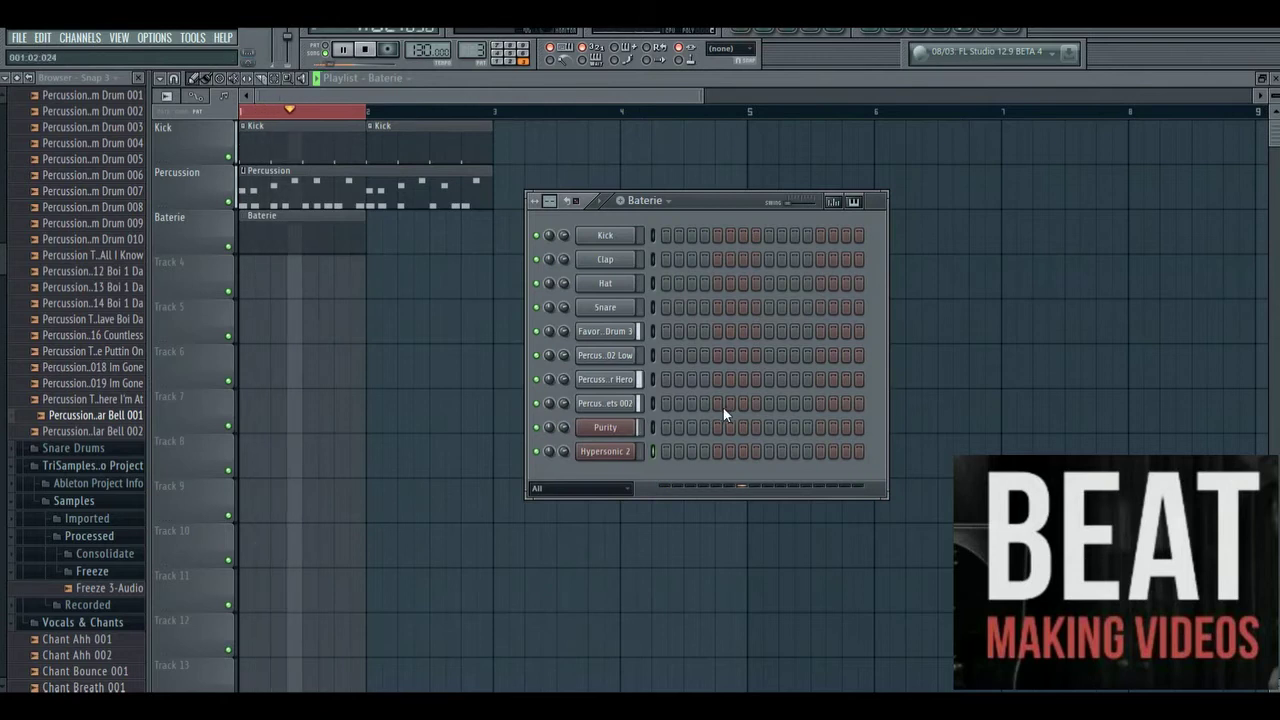
right_click(608, 451)
left_click(666, 423)
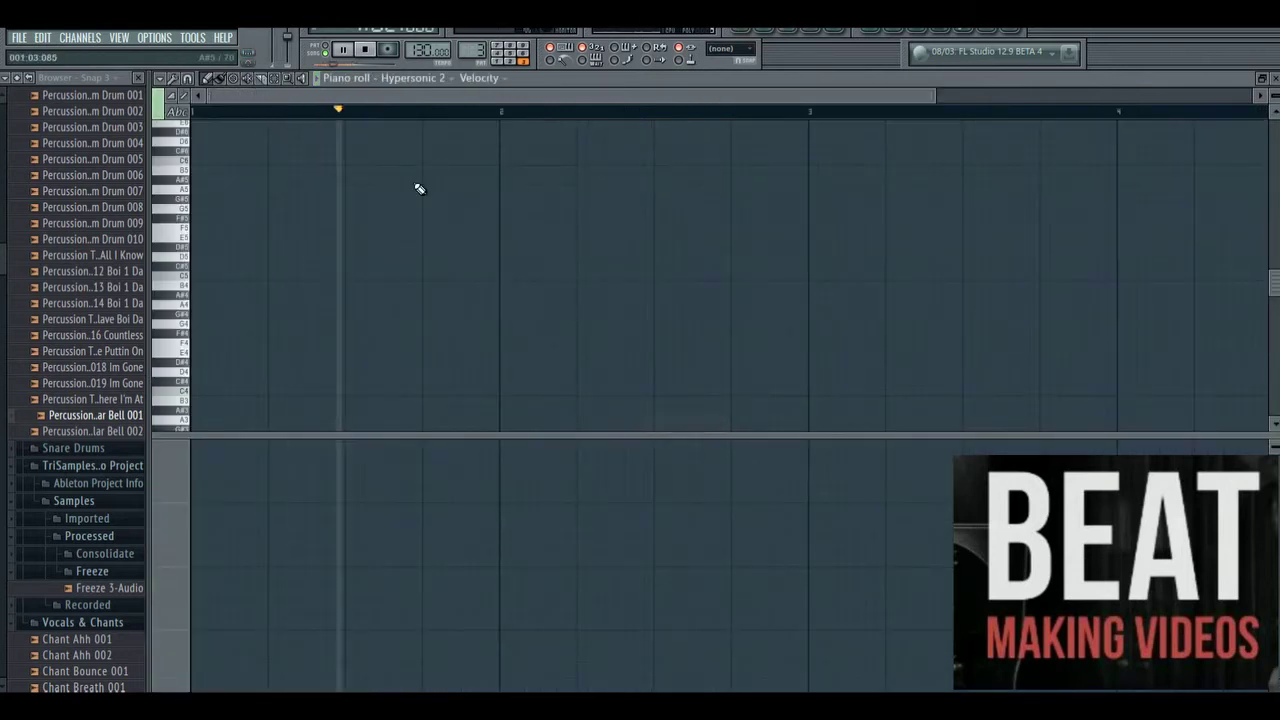
left_click_drag(193, 222, 200, 410)
left_click(199, 406)
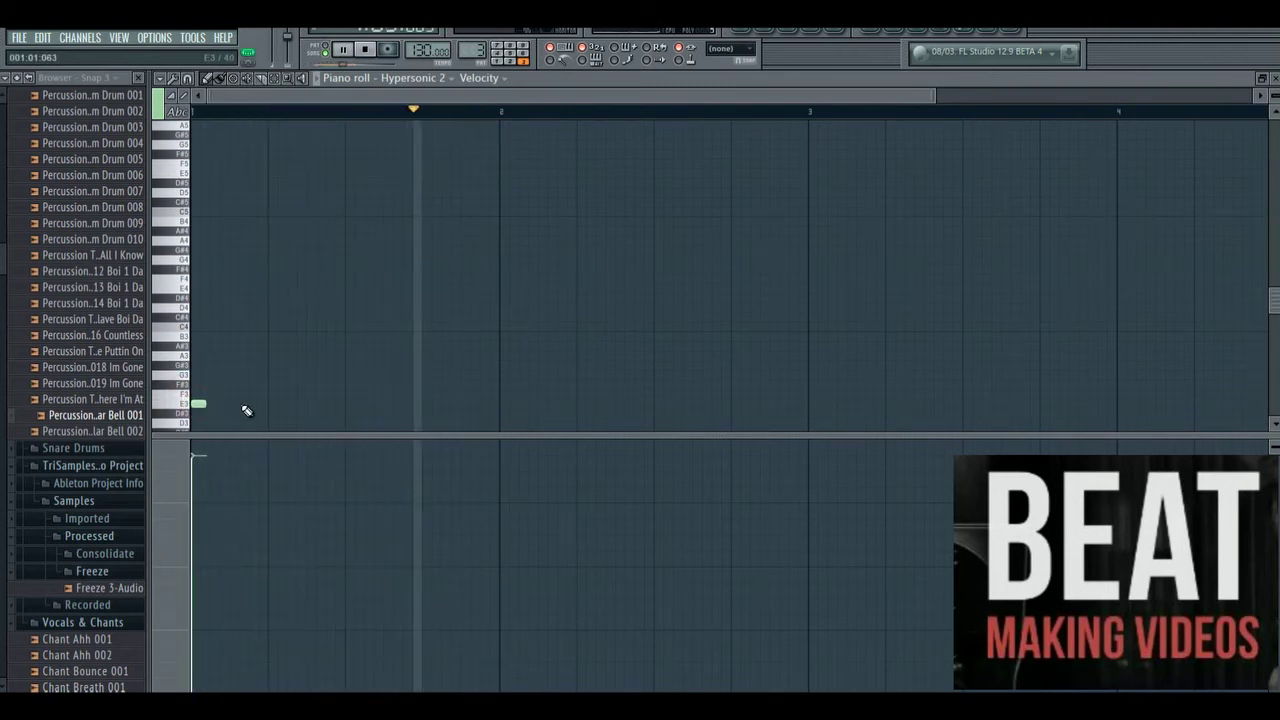
left_click(241, 406)
right_click(247, 405)
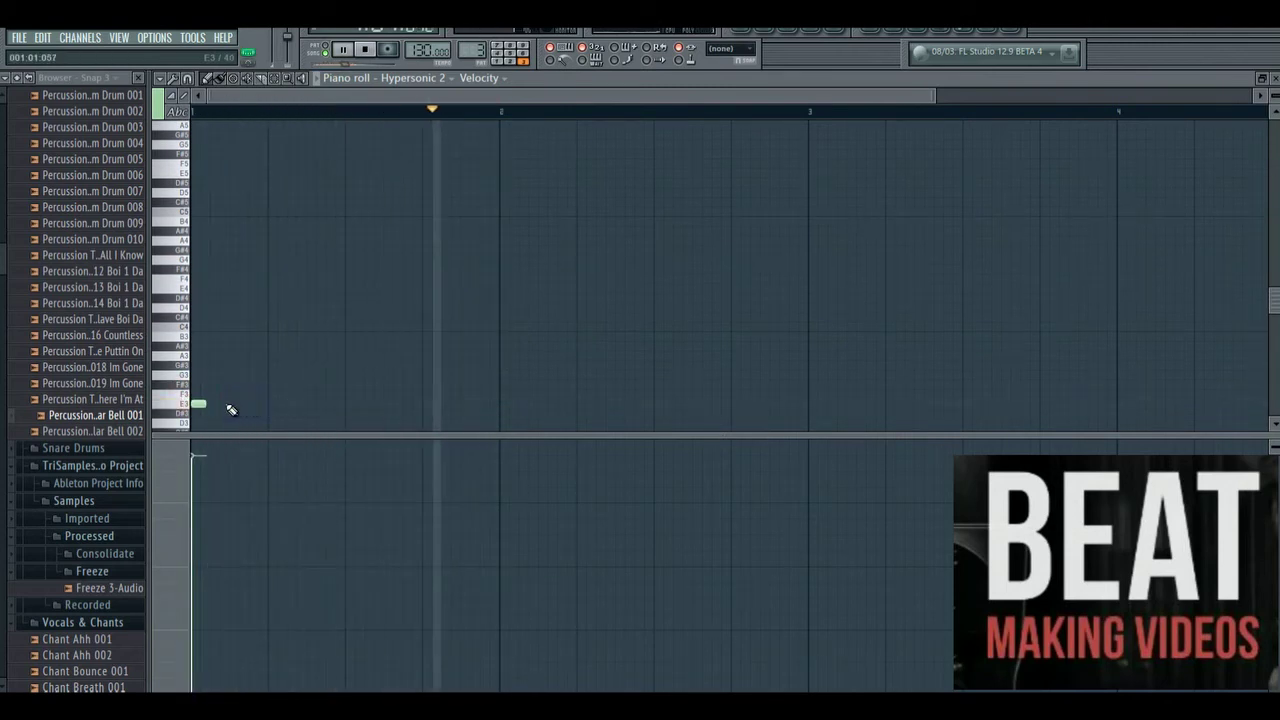
left_click(241, 346)
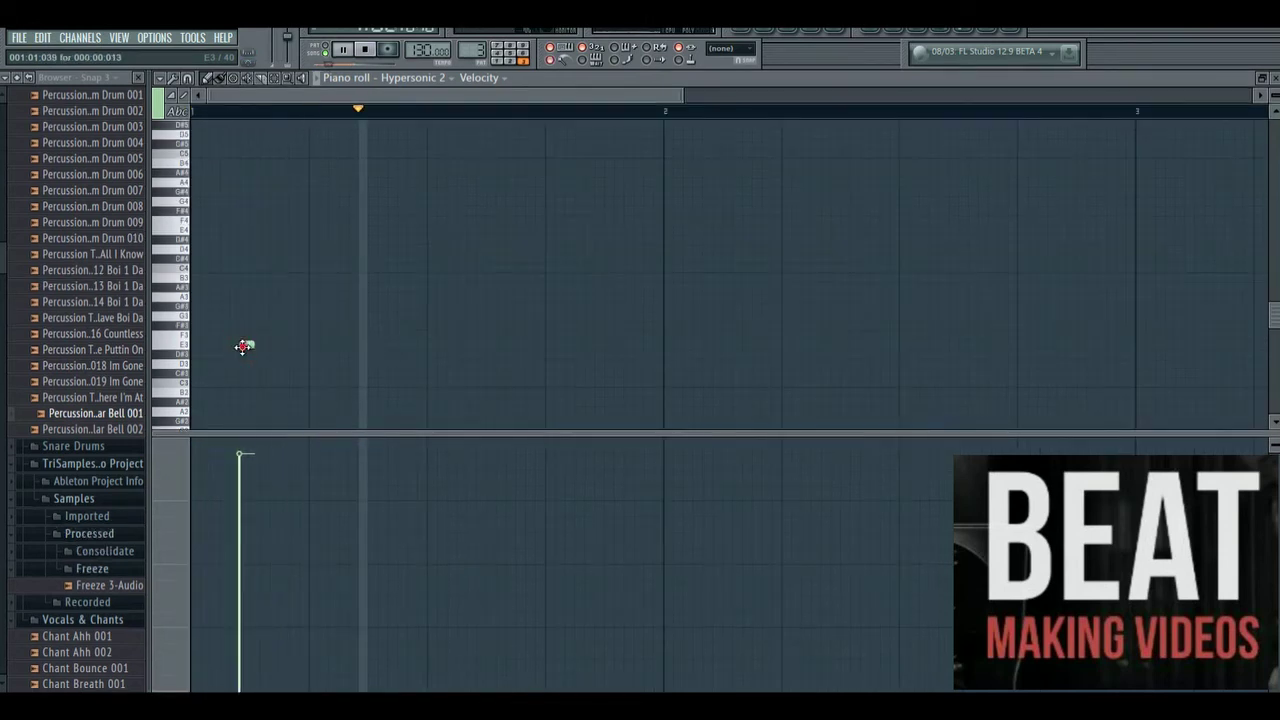
right_click(243, 346)
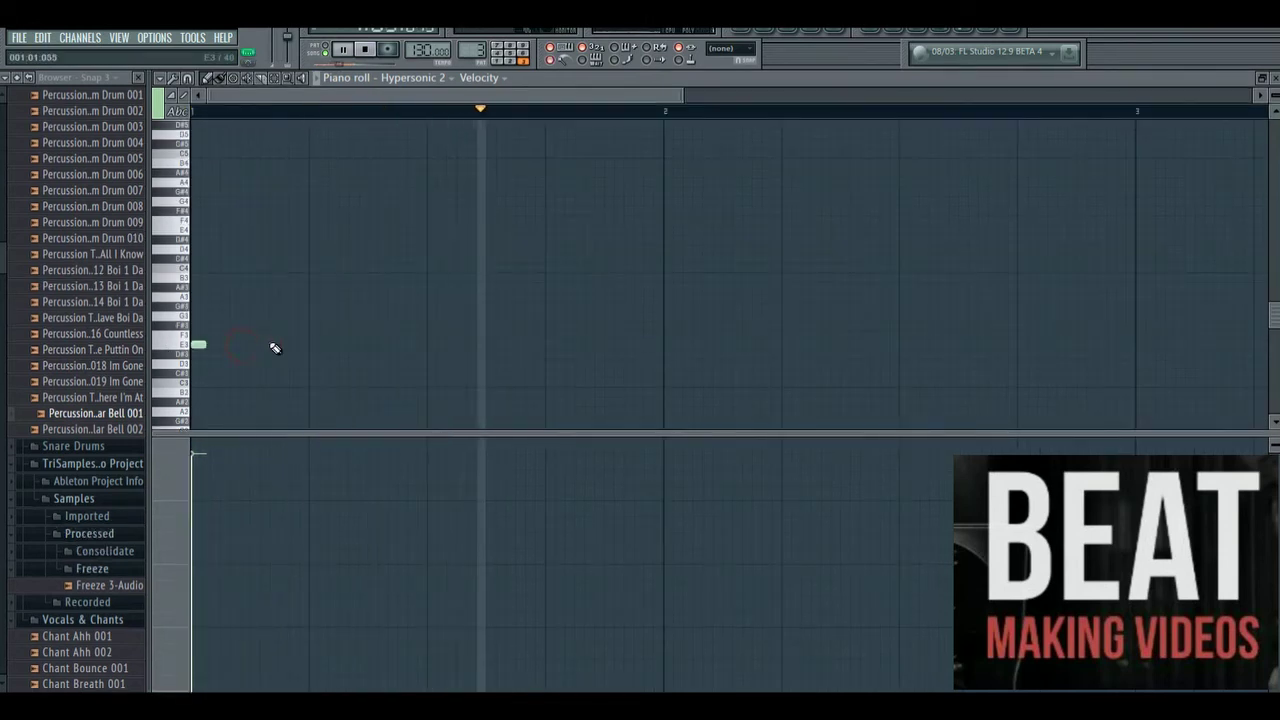
Add one E3 note late in beat 1 and two in beat 2, and adjust their spacing.
left_click(265, 344)
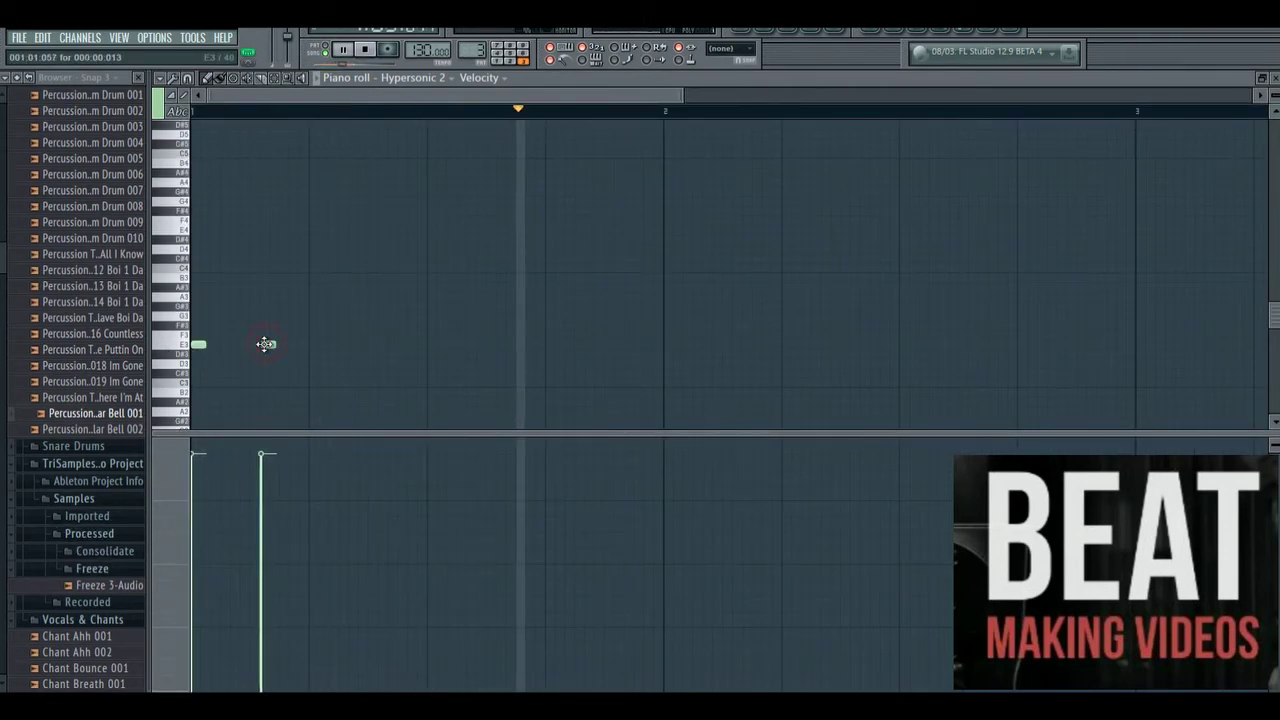
left_click(344, 344)
left_click_drag(344, 344, 397, 344)
left_click(397, 346)
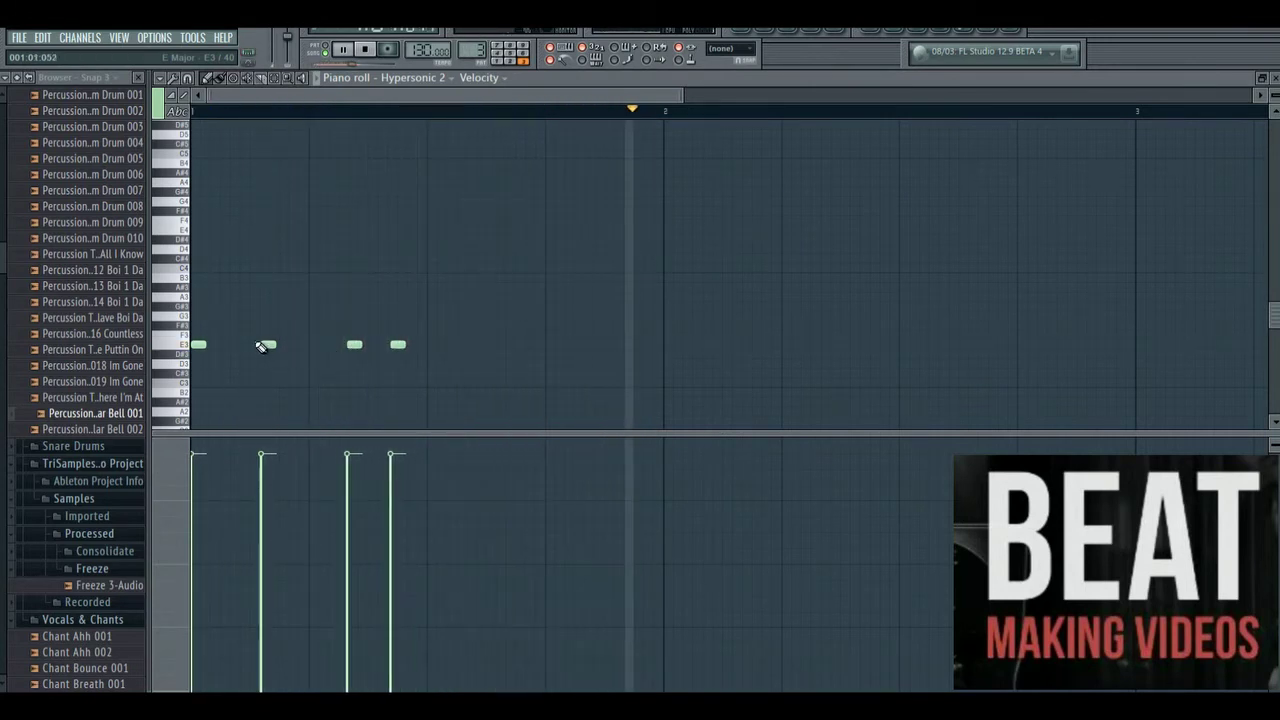
left_click_drag(264, 345, 355, 347)
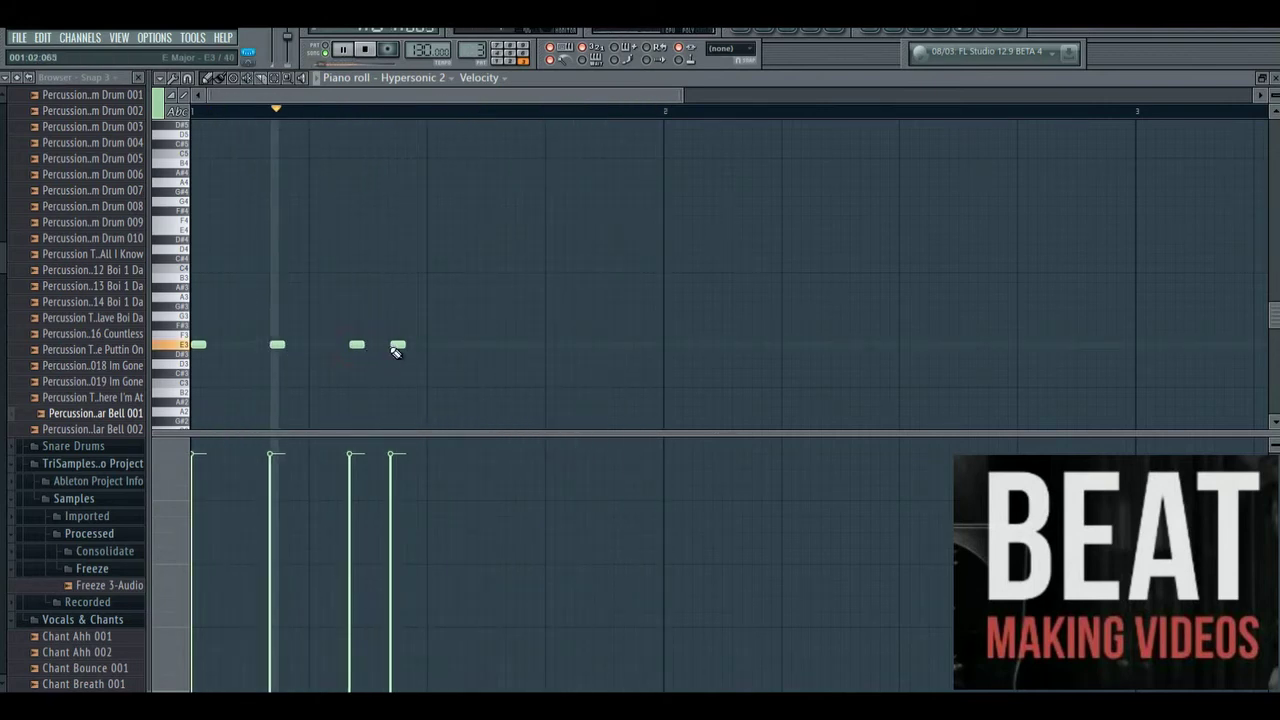
Add E3 notes in beat 3, on beat 4 and at the start of bar 2, nudging the beat 3 note slightly later.
left_click(471, 345)
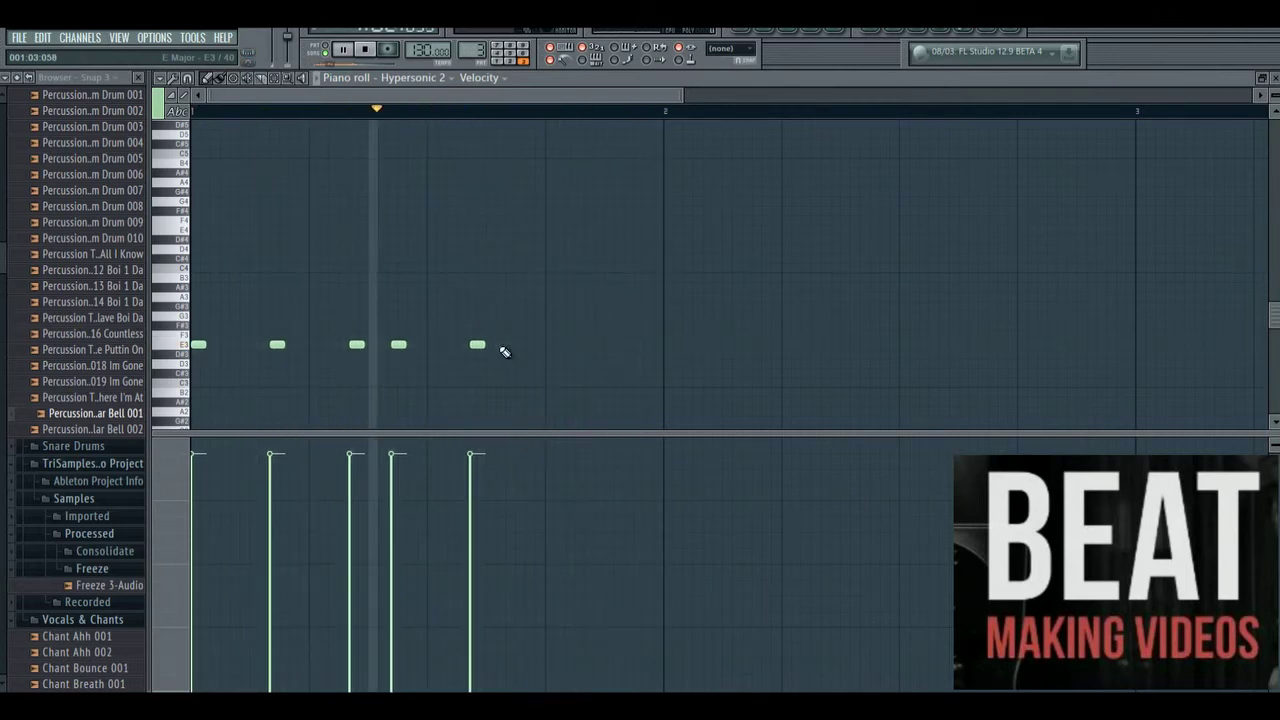
left_click(545, 349)
left_click_drag(473, 346, 475, 346)
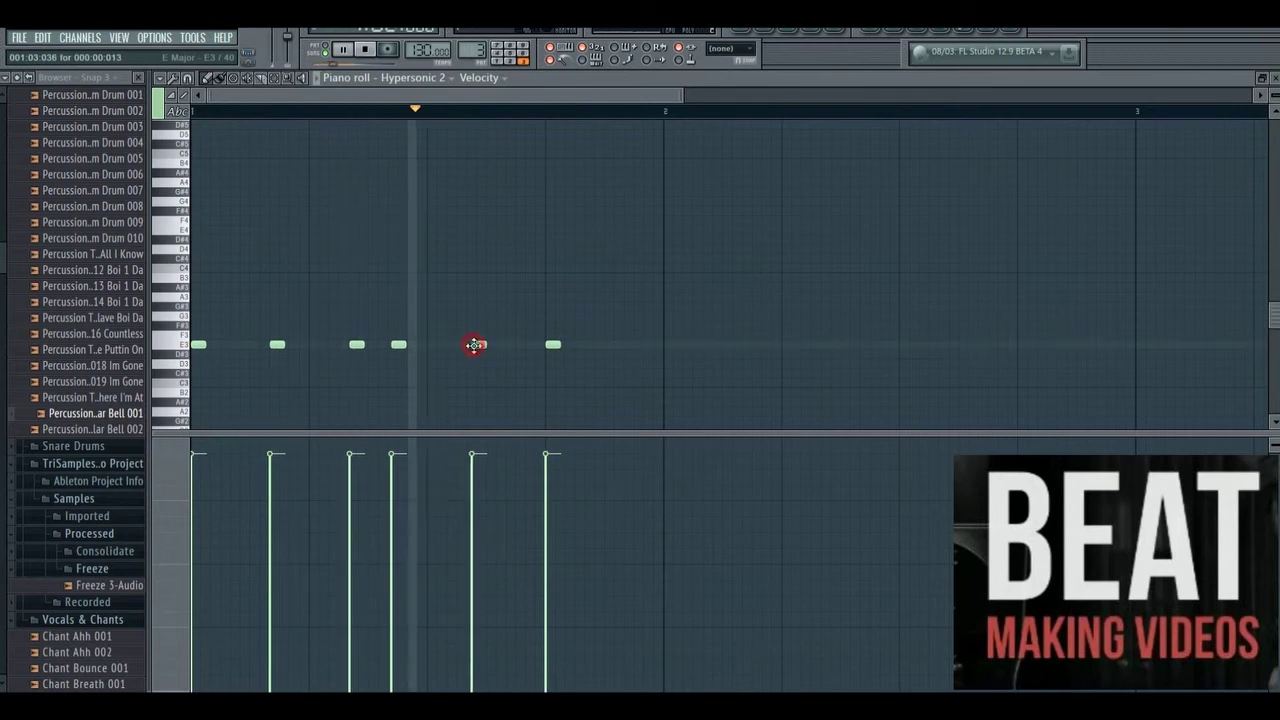
left_click(666, 346)
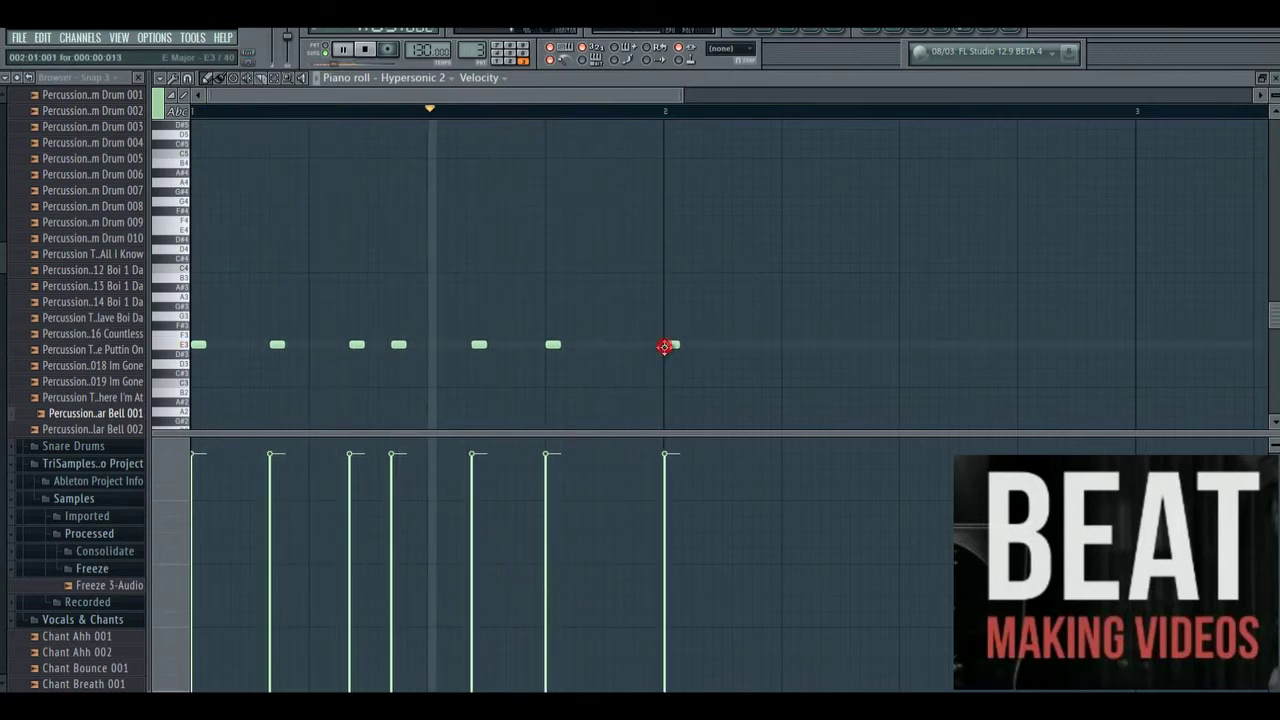
Mute the Percussion track in the playlist and extend the loop selection across bars 1 and 2.
left_click(738, 32)
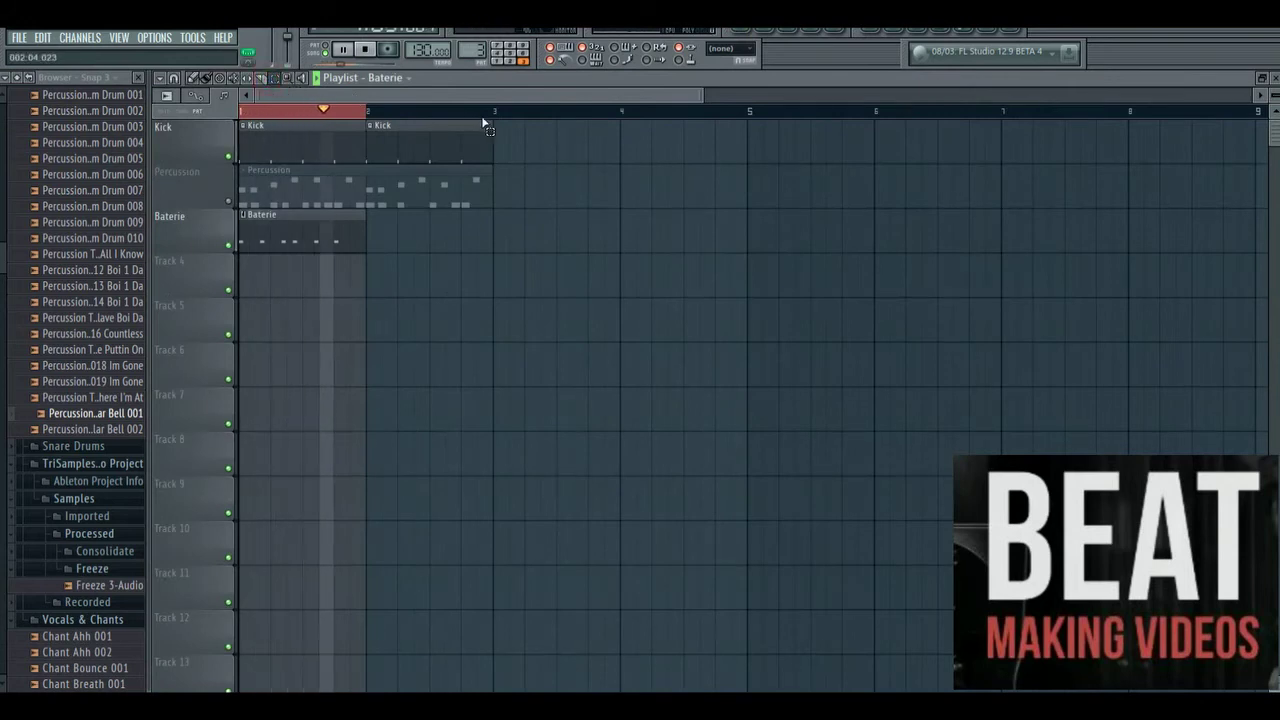
key("ctrl+a")
left_click(560, 194)
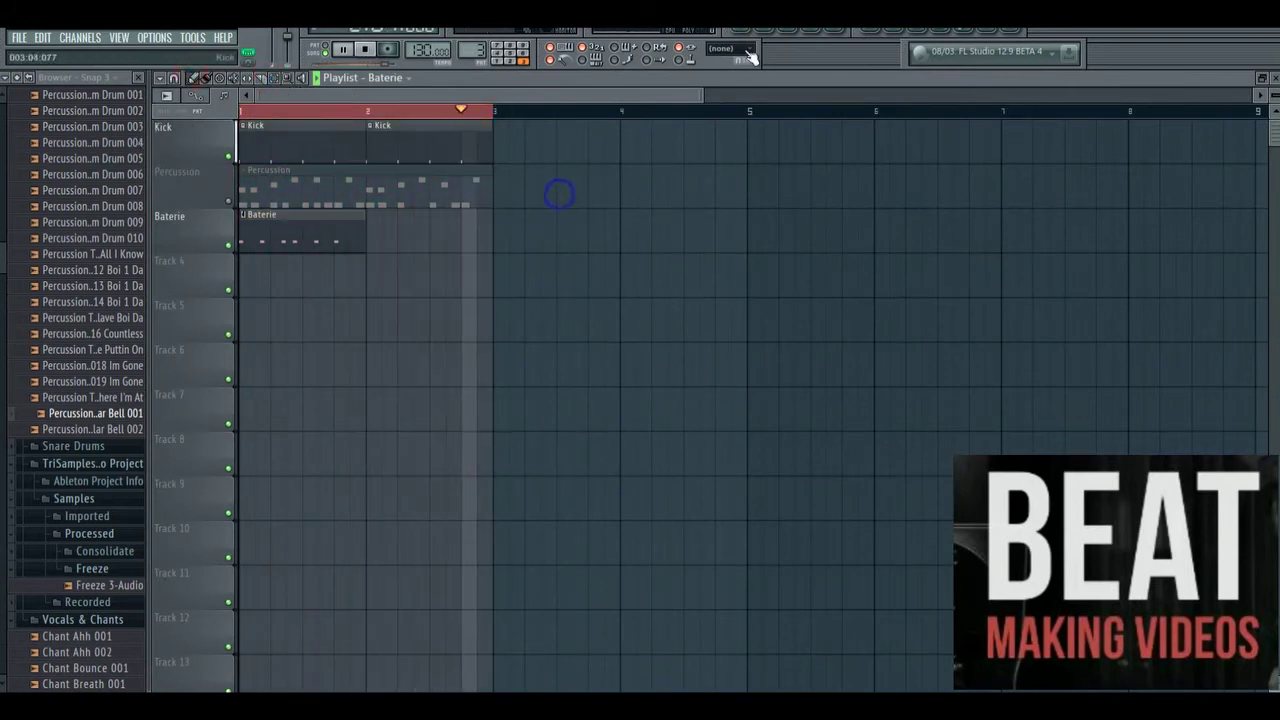
Return to the Hypersonic 2 piano roll, select all the E3 notes and duplicate them.
left_click(790, 32)
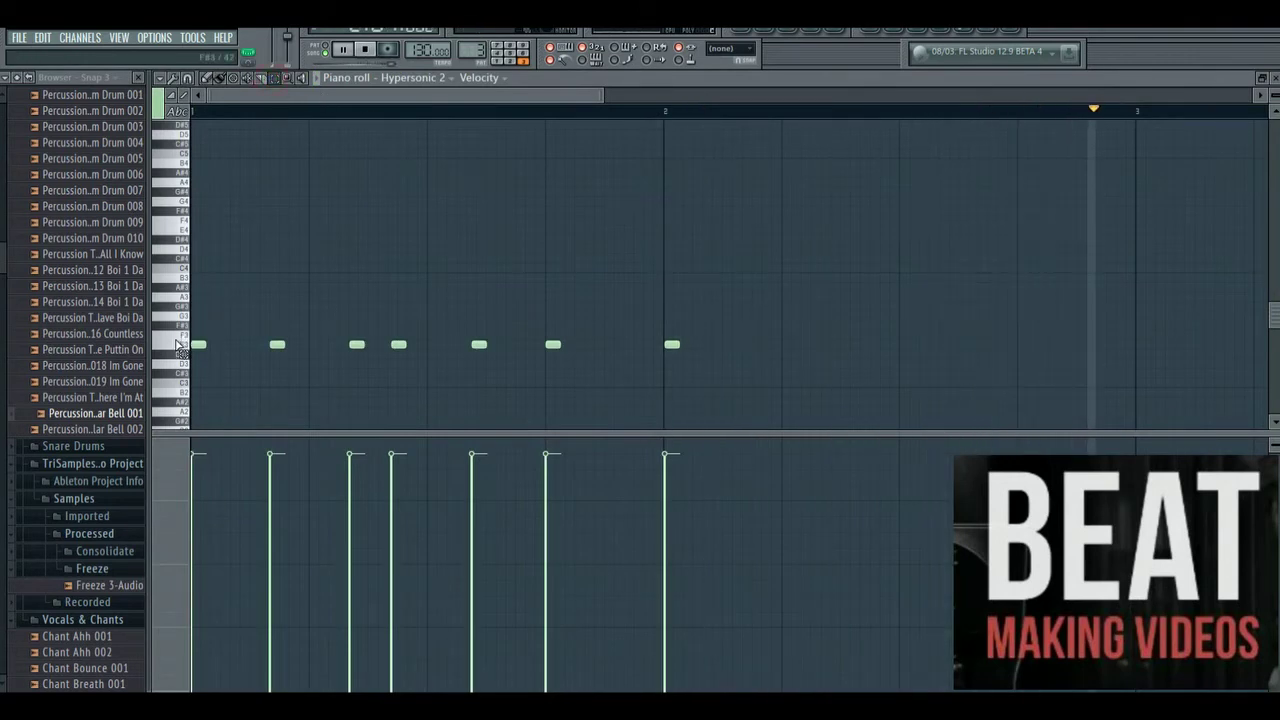
left_click(178, 344, "ctrl")
left_click(158, 79)
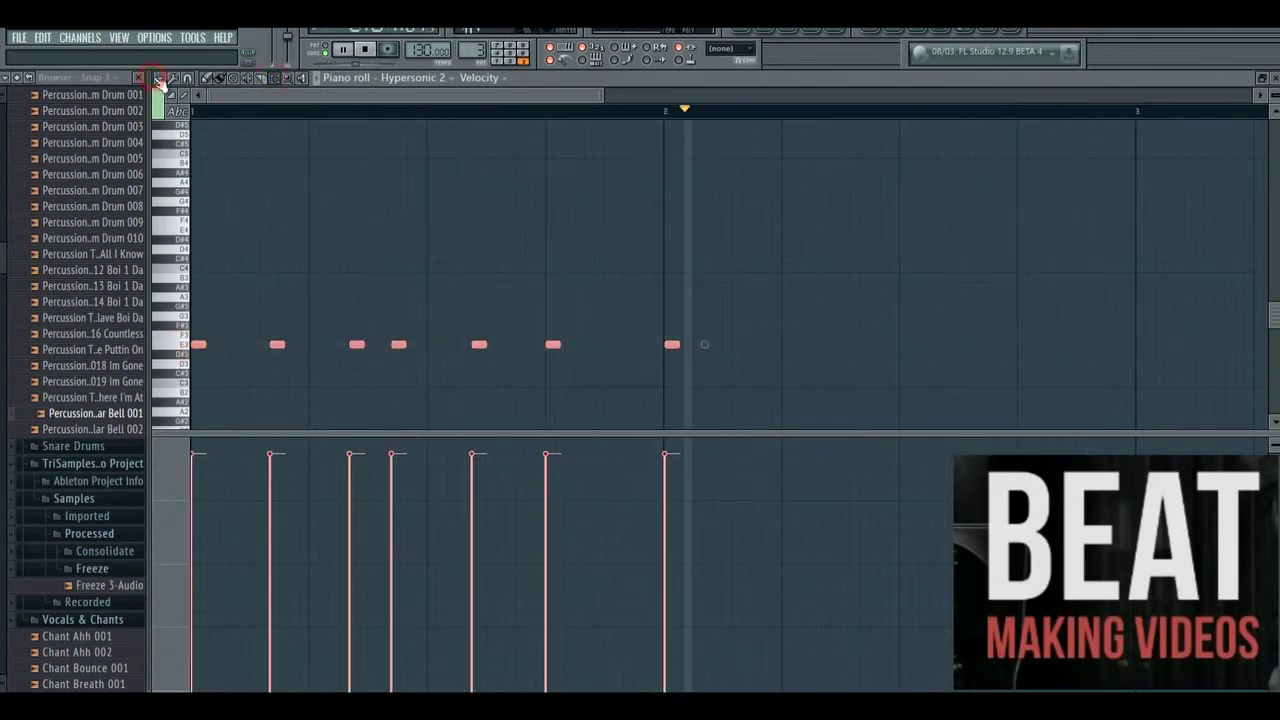
mouse_move(195, 118)
left_click(297, 178)
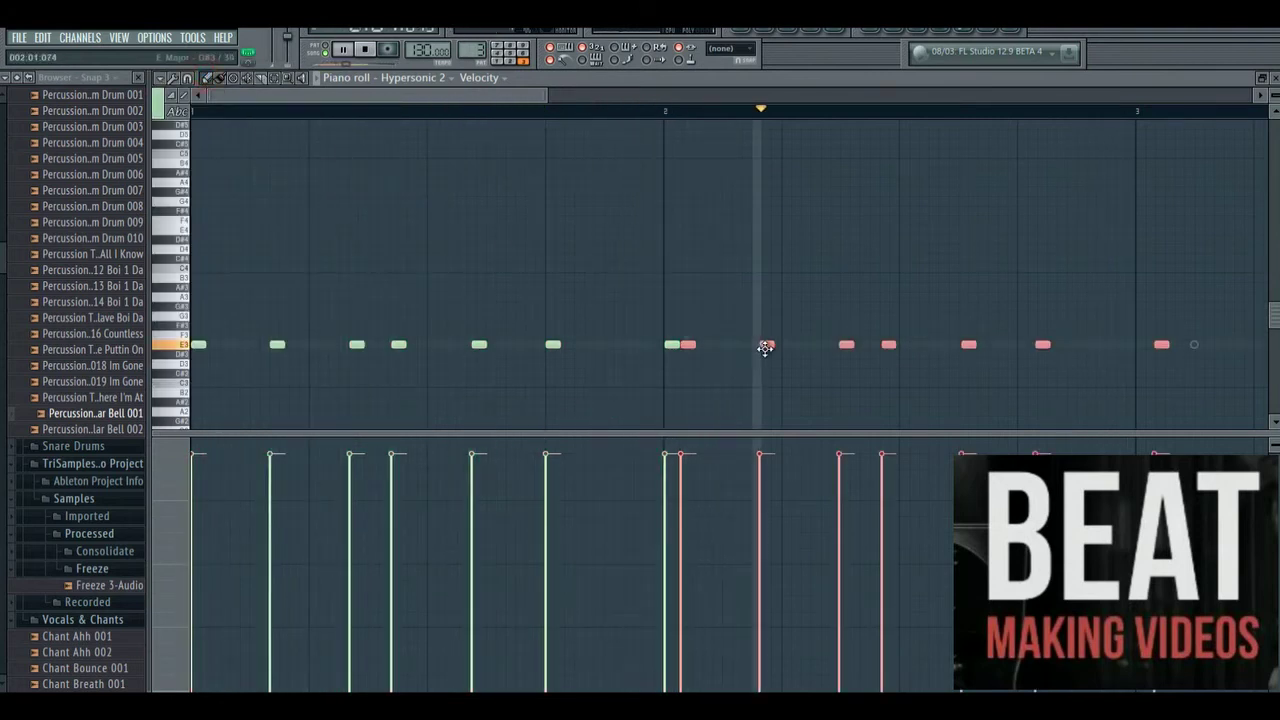
Align the copied E3 notes with the start of bar 2 and delete the overlapping notes there.
left_click_drag(765, 347, 826, 347)
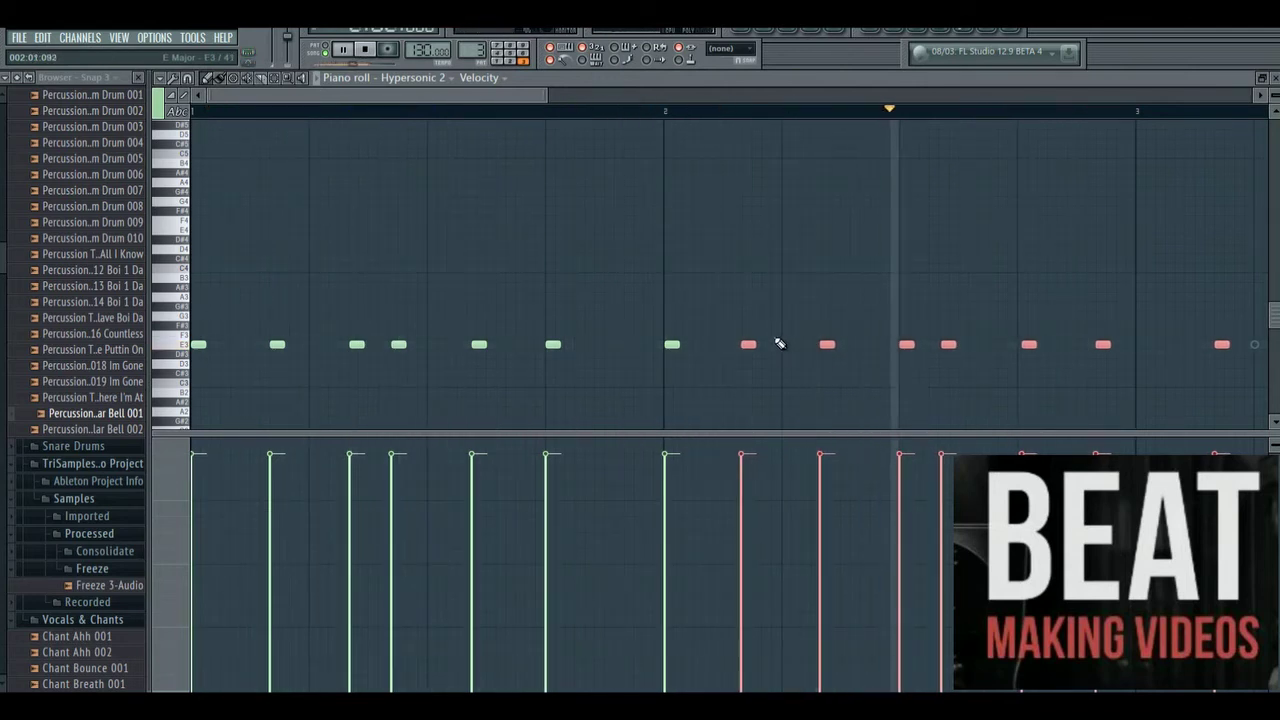
left_click_drag(743, 344, 669, 344)
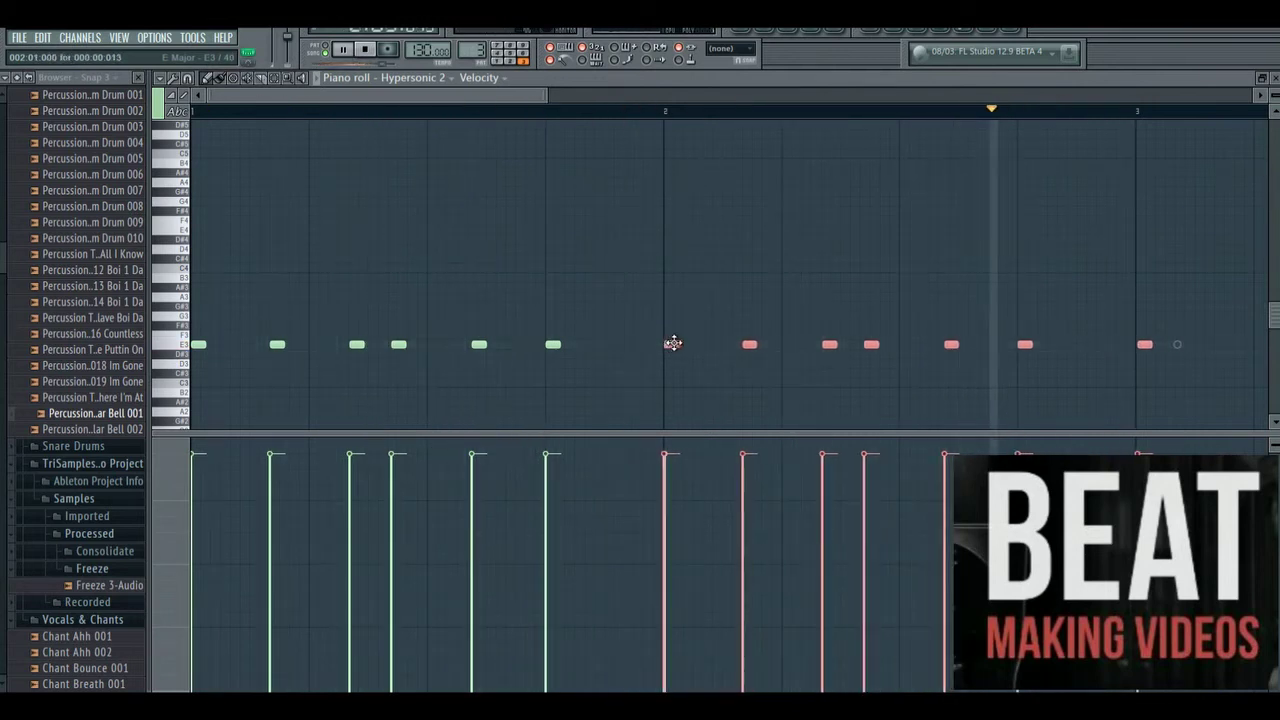
right_click(703, 326)
right_click(676, 345)
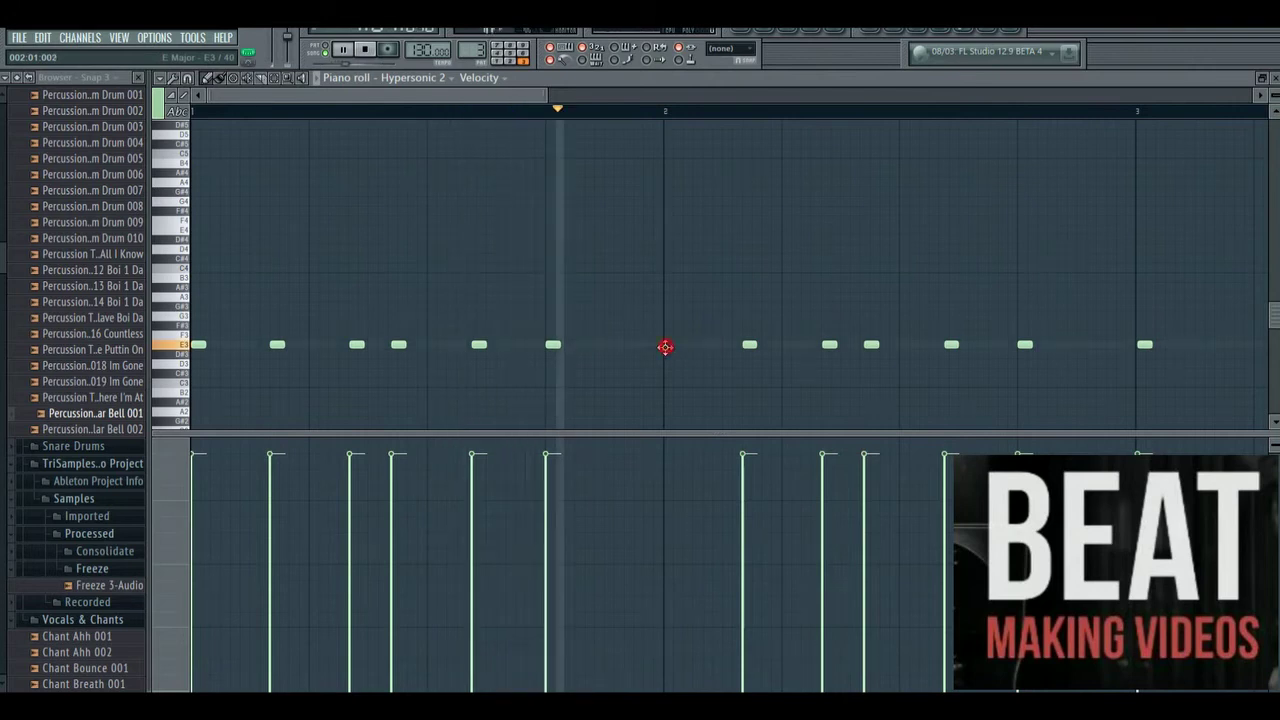
Place an E3 note at the start of bar 2 in the Hypersonic 2 piano roll.
left_click(672, 345)
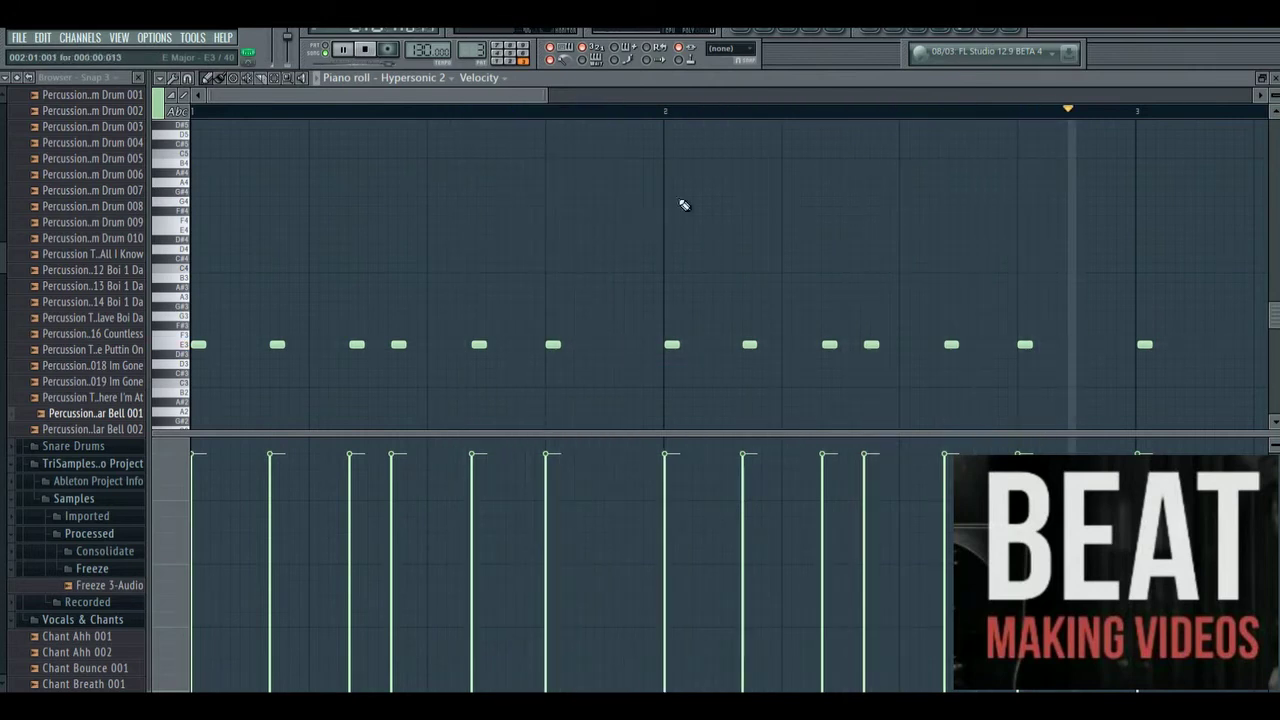
Look through the sample folders in the browser, and listen to the two-bar loop in the playlist.
left_click(764, 34)
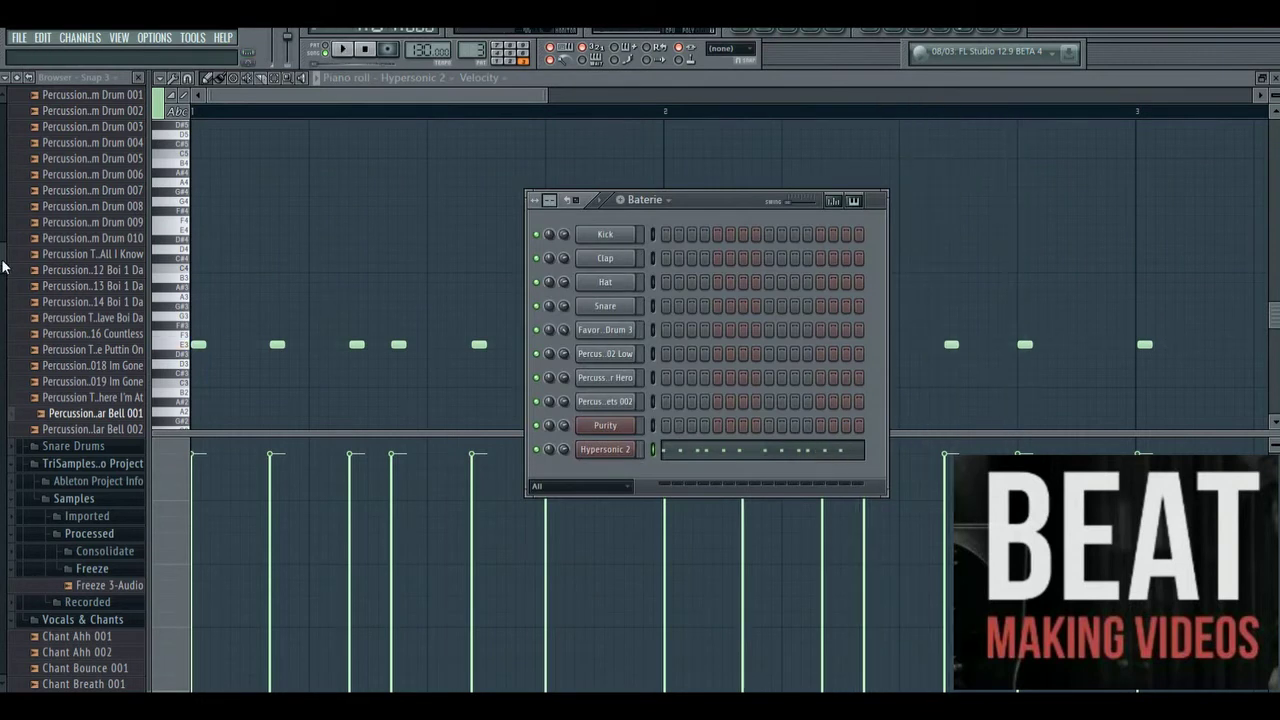
left_click_drag(3, 267, 3, 293)
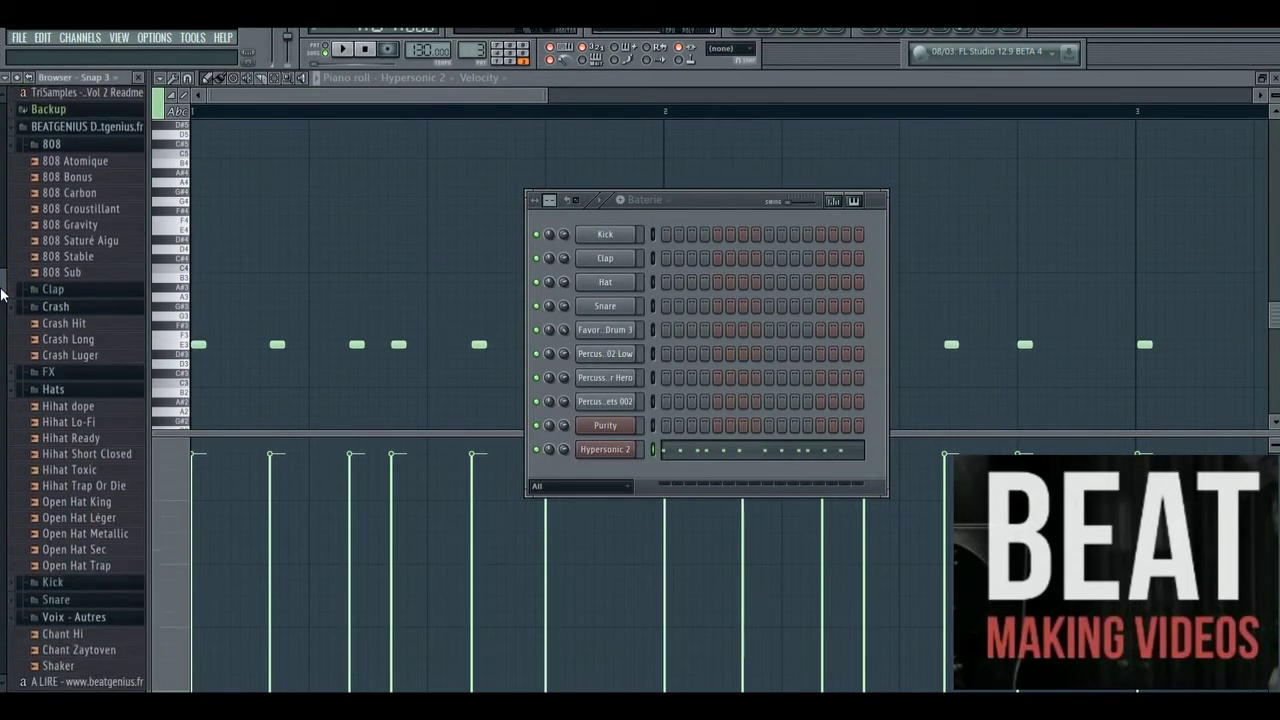
scroll(50, 295, "down", 5)
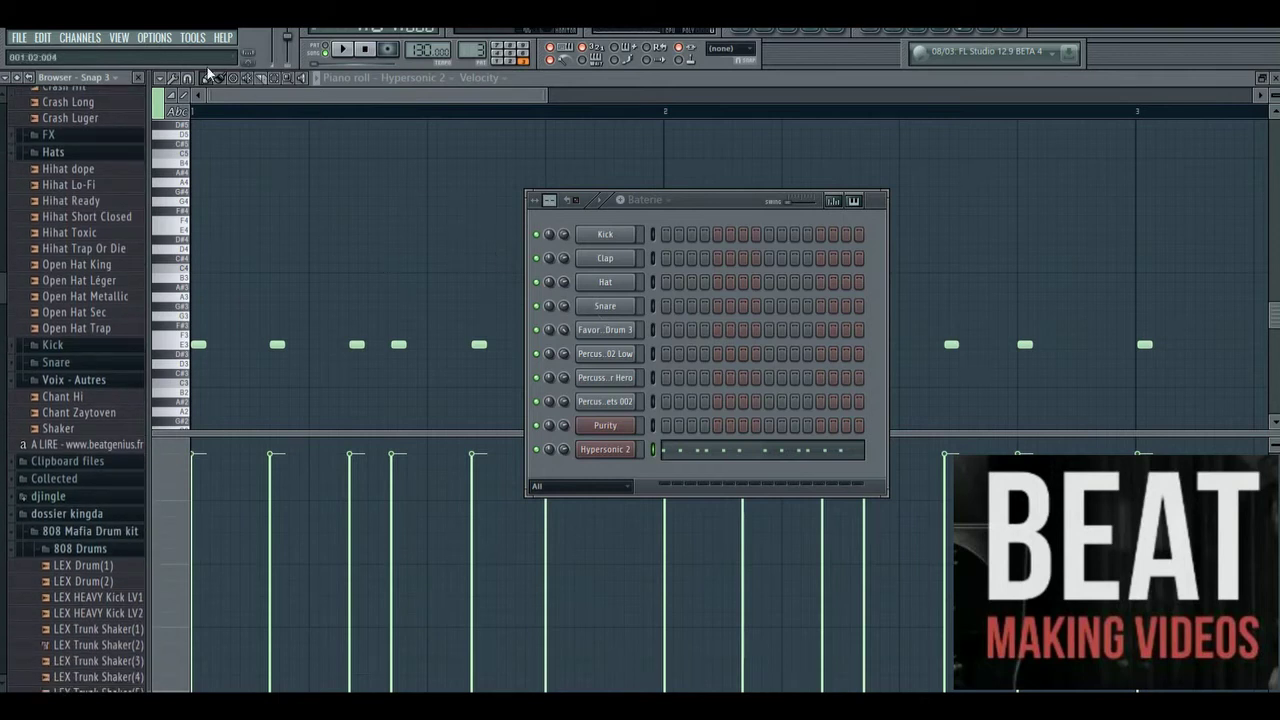
left_click(746, 34)
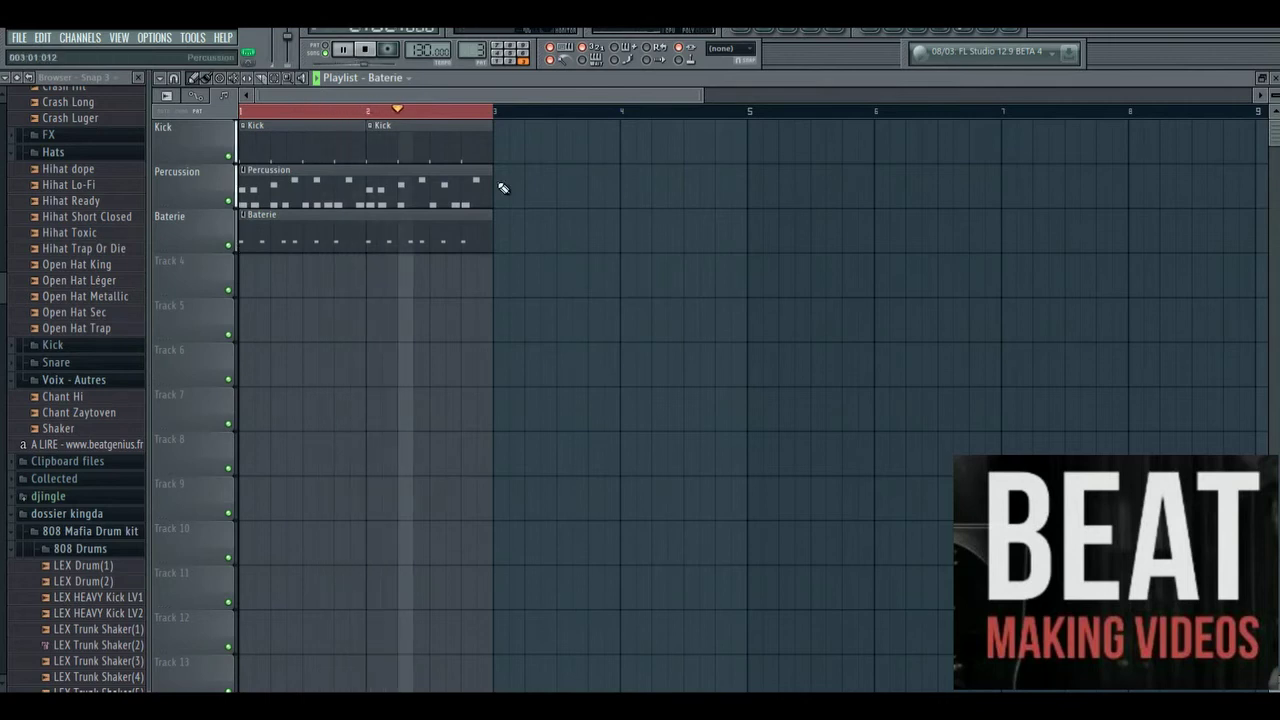
left_click(365, 49)
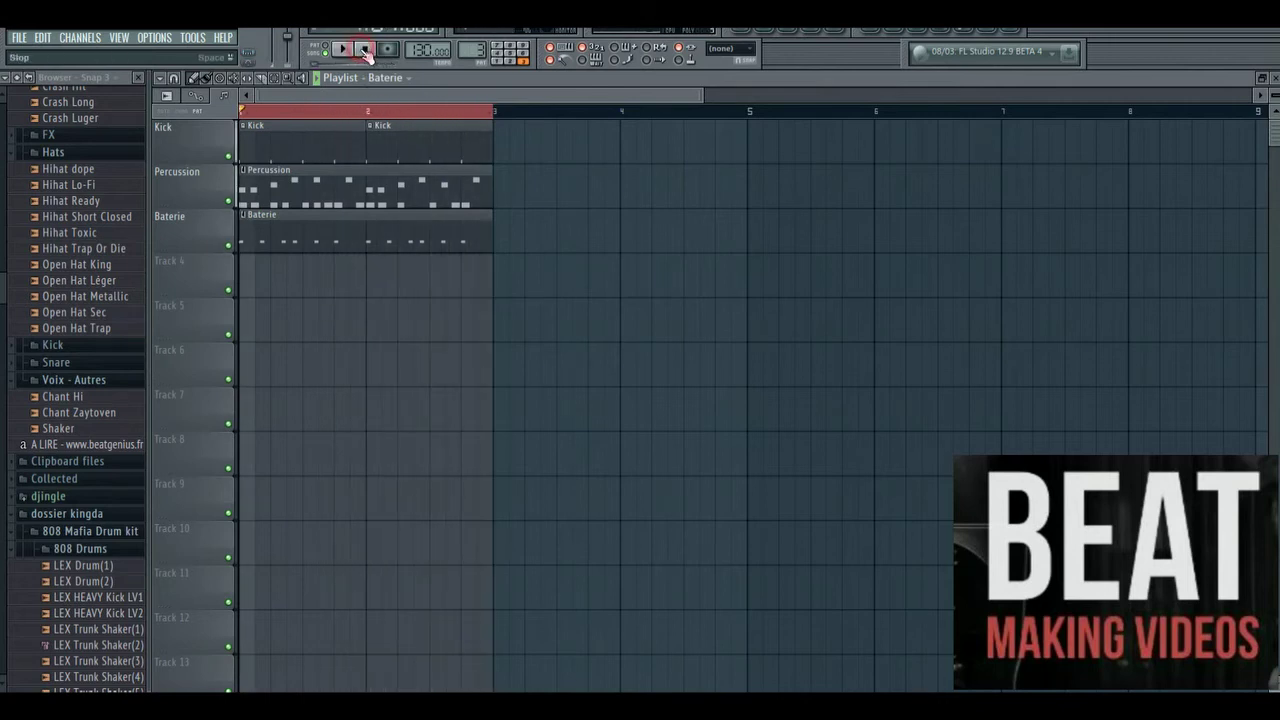
Add a second Hypersonic instrument channel from the full plugin list, pointing it to the Hypersonic 2 Content folder.
left_click(155, 39)
mouse_move(90, 40)
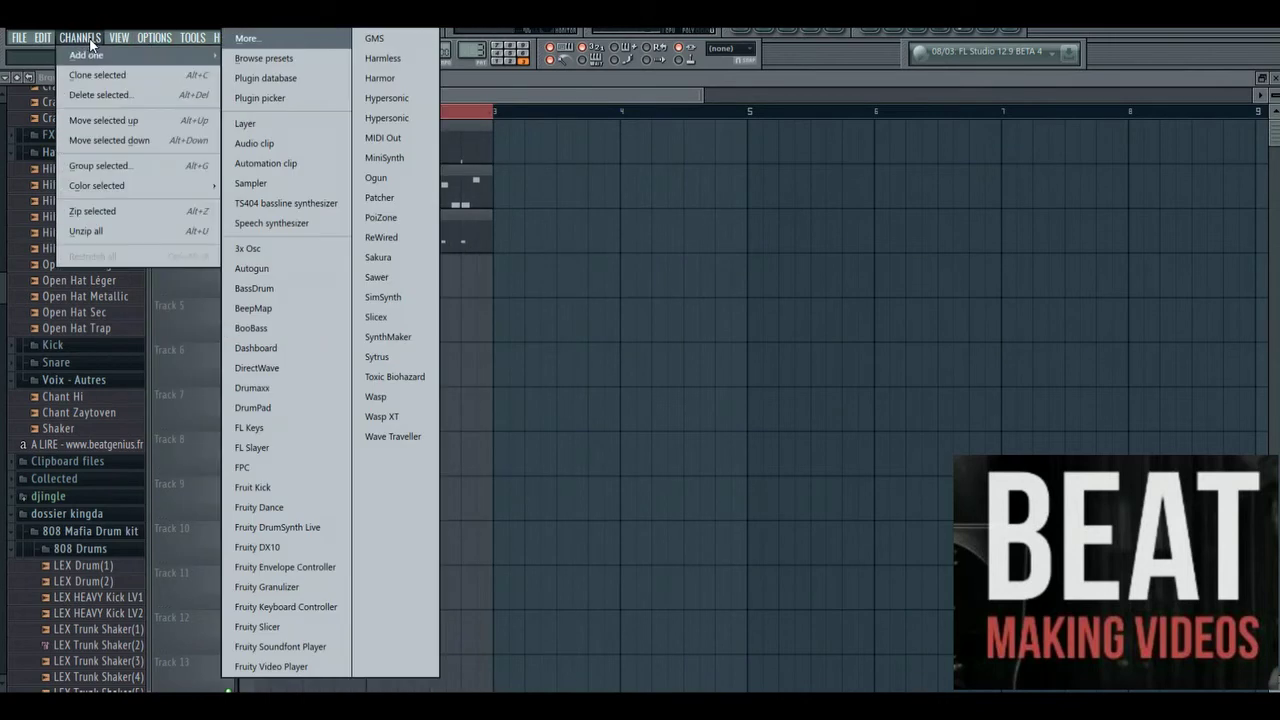
left_click(281, 45)
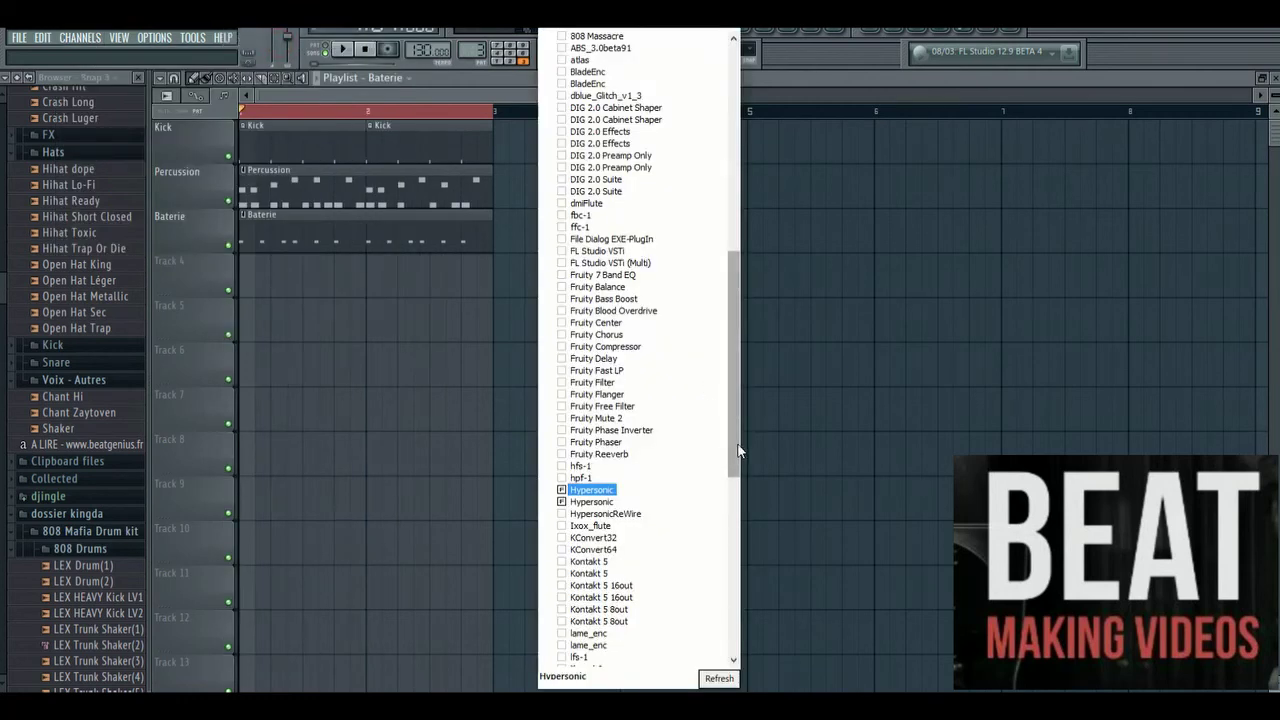
left_click_drag(738, 452, 733, 578)
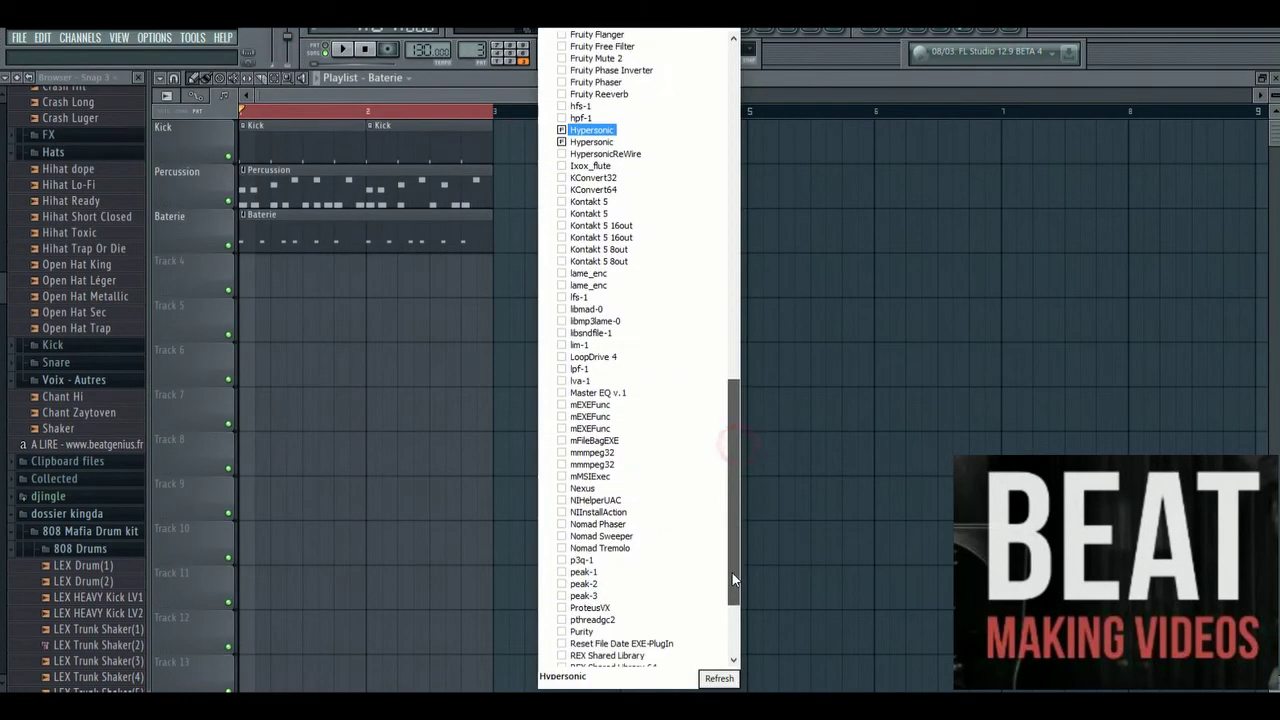
double_click(589, 132)
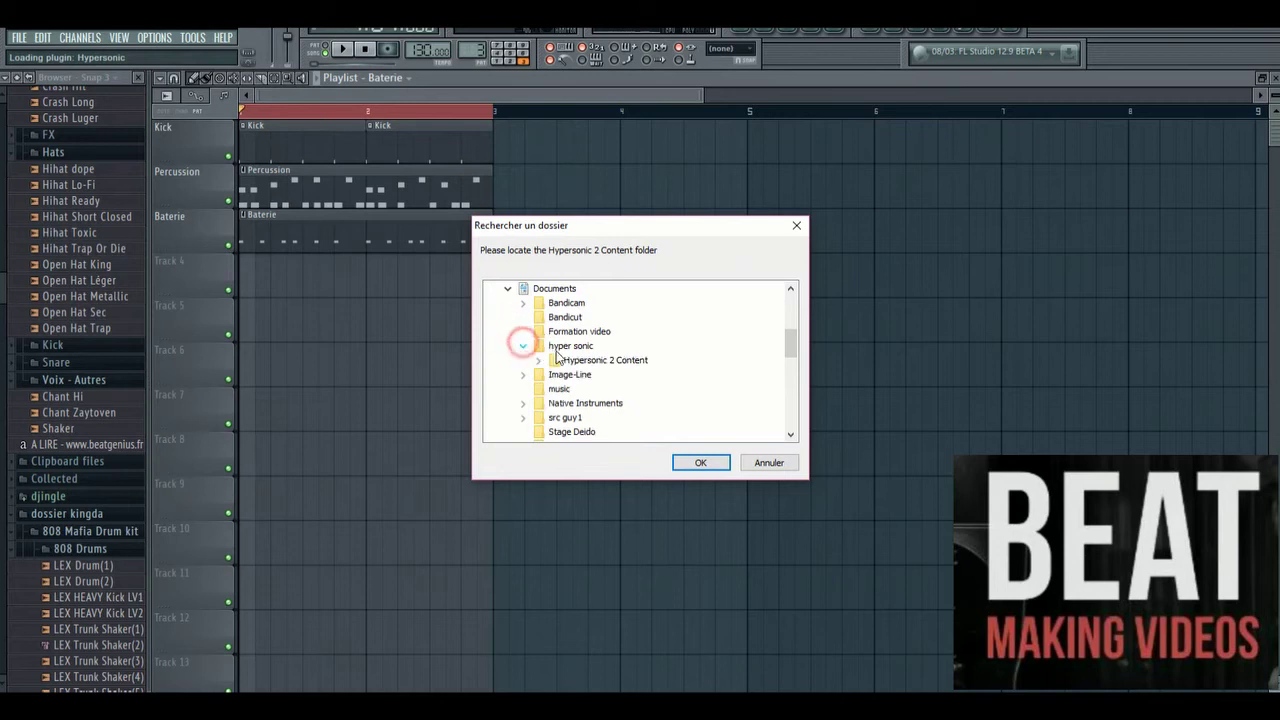
left_click(703, 461)
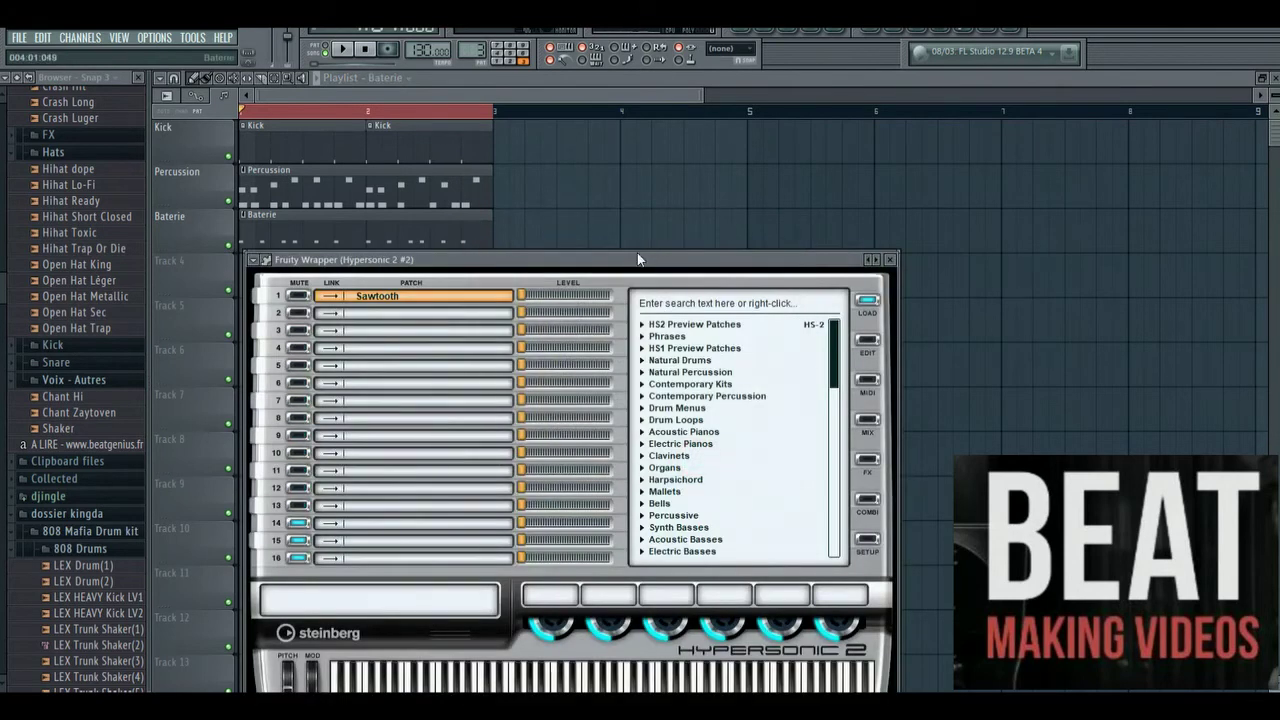
Load the Shamisen patch from the Ethnic category and close the instrument window.
left_click_drag(834, 372, 831, 428)
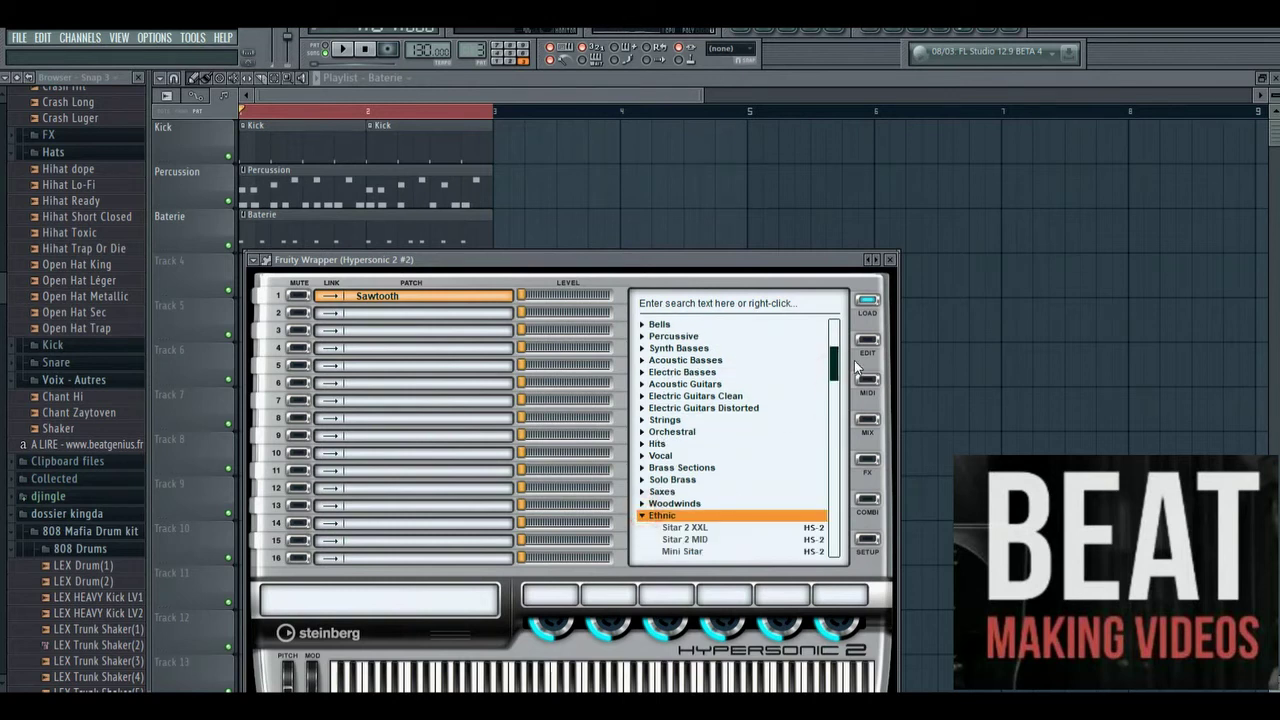
left_click_drag(836, 375, 836, 414)
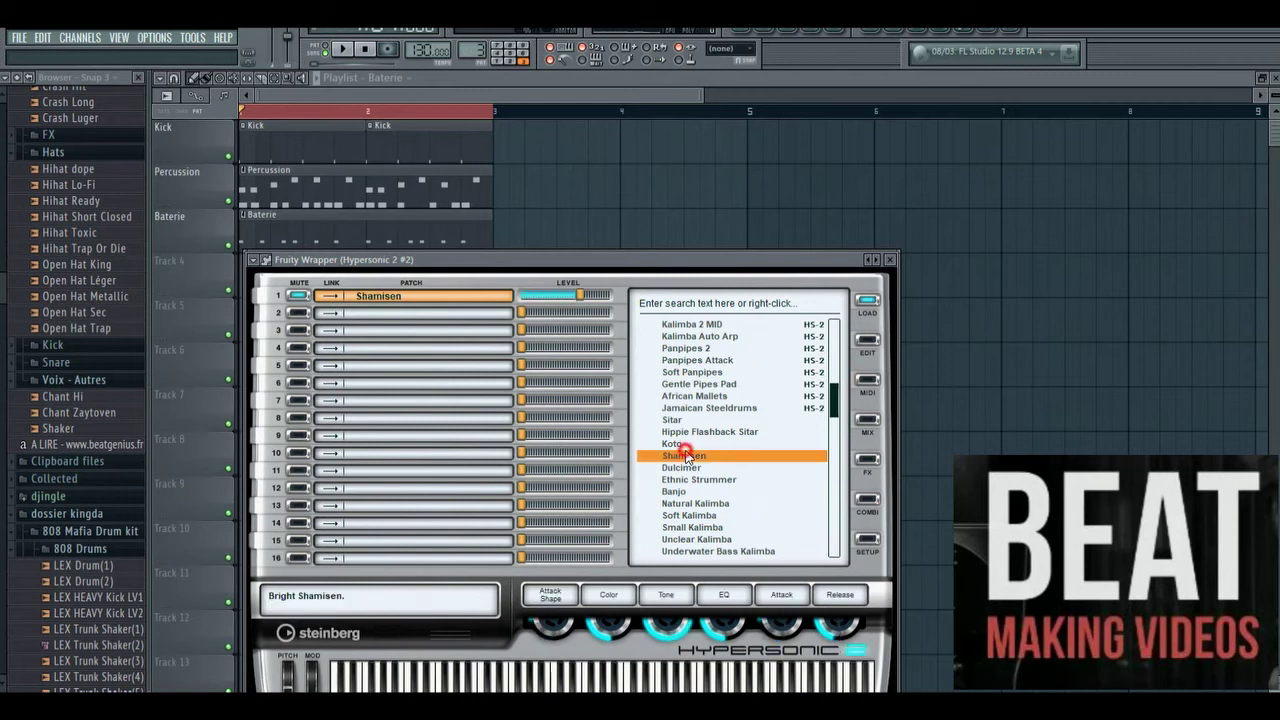
left_click(889, 261)
Clear Track 4 in the playlist and create a new pattern named Shamisen.
left_click_drag(270, 284, 278, 281)
right_click(278, 280)
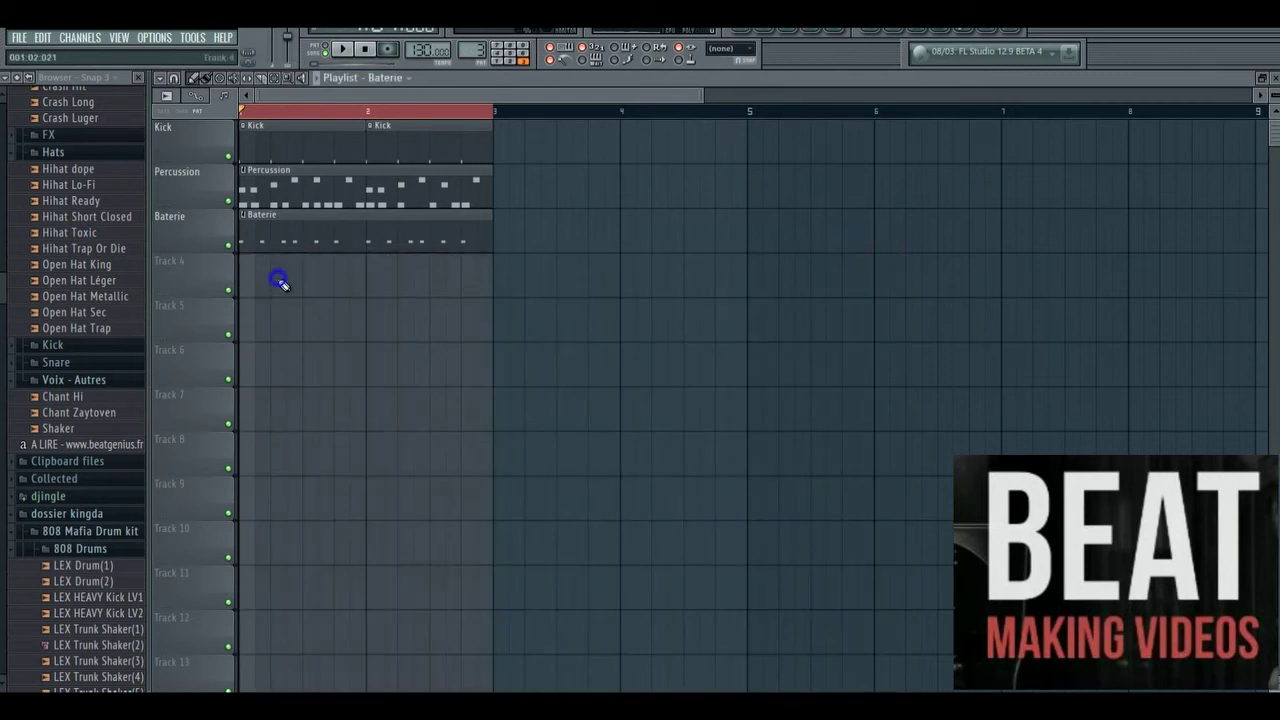
left_click(771, 34)
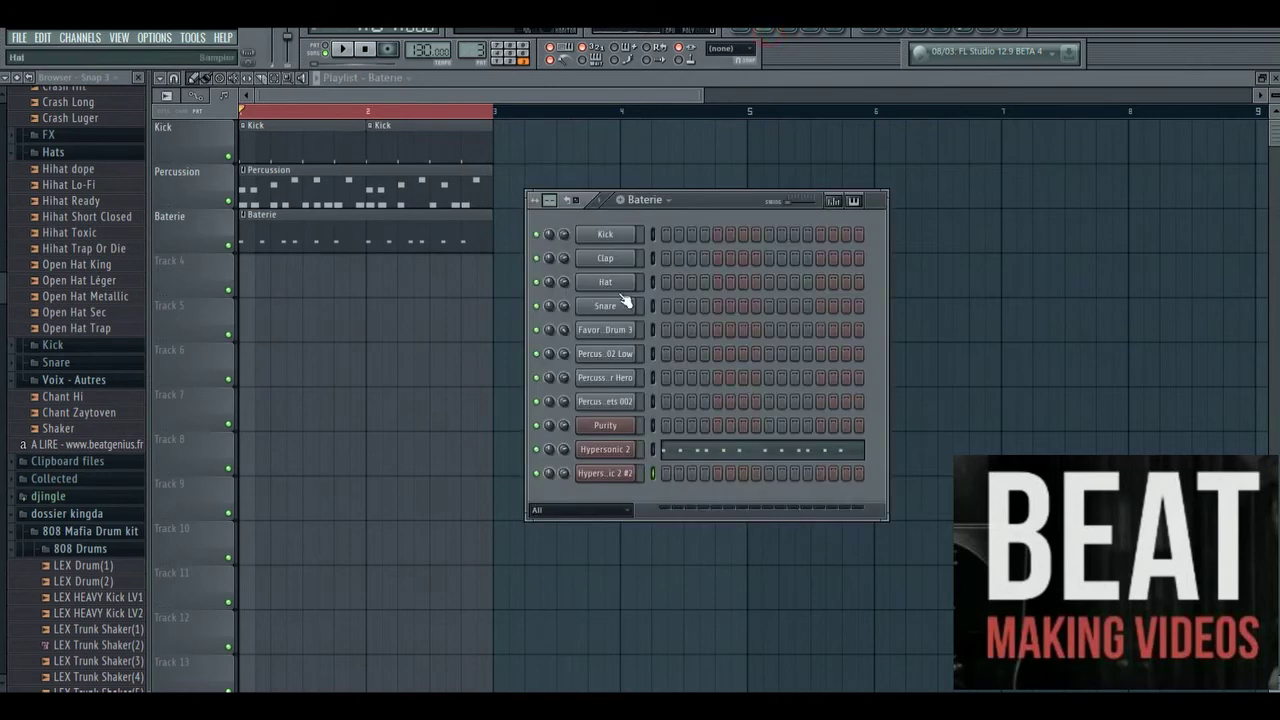
left_click(619, 201)
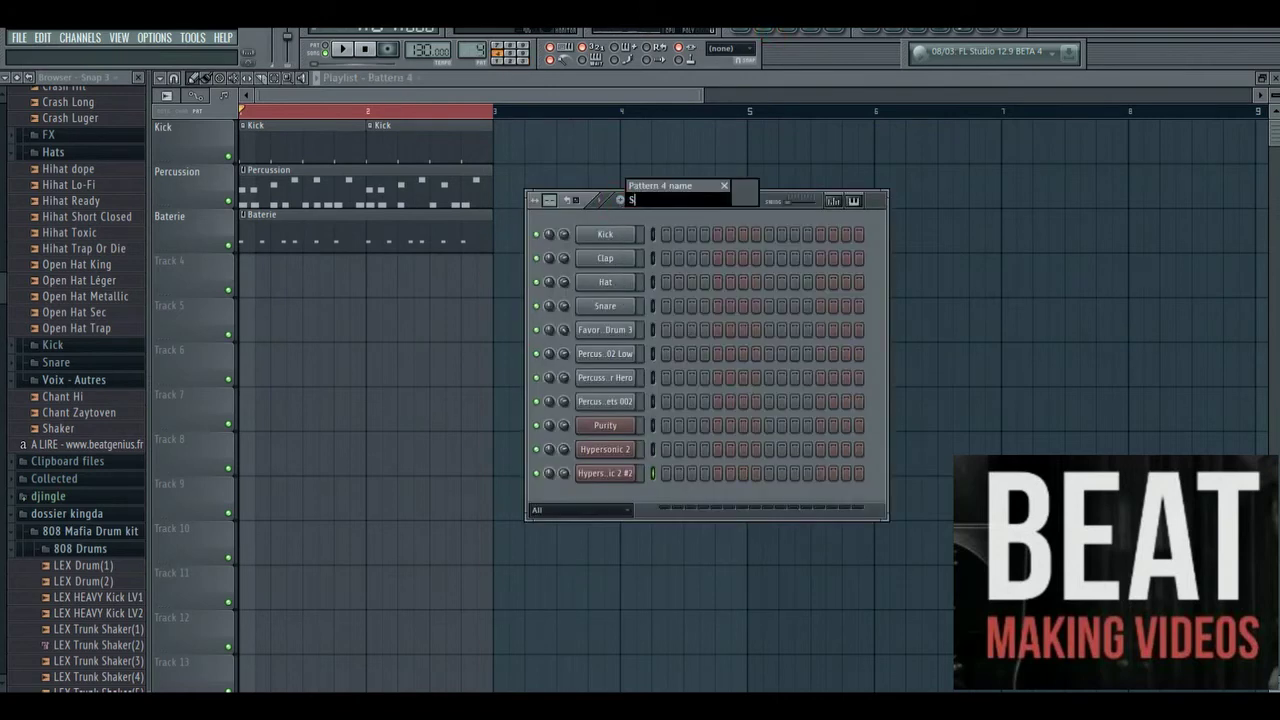
type("Shamisen")
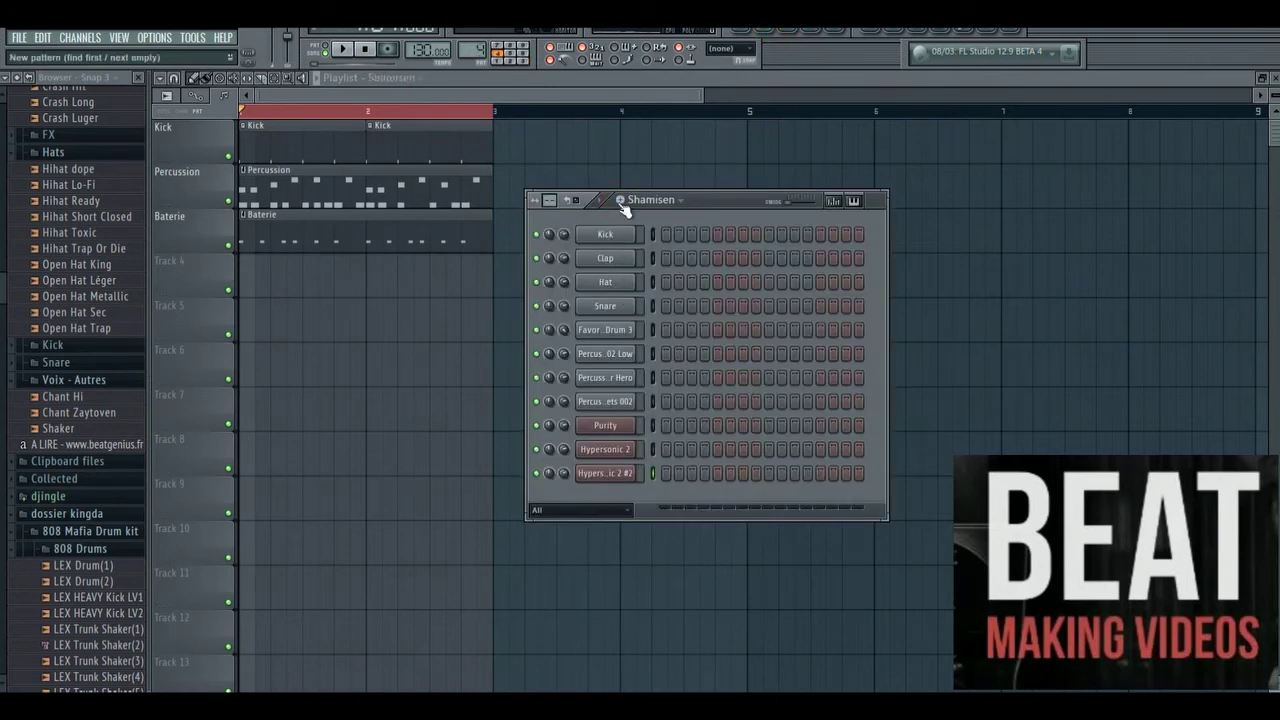
Place the Shamisen pattern at bar 1 of Track 4 and name the track Shamisen.
left_click_drag(301, 290, 285, 286)
right_click(210, 270)
left_click(224, 269)
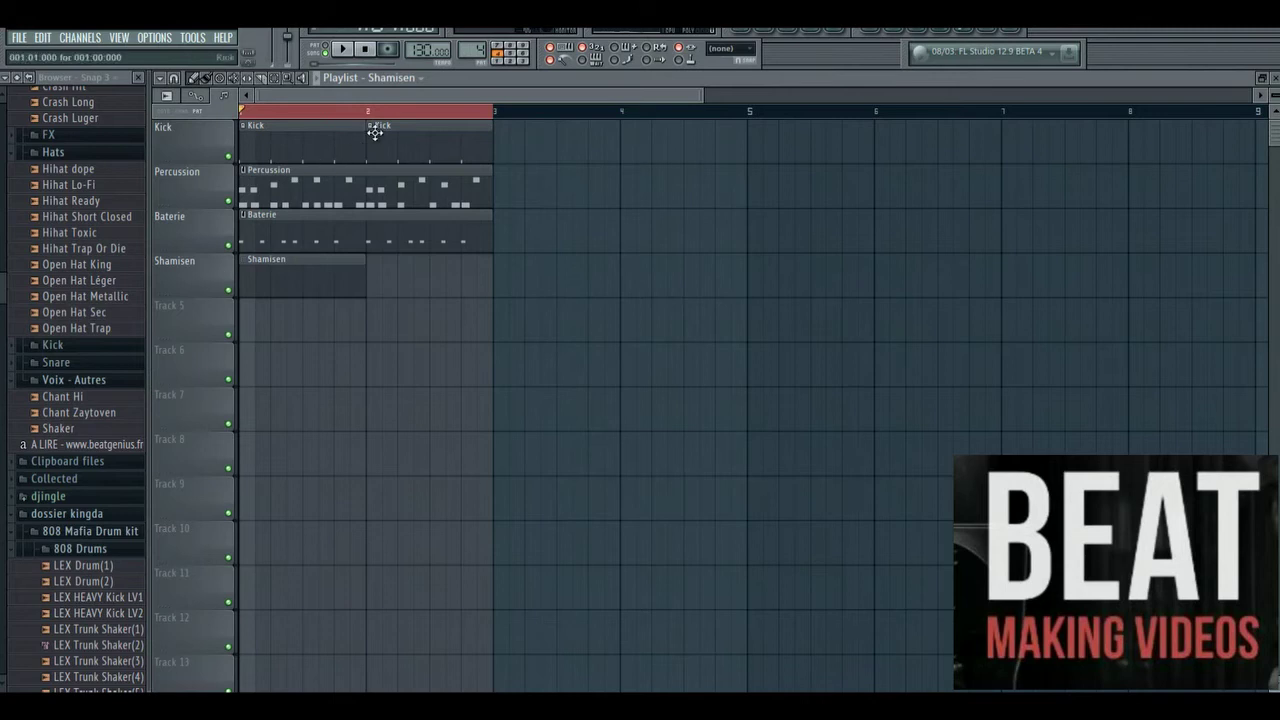
Play the loop with the Kick track muted and audition keys in the Hypersonic 2 #2 piano roll.
left_click(348, 55)
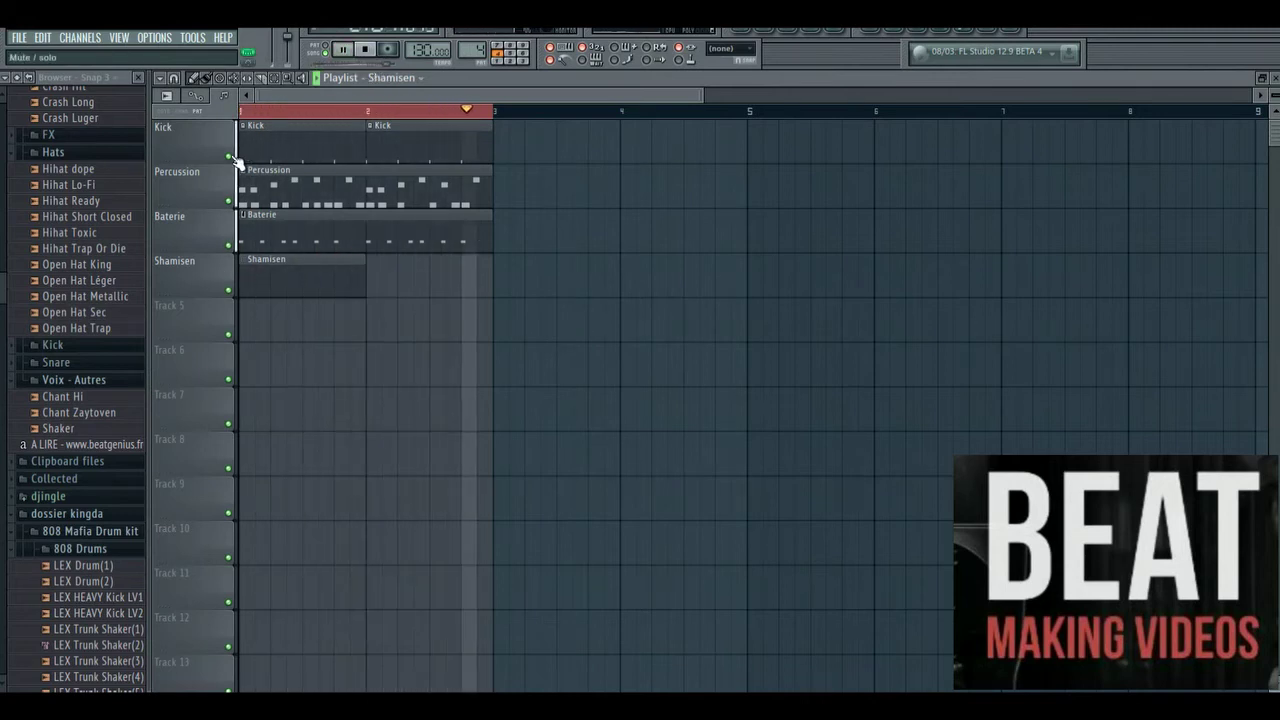
left_click(229, 156)
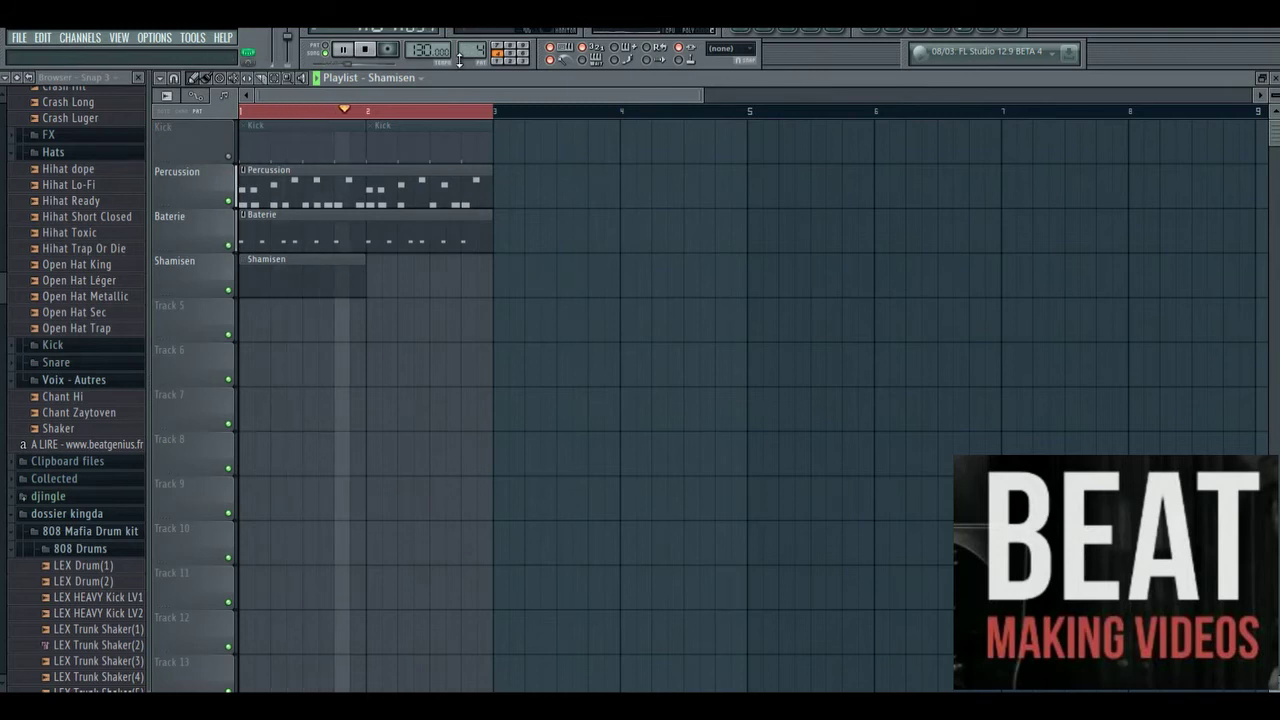
left_click(771, 37)
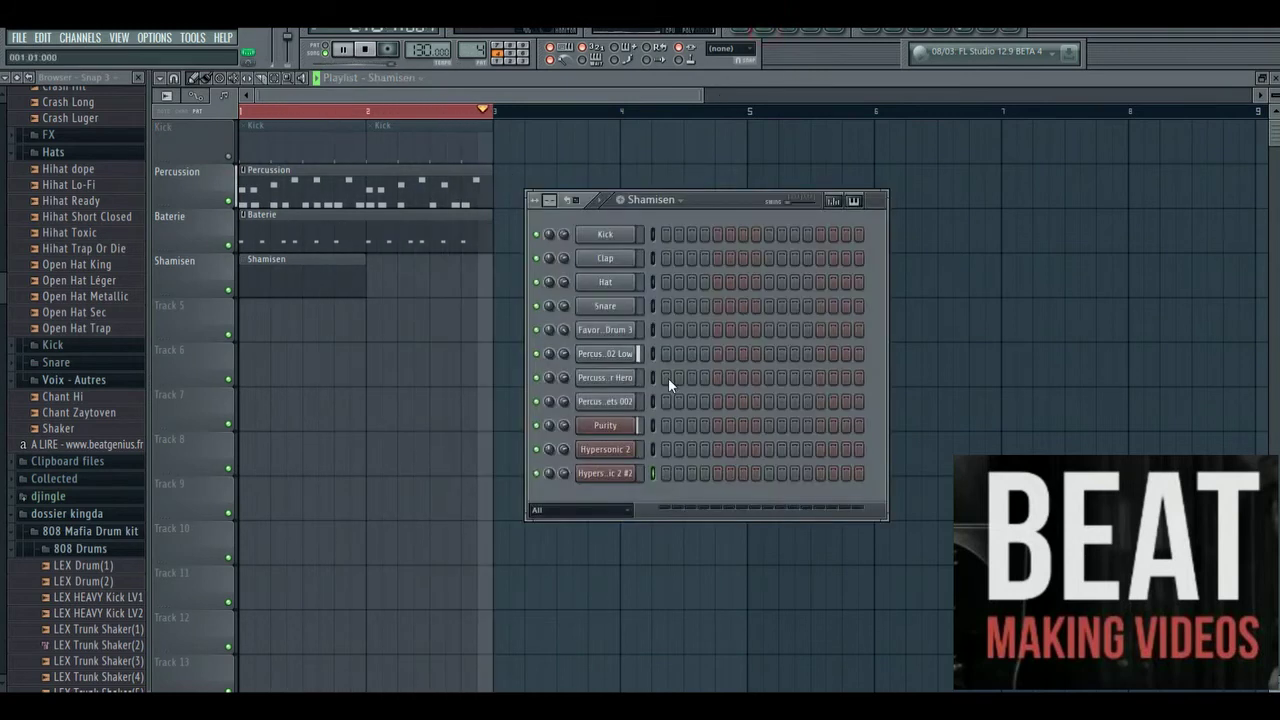
right_click(619, 476)
left_click(667, 420)
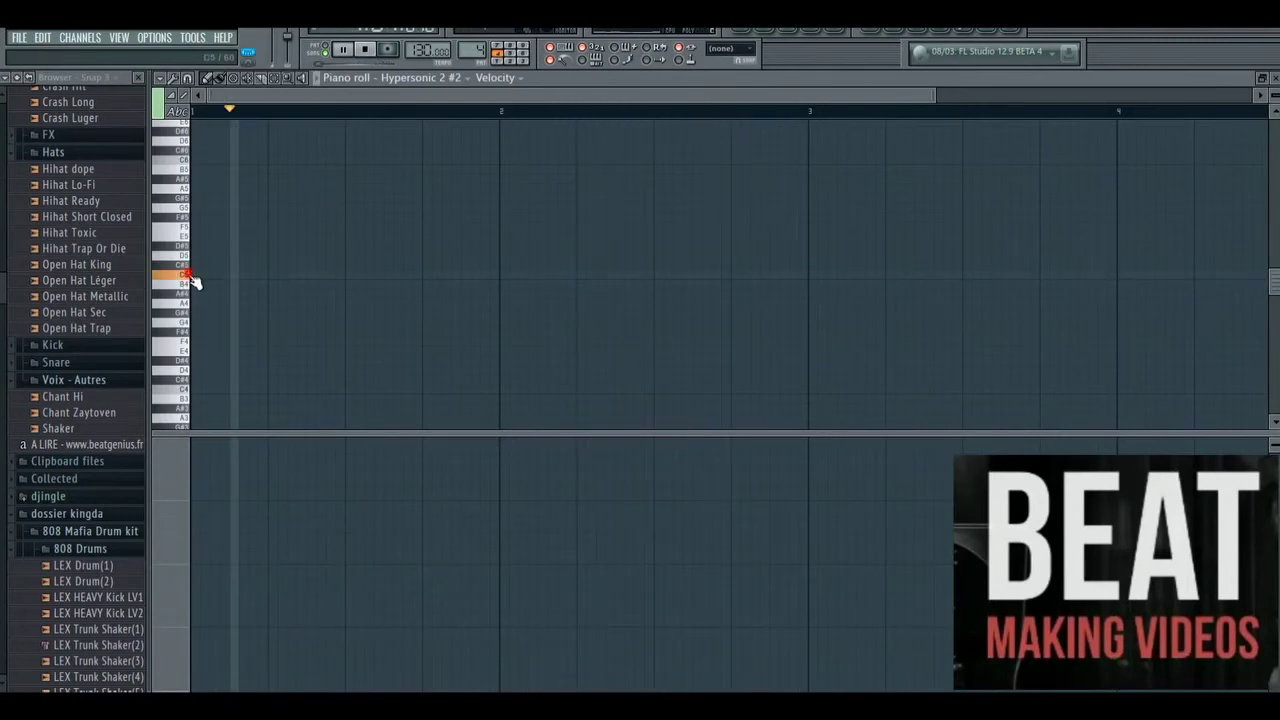
left_click(184, 231)
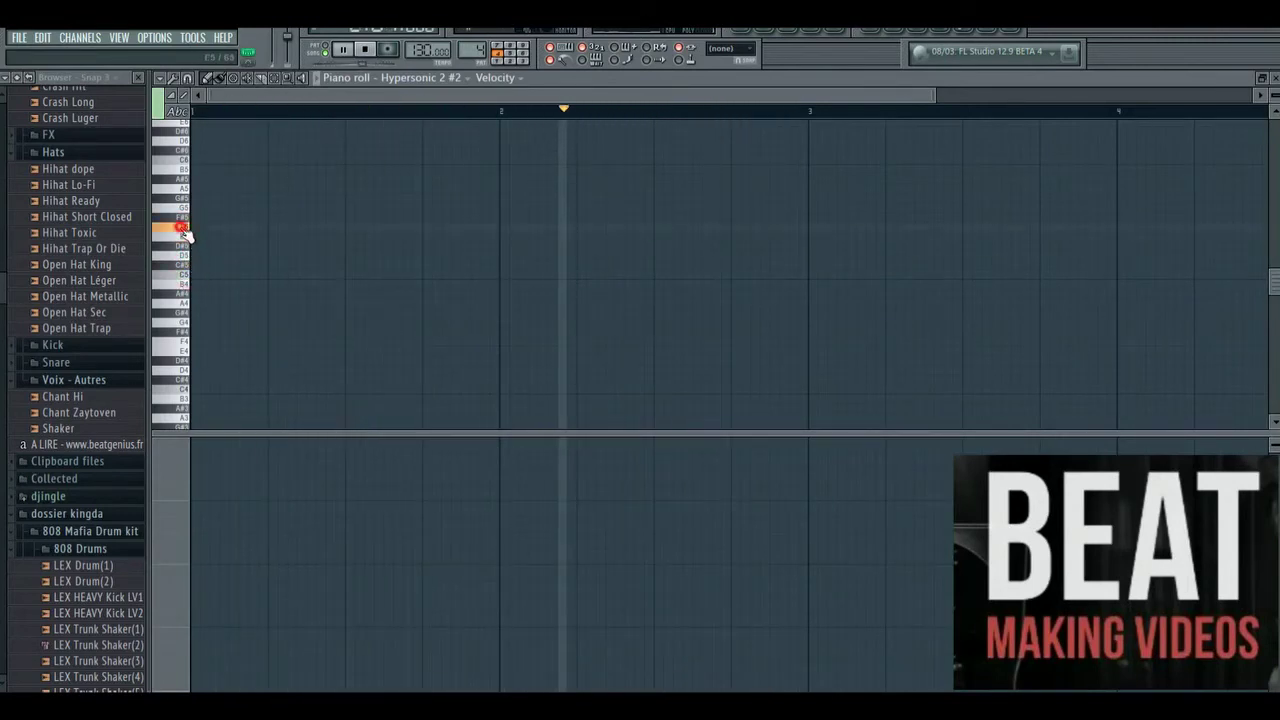
left_click(185, 191)
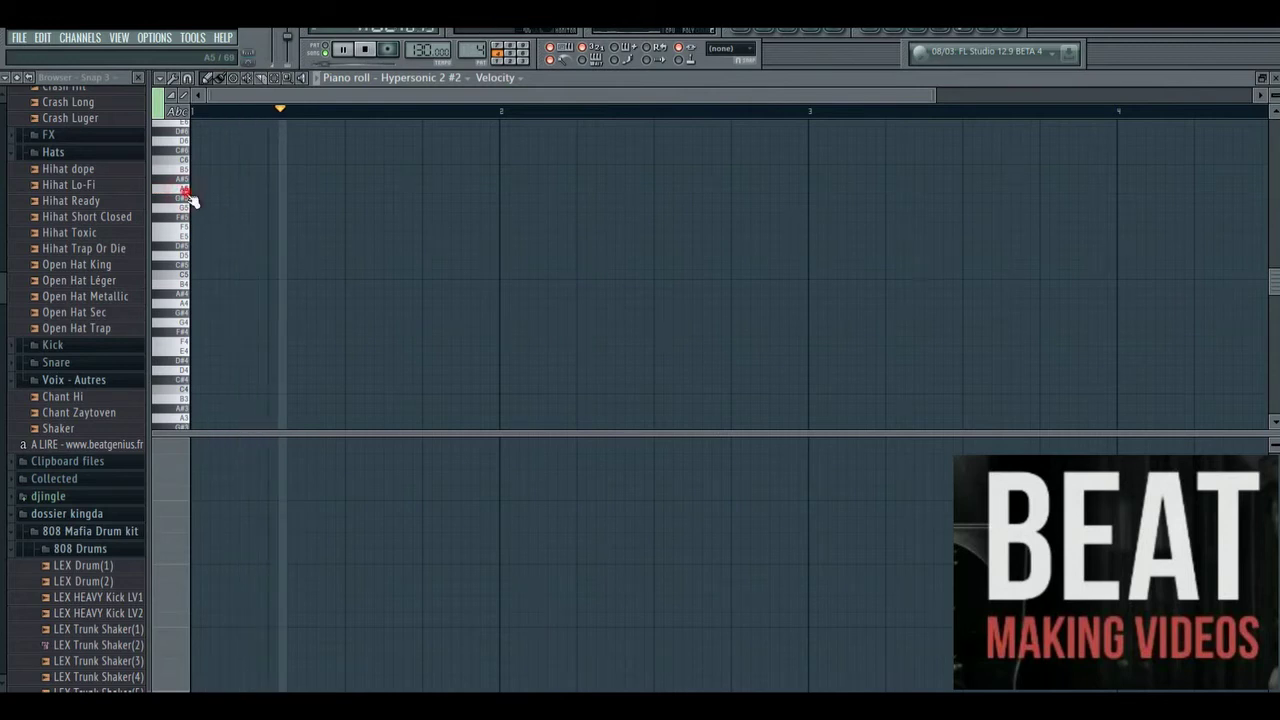
Shorten the playlist loop selection to bar 1 only.
left_click(722, 38)
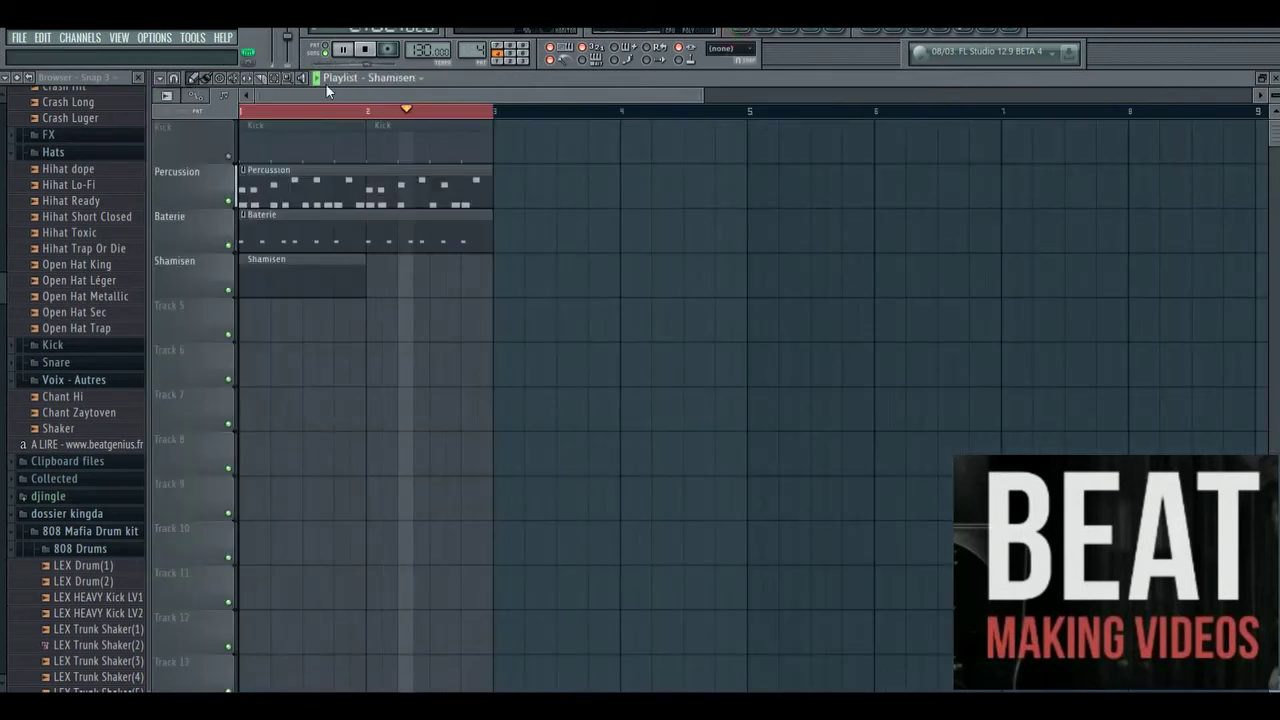
left_click(280, 80)
left_click_drag(398, 112, 14, 157)
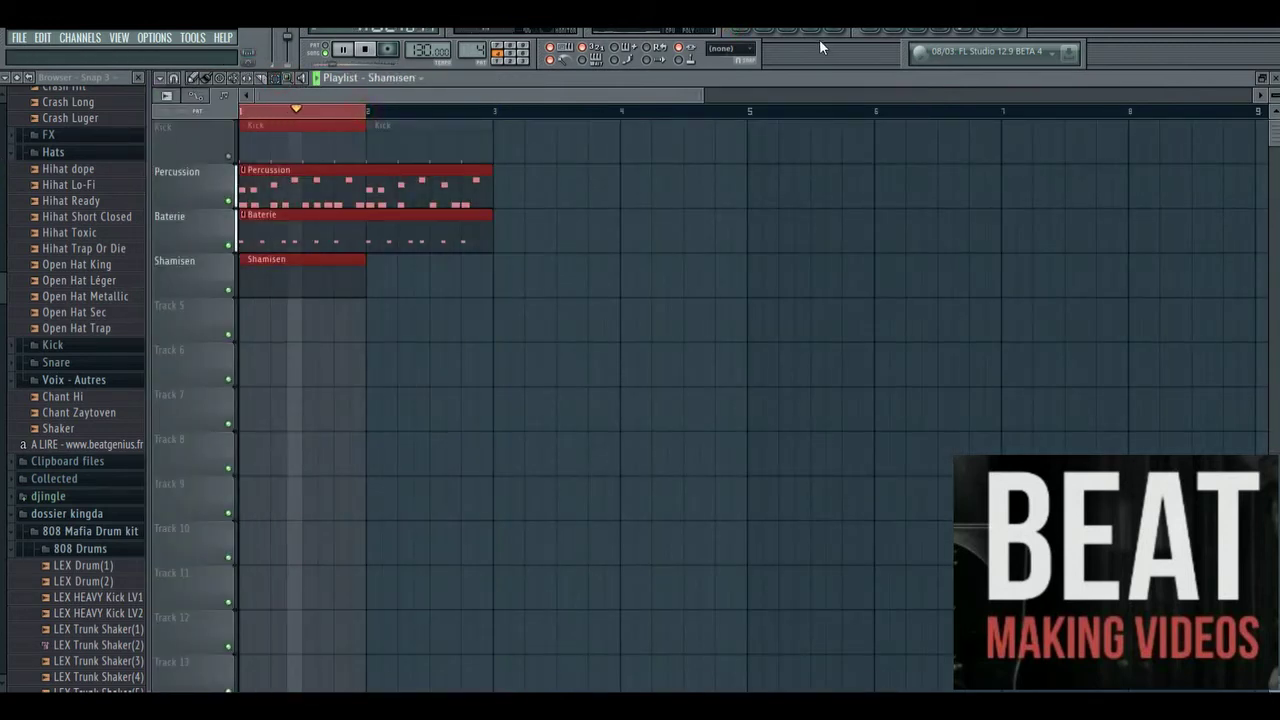
Return to the Hypersonic 2 #2 piano roll, audition lower keys and add a G#4 note at the start of bar 1.
left_click(787, 33)
left_click(186, 276)
left_click(183, 286)
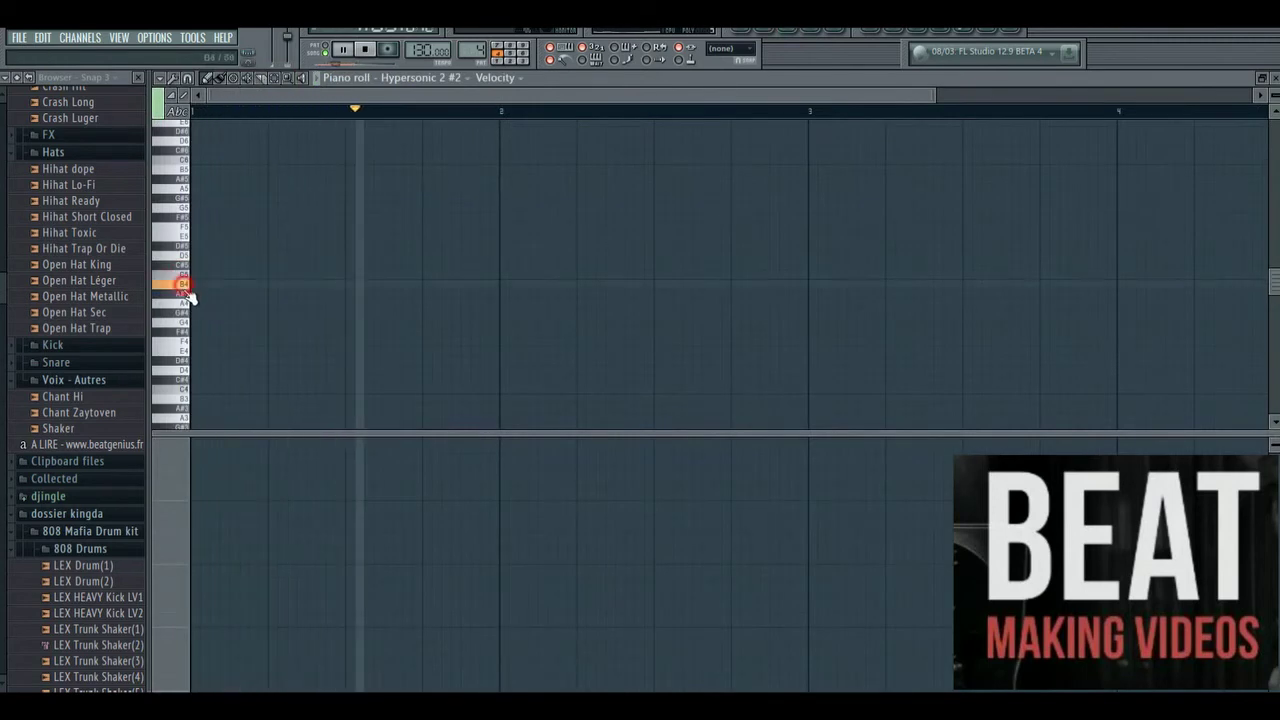
left_click(183, 352)
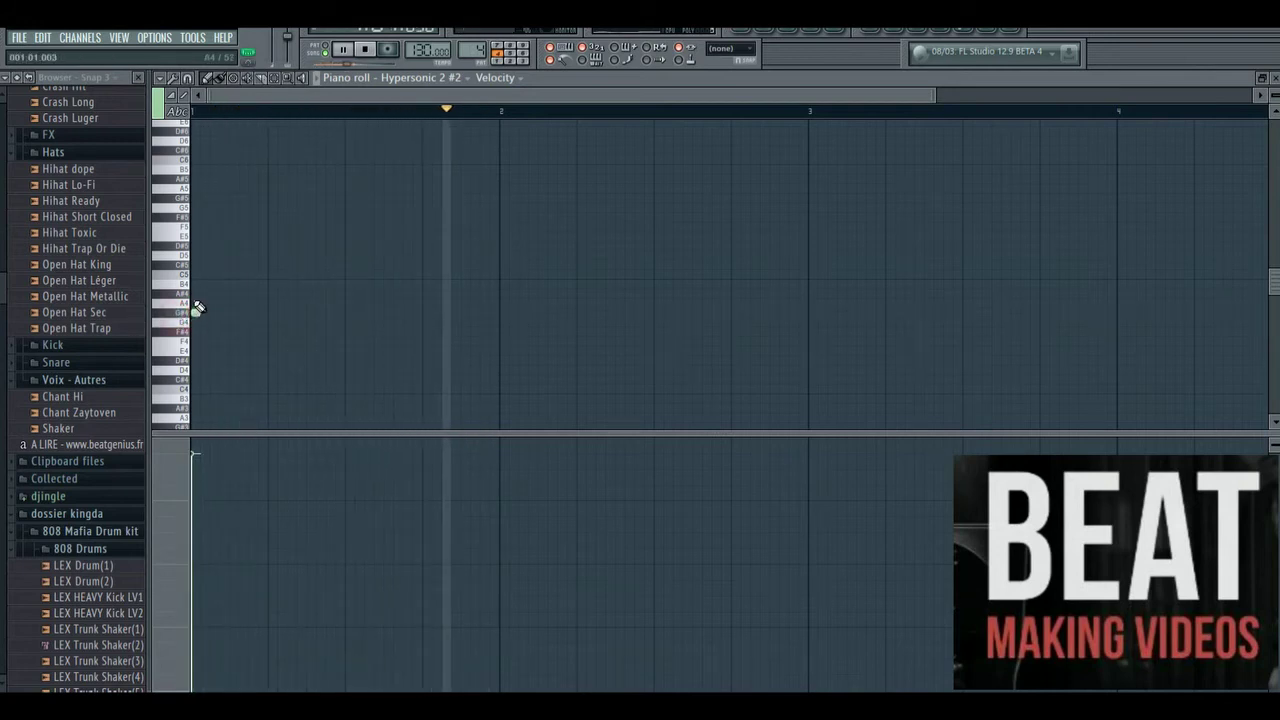
Add a second G#4 note within beat 1 and a B4 note on beat 2.
left_click(930, 96)
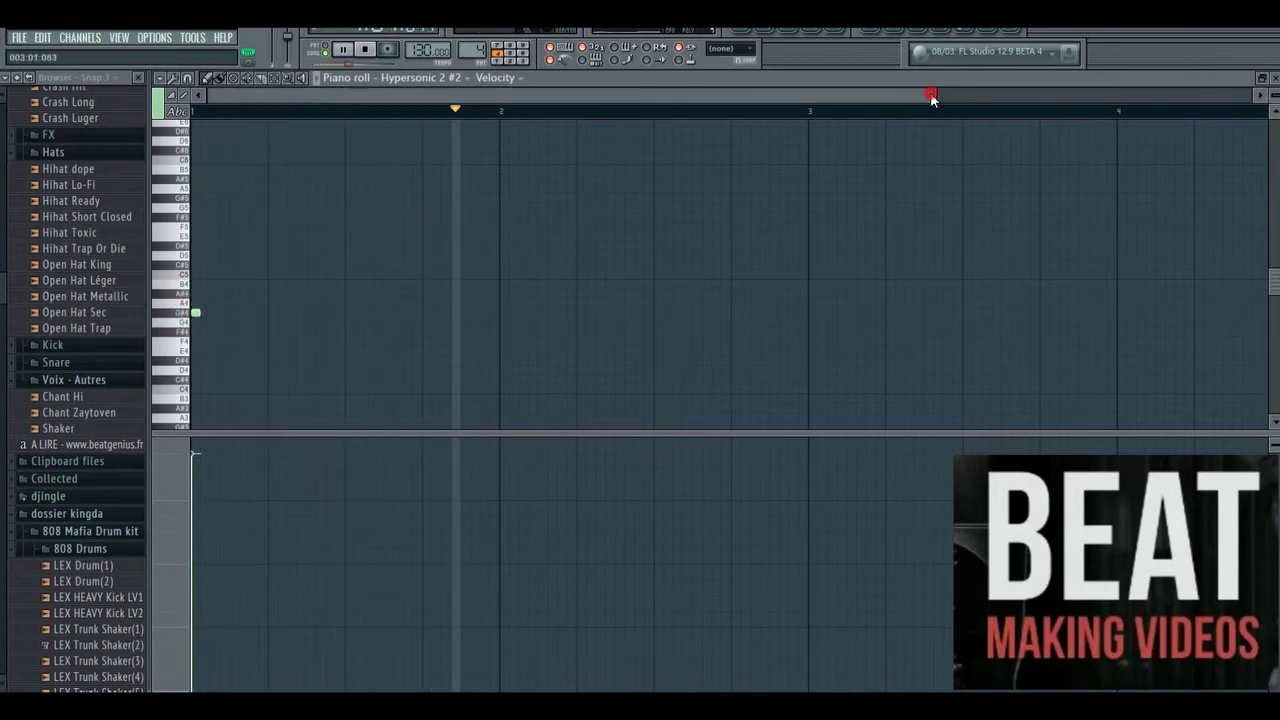
left_click_drag(932, 94, 748, 94)
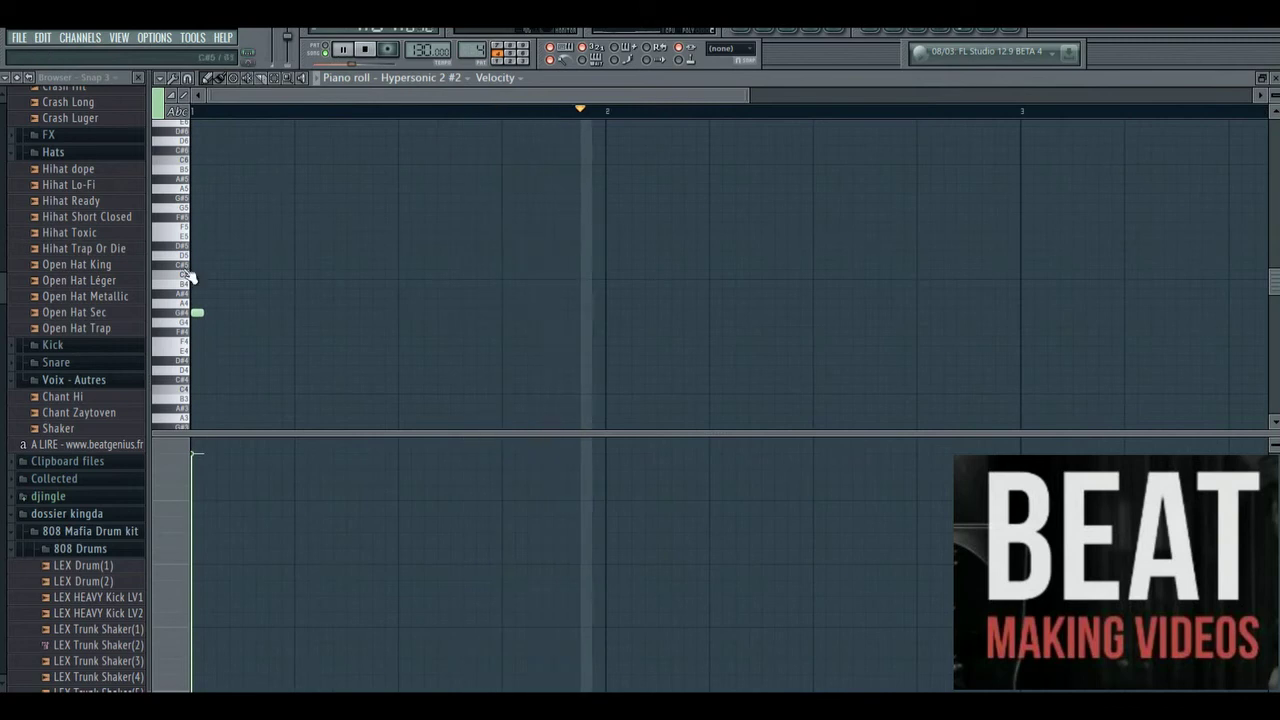
left_click(253, 257)
left_click_drag(253, 257, 233, 319)
left_click(303, 287)
right_click(249, 274)
left_click(240, 296)
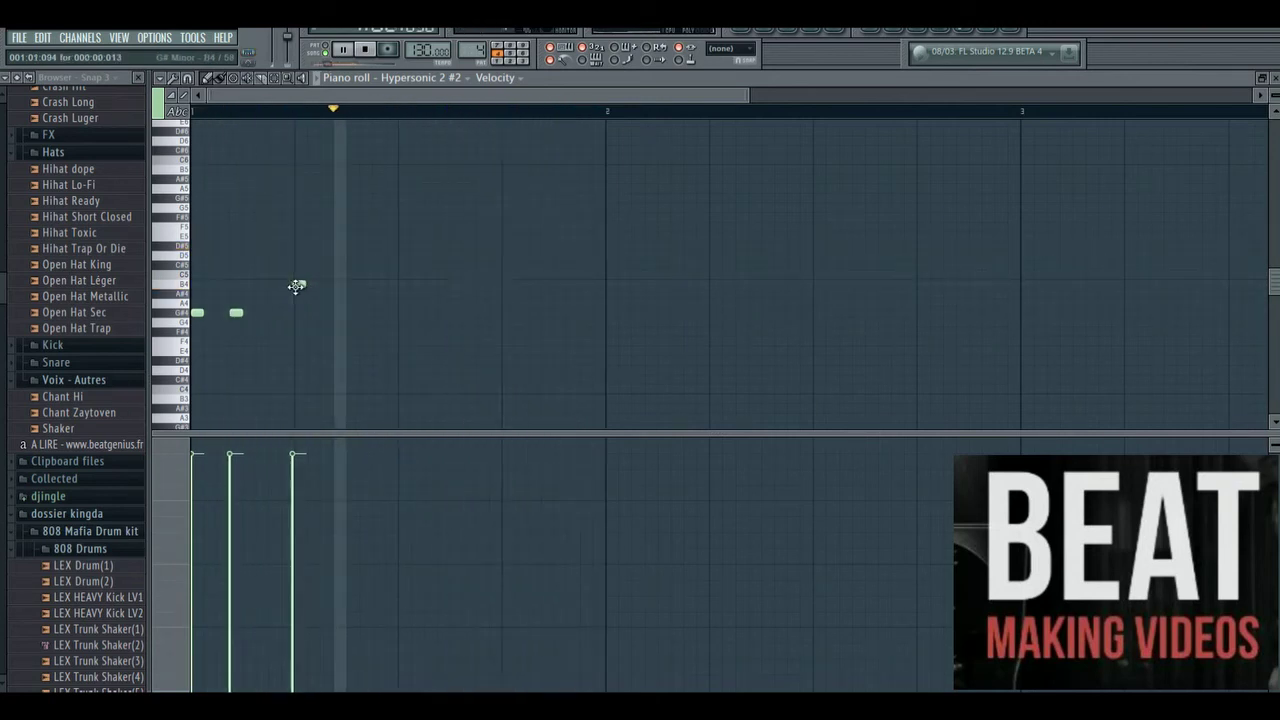
Add a second B4 note within beat 2, a D#5 note late in beat 2 and a G#4 note on beat 3.
left_click(345, 311)
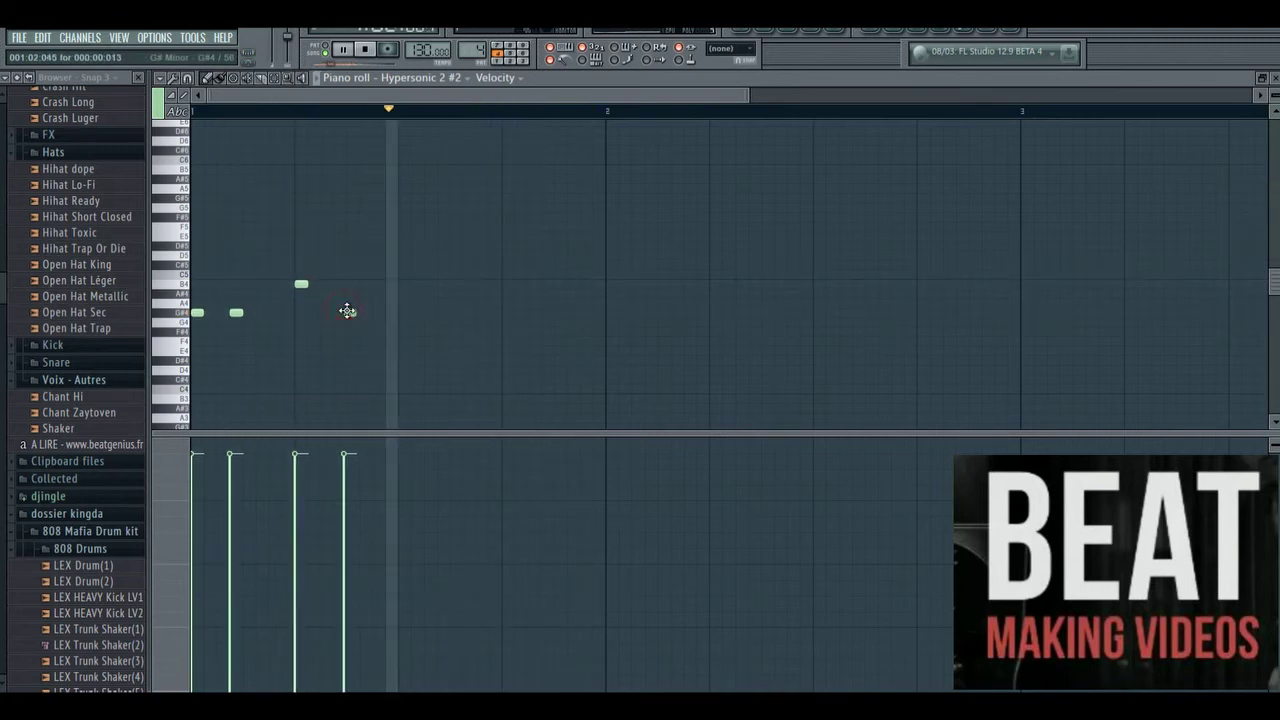
left_click_drag(347, 311, 337, 280)
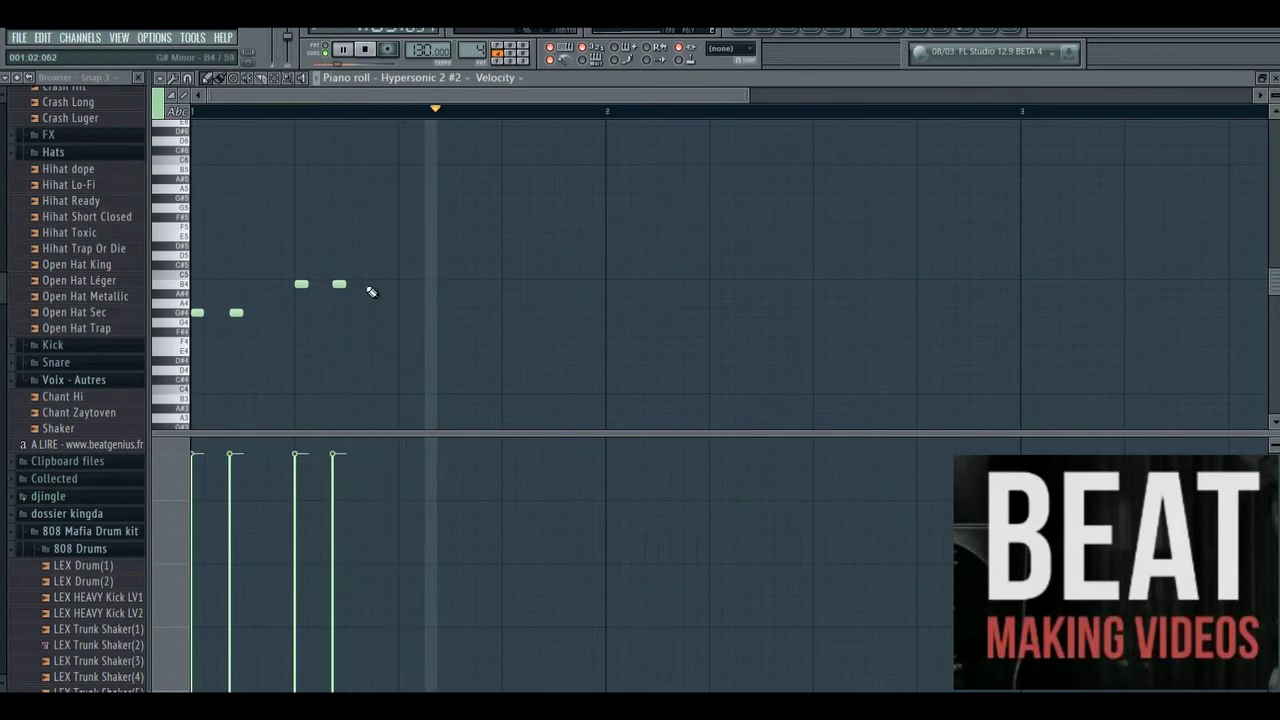
left_click(372, 249)
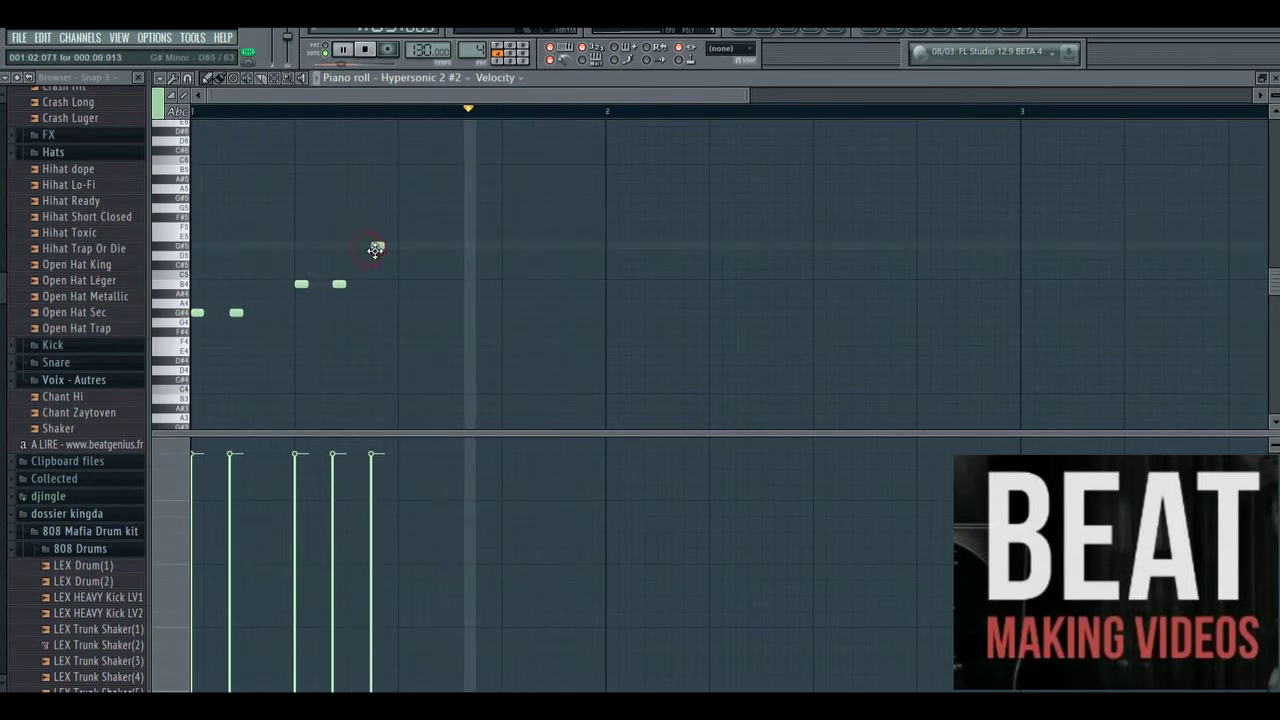
left_click(400, 313)
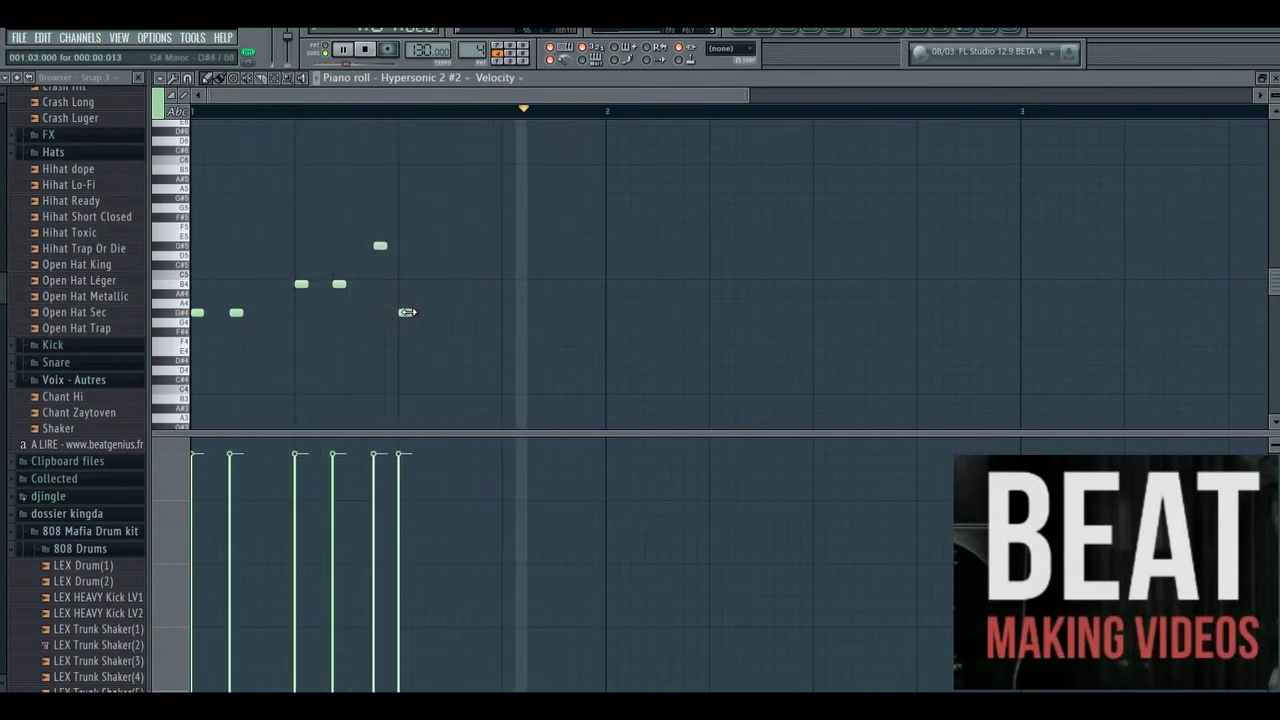
Raise the beat 3 note to B4, then add a second B4 within beat 3 and a C#5 note on beat 4.
left_click_drag(401, 311, 403, 281)
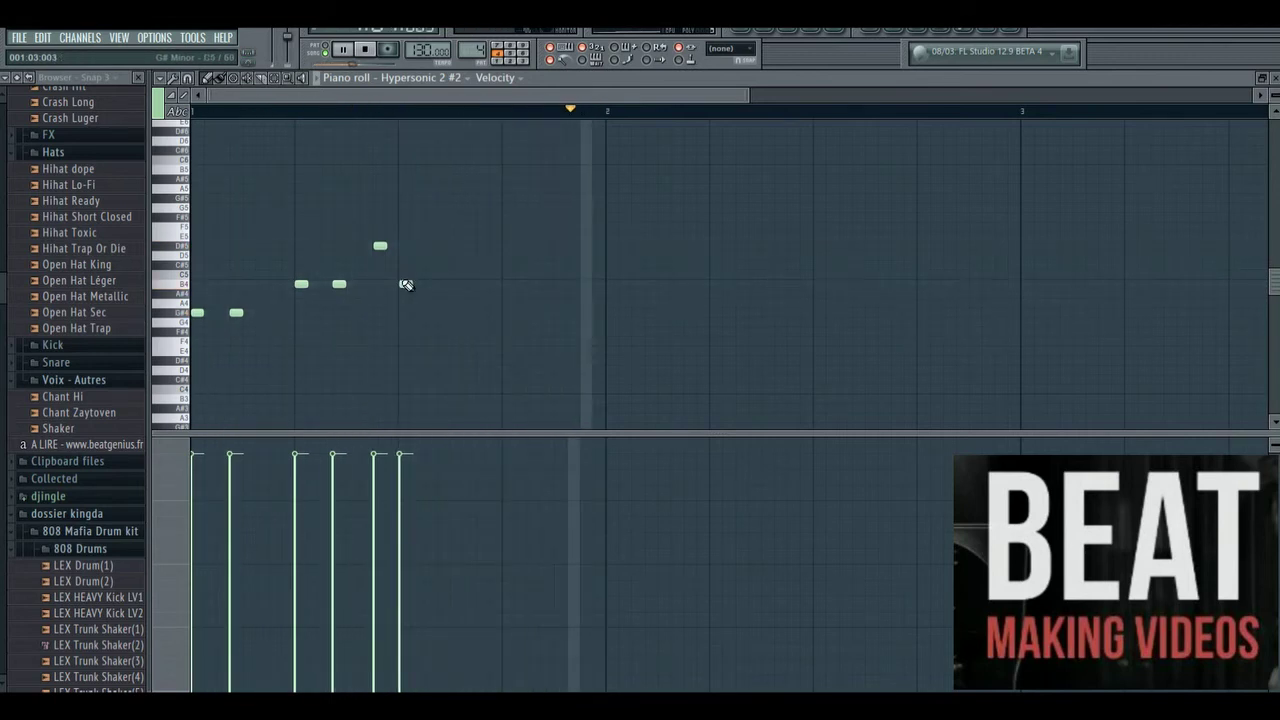
left_click(470, 285)
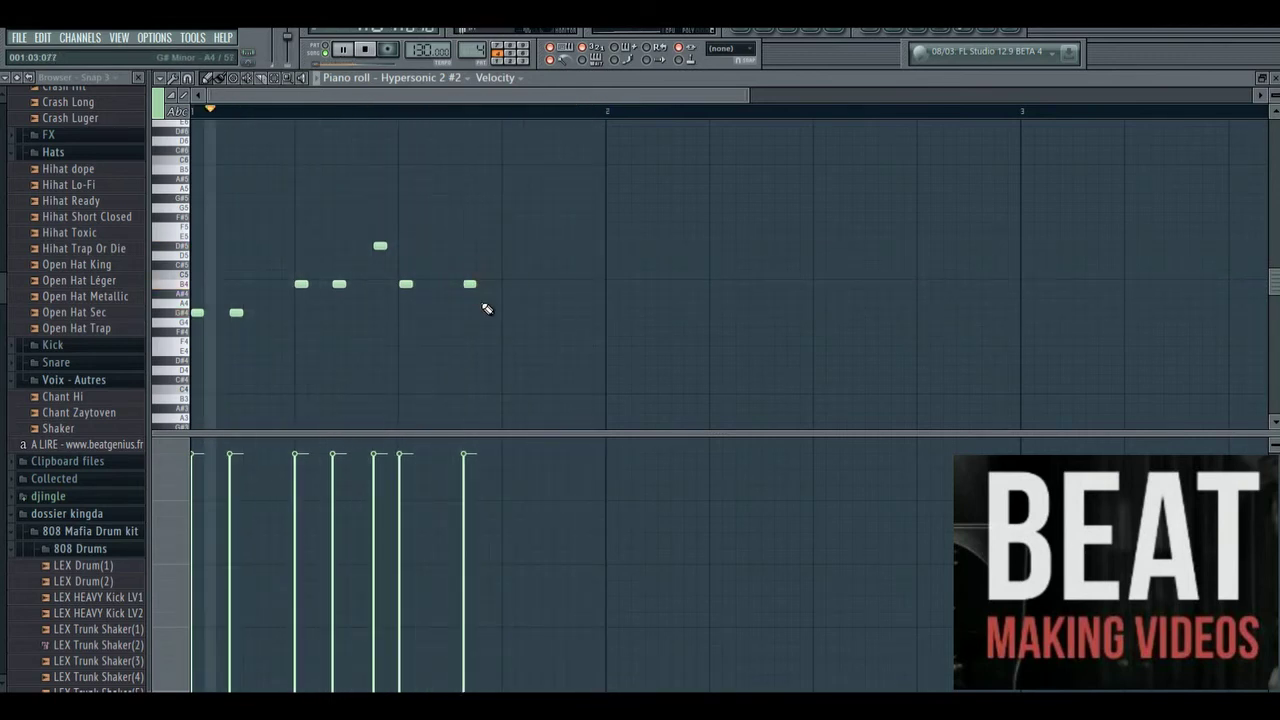
left_click(510, 313)
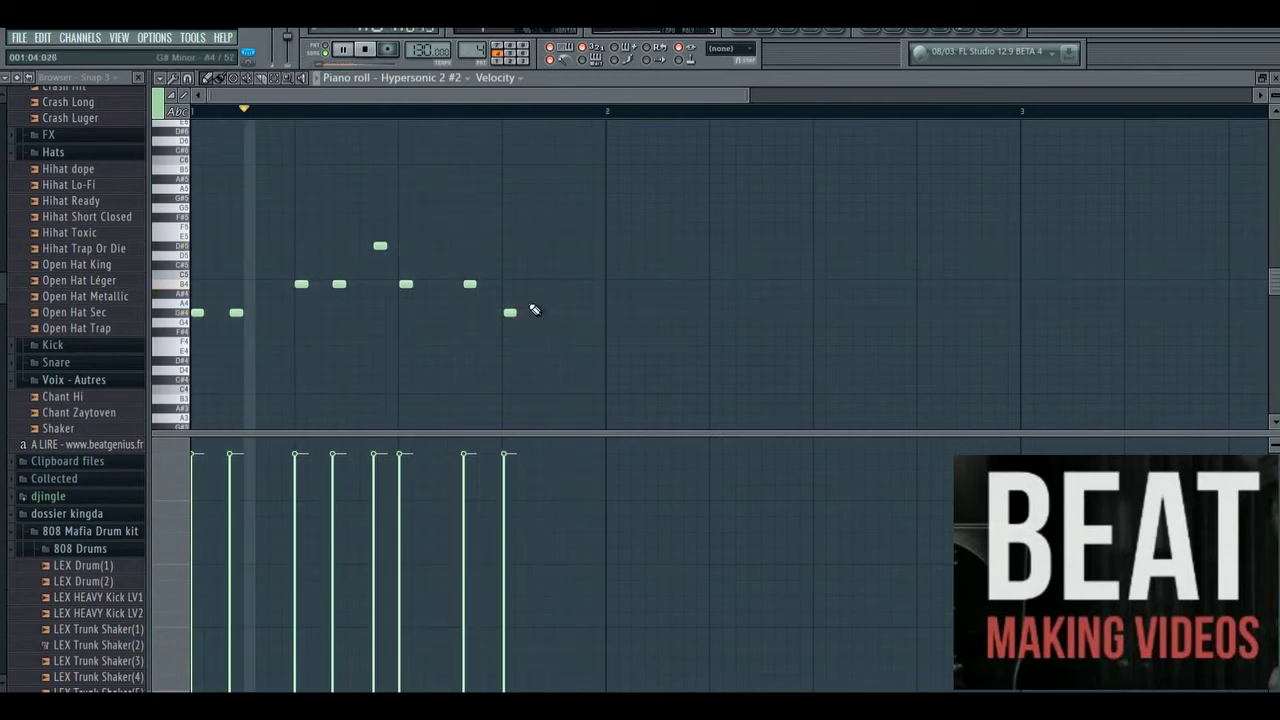
left_click_drag(509, 312, 509, 266)
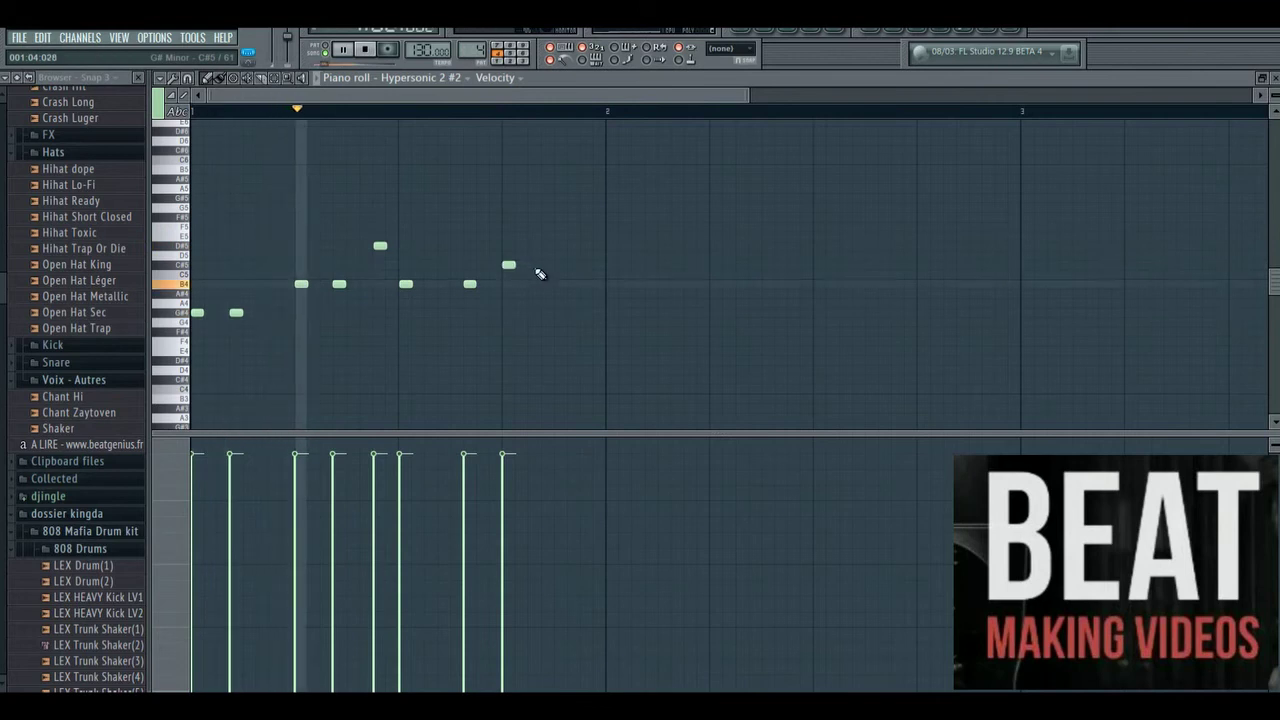
Add a second C#5 note within beat 4, and remove the trial note placed late in that beat.
left_click(545, 265)
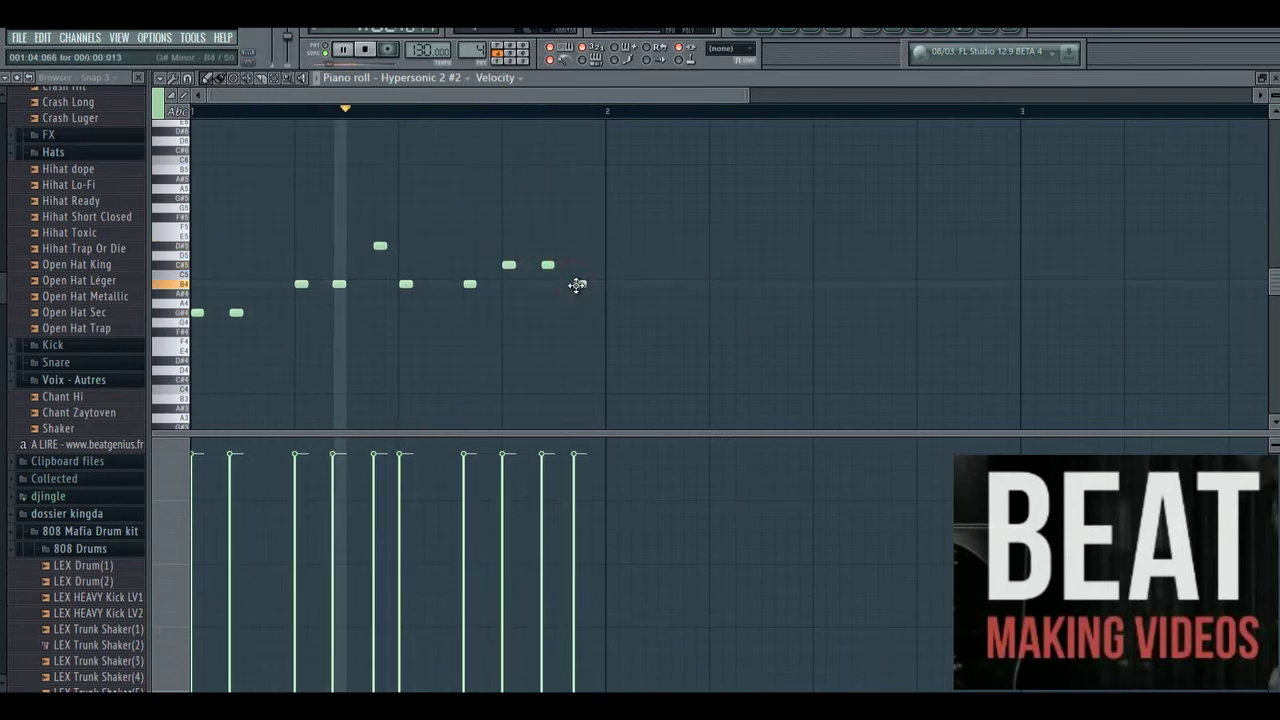
left_click_drag(581, 305, 585, 324)
right_click(587, 321)
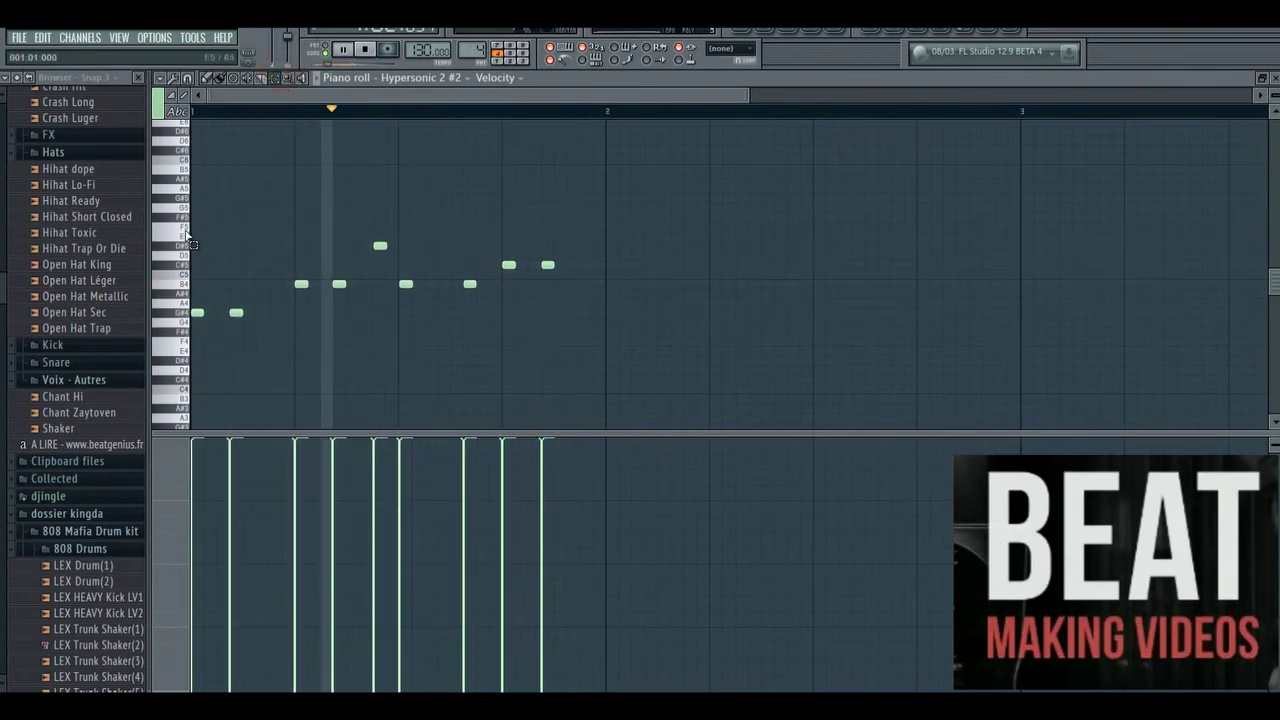
Try all melody notes an octave lower, starting on G#3, and return them to their original pitch.
key("ctrl+a")
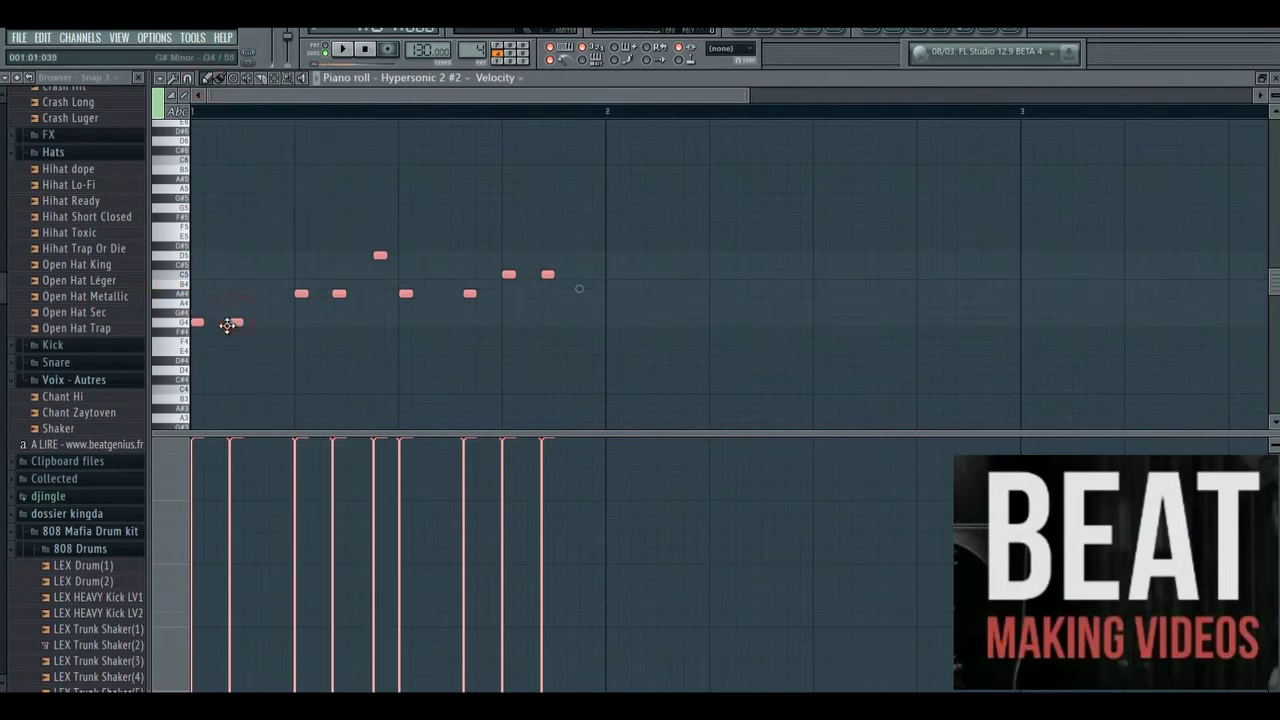
left_click_drag(212, 372, 196, 408)
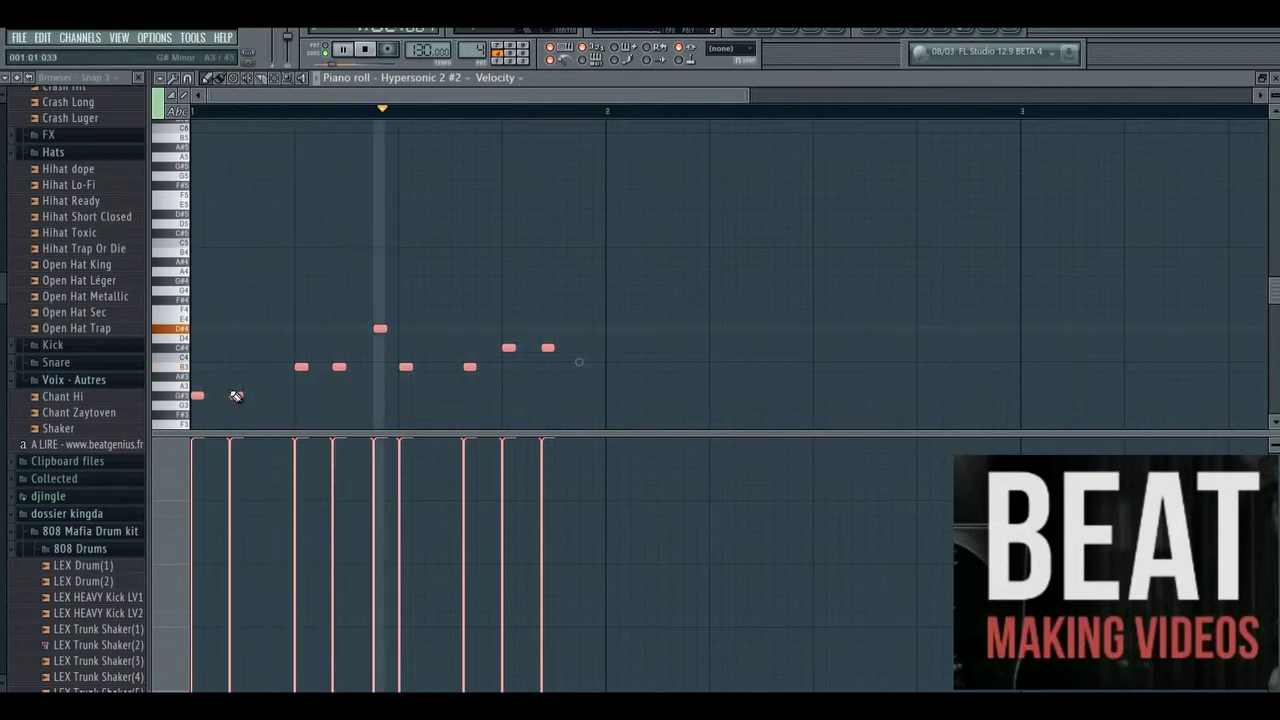
left_click_drag(198, 397, 219, 325)
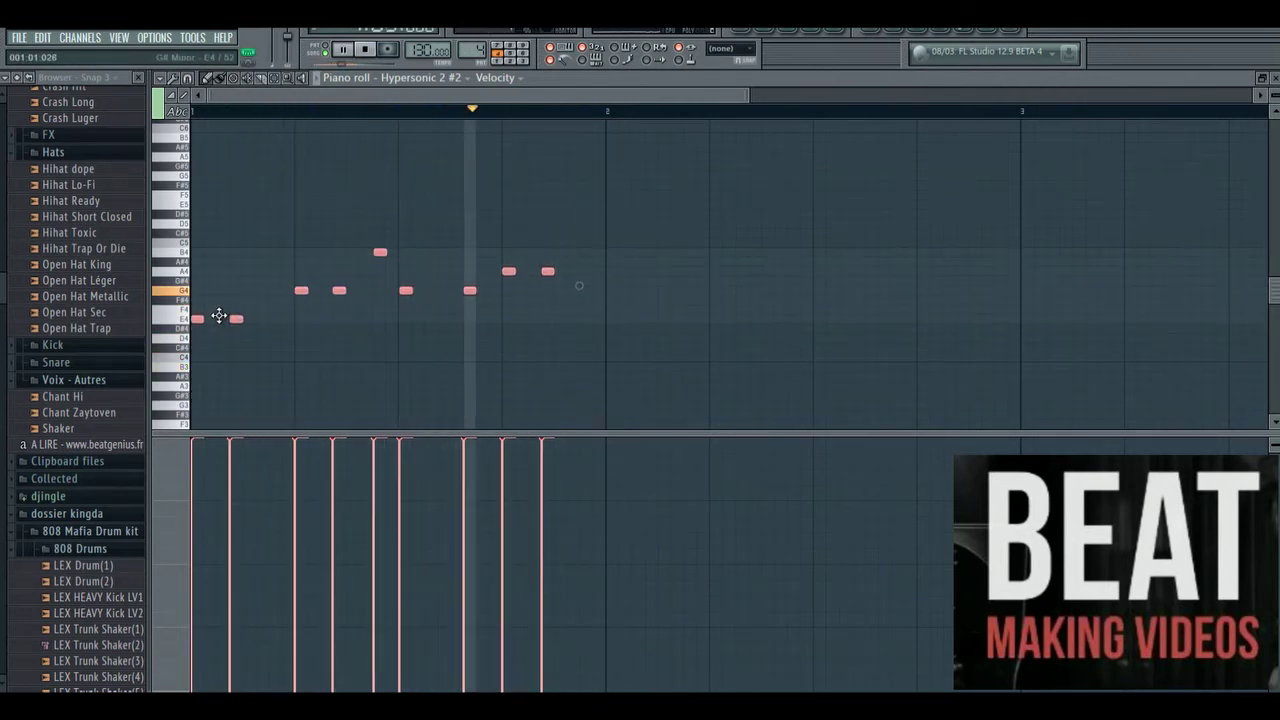
left_click_drag(210, 330, 197, 276)
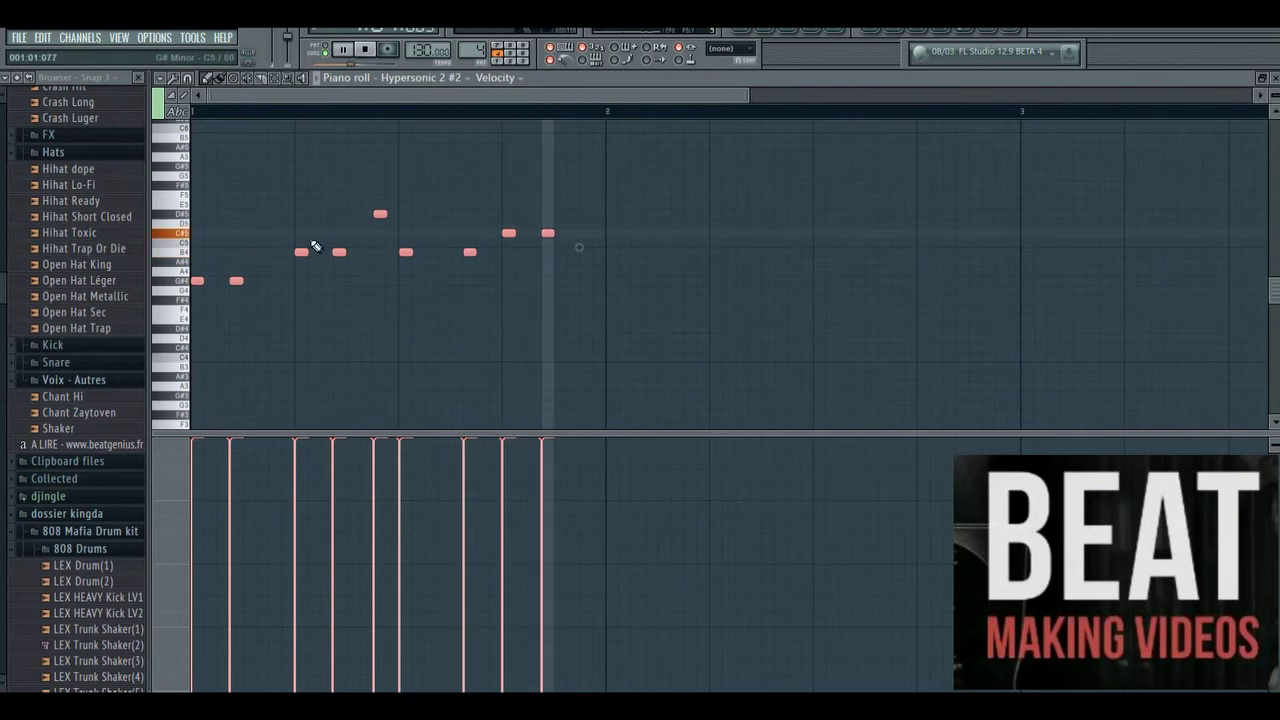
Add lower notes in bar 1: G#3 at the start, B3 on beat 2 and G#3 late in beat 2.
scroll(487, 247, "down", 2)
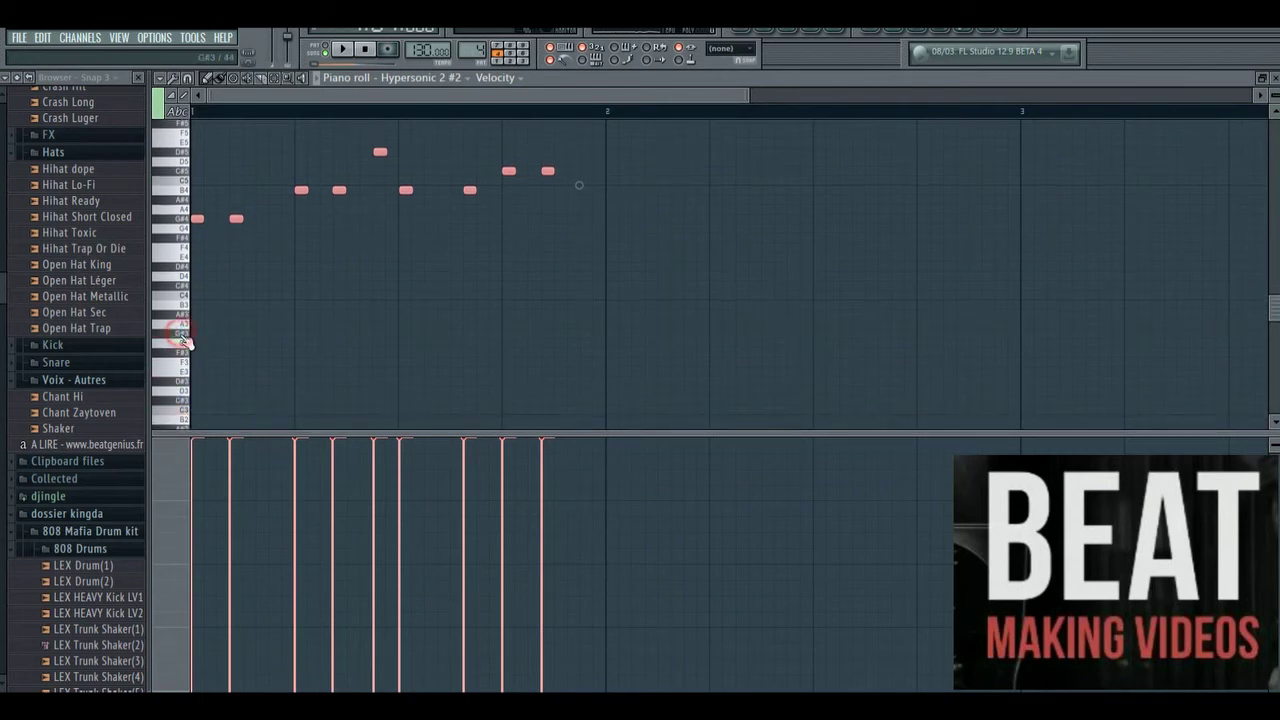
left_click(301, 307)
left_click(352, 314)
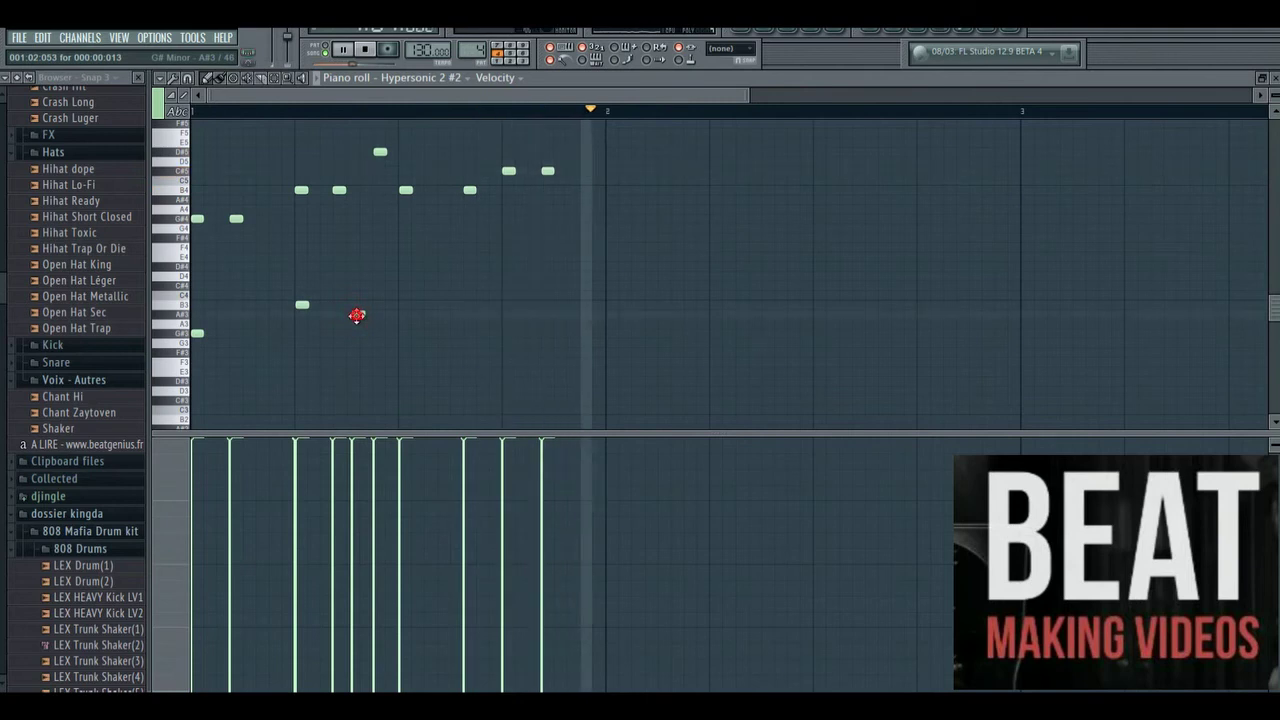
left_click_drag(357, 316, 367, 335)
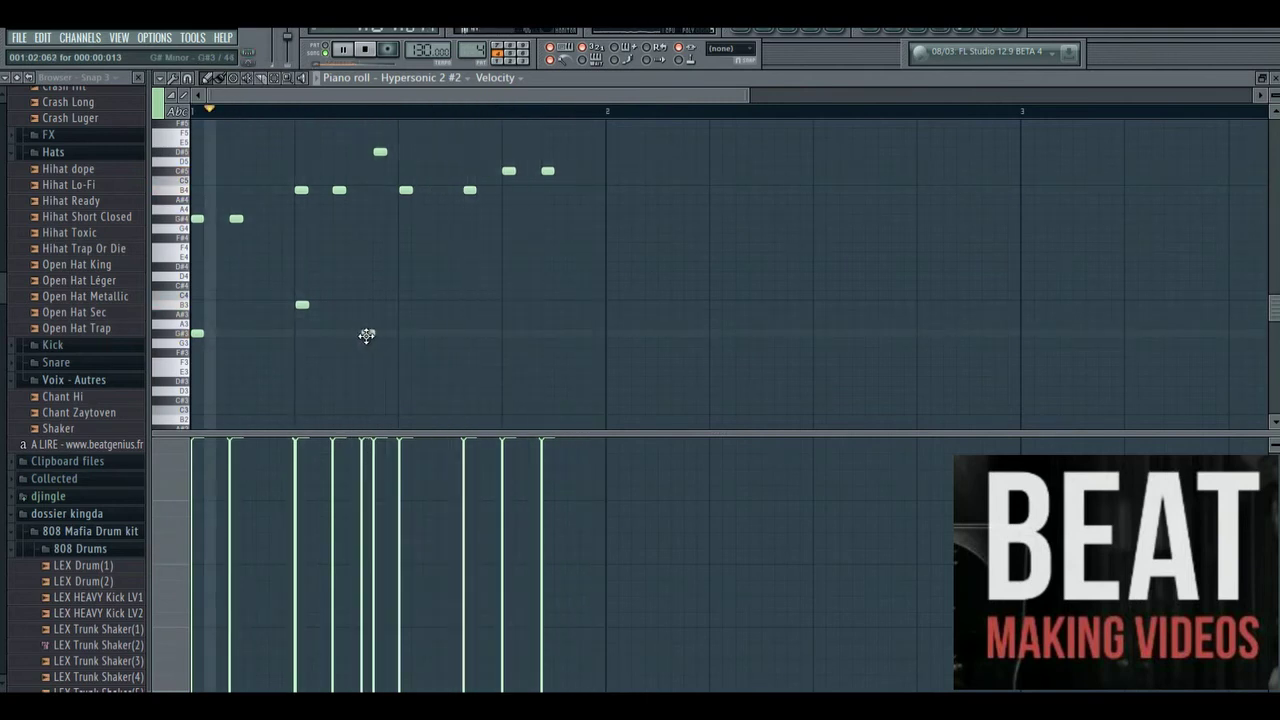
Add a C#4 note in the middle of beat 3 and shift the beat 2 G#3 note slightly earlier.
left_click(451, 331)
left_click_drag(456, 333, 456, 288)
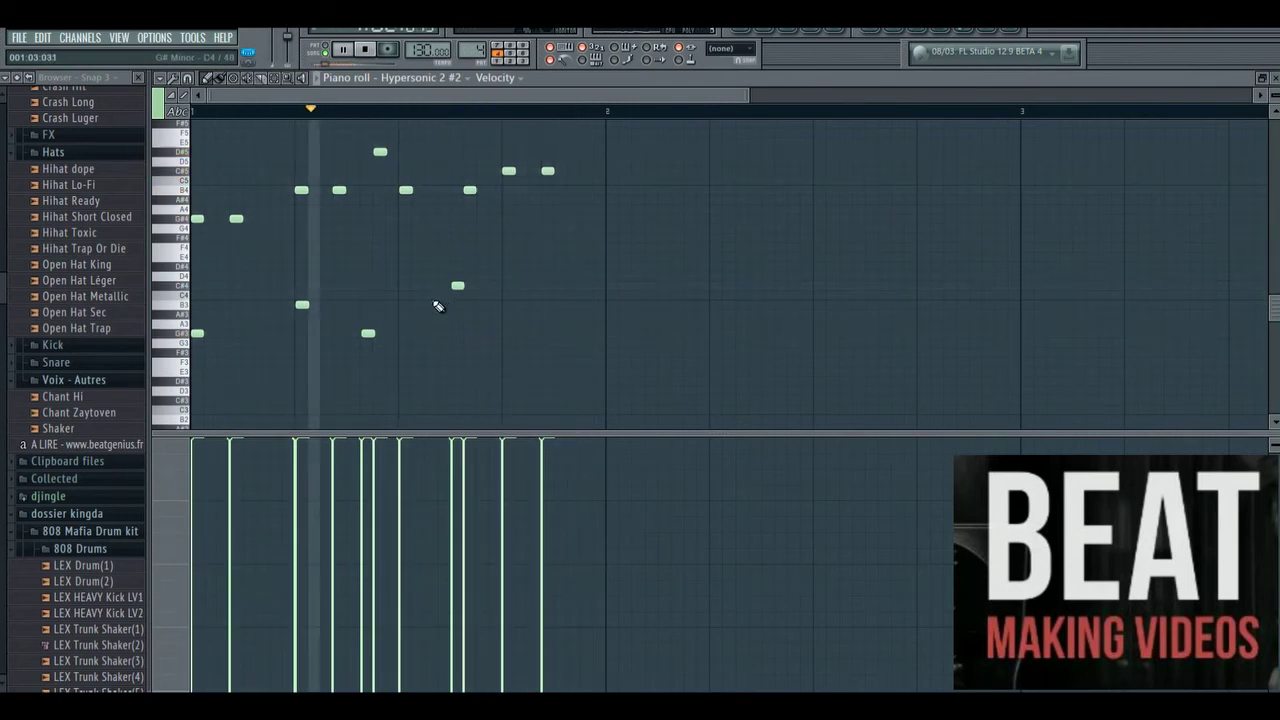
right_click(364, 334)
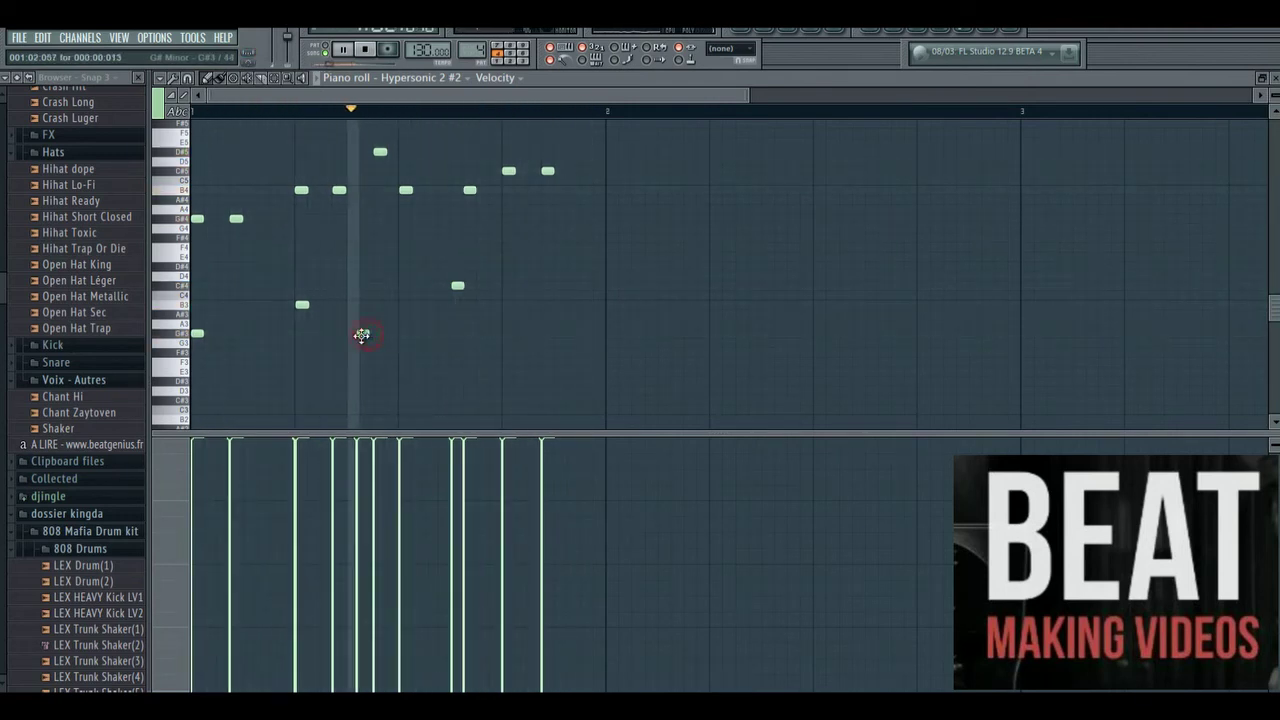
left_click(361, 334)
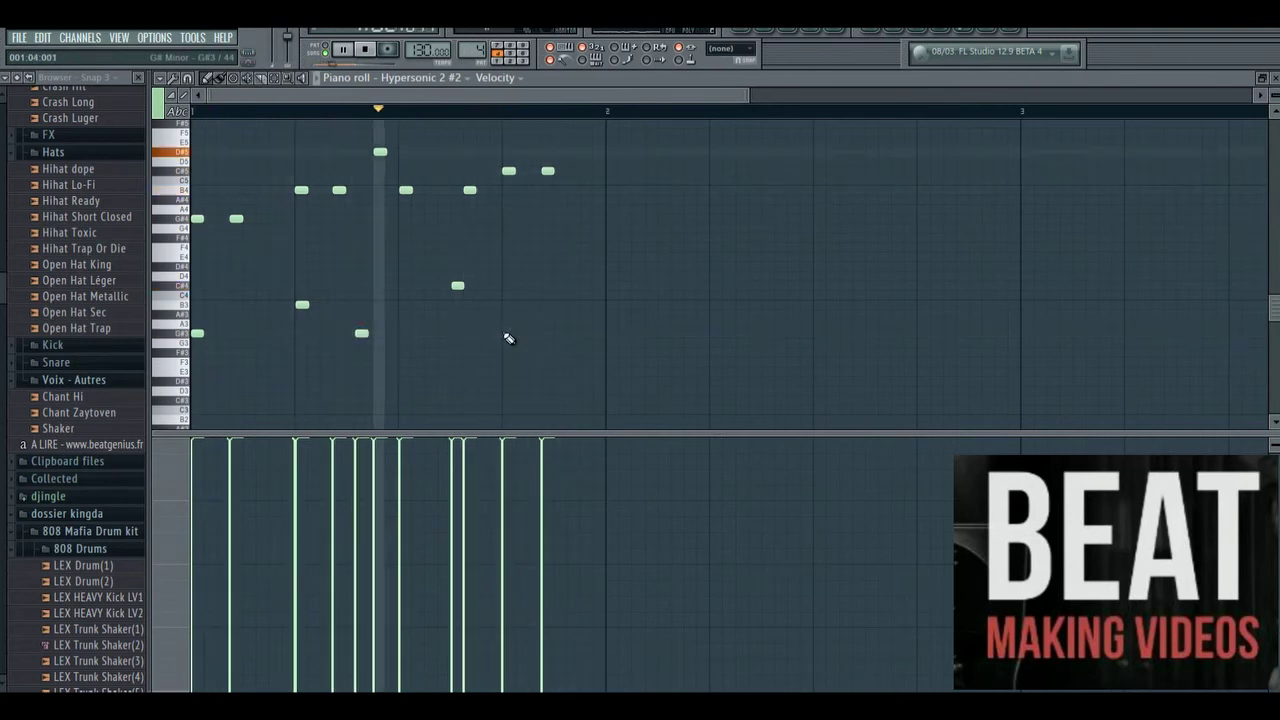
Add a G#3 note on beat 4 and a B3 note late in beat 4 of bar 1.
left_click(558, 289)
right_click(564, 290)
left_click(578, 307)
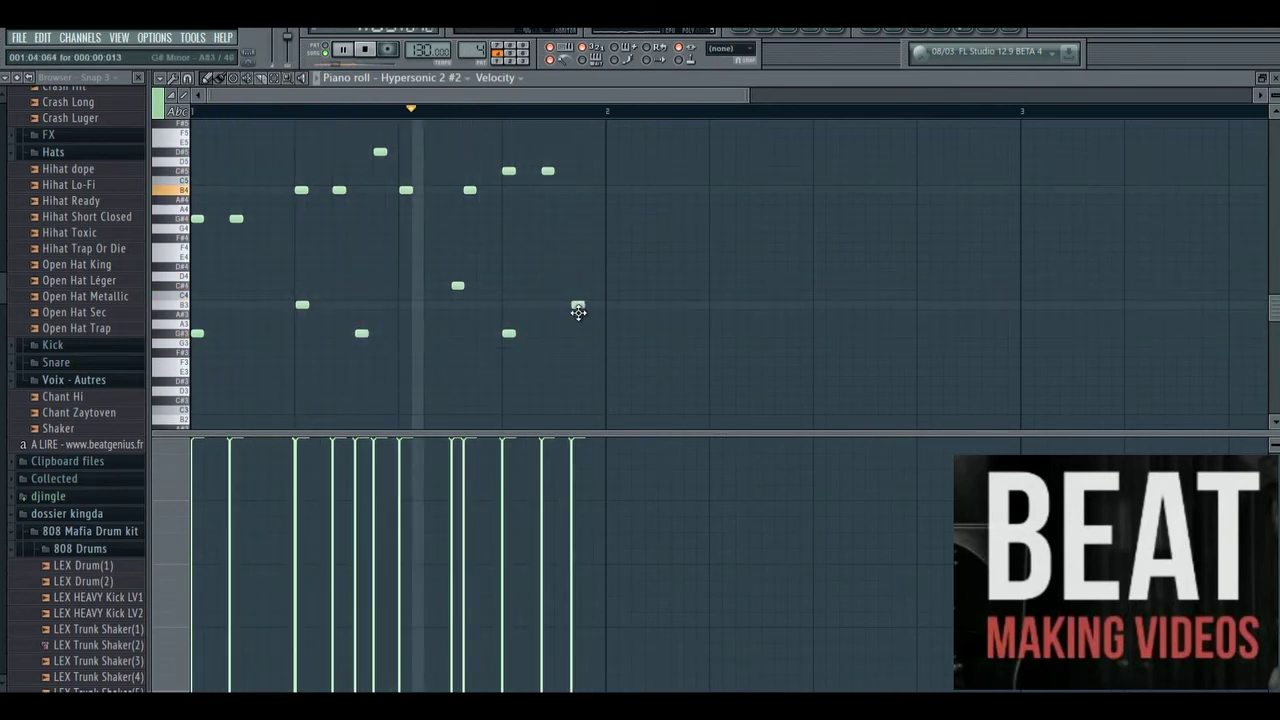
right_click(578, 306)
left_click(574, 307)
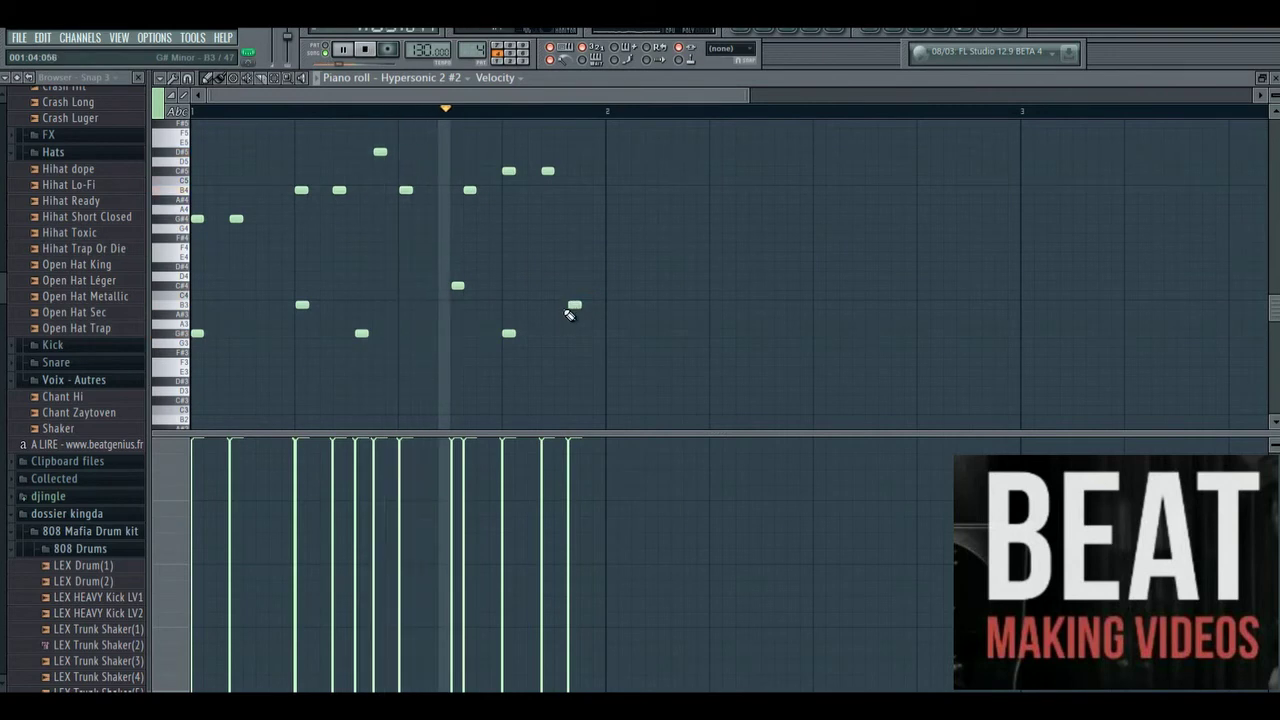
Fine-tune the low note timing by moving the beat 2 G#3 slightly later and the beat 3 C#4 slightly earlier.
right_click(361, 334)
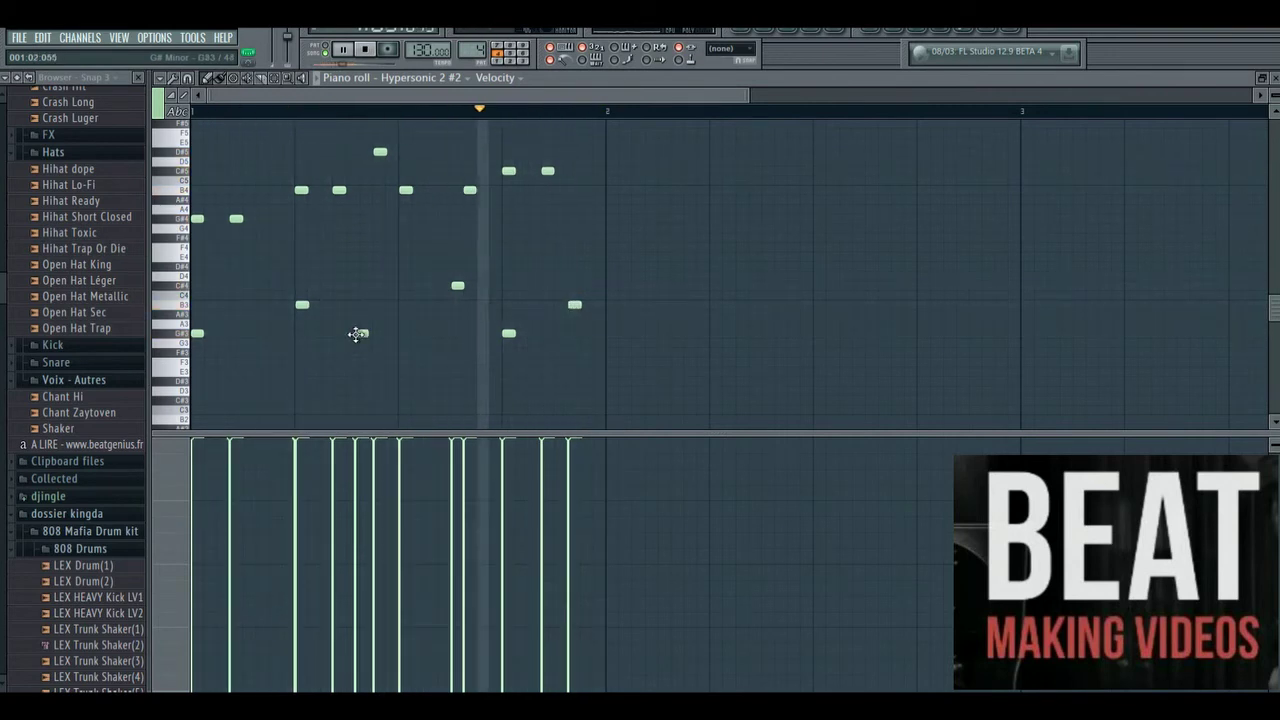
left_click(363, 334)
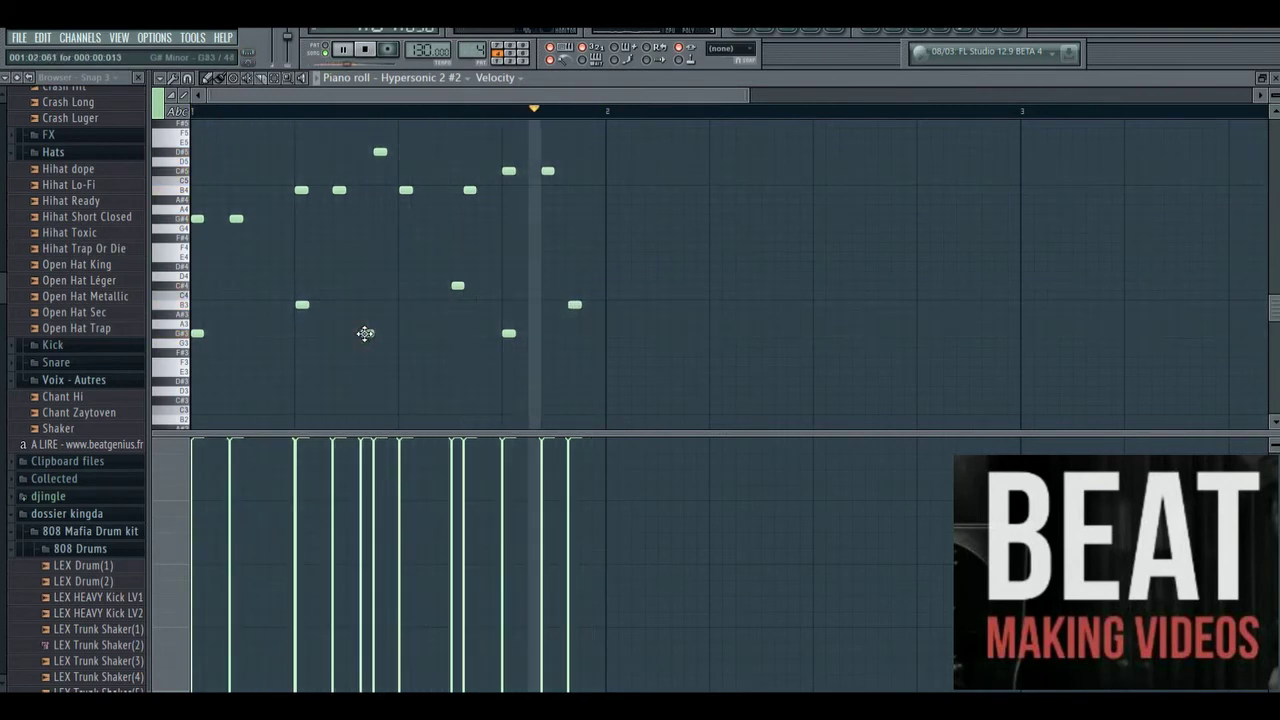
right_click(457, 286)
left_click(451, 287)
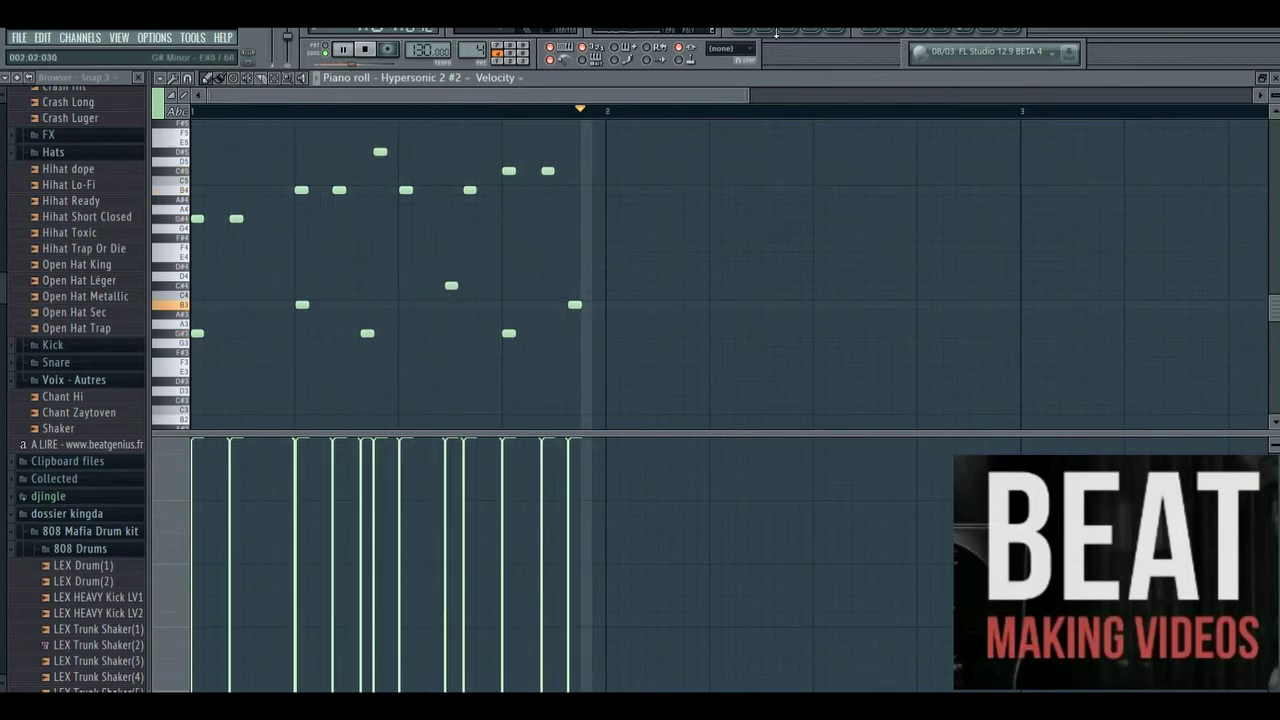
In the playlist, extend the loop selection over bars 1 and 2 and lengthen the Shamisen clip to two bars.
left_click(741, 29)
left_click(226, 154)
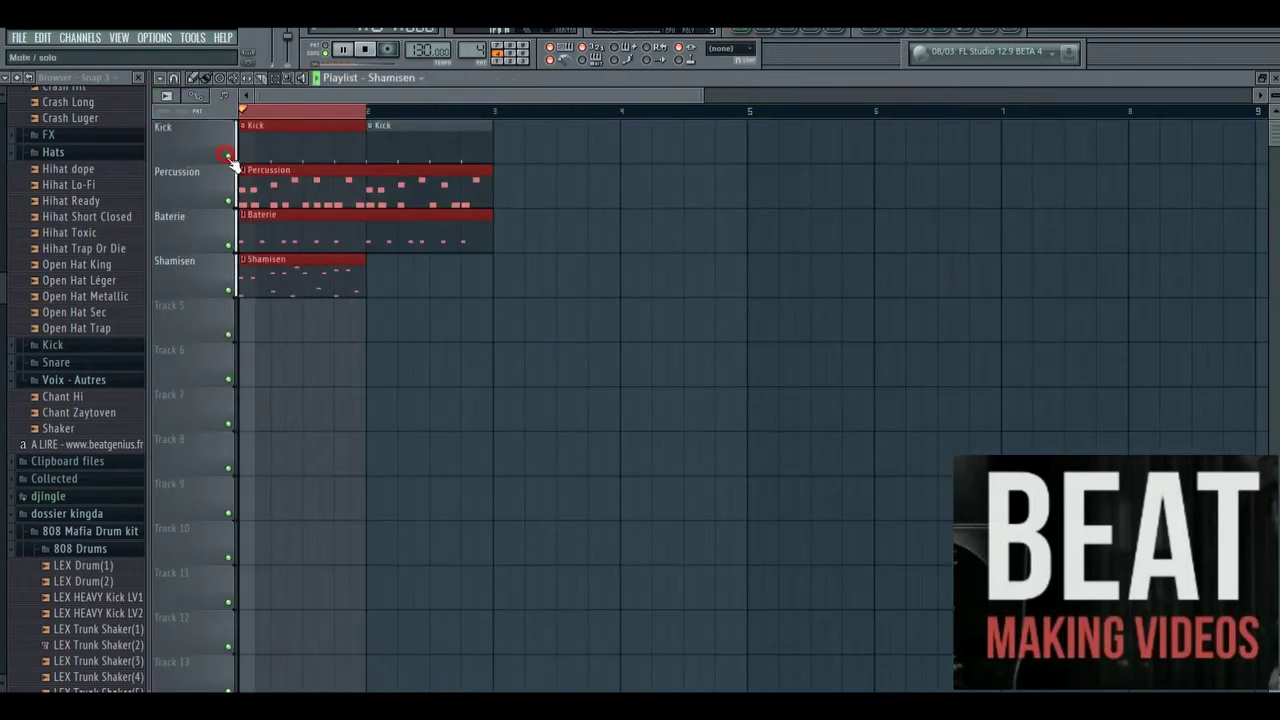
left_click_drag(494, 112, 240, 110)
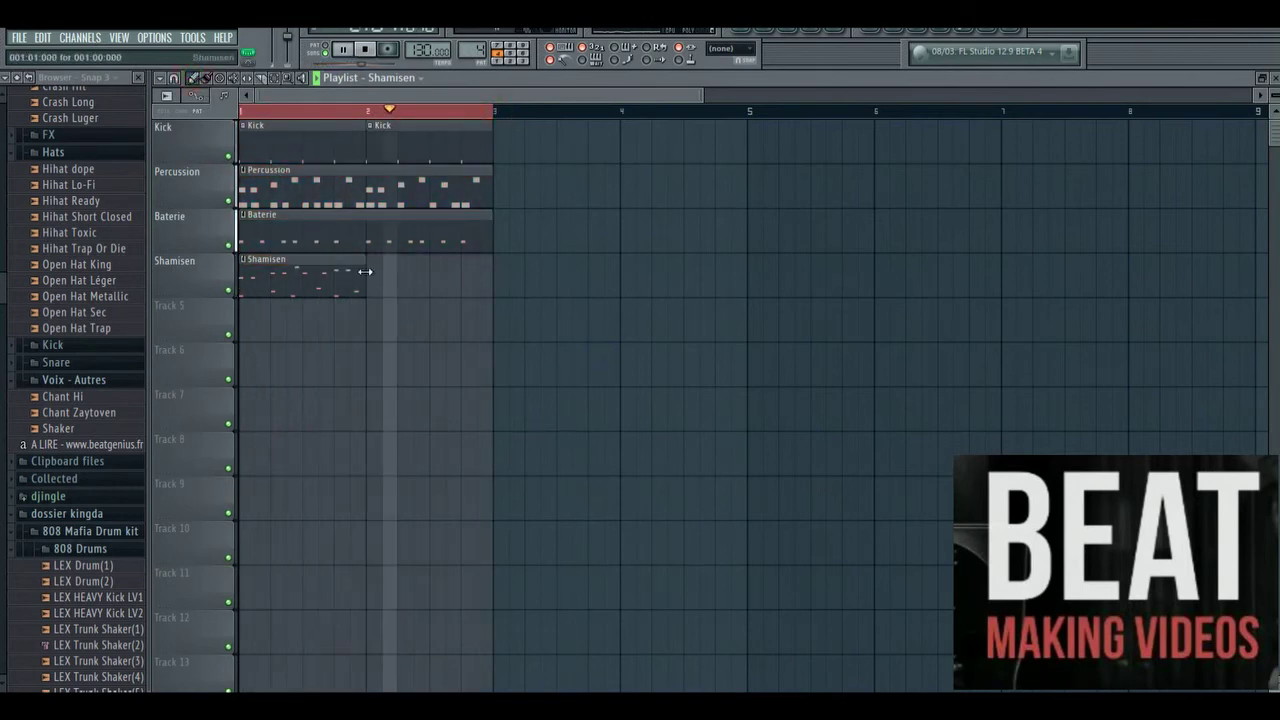
left_click_drag(362, 272, 440, 272)
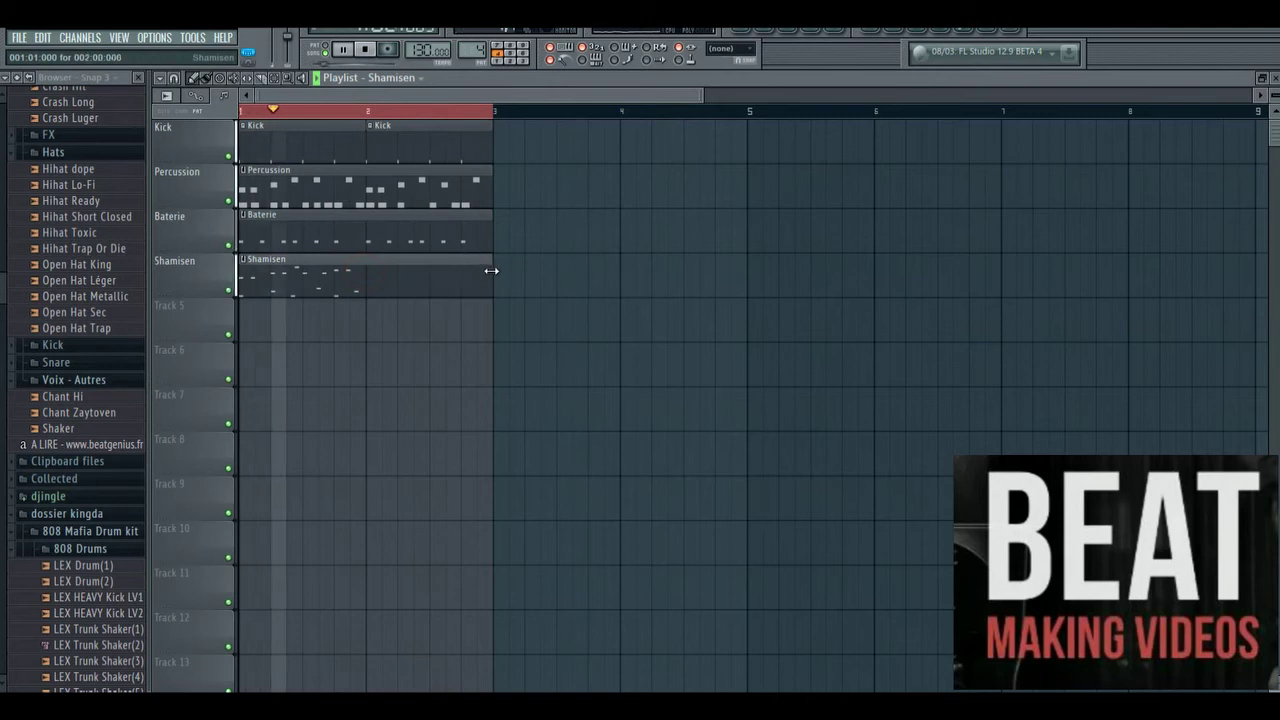
In the Hypersonic 2 #2 piano roll, duplicate the upper melody notes G#4 to D#5 and align the copy to the start of bar 2.
left_click(792, 32)
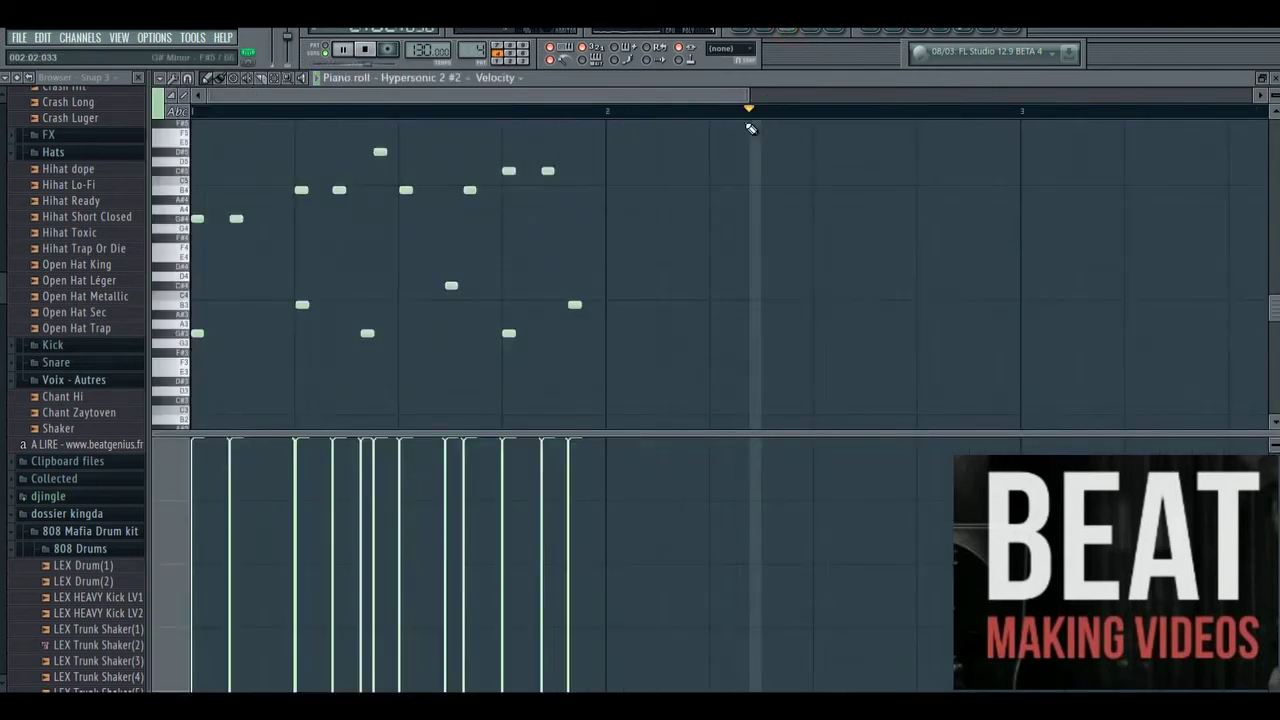
left_click(279, 77)
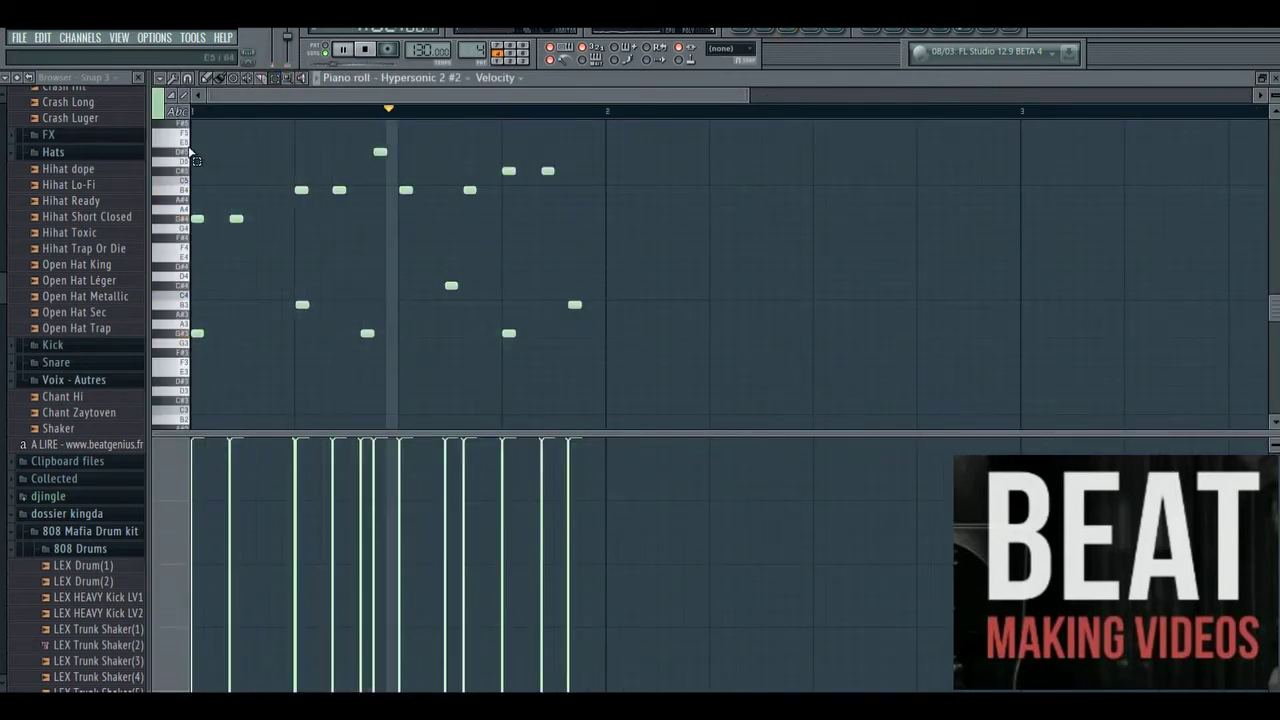
left_click_drag(175, 123, 178, 211)
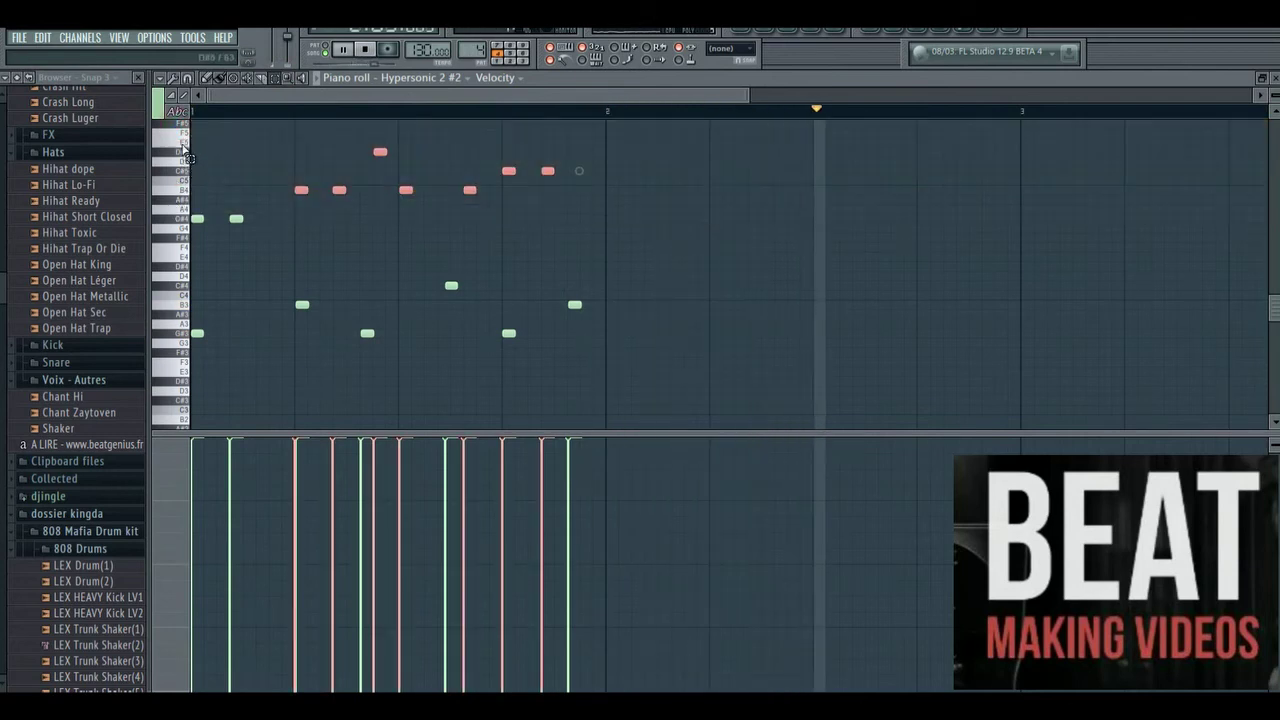
left_click_drag(186, 157, 184, 222)
key("space")
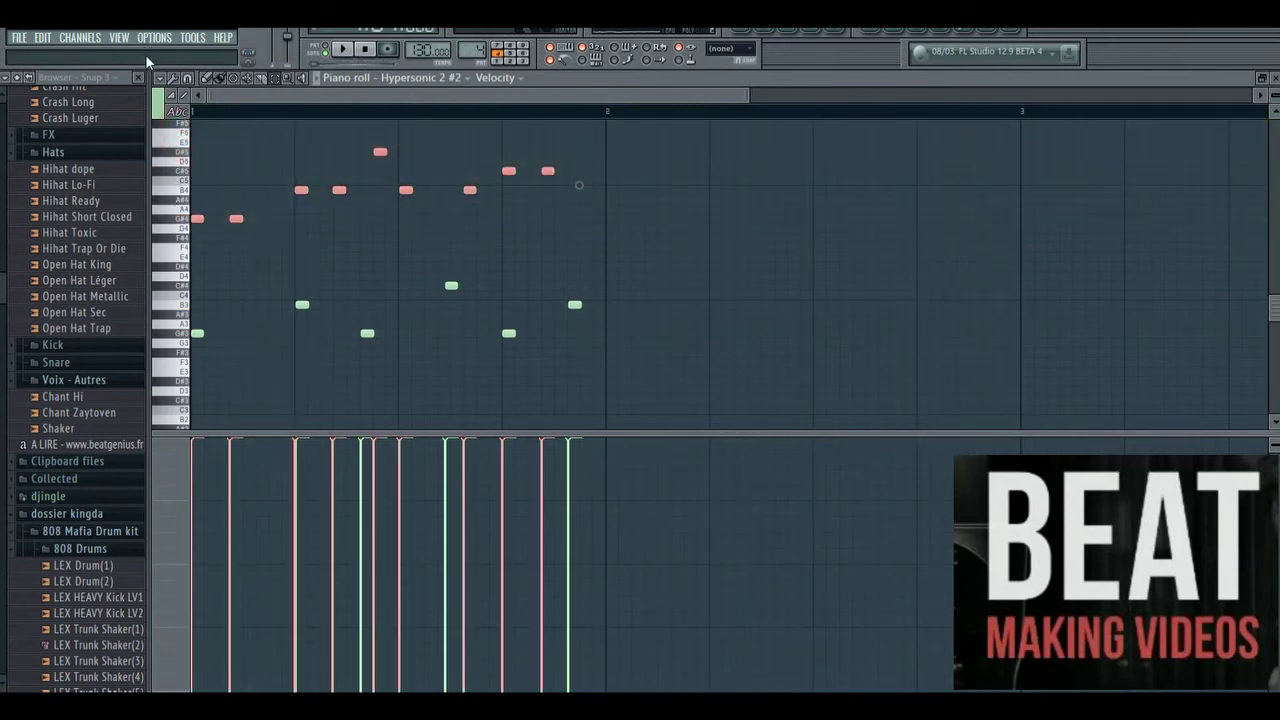
left_click(157, 80)
mouse_move(200, 115)
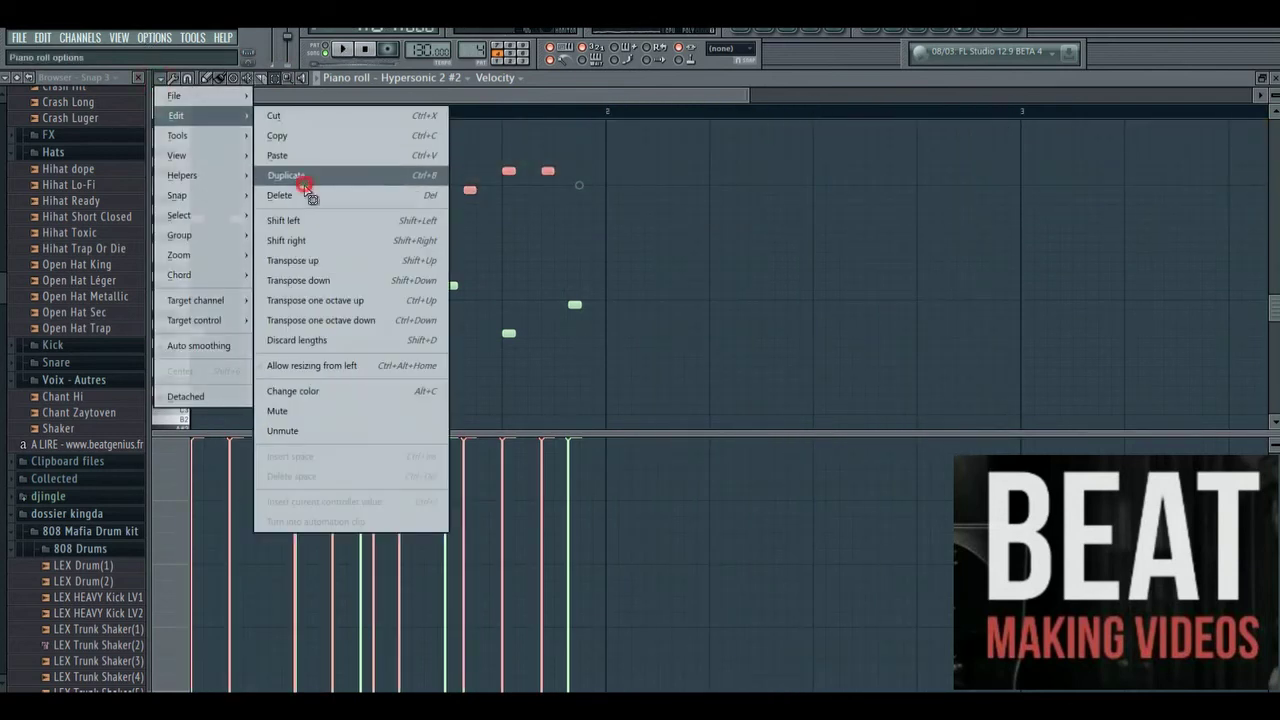
left_click(303, 178)
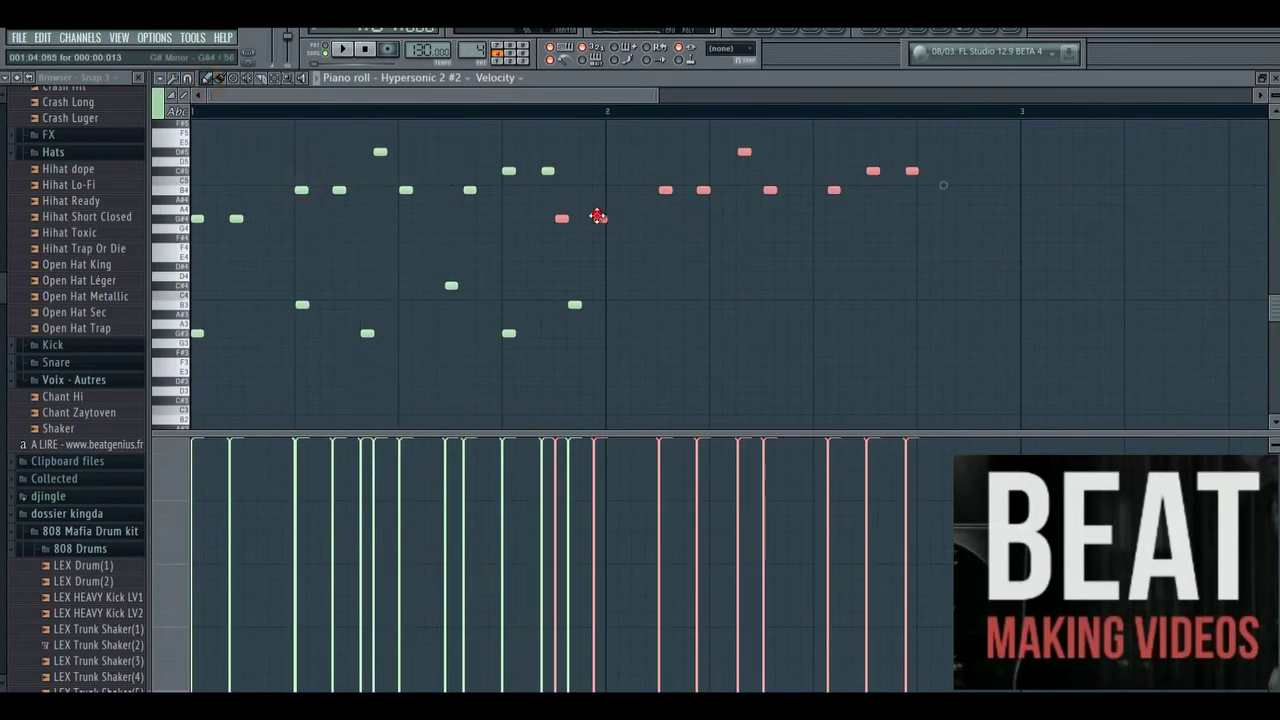
left_click_drag(597, 216, 645, 213)
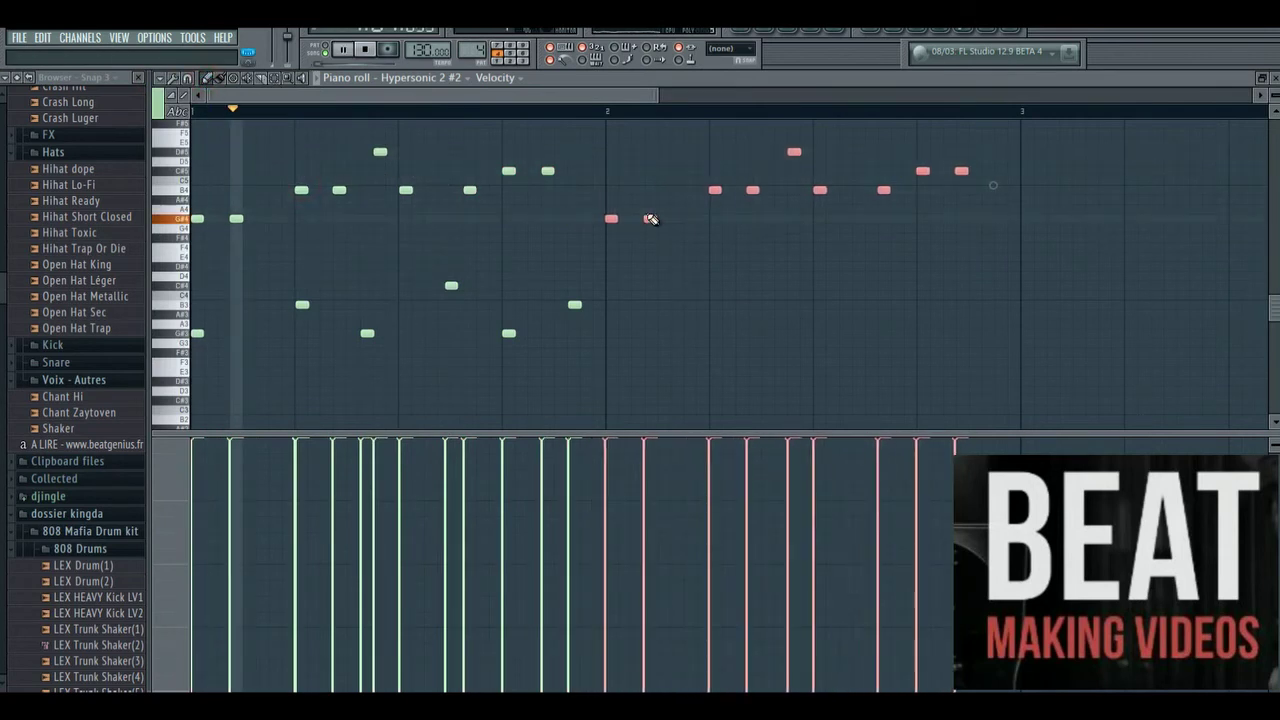
left_click(668, 218)
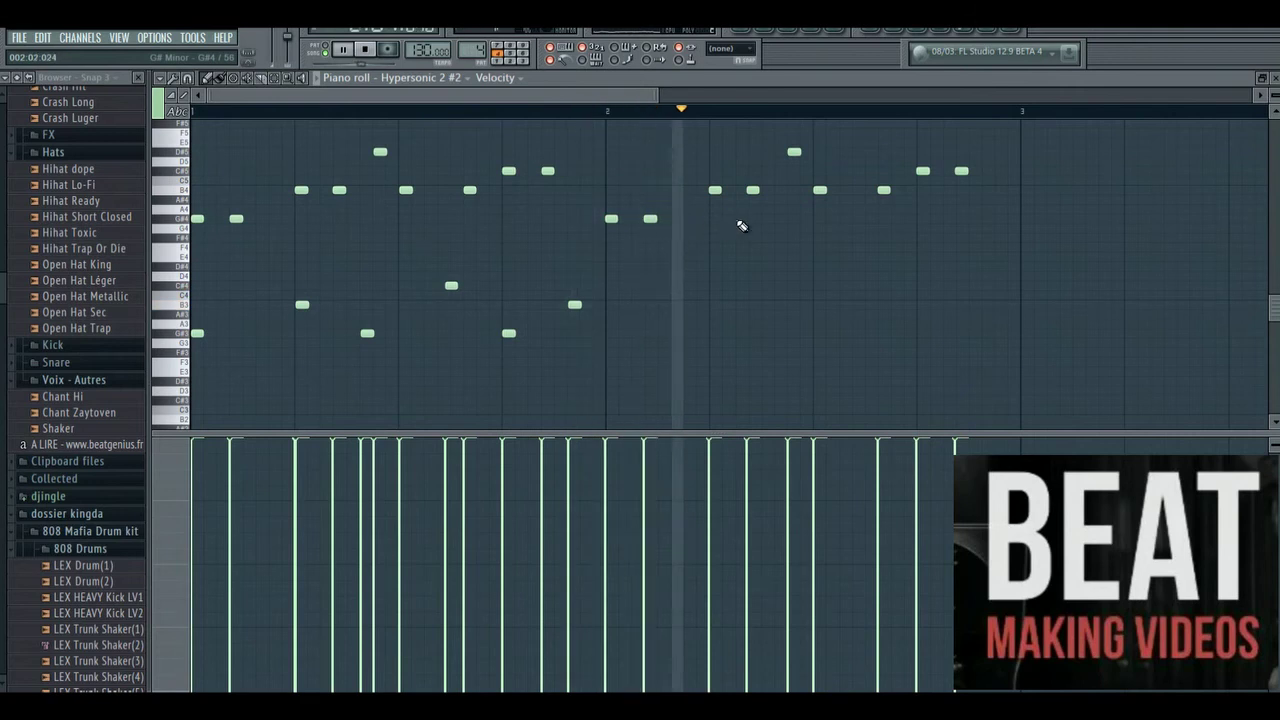
Add lower notes in bar 2: G#3 at the start, B3 on beat 2 and C#4 within beat 2.
left_click(614, 333)
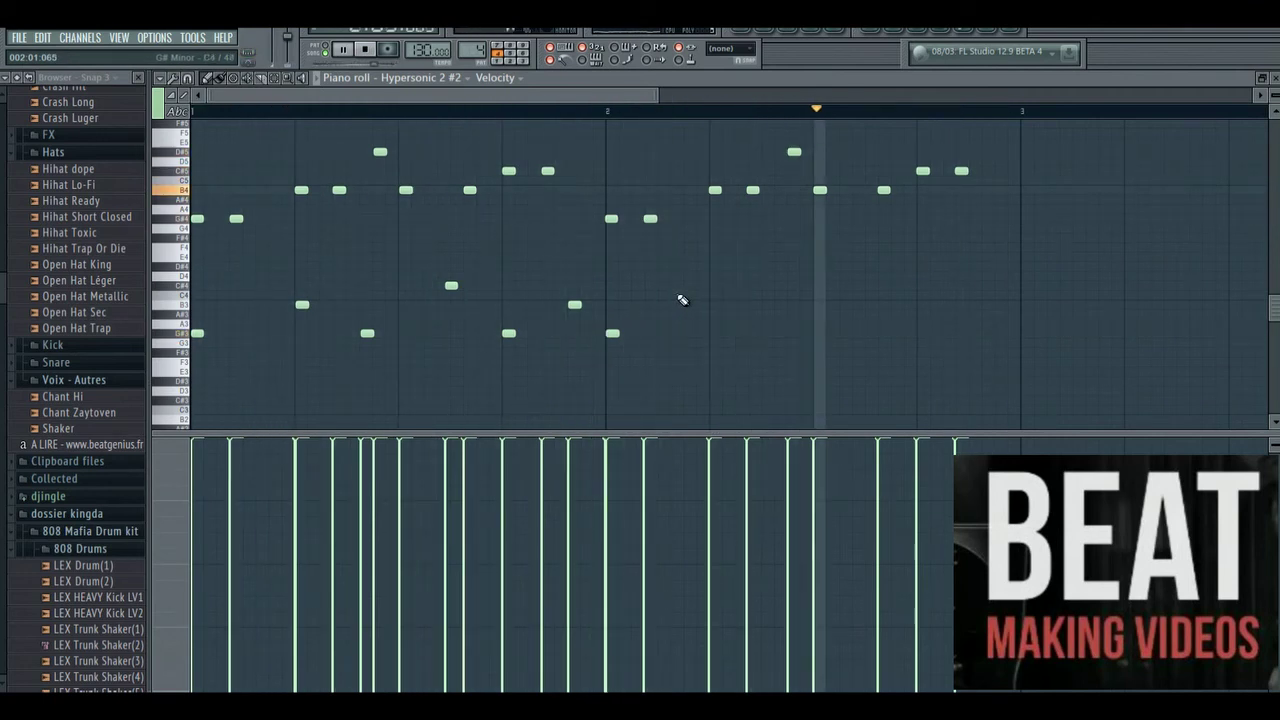
left_click(716, 305)
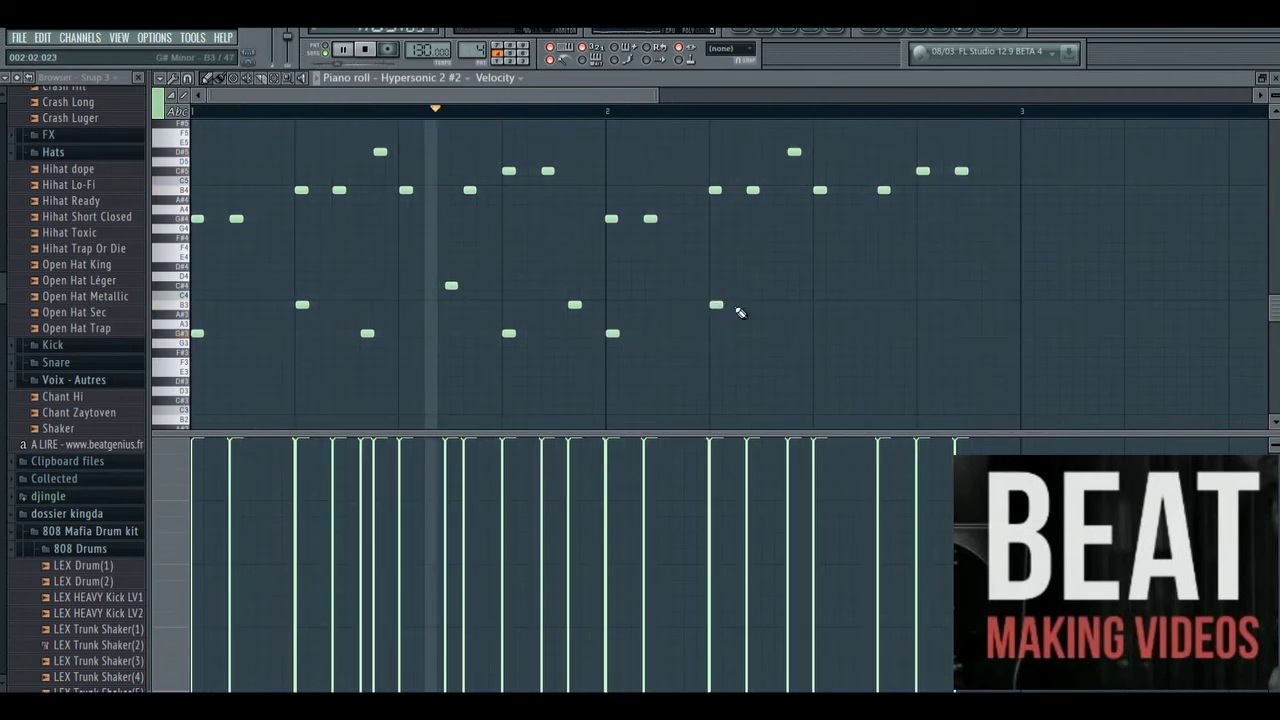
left_click(786, 278)
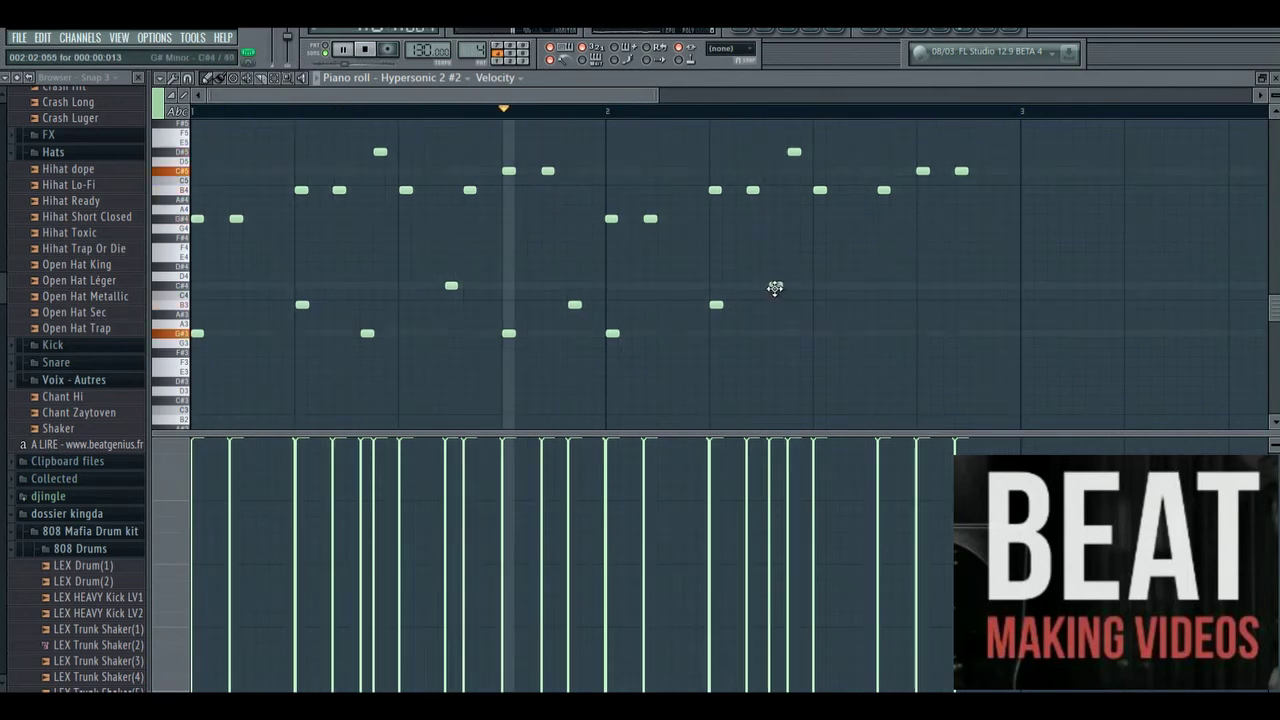
Replace the bar 2 C#4 with a new C#4 placed slightly later within beat 2.
left_click(804, 285)
left_click_drag(828, 284, 784, 338)
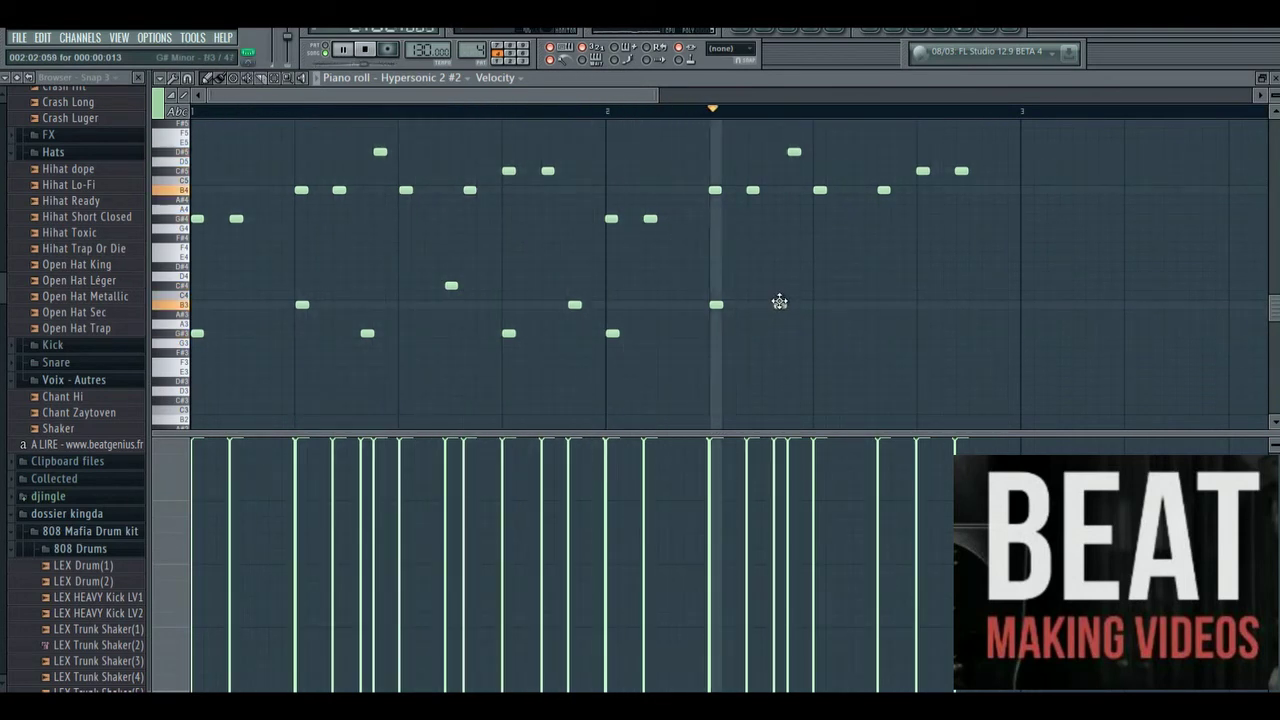
right_click(781, 290)
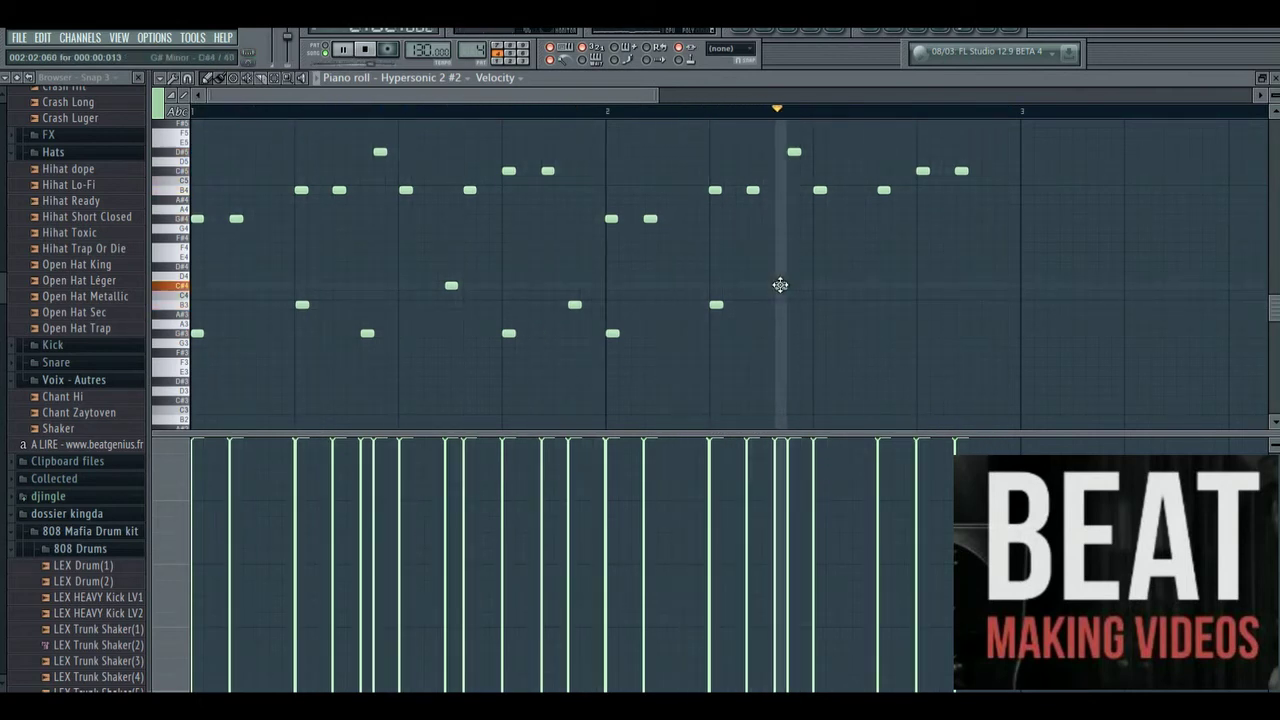
left_click(780, 285)
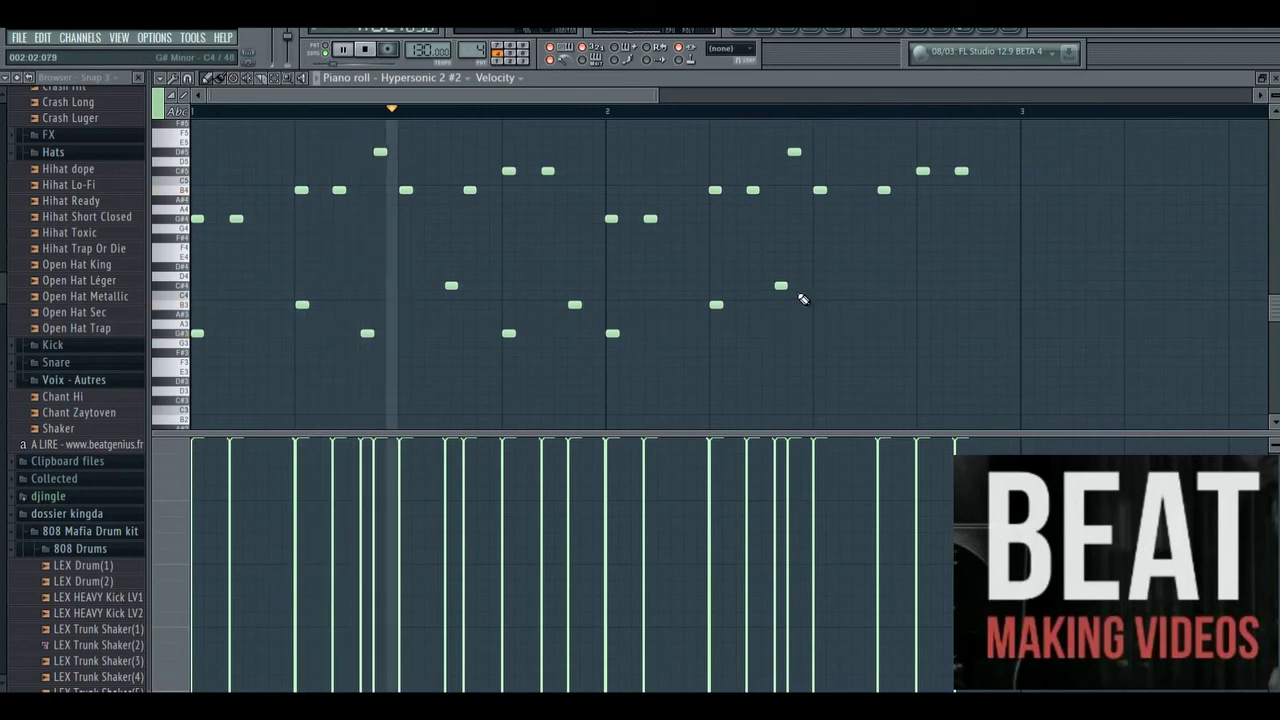
Add lower notes in bar 2: B3 on beat 3, G#3 on beat 4 and B3 within beat 4.
left_click(814, 304)
left_click(864, 327)
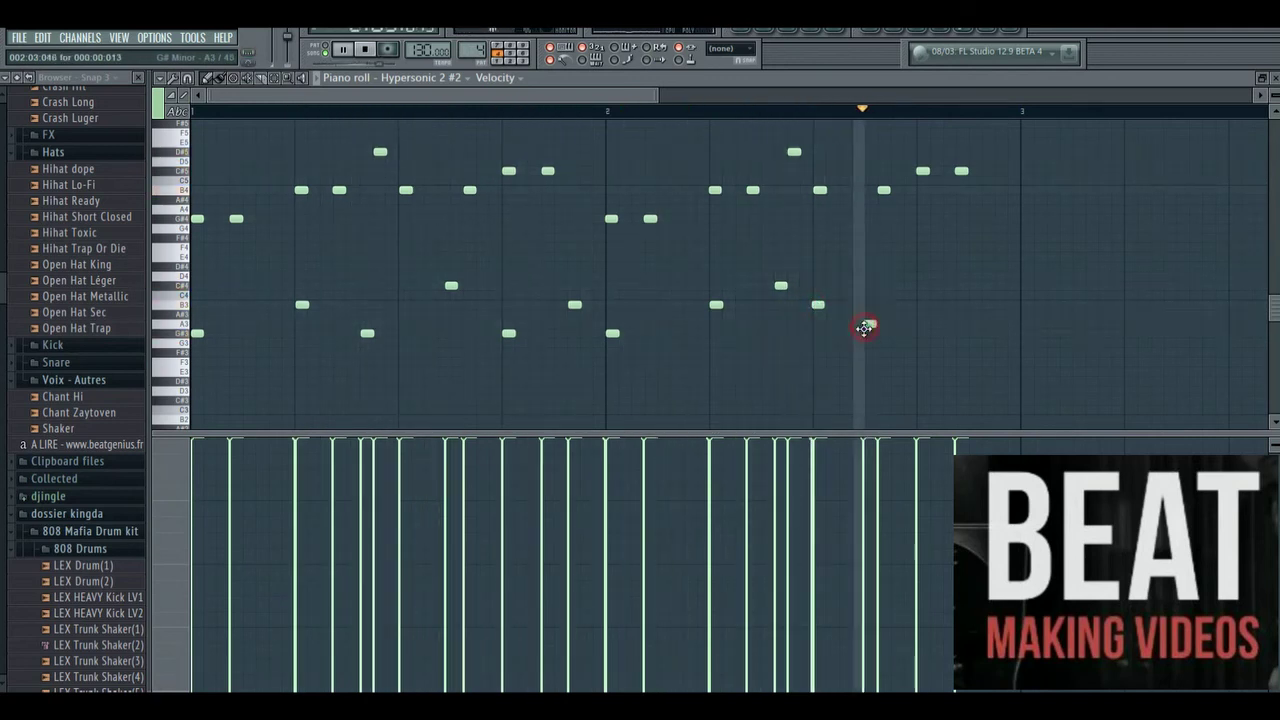
double_click(870, 328)
left_click(1055, 277)
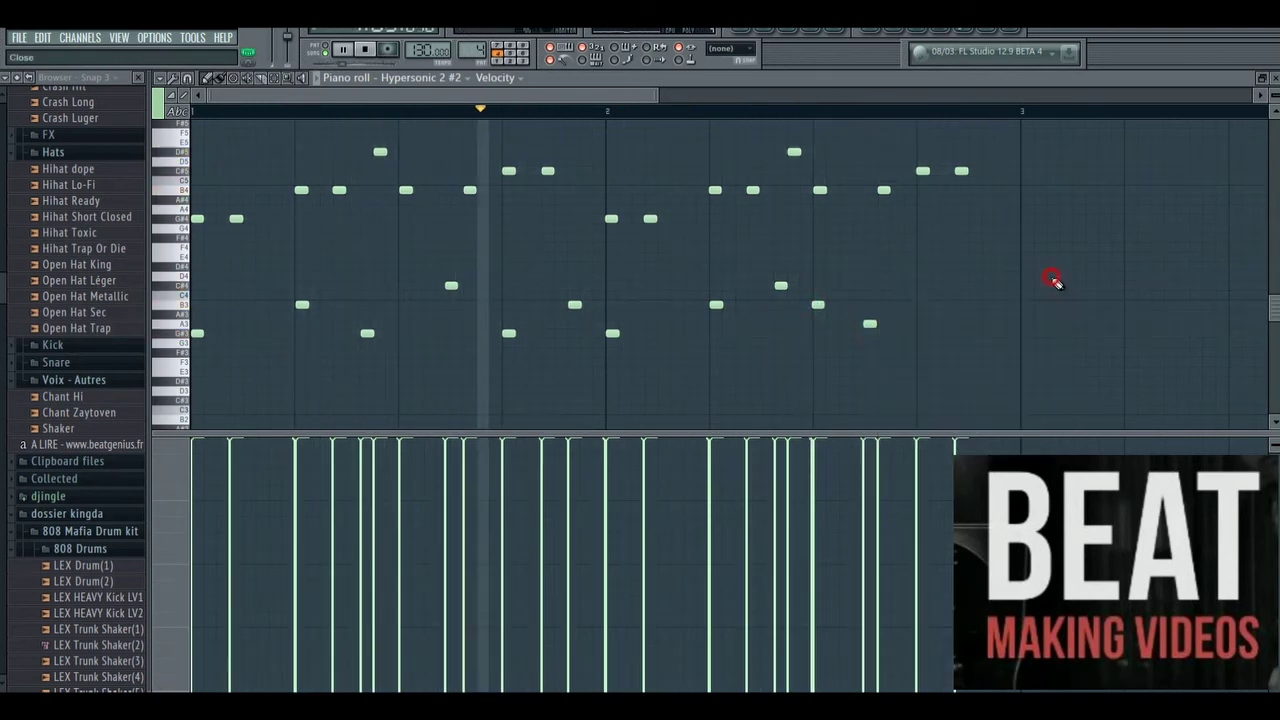
right_click(870, 323)
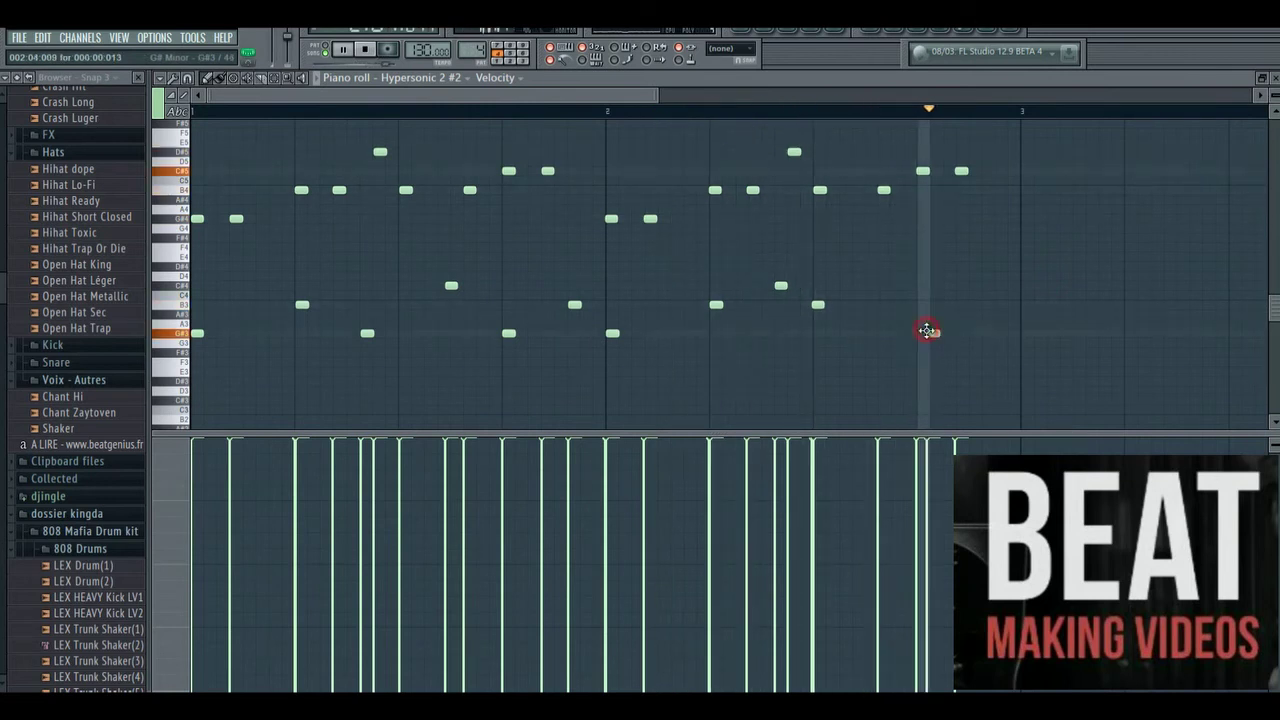
left_click(924, 332)
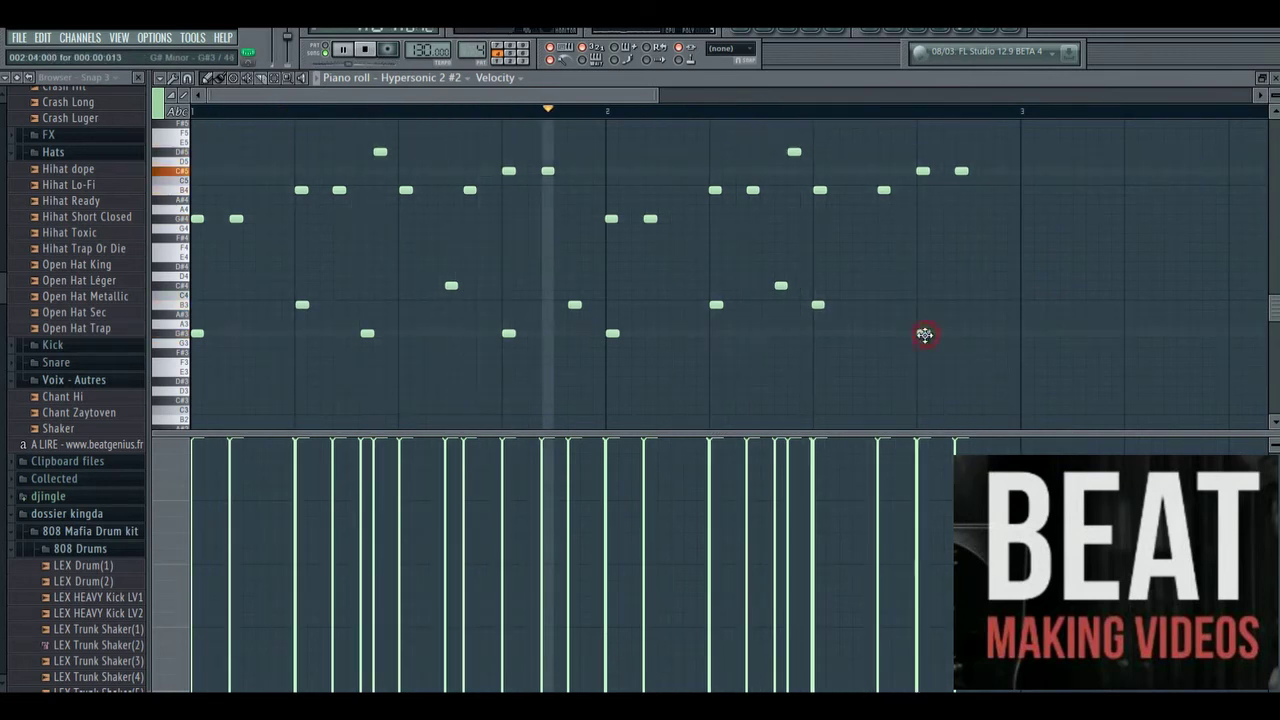
left_click(969, 306)
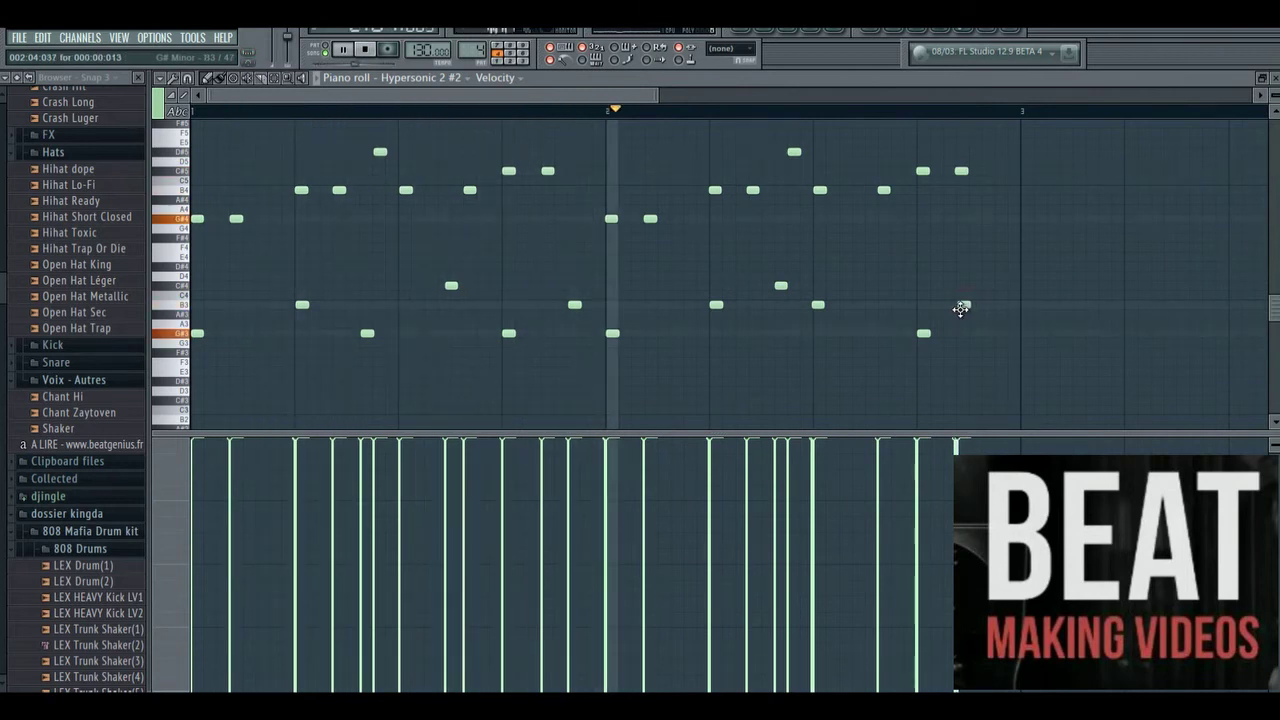
Try replacing the B3 on beat 3 of bar 2 with a run of repeated B3 notes.
right_click(818, 304)
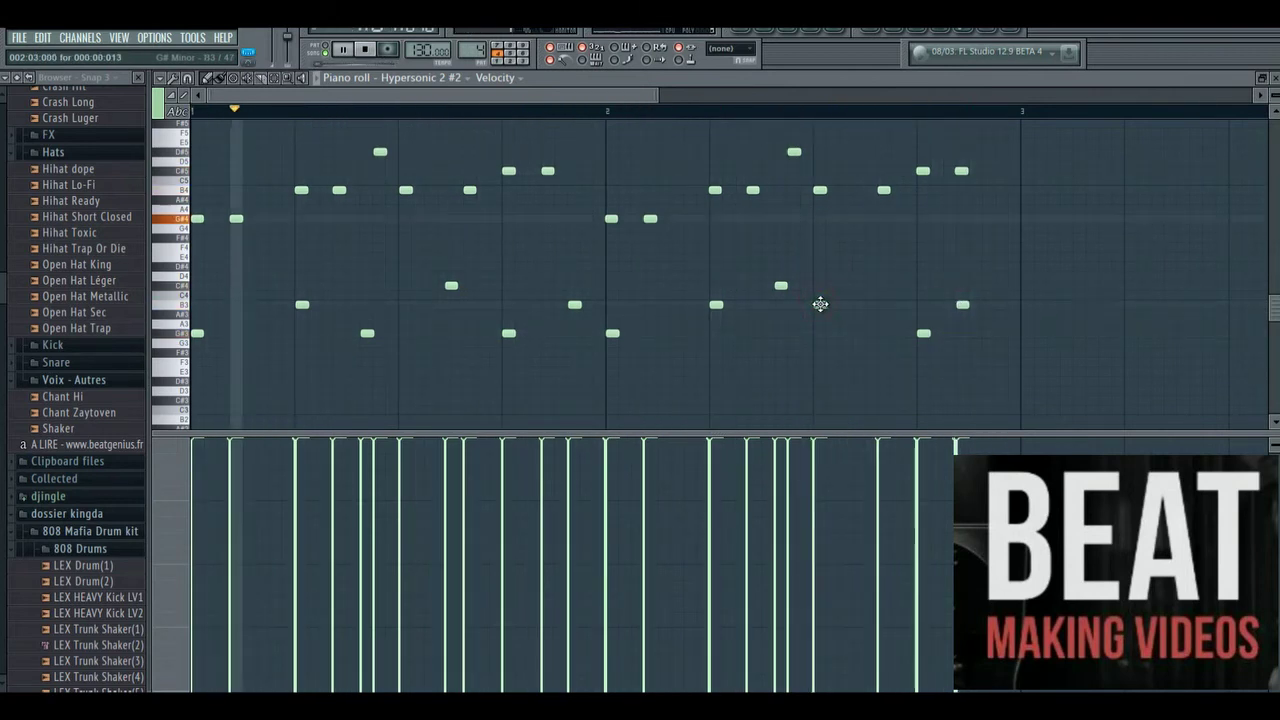
left_click(820, 304)
left_click(852, 304)
left_click(892, 304)
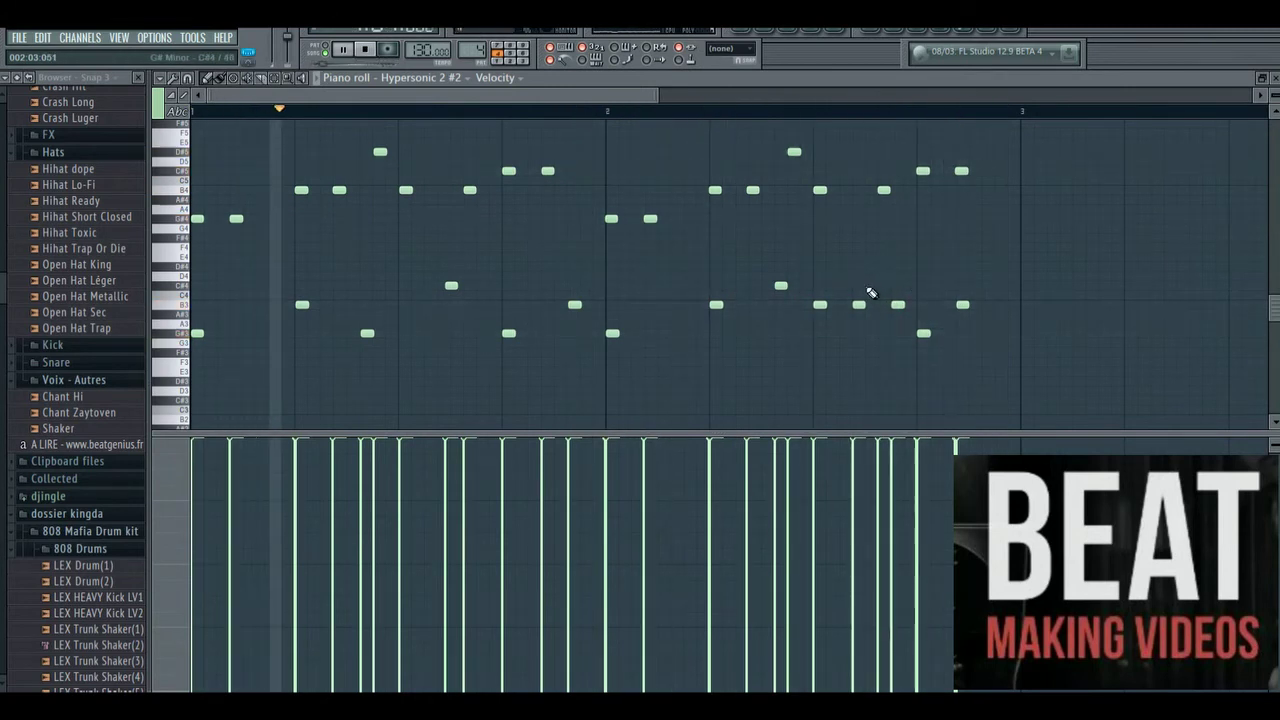
left_click_drag(857, 304, 861, 304)
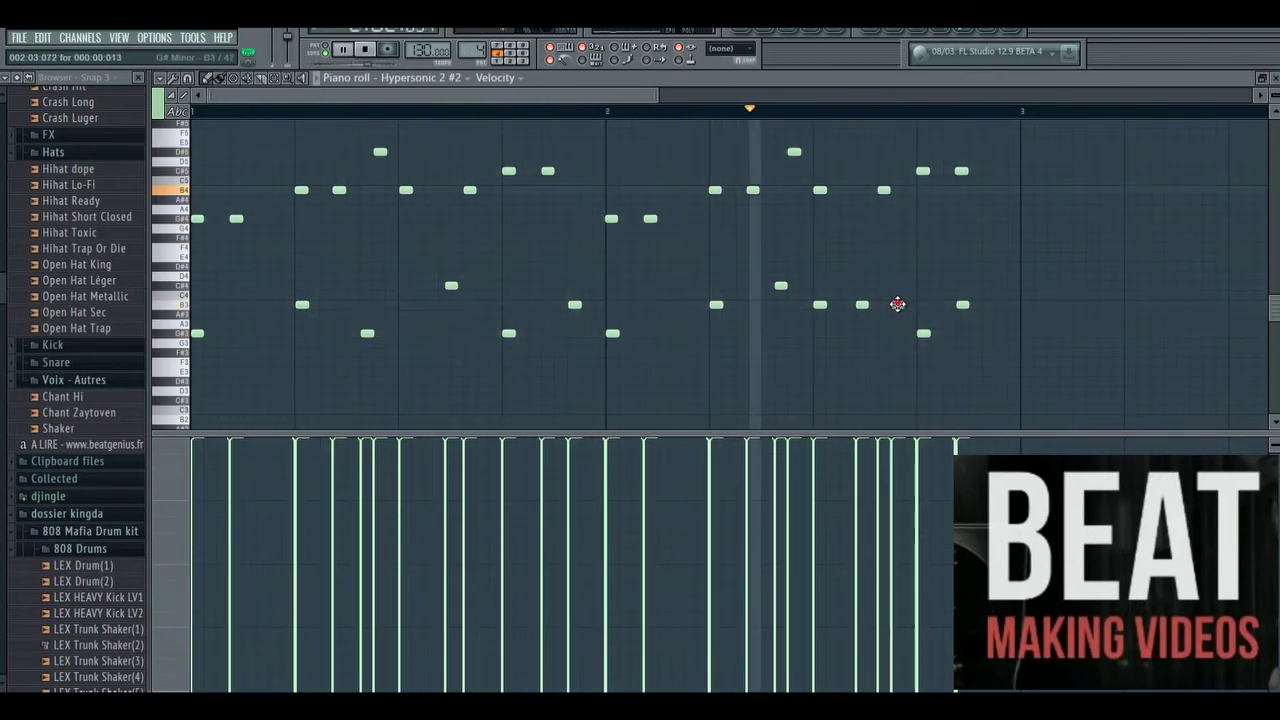
right_click(898, 304)
Move the bar 2 C#4 slightly earlier and replace the beat 3 B3 run with C4 on the beat and B3 within it.
left_click_drag(781, 286, 767, 288)
right_click(865, 305)
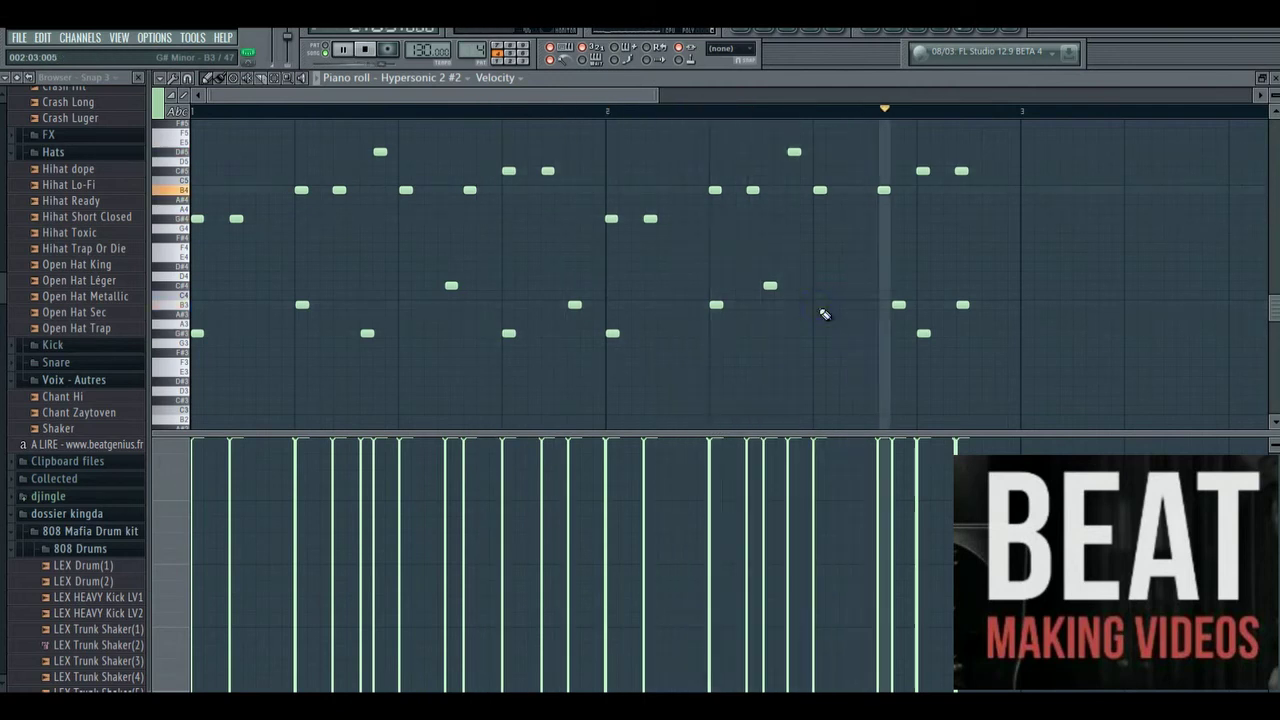
right_click(897, 304)
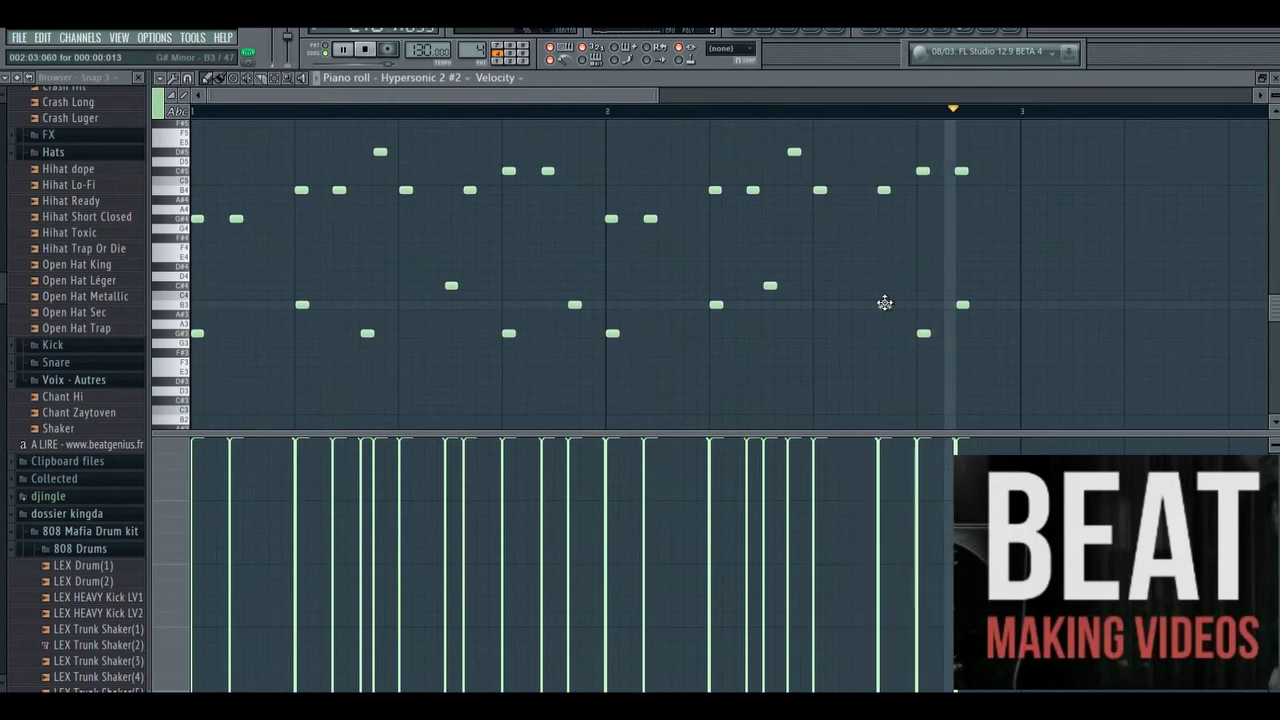
left_click(815, 296)
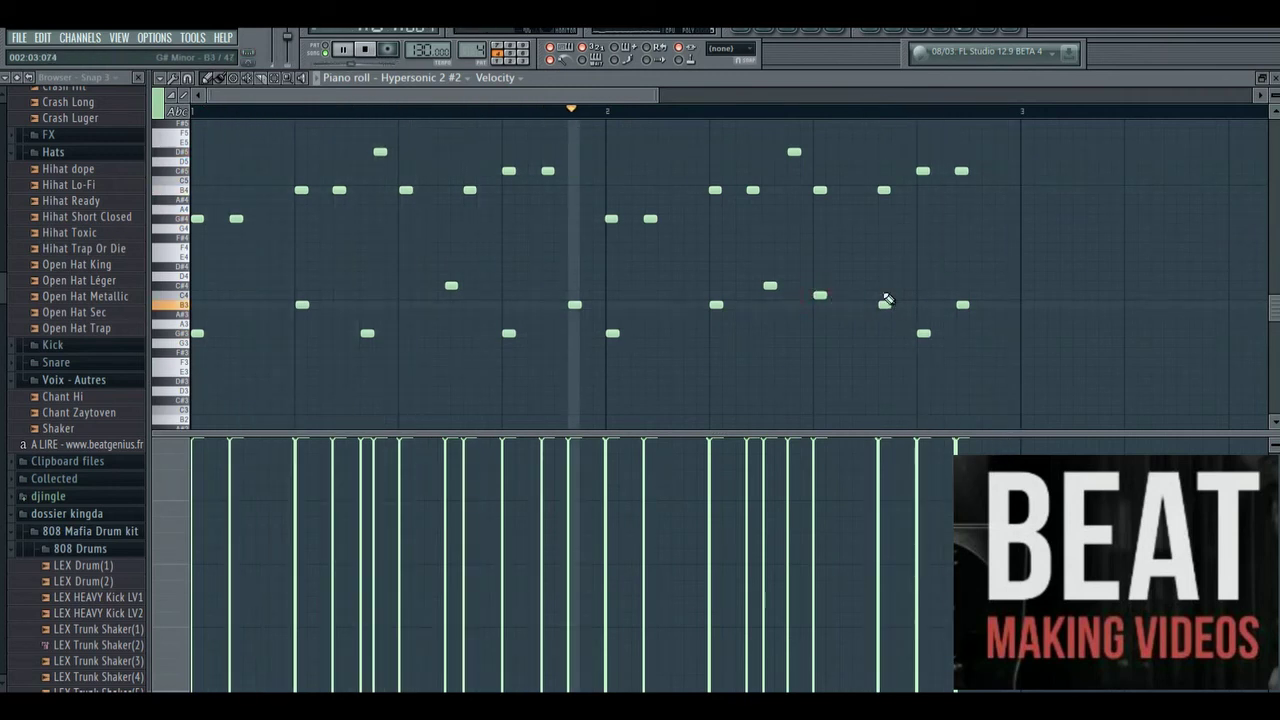
In the playlist, stop playback, clear the loop selection and move the Kick and Percussion clips to start at bar 3.
left_click(743, 32)
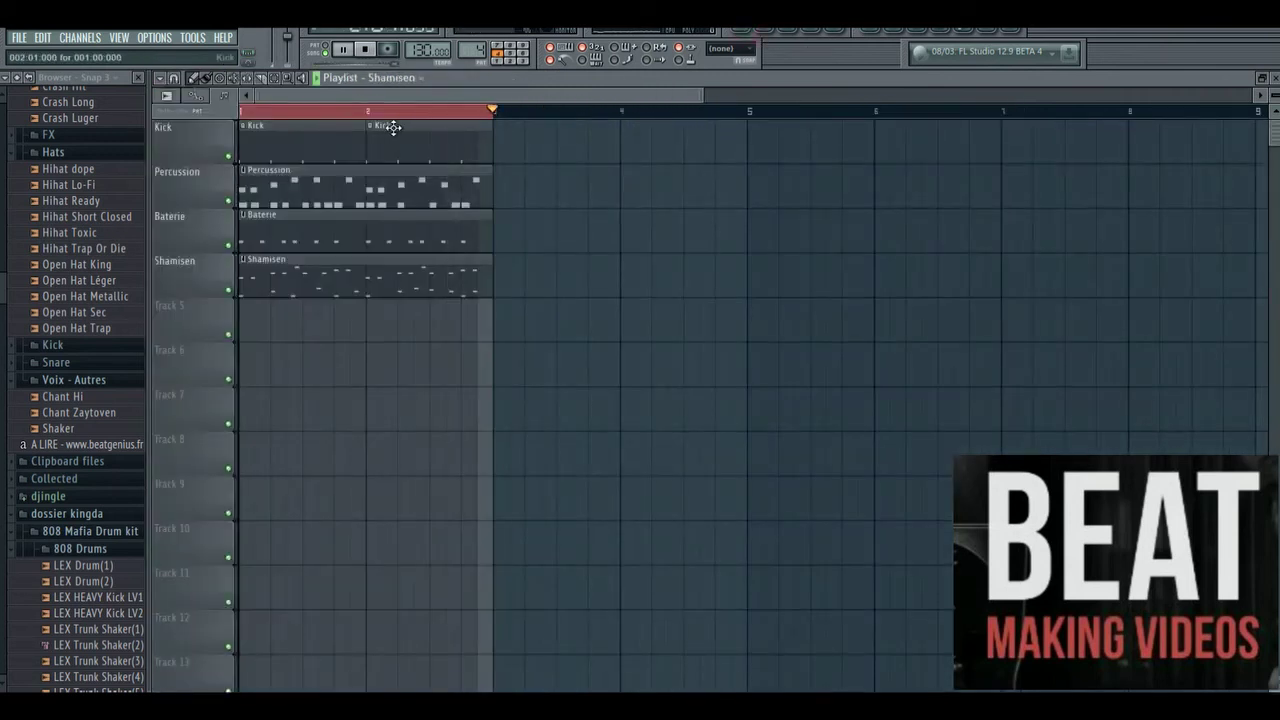
key("space")
left_click(285, 110)
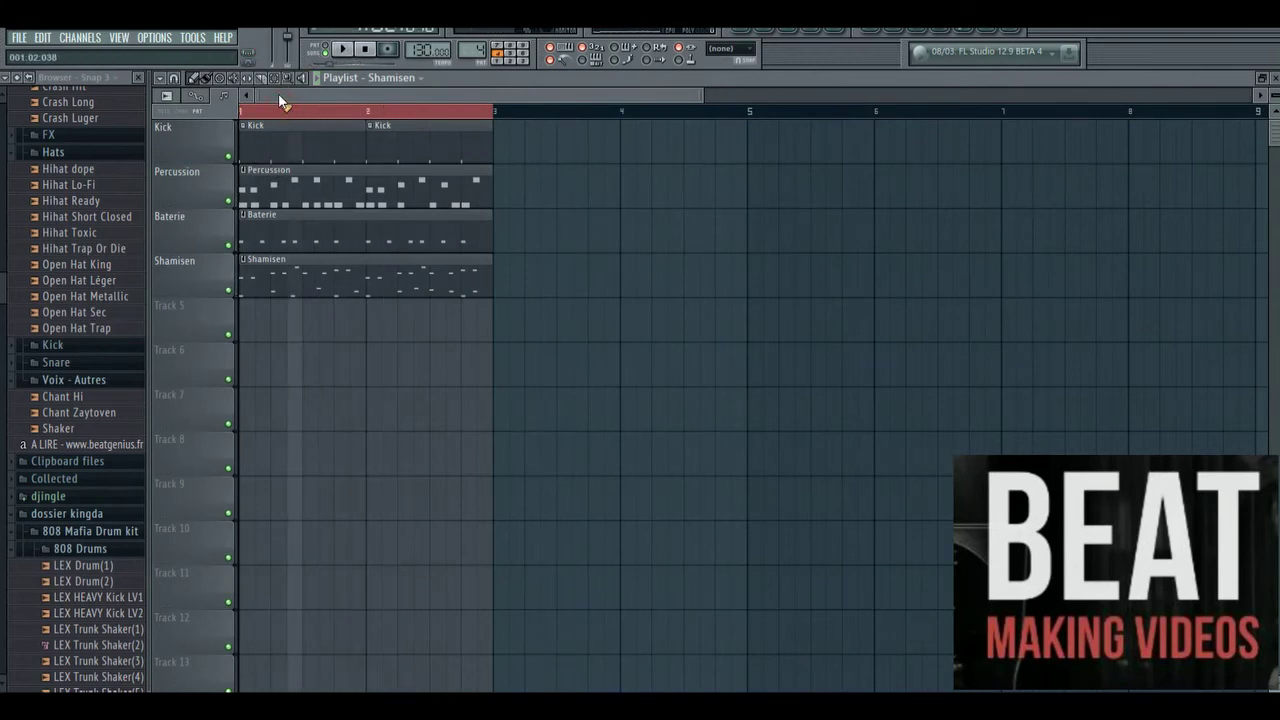
left_click(272, 110)
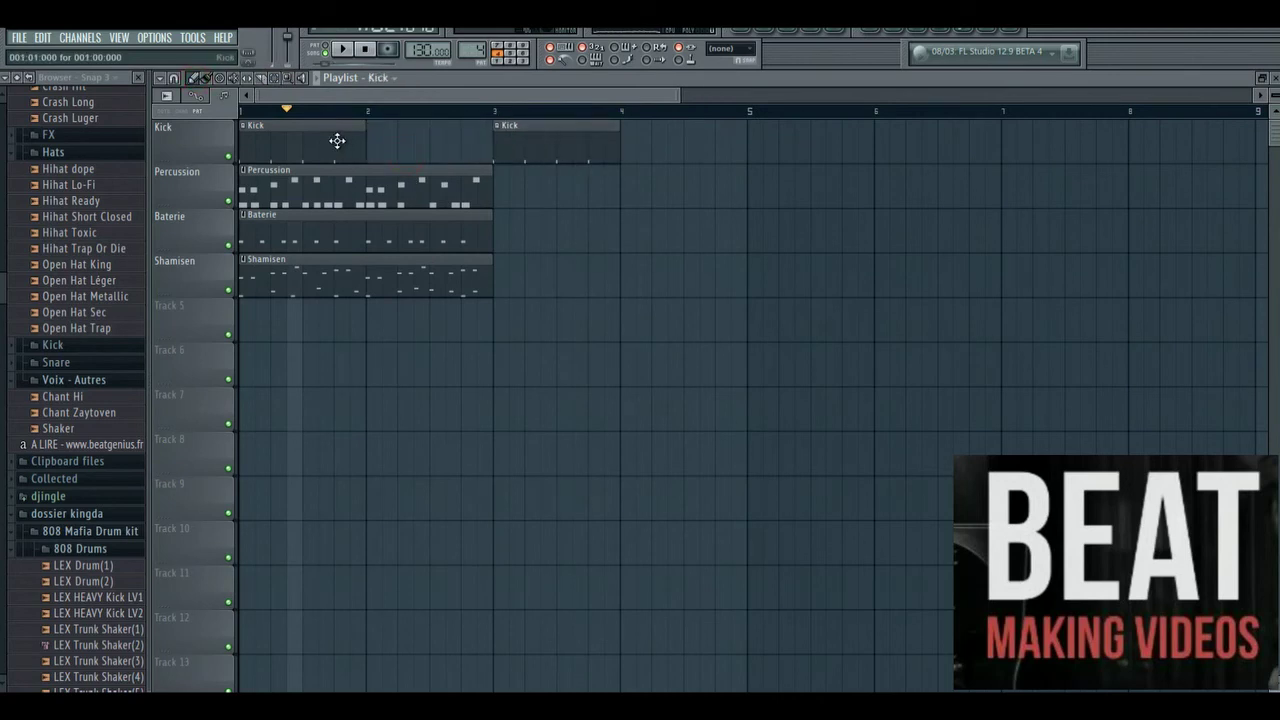
left_click_drag(337, 141, 706, 170)
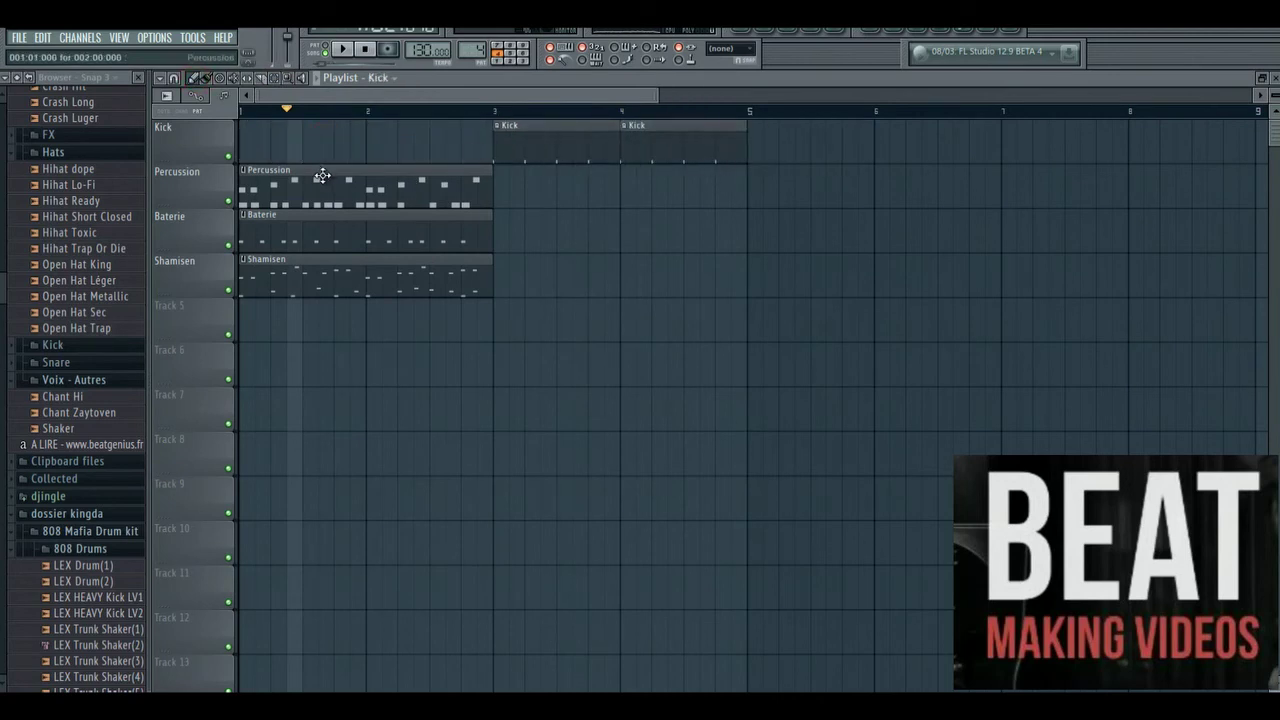
left_click_drag(322, 177, 486, 190)
Preview the opening bars with only the Baterie and Shamisen clips, then stop playback at bar 1.
key("space")
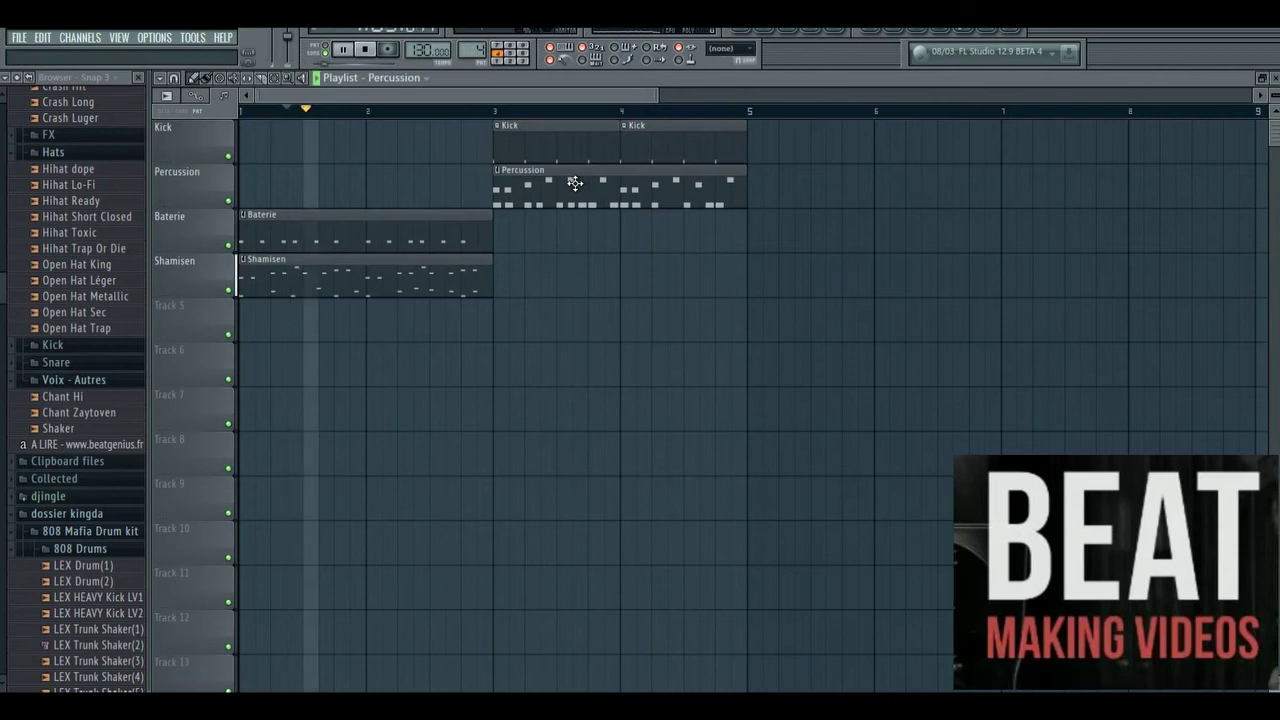
key("space")
key("space")
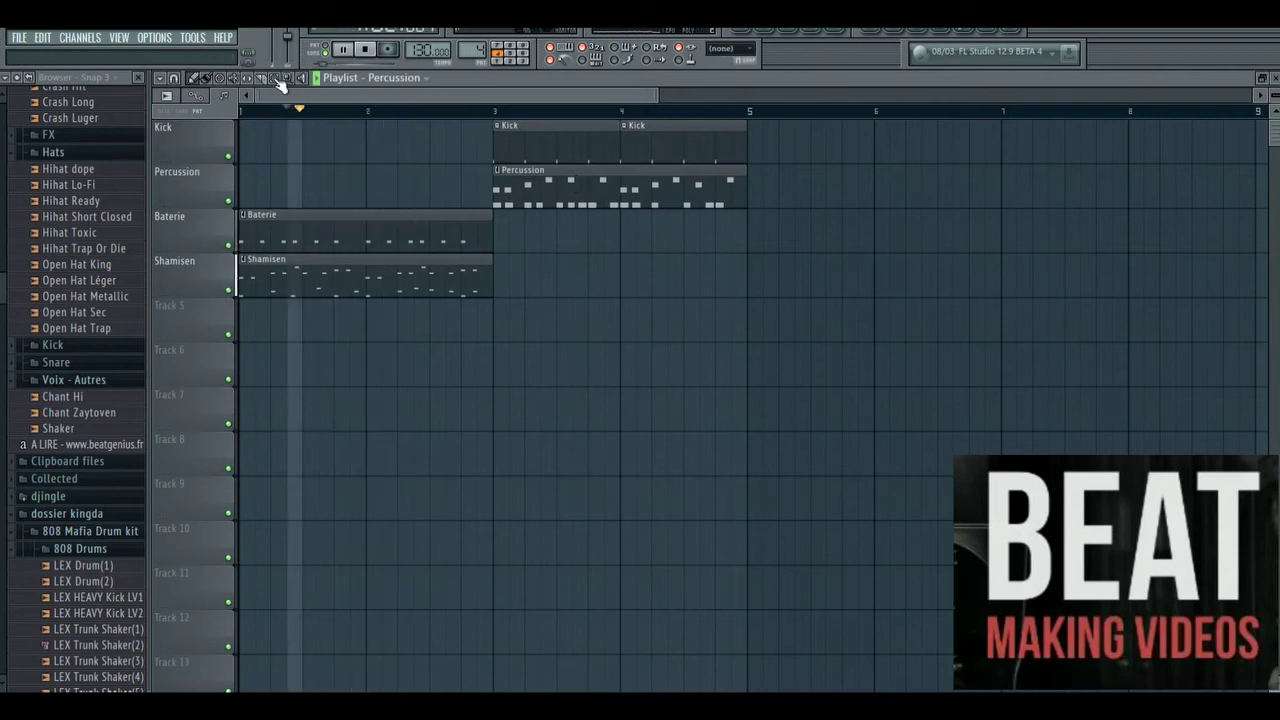
key("space")
left_click(242, 110)
key("space")
key("space")
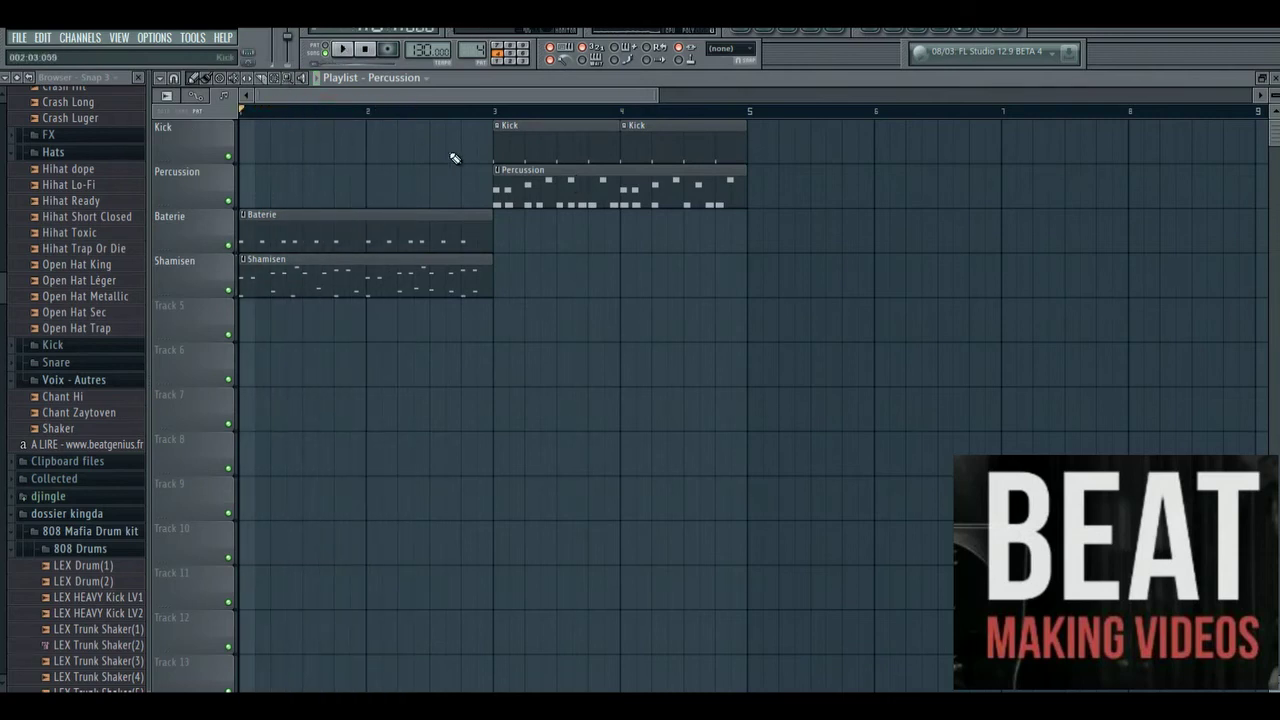
Find the SFX SubBass Drop sample in the browser and open it in a new channel.
scroll(3, 285, "down", 20)
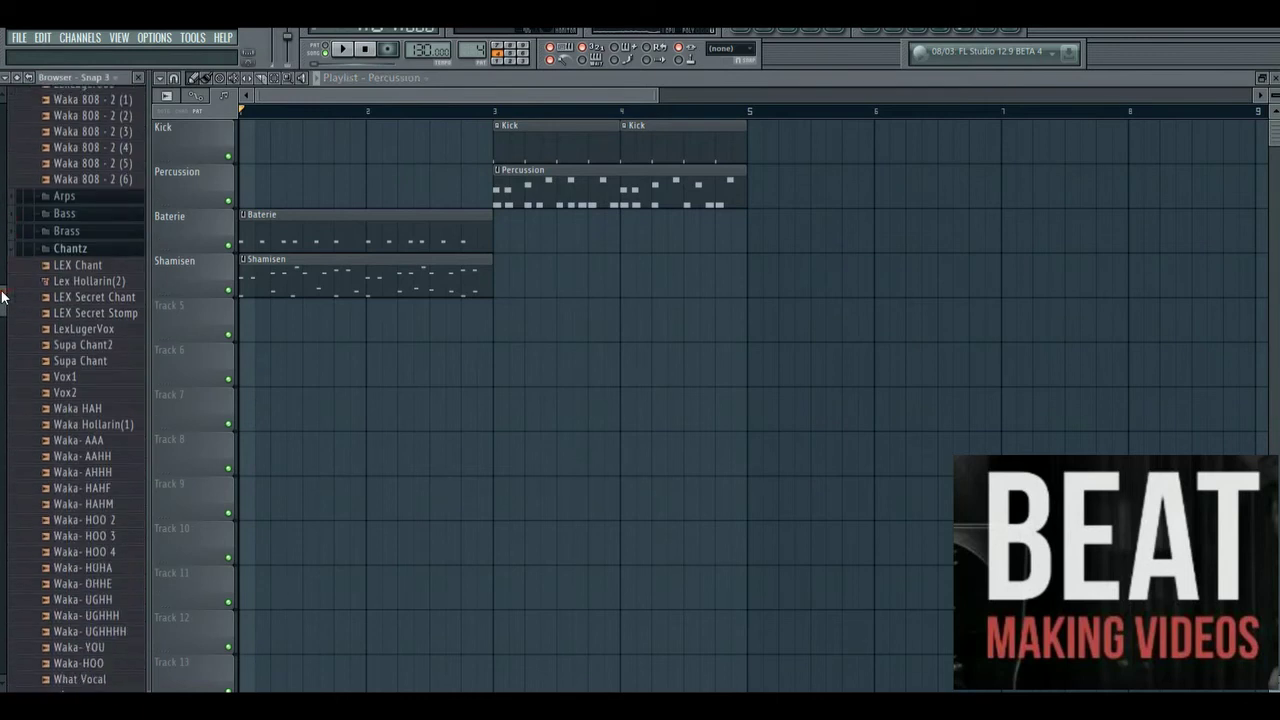
scroll(39, 480, "down", 20)
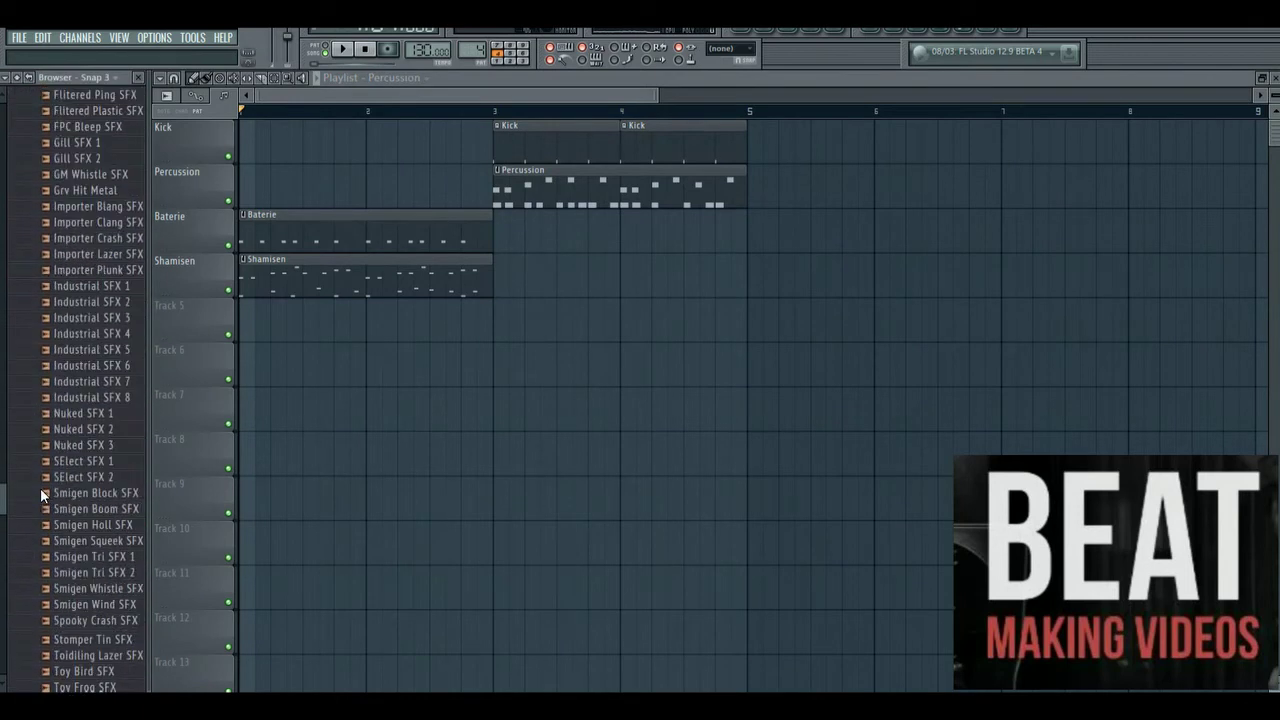
scroll(41, 530, "down", 20)
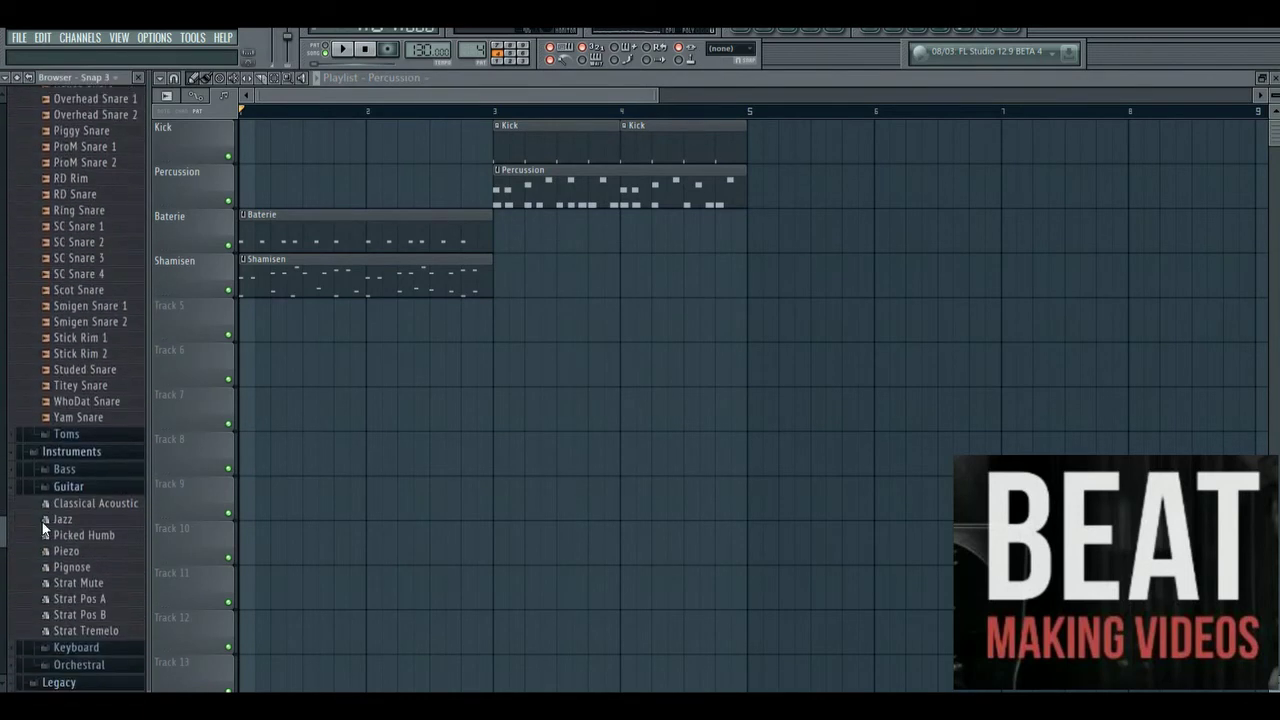
scroll(42, 556, "down", 20)
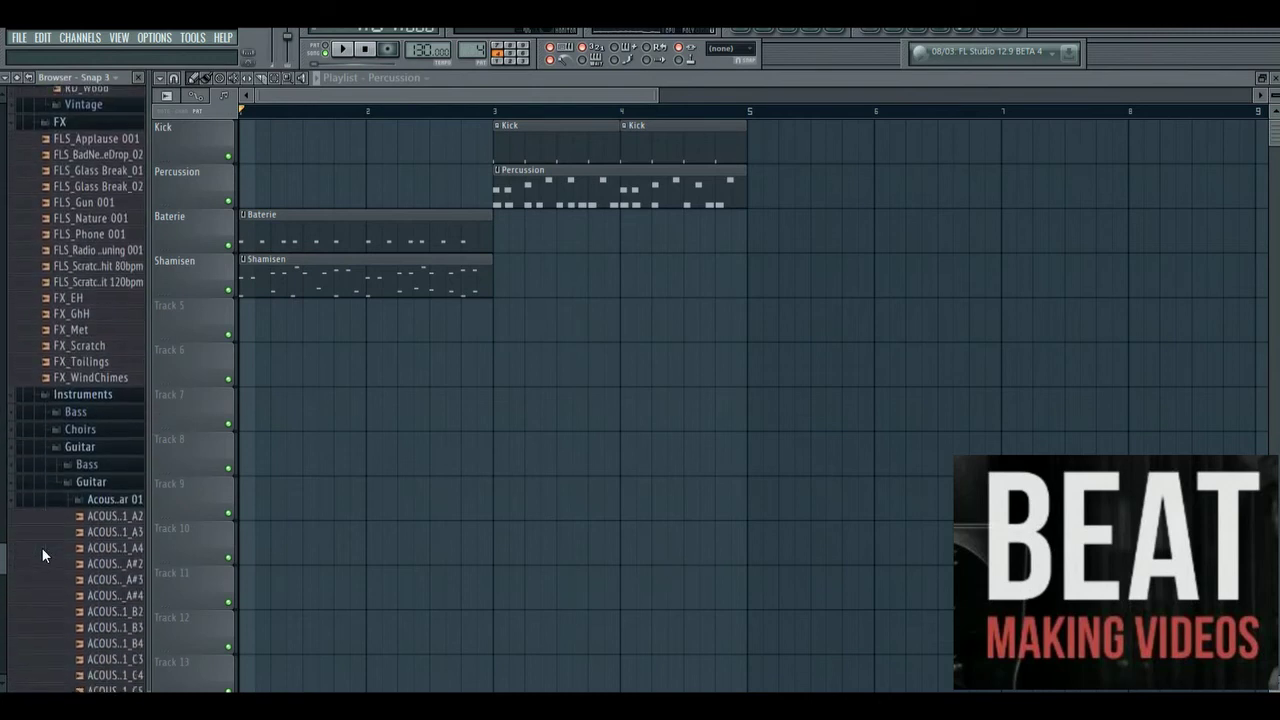
scroll(43, 587, "down", 20)
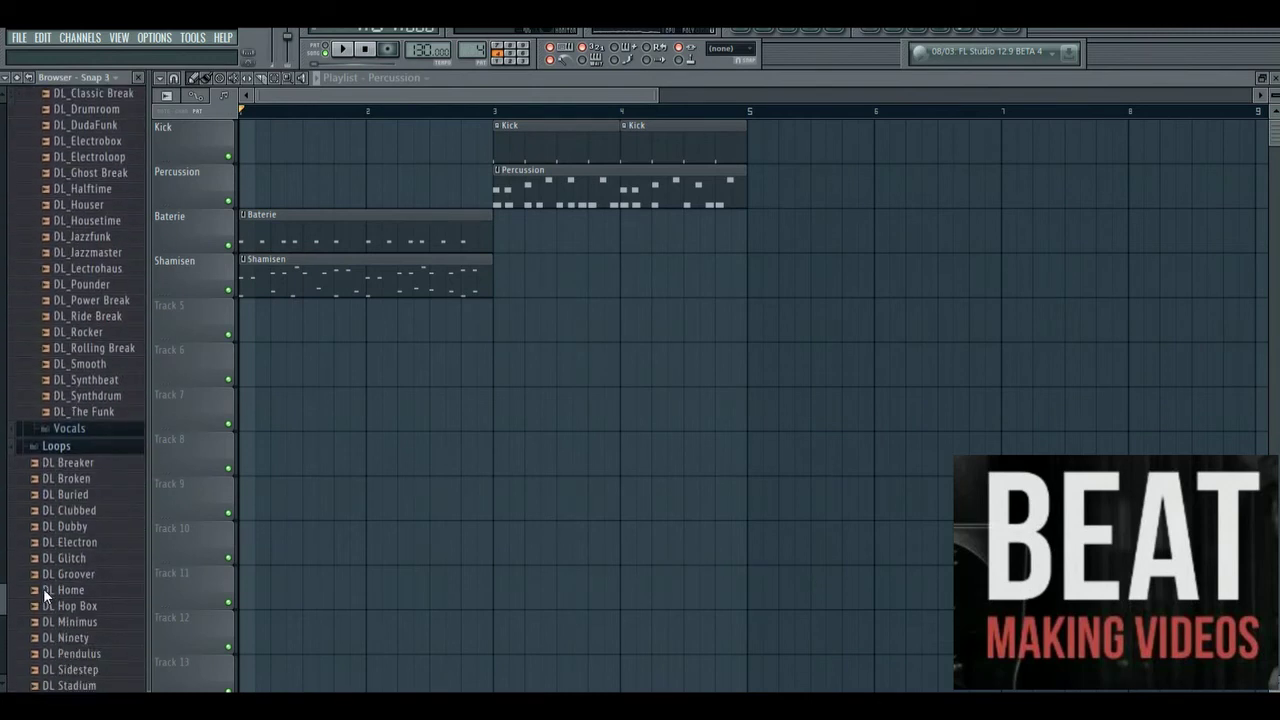
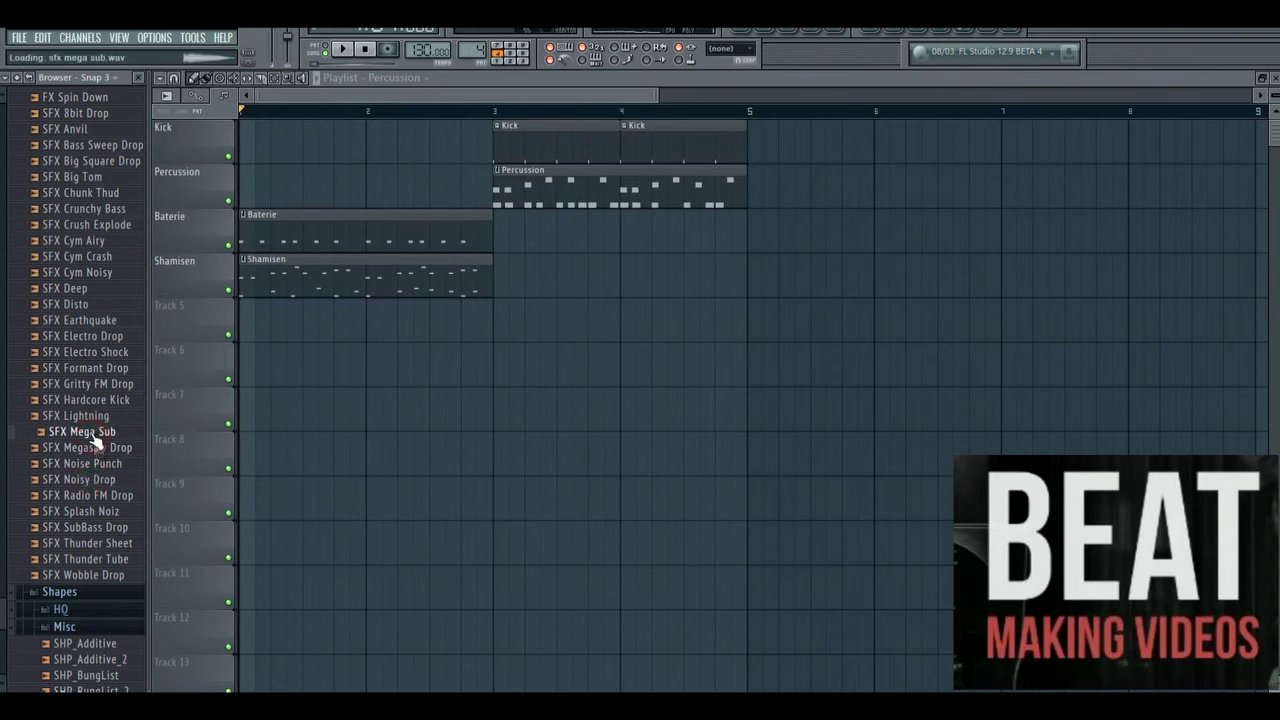
right_click(108, 530)
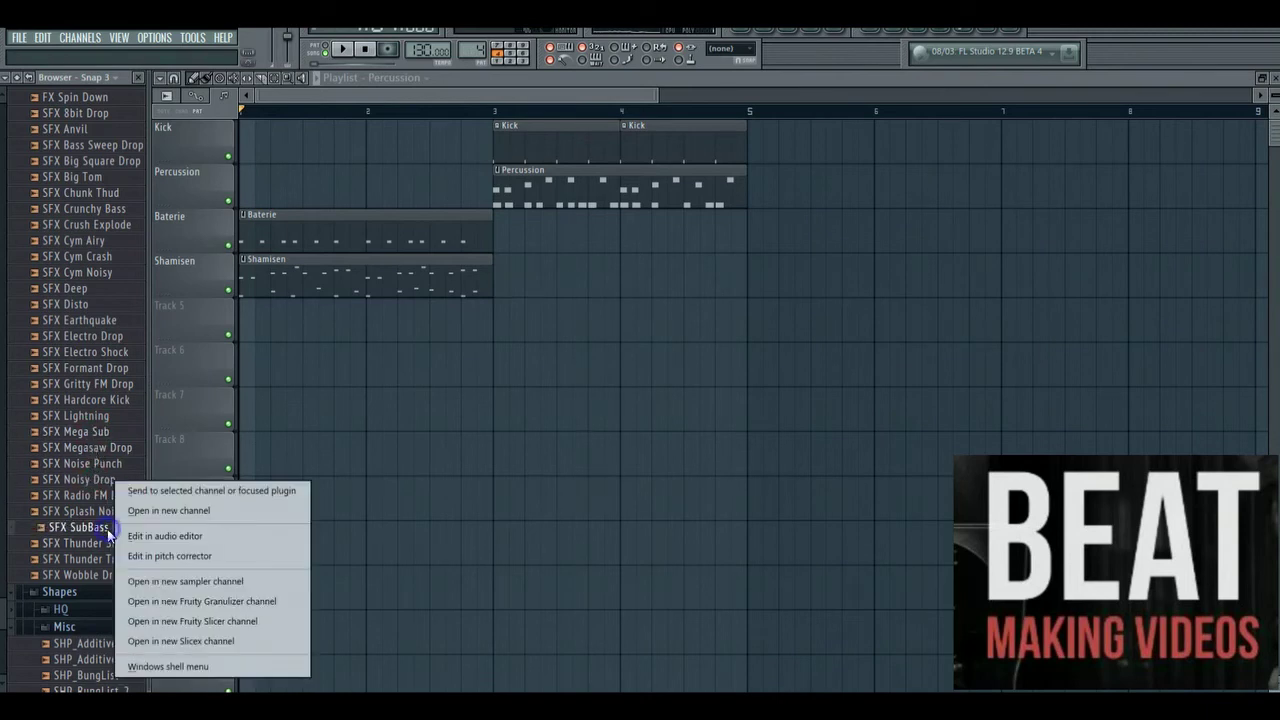
left_click(195, 513)
Create a new pattern for the sub drop and name it Sub.
left_click(772, 33)
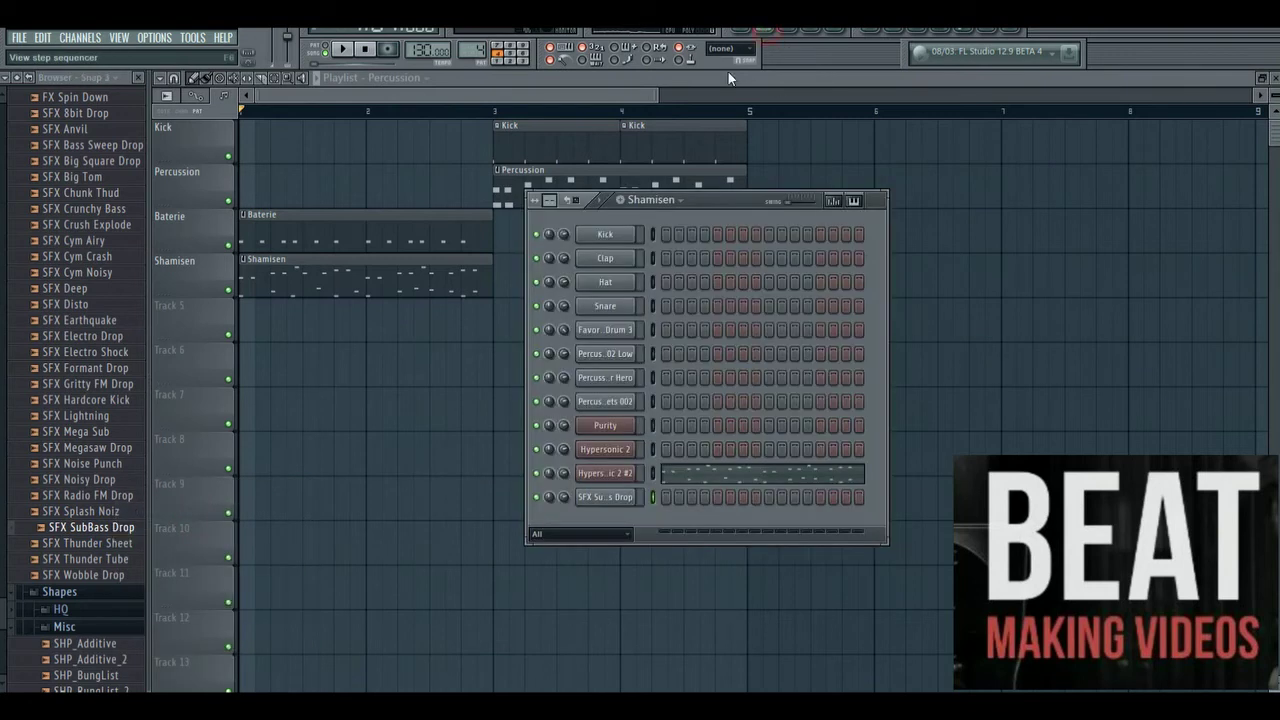
left_click(624, 200)
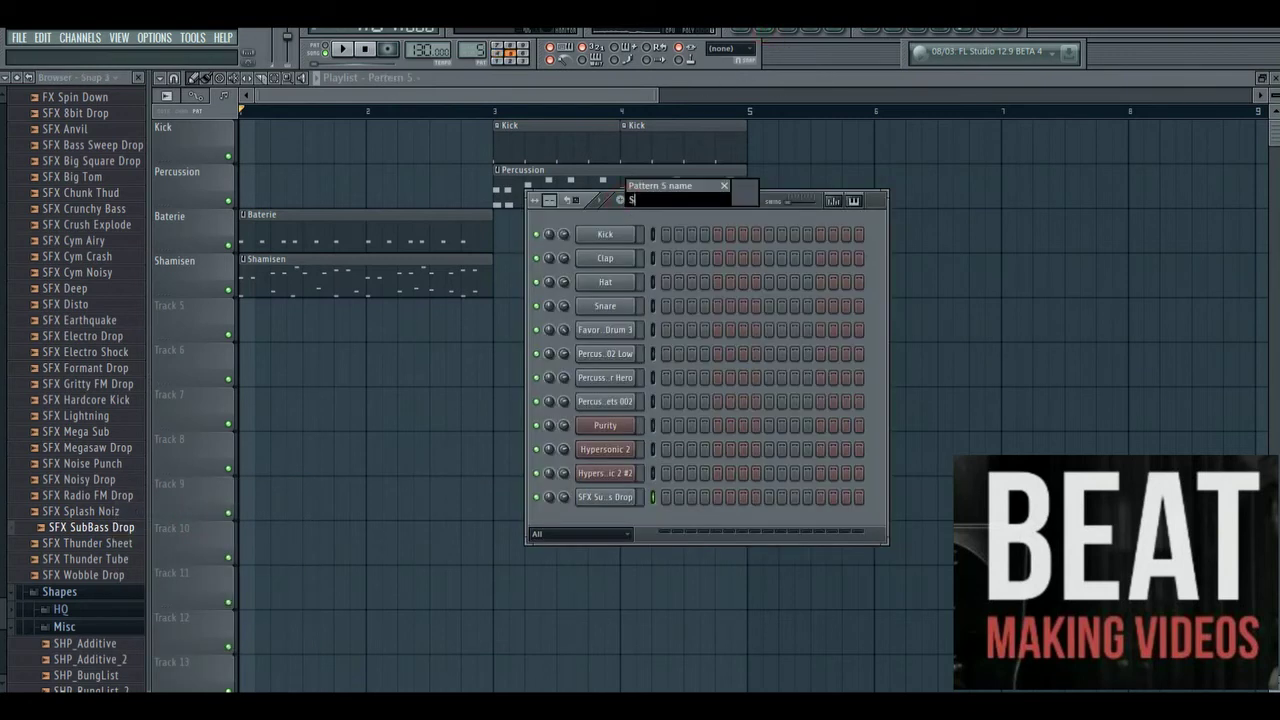
type("Suv")
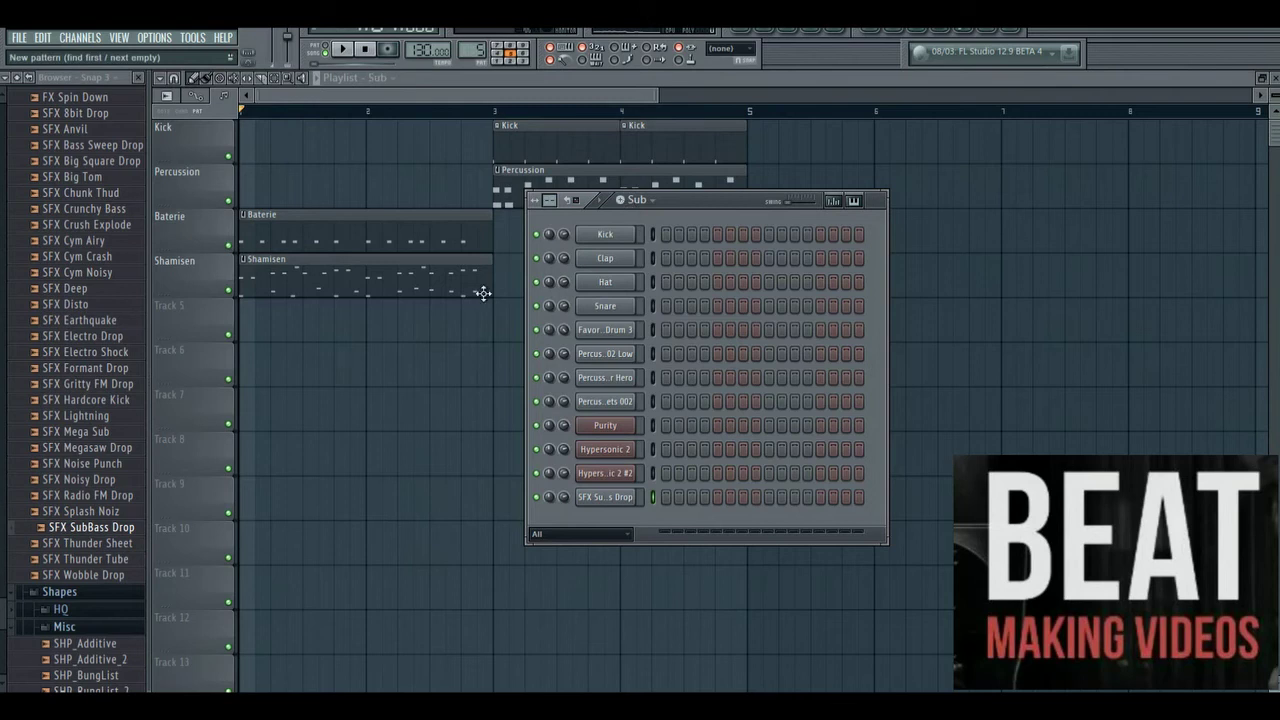
Place a Sub pattern clip at bar 1 on Track 7 and rename the track Sub.
left_click(266, 396)
right_click(215, 412)
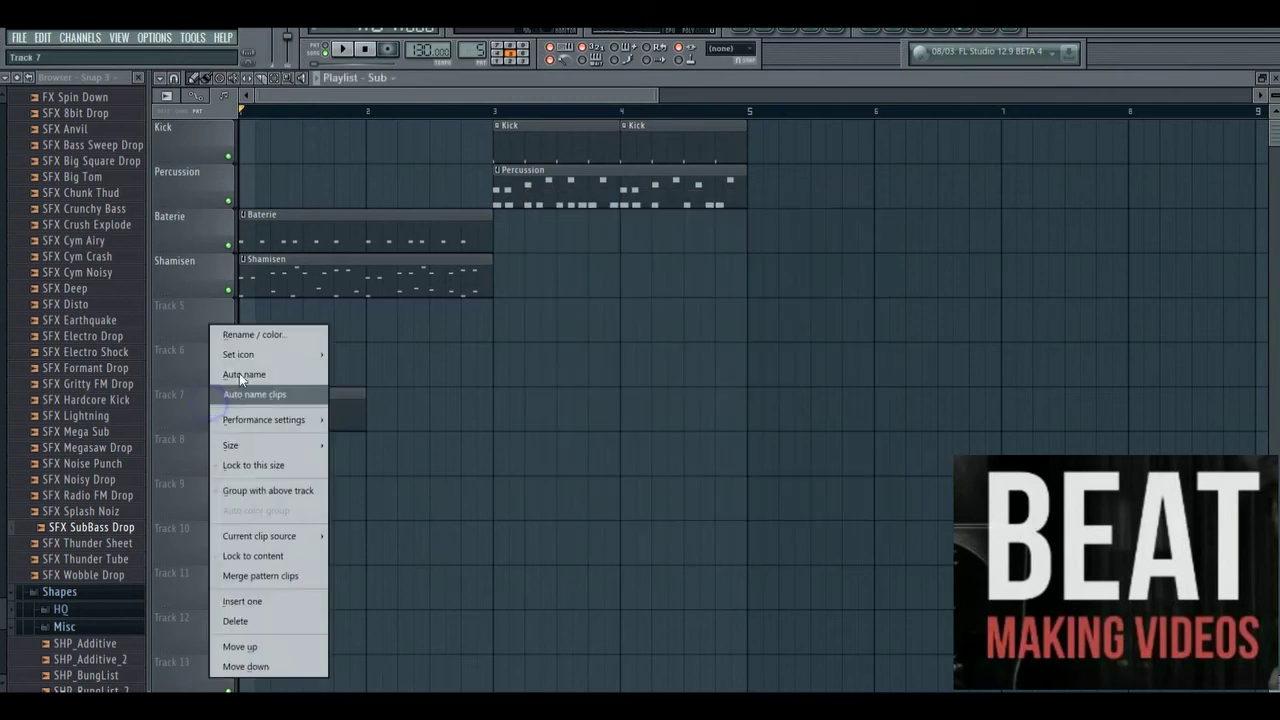
left_click(231, 342)
type("Sub")
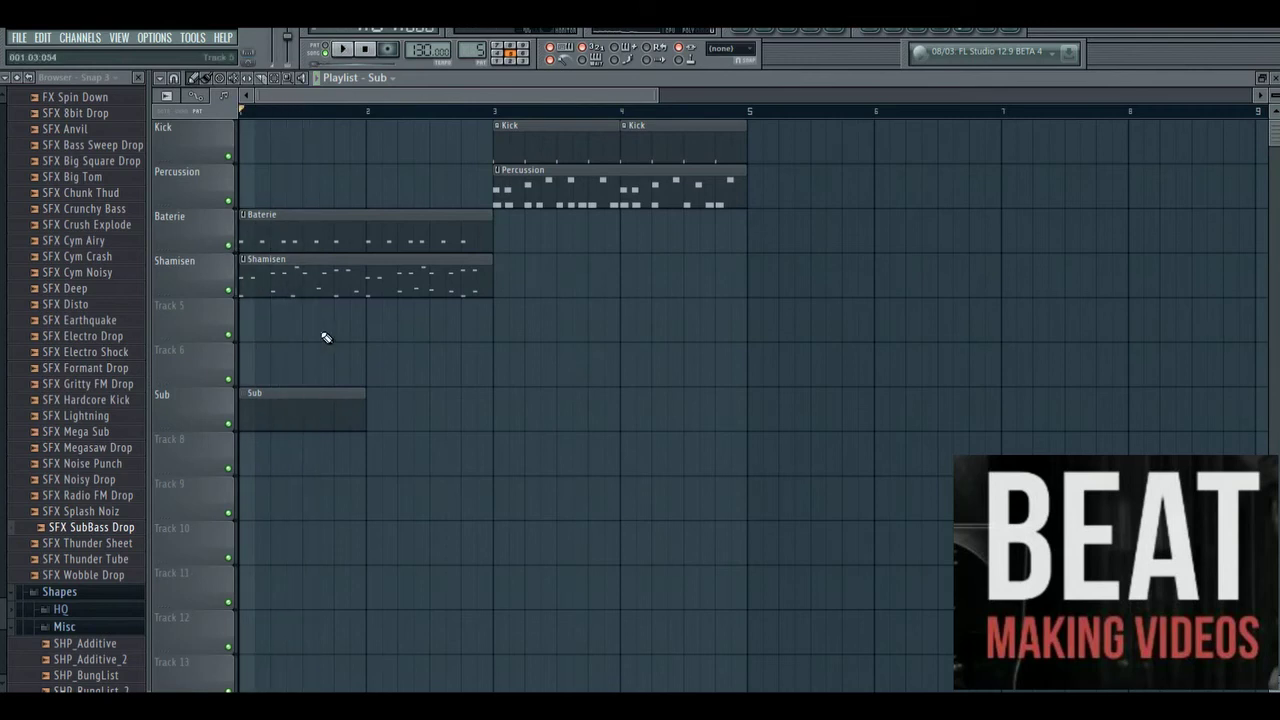
Place an A4 note at the start of the SFX SubBass Drop channel in the Sub pattern and play it back.
left_click(764, 32)
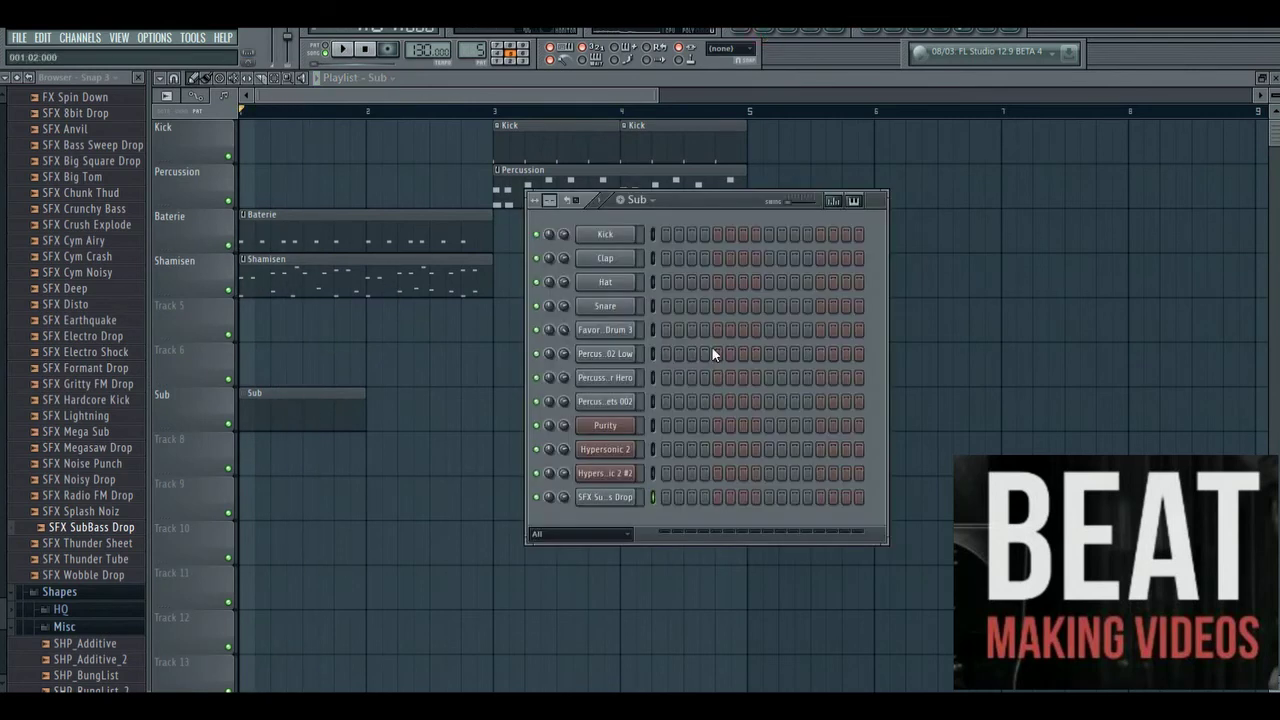
right_click(612, 500)
left_click(688, 401)
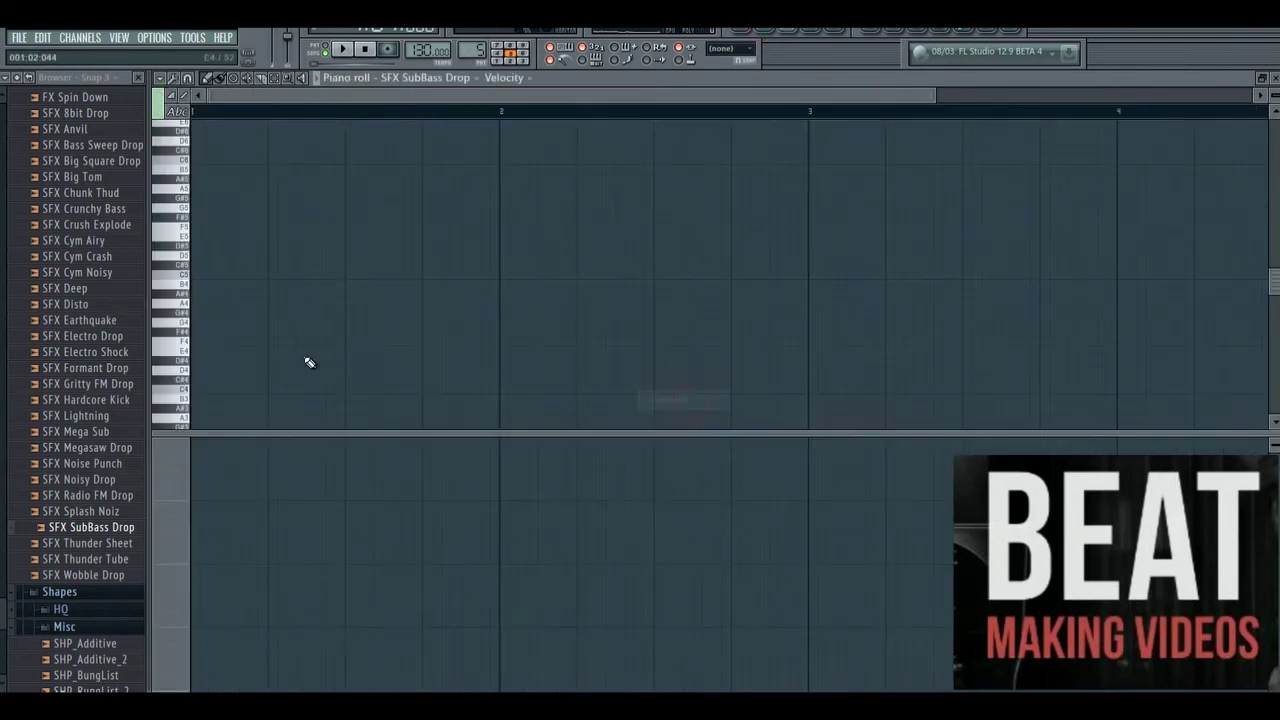
left_click(194, 303)
key("space")
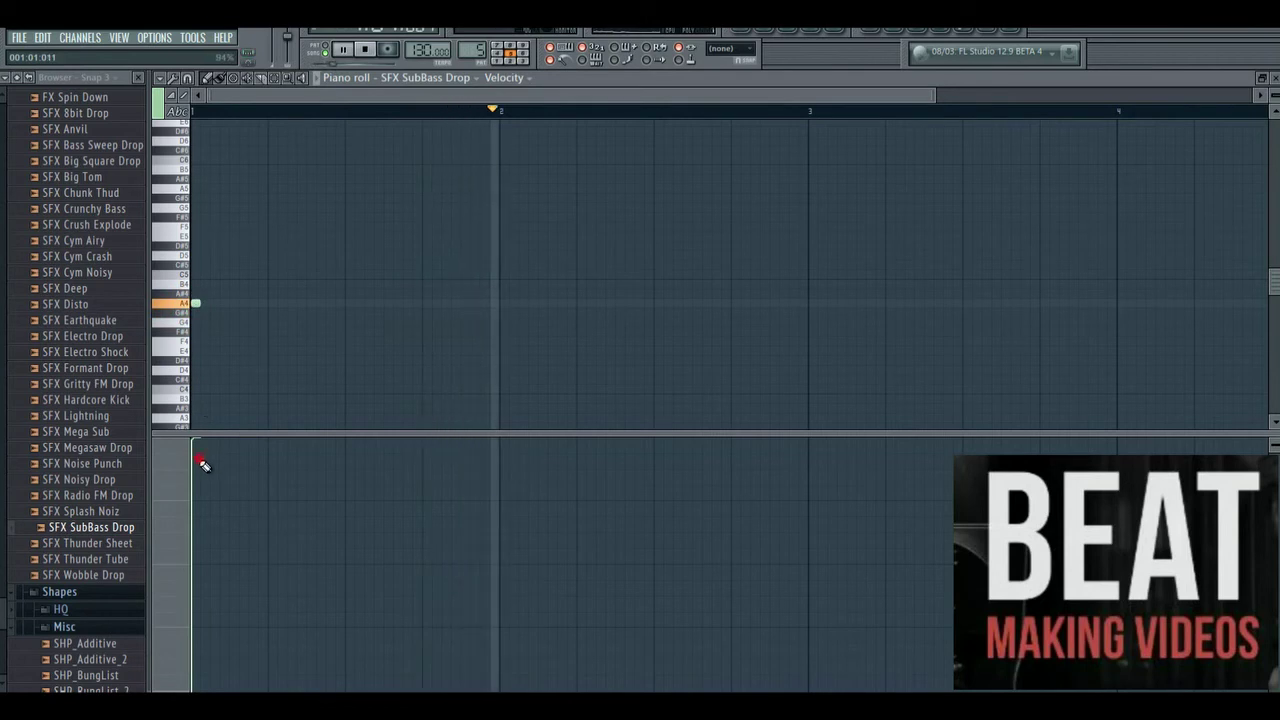
In the playlist, add a second Baterie clip and a second Shamisen clip at bar 3 on their tracks.
left_click(746, 33)
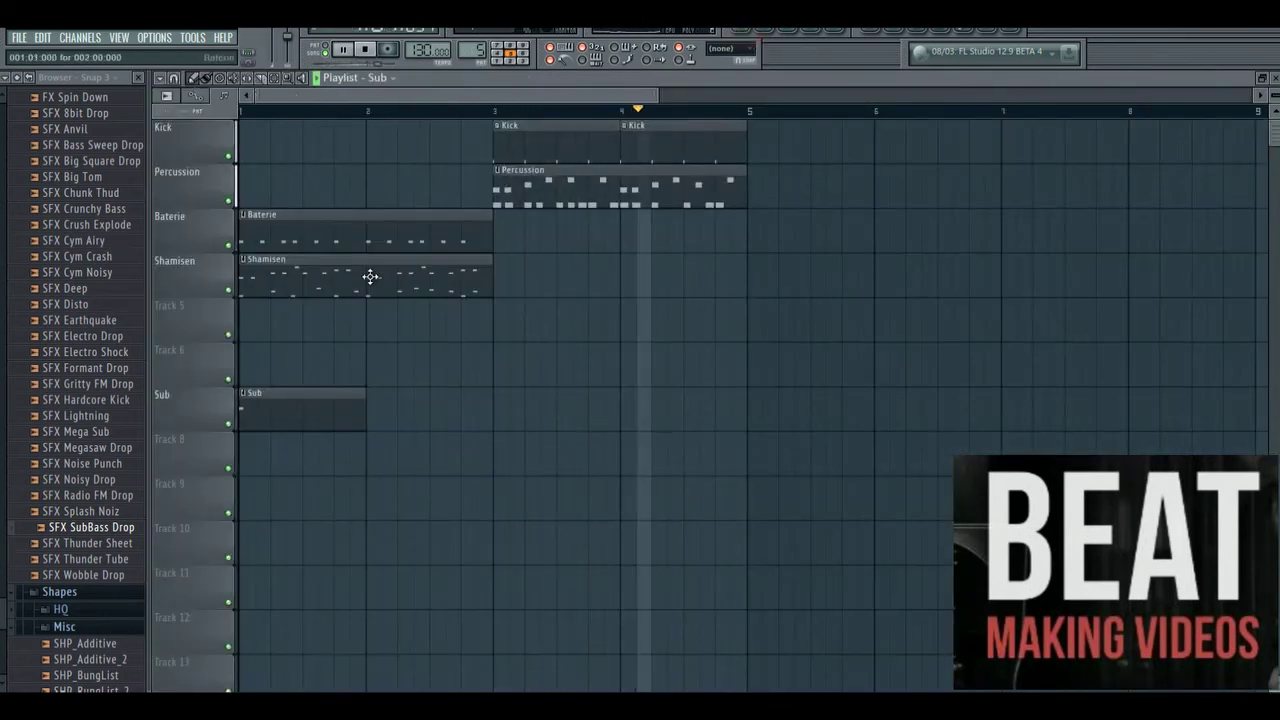
left_click(386, 236)
left_click(516, 245)
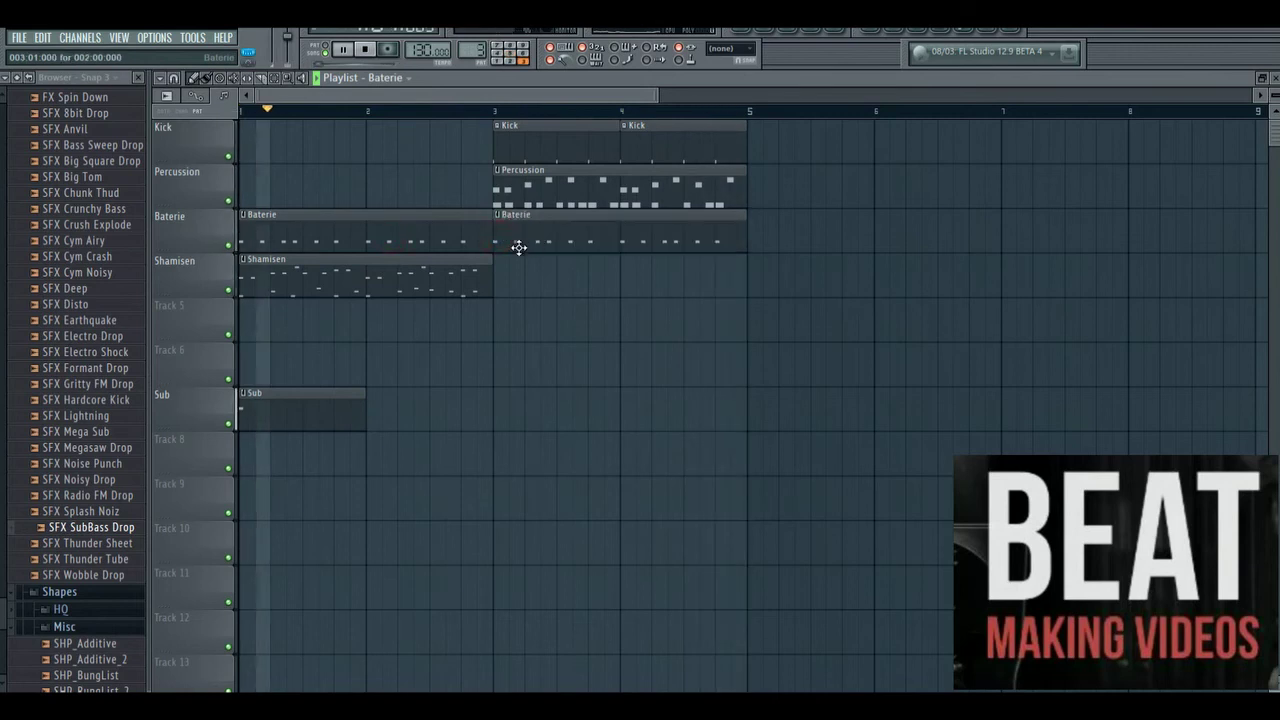
left_click(434, 276)
left_click(501, 277)
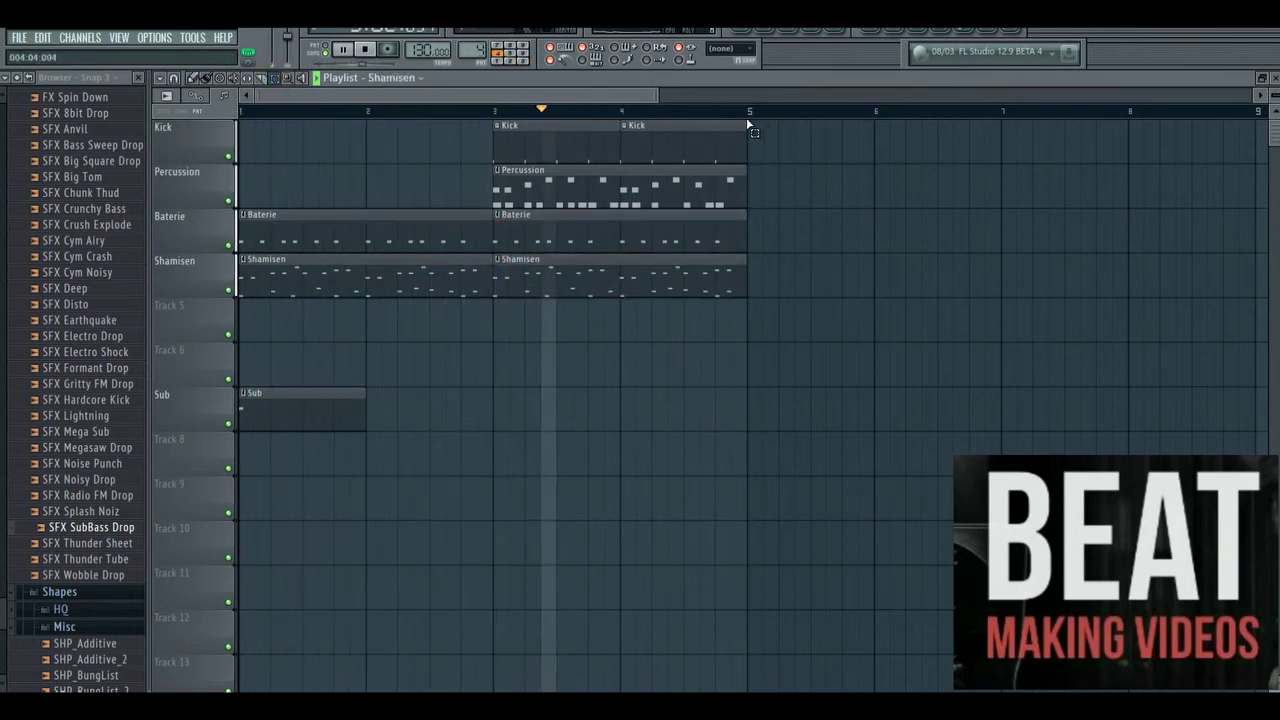
Loop playback over bars 1 to 4 to preview the arrangement.
left_click_drag(748, 112, 267, 120)
left_click_drag(748, 112, 212, 61)
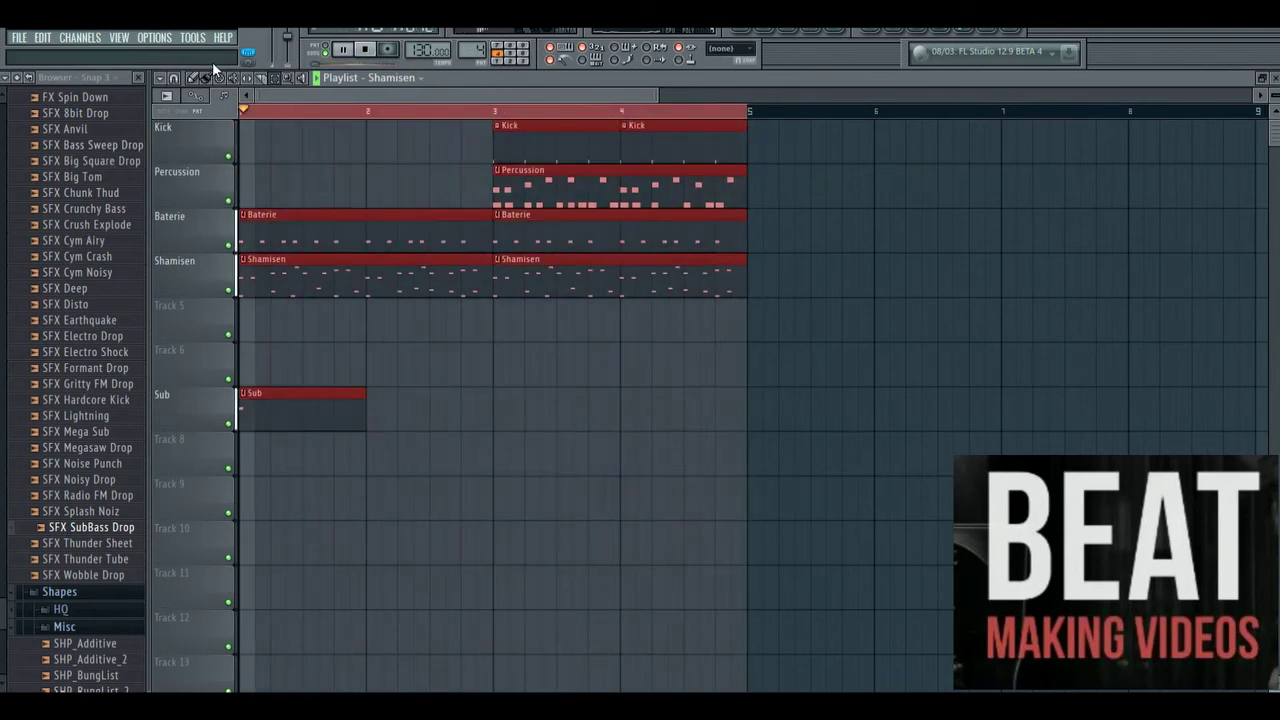
left_click(360, 155)
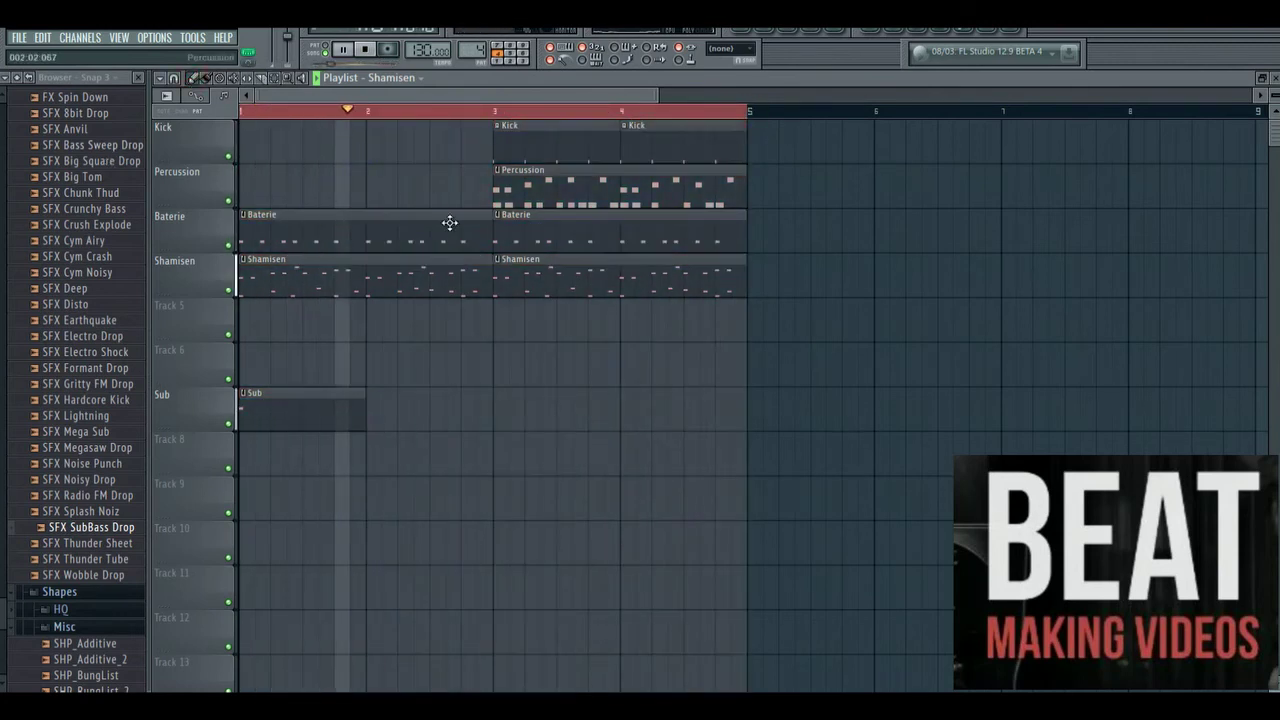
In bar 2 of the Shamisen melody, replace the C4 note with B3 and realign the C#4 and D#5 notes just before it.
left_click(775, 38)
left_click(798, 427)
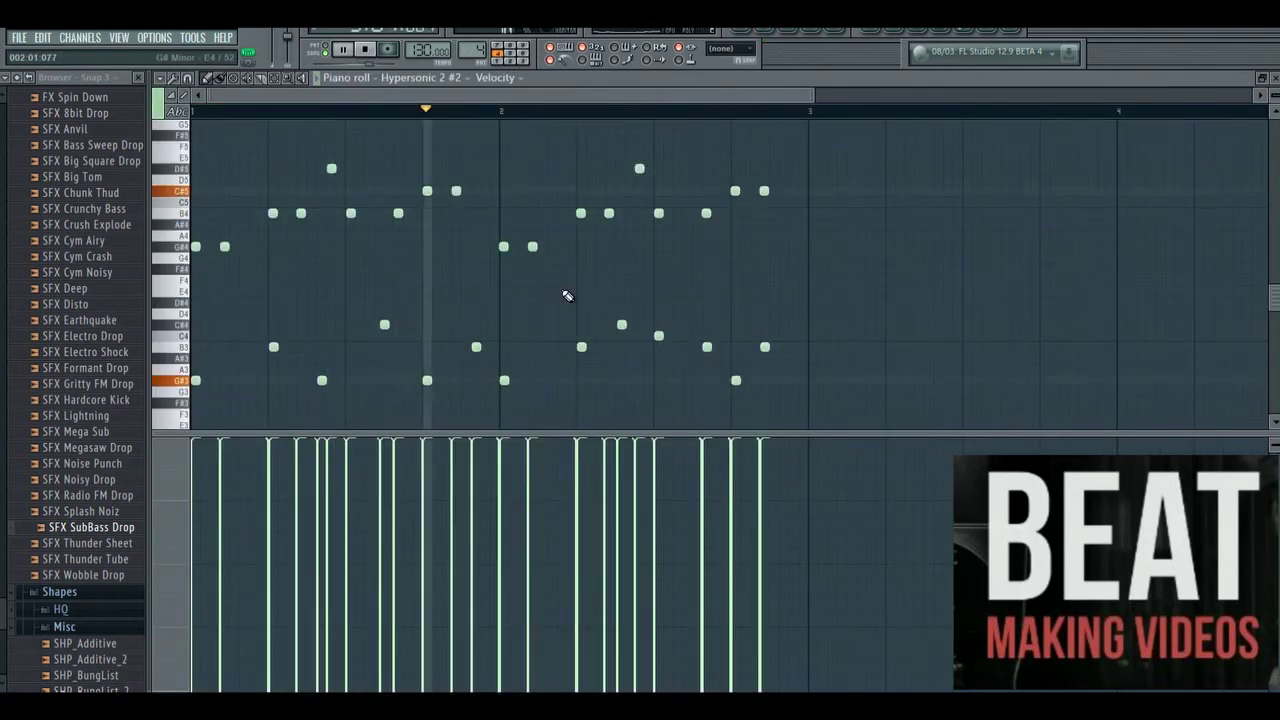
right_click(658, 336)
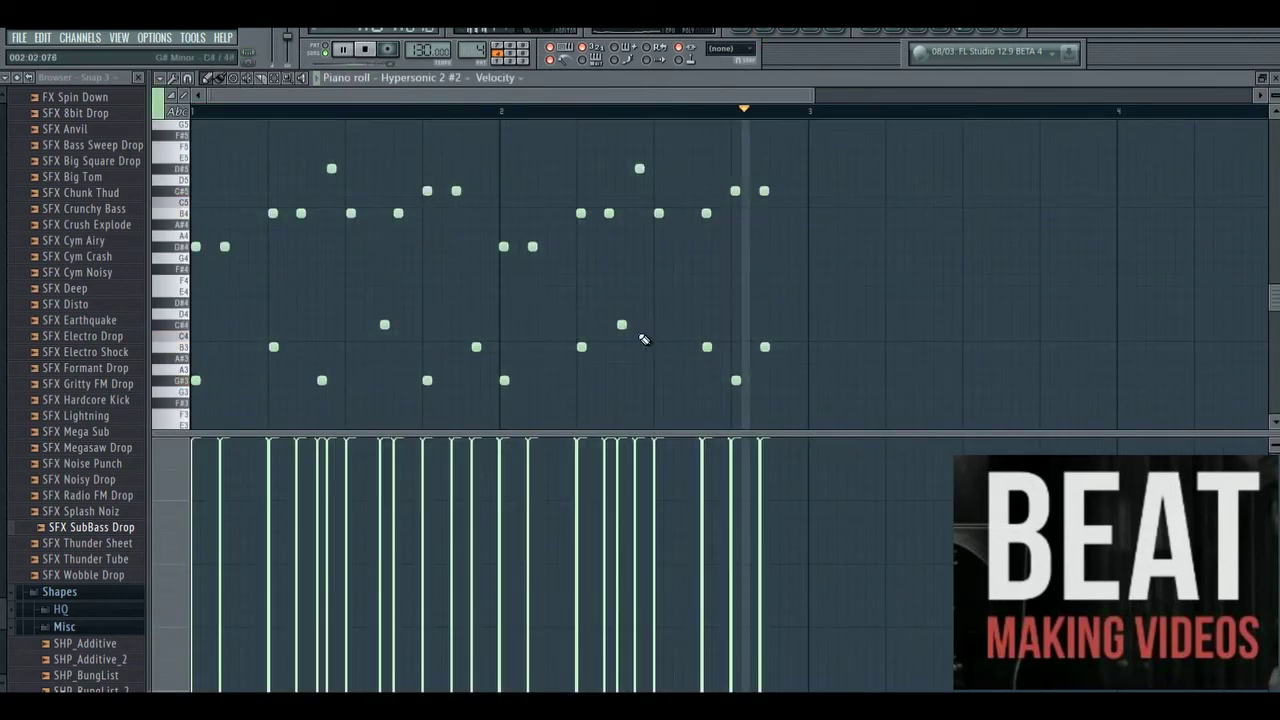
left_click_drag(620, 326, 638, 324)
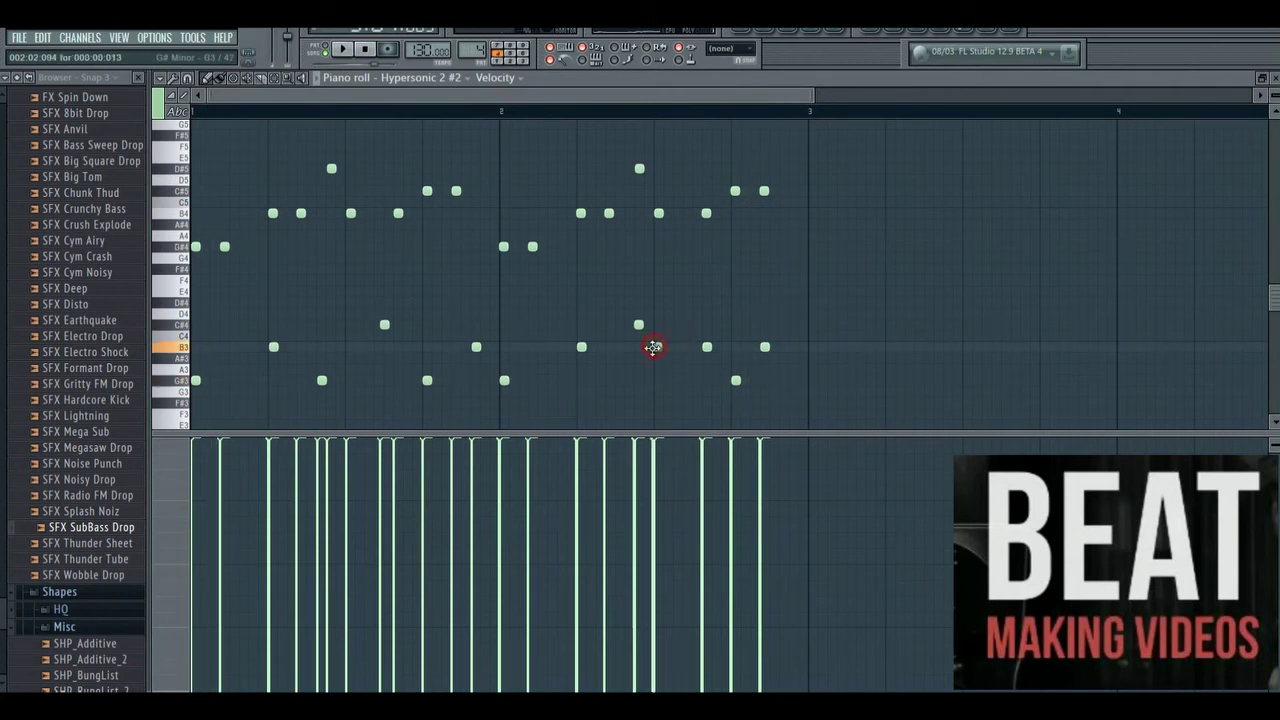
left_click_drag(652, 347, 658, 347)
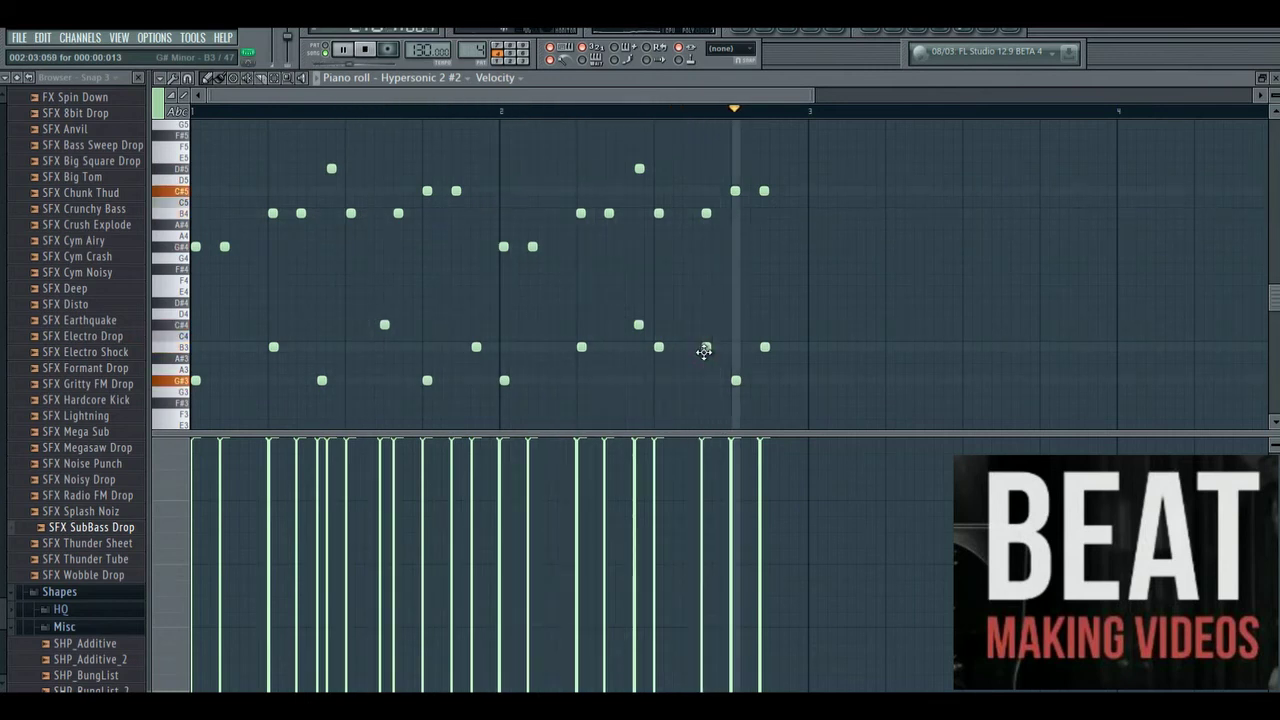
left_click_drag(639, 168, 632, 168)
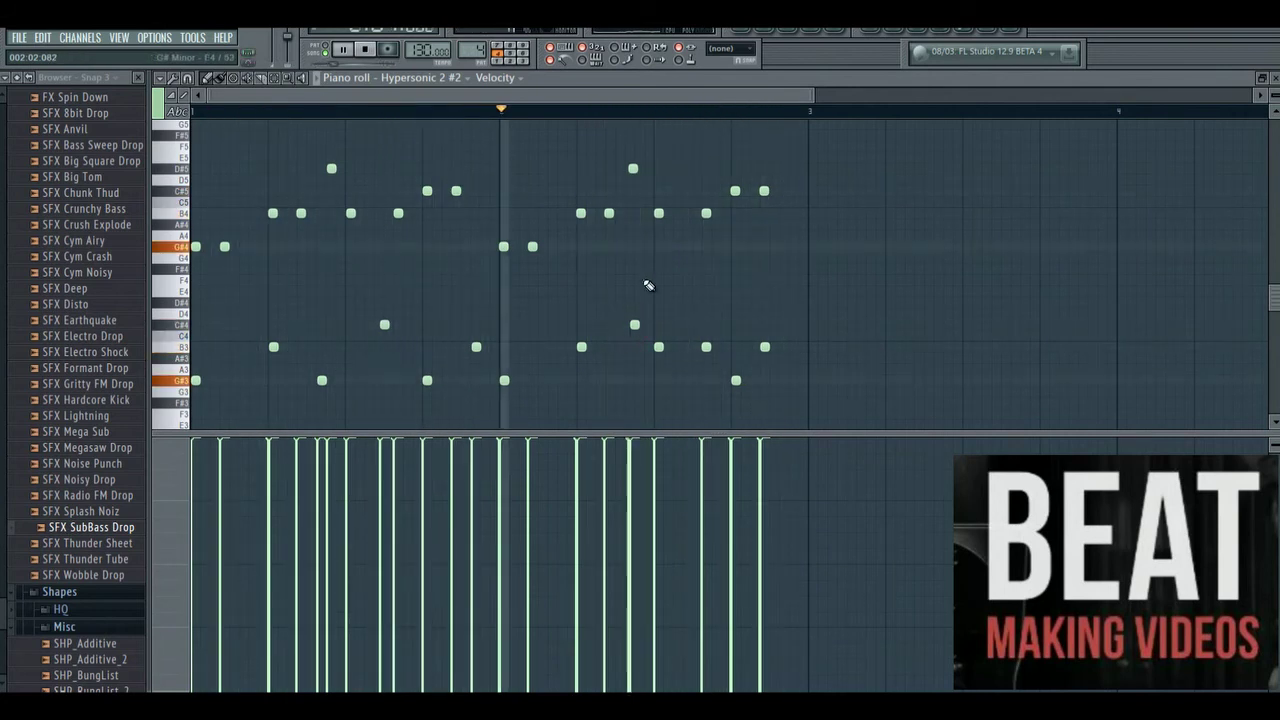
key("space")
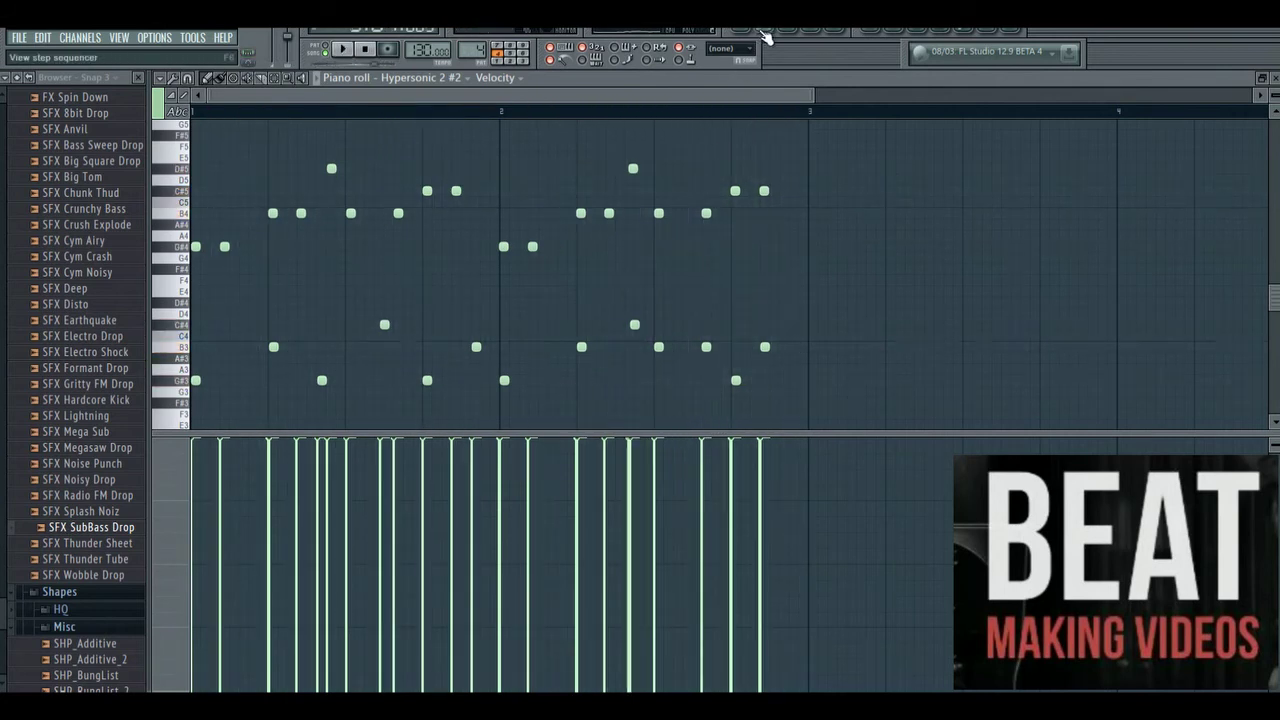
Return to the playlist and preview the four-bar arrangement with the adjusted Shamisen melody, then stop playback.
left_click(165, 38)
mouse_move(222, 37)
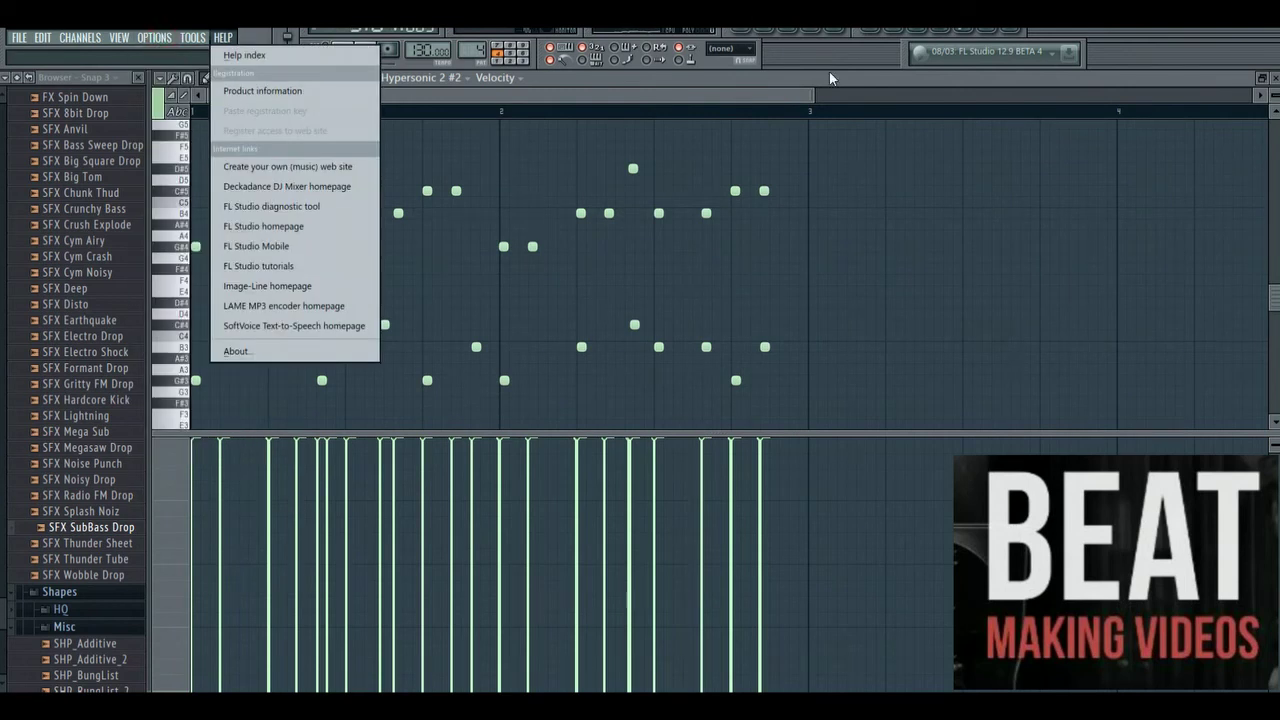
left_click(746, 37)
left_click(748, 36)
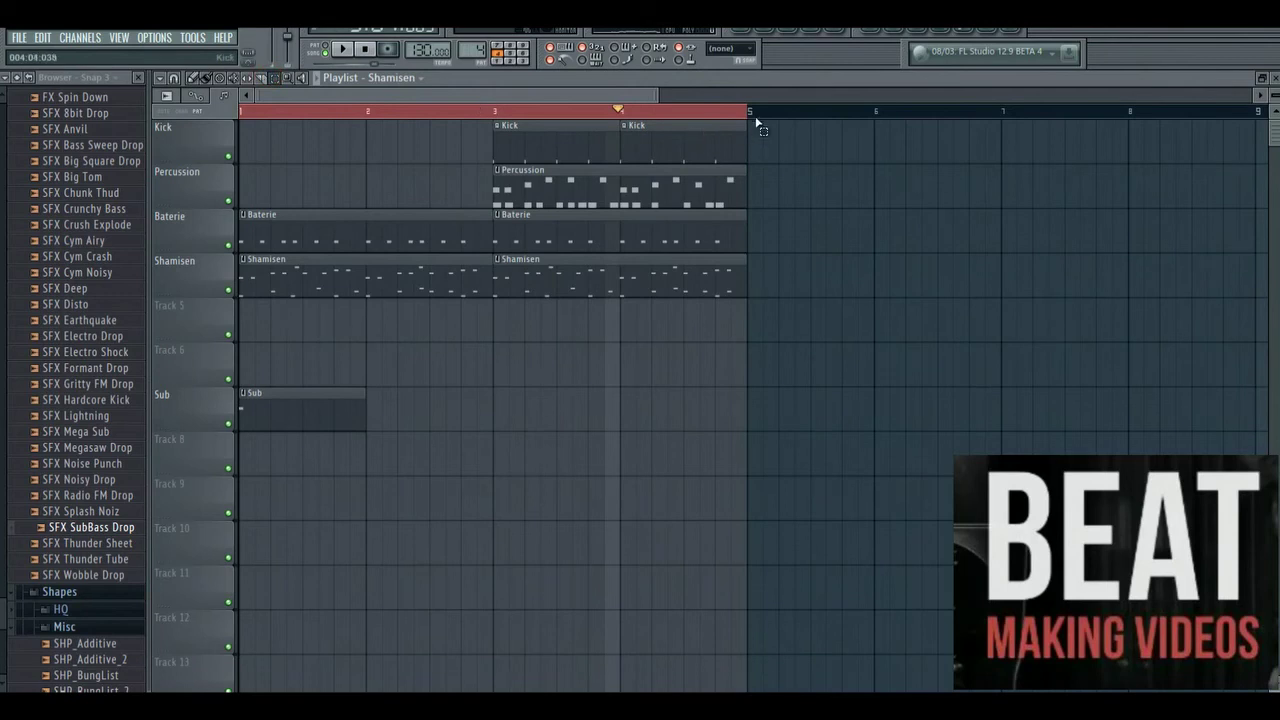
key("ctrl+a")
key("space")
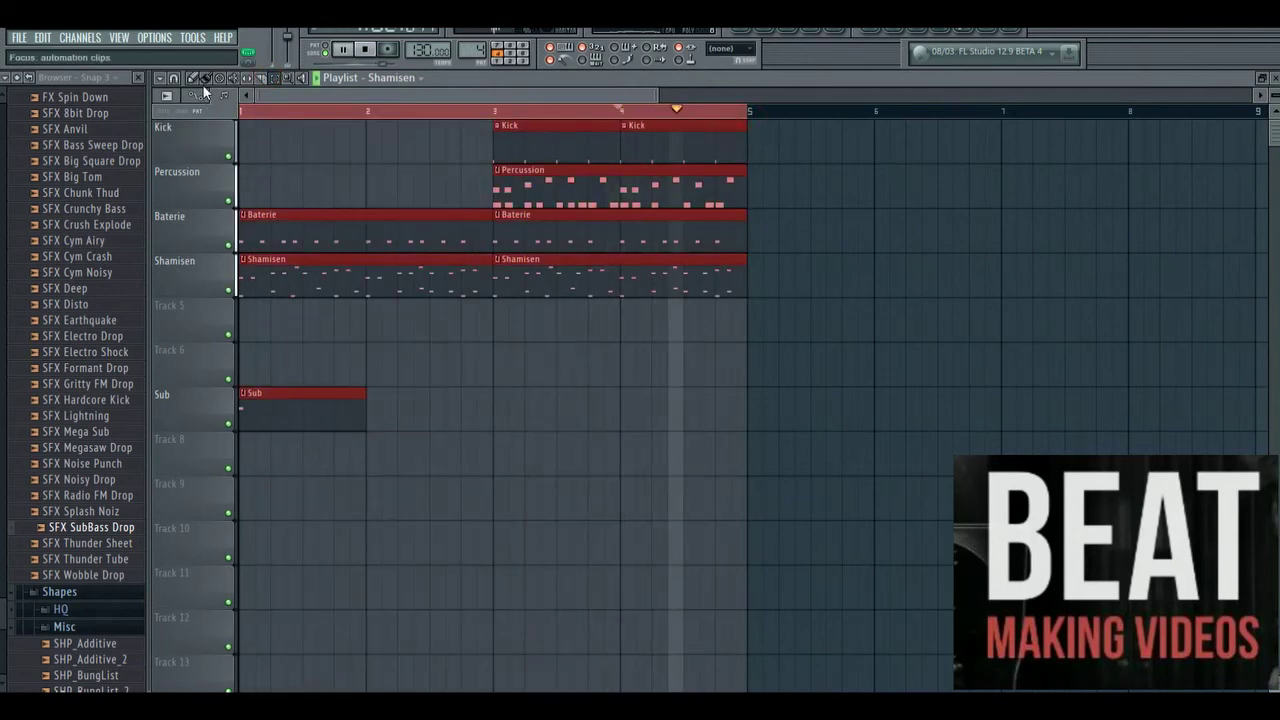
left_click(900, 316, "ctrl")
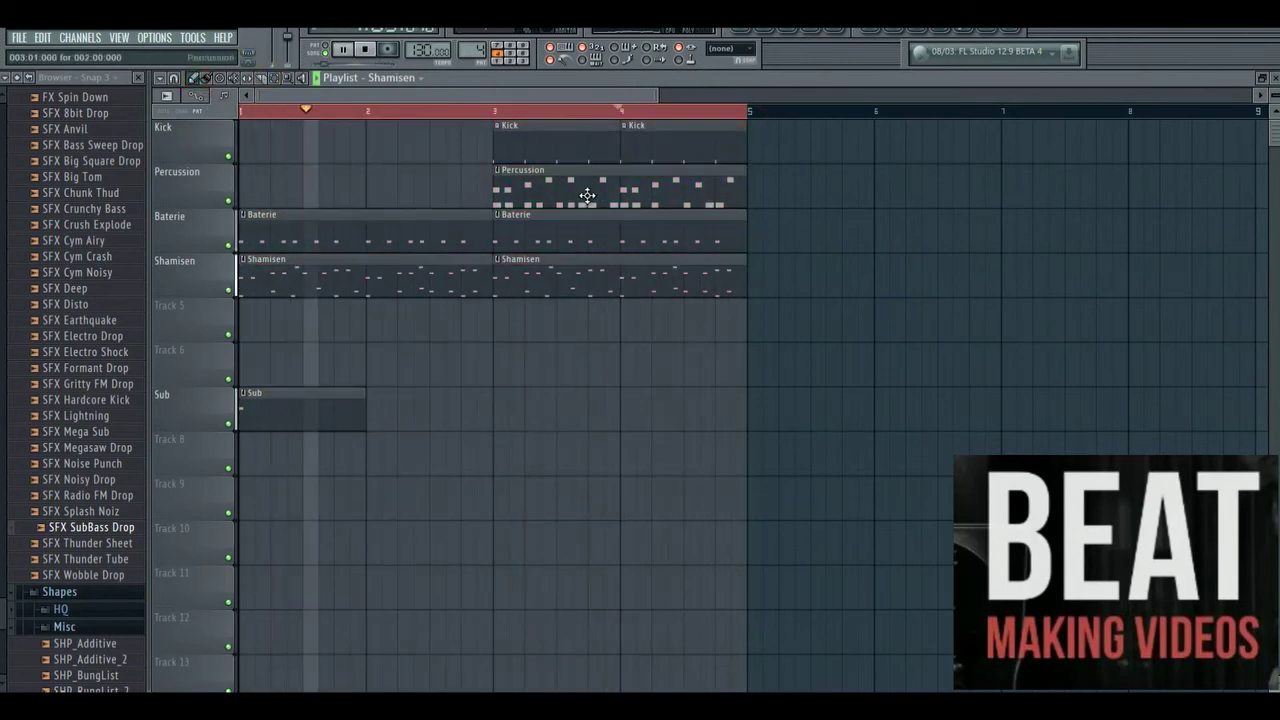
left_click(277, 79)
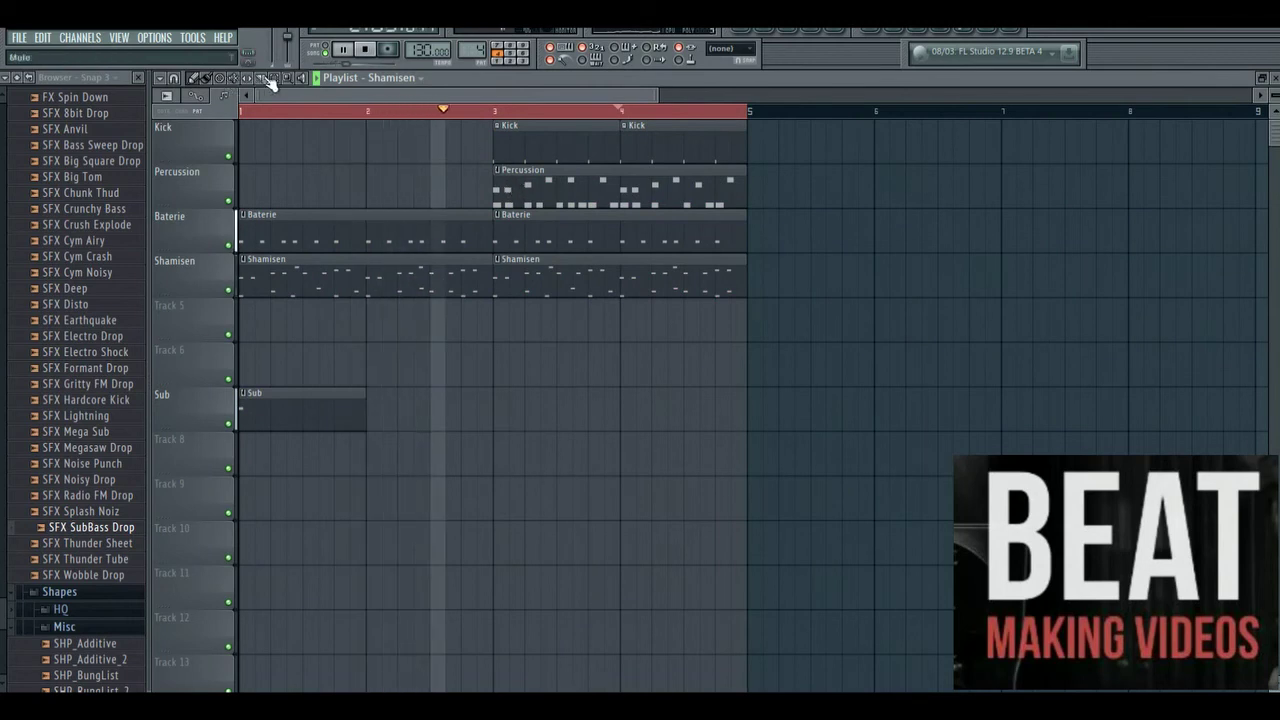
key("space")
left_click(286, 79)
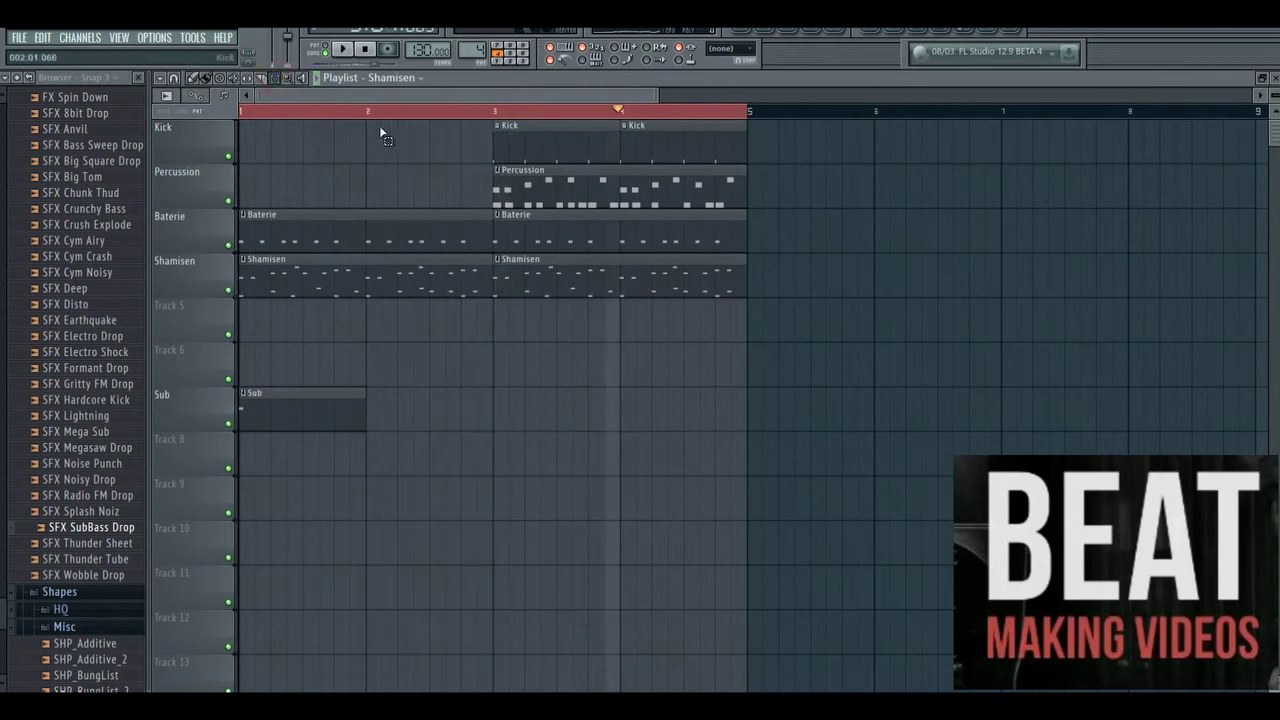
Set bar 2 as the loop range, create a new pattern named Roulade and place its clip at bar 2 on the Sub track.
mouse_move(368, 112)
left_mouse_down()
mouse_move(509, 153)
mouse_move(494, 146)
left_mouse_up()
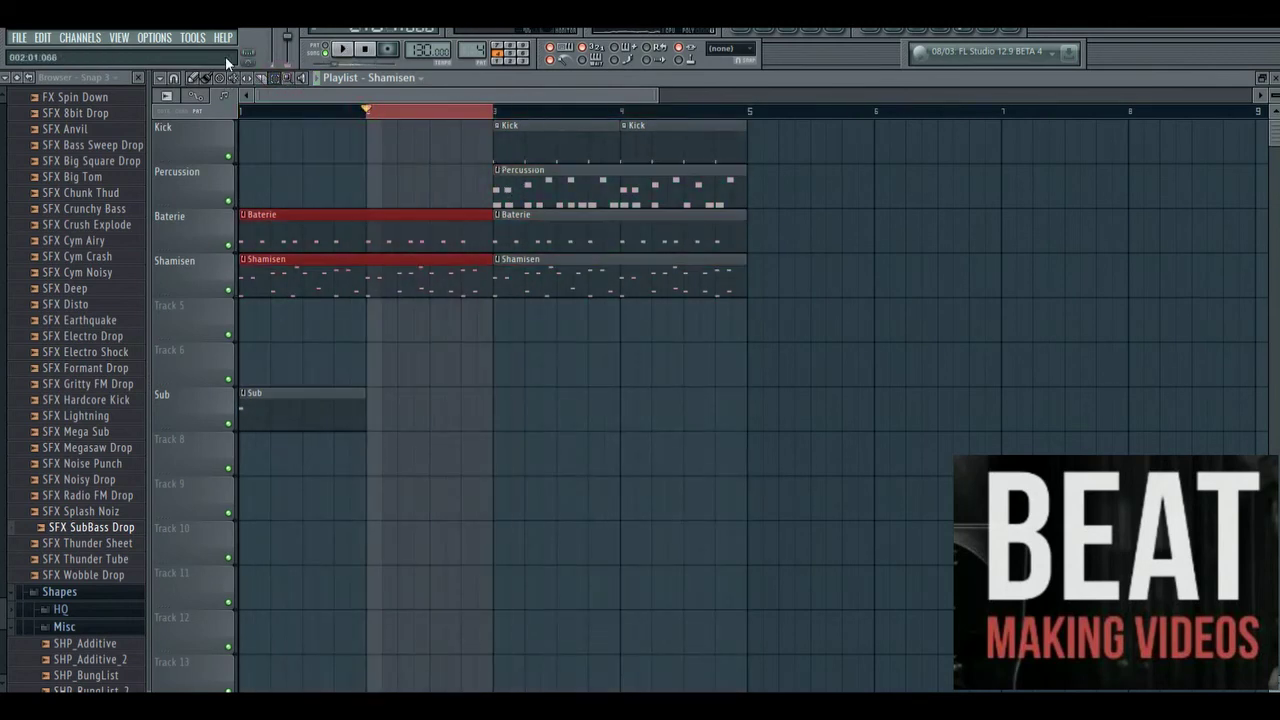
left_click(772, 36)
left_click(622, 202)
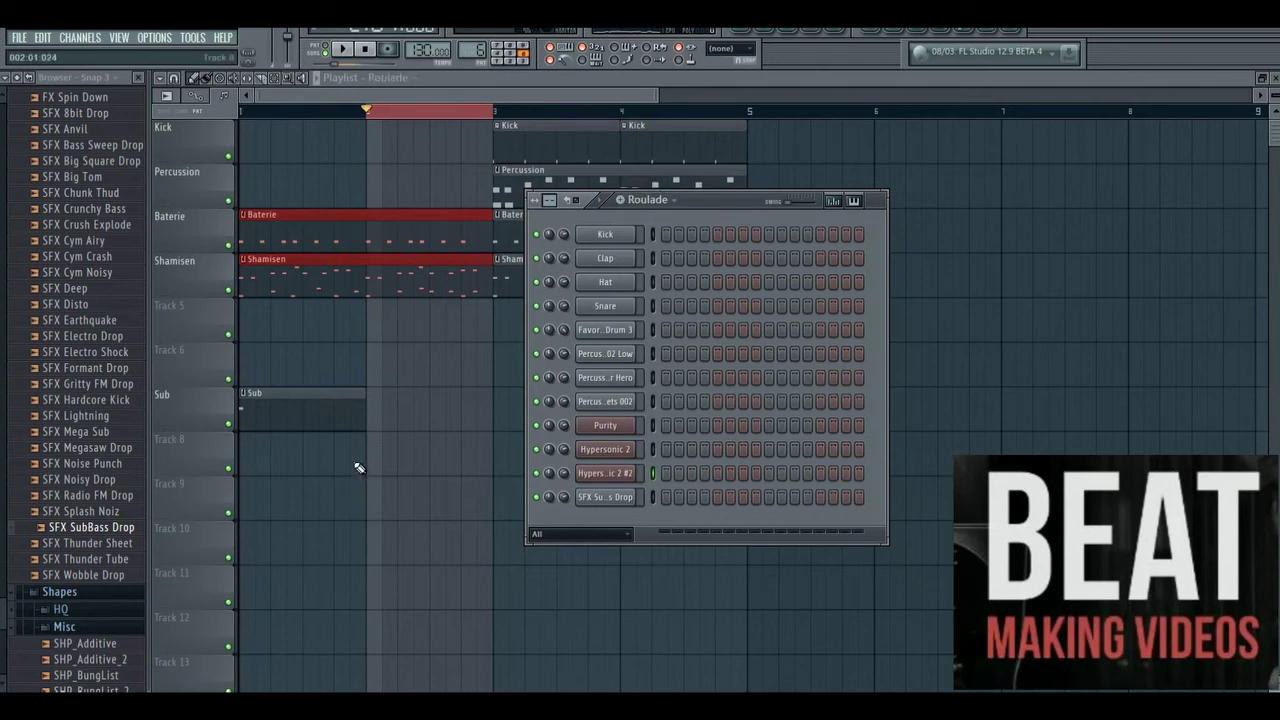
left_click(366, 415)
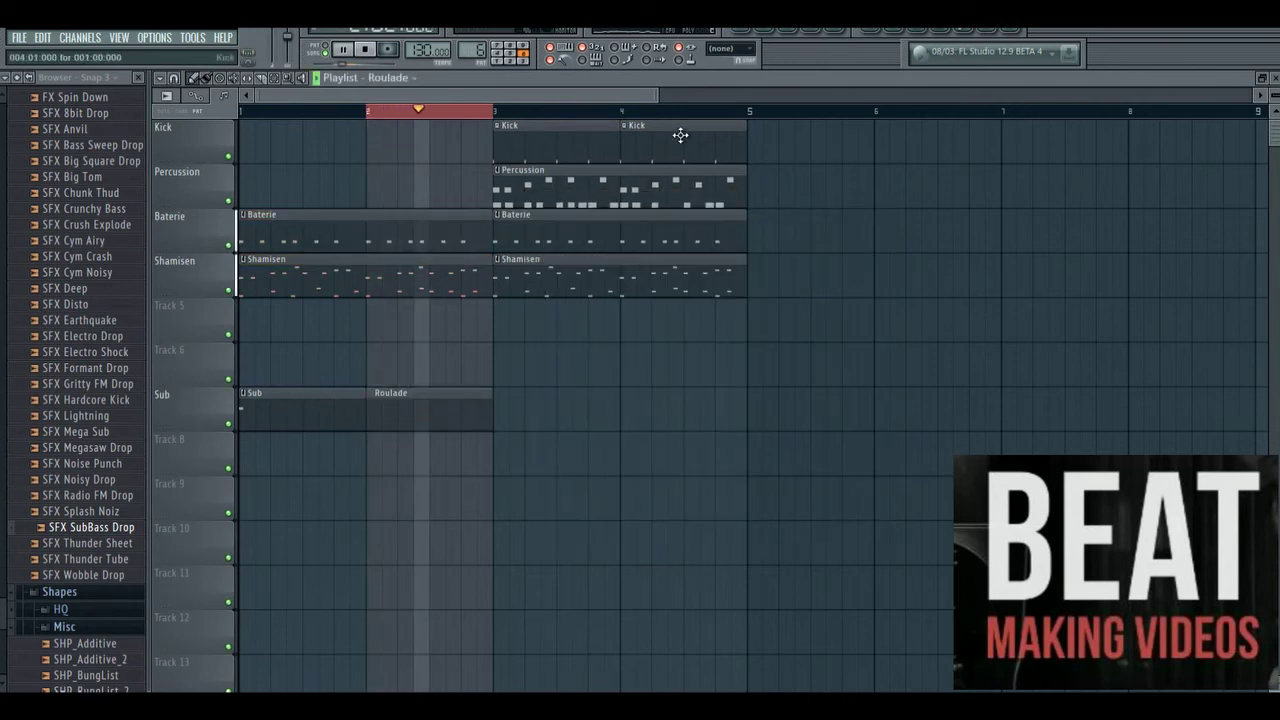
Add another Hypersonic channel from the full plugin list and locate its content folder under Documents > hyper sonic.
left_click(102, 40)
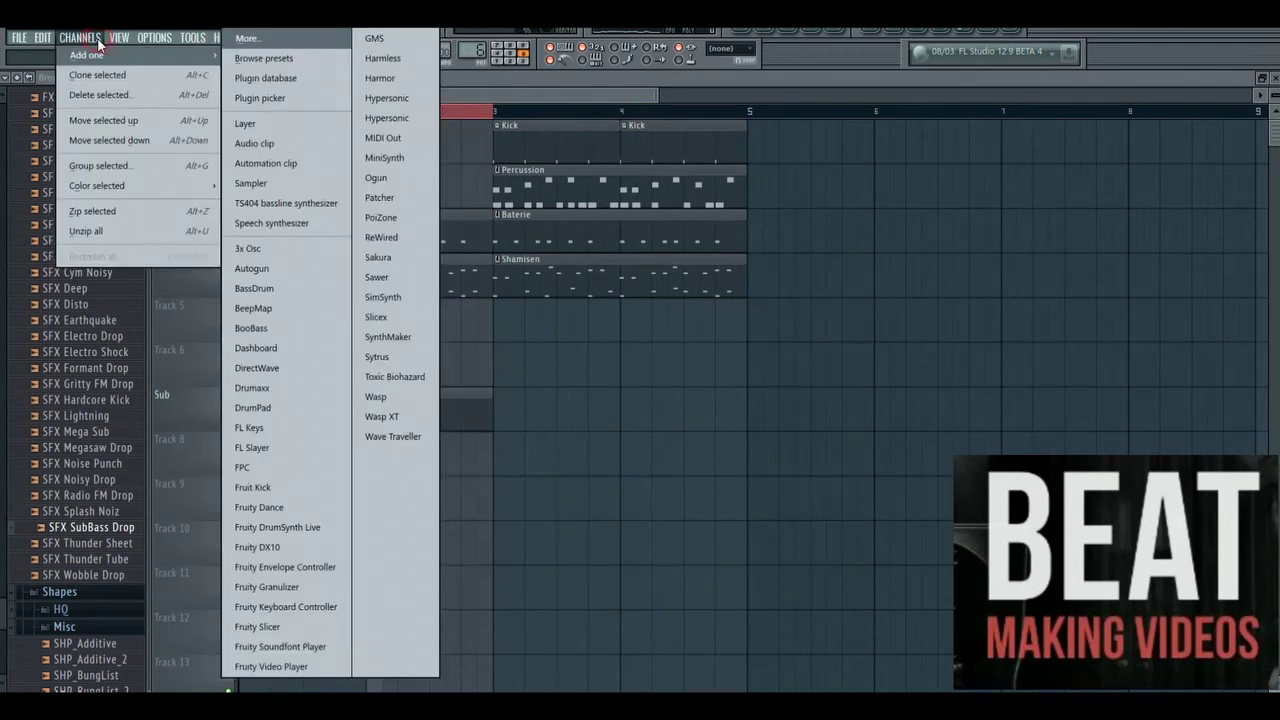
left_click(260, 40)
left_click_drag(730, 514, 731, 562)
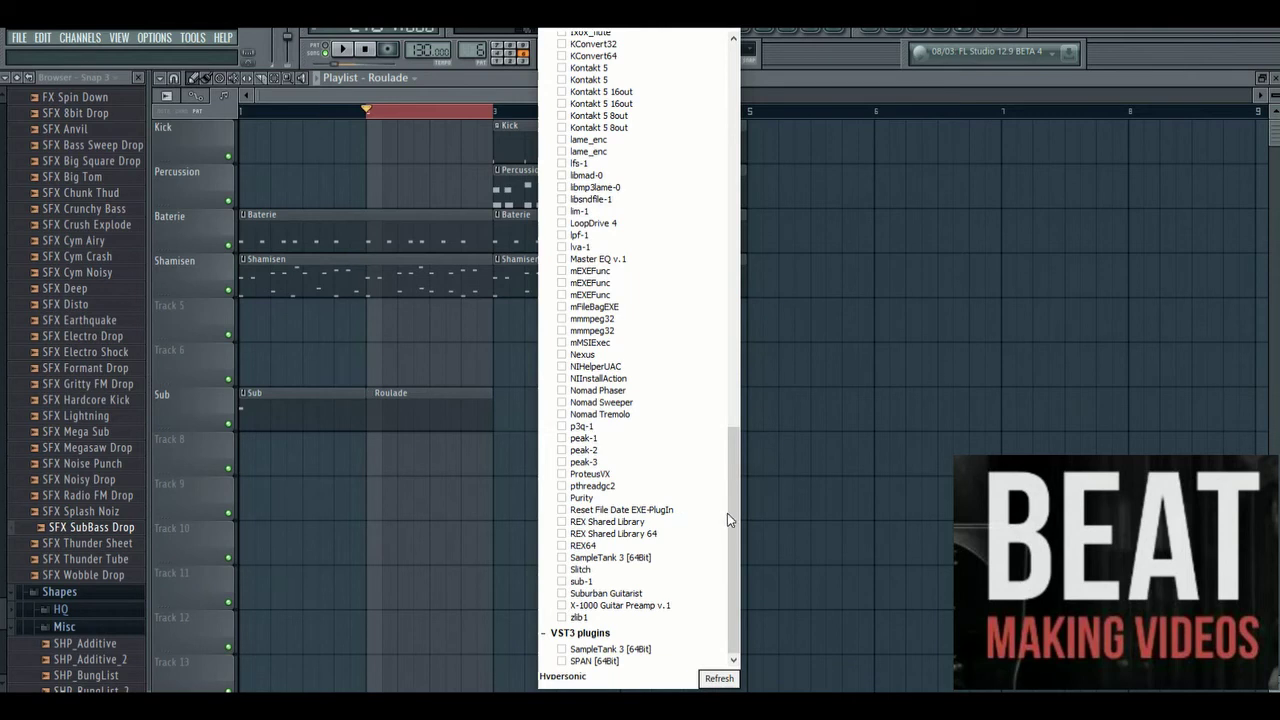
scroll(730, 500, "up", 1)
left_click(562, 41)
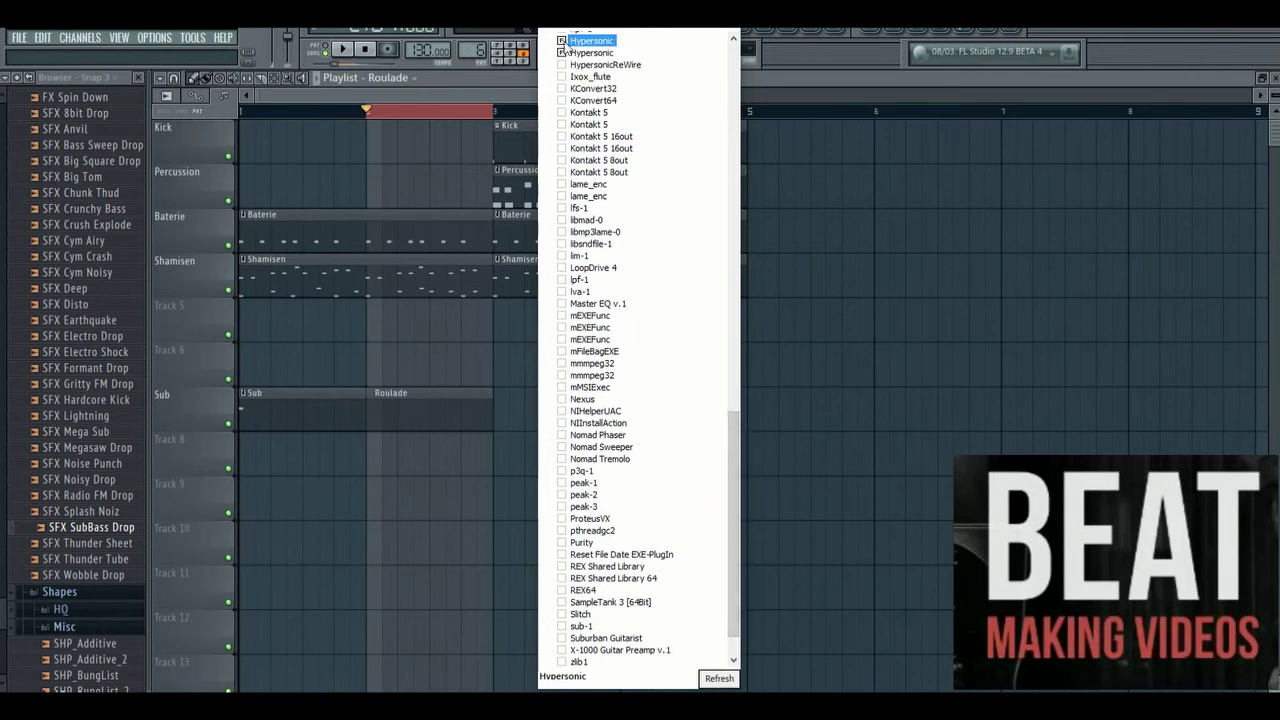
left_click(578, 45)
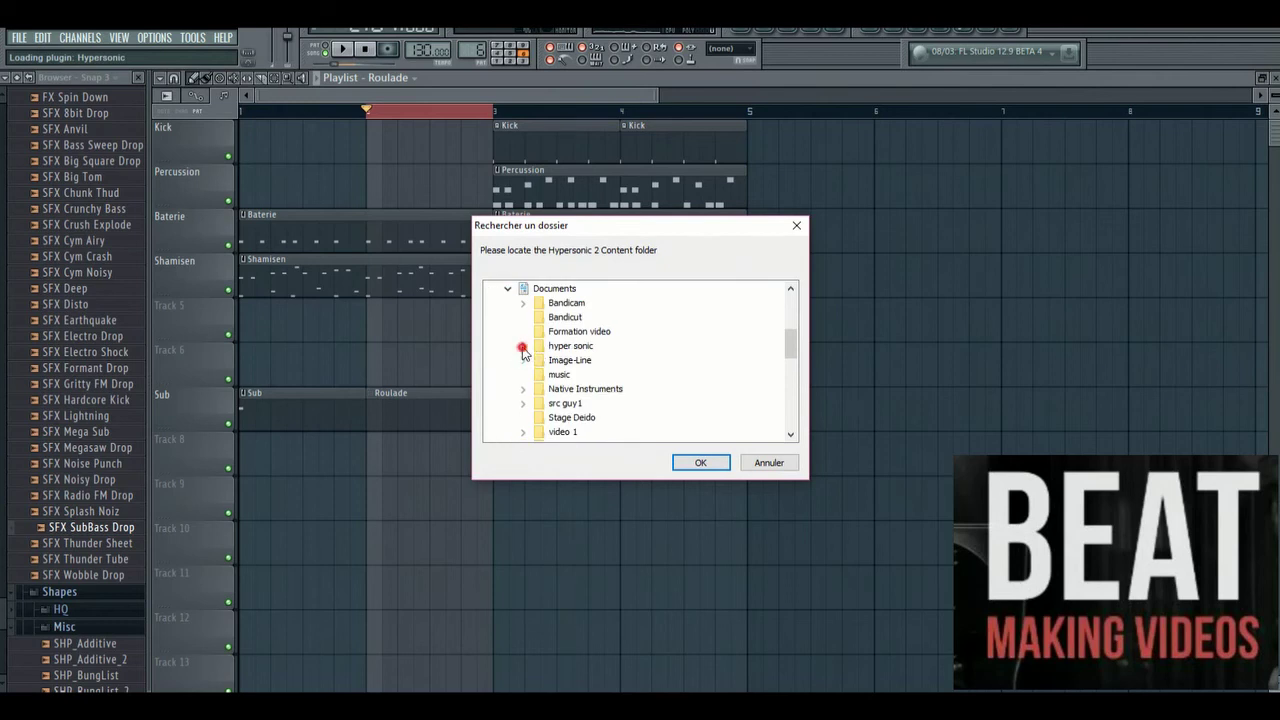
left_click(690, 463)
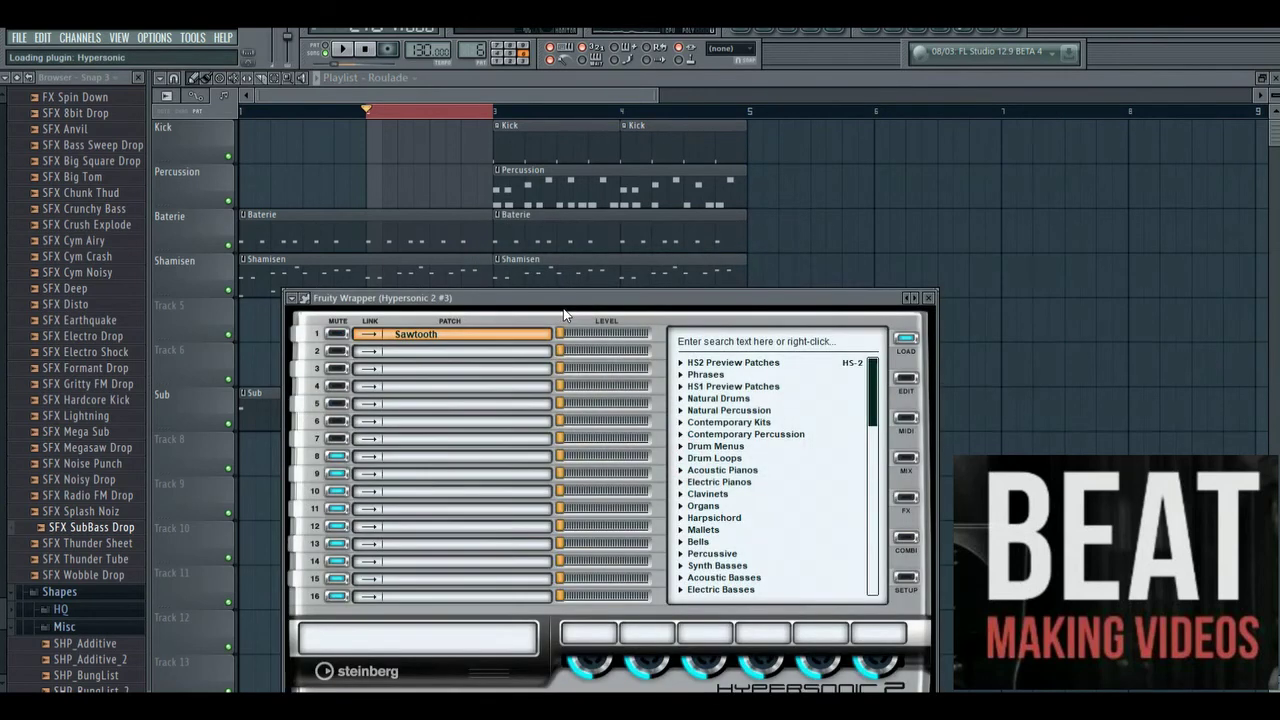
Load the Kicks + Snares Menu patch from Drum Menus into part 1, set its level to +6.0 dB and close the plugin.
key("space")
left_click(876, 388)
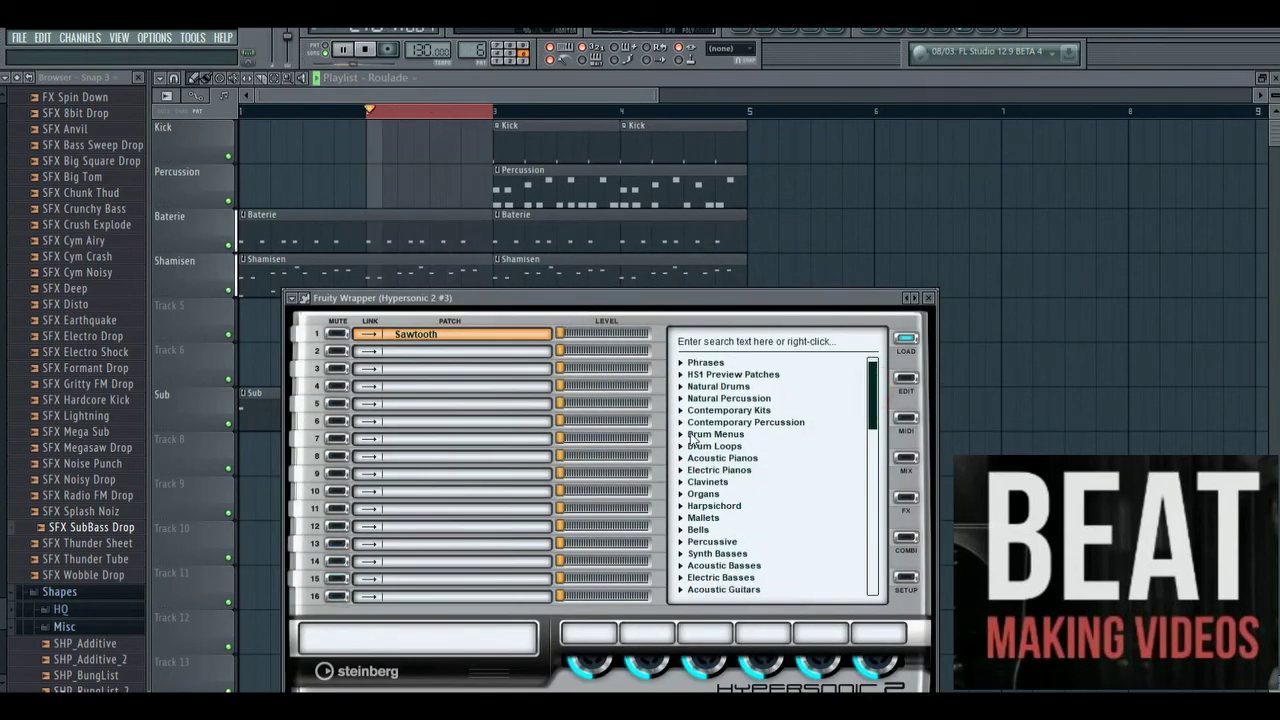
left_click(683, 435)
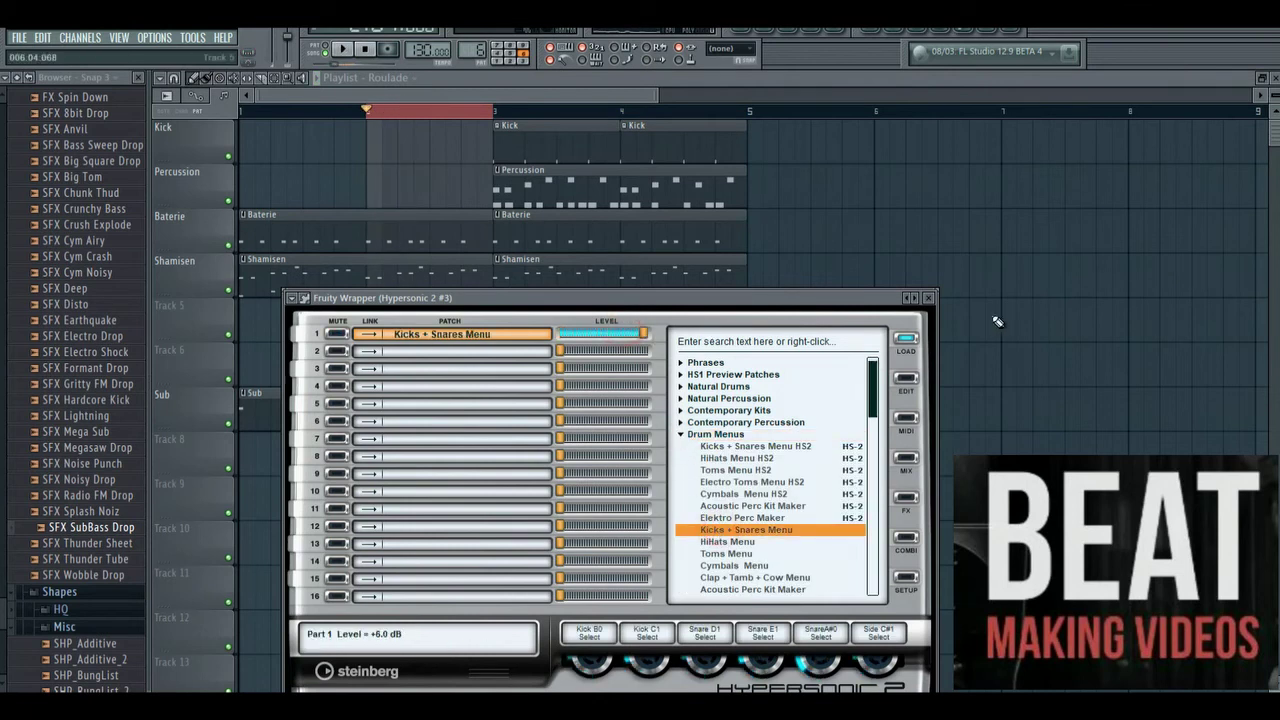
left_click(930, 298)
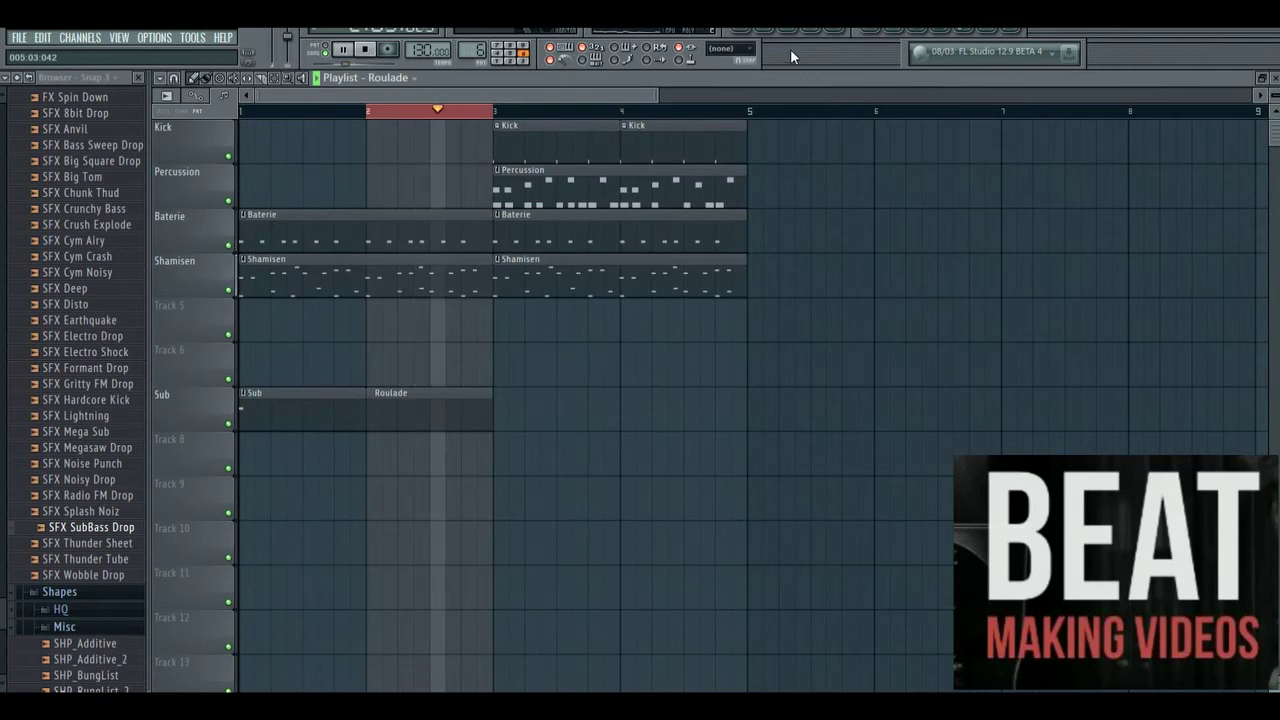
Open the piano roll of the Hypersonic 2 #3 channel in the Roulade pattern and place a short A#2 note halfway through bar 1.
left_click(764, 31)
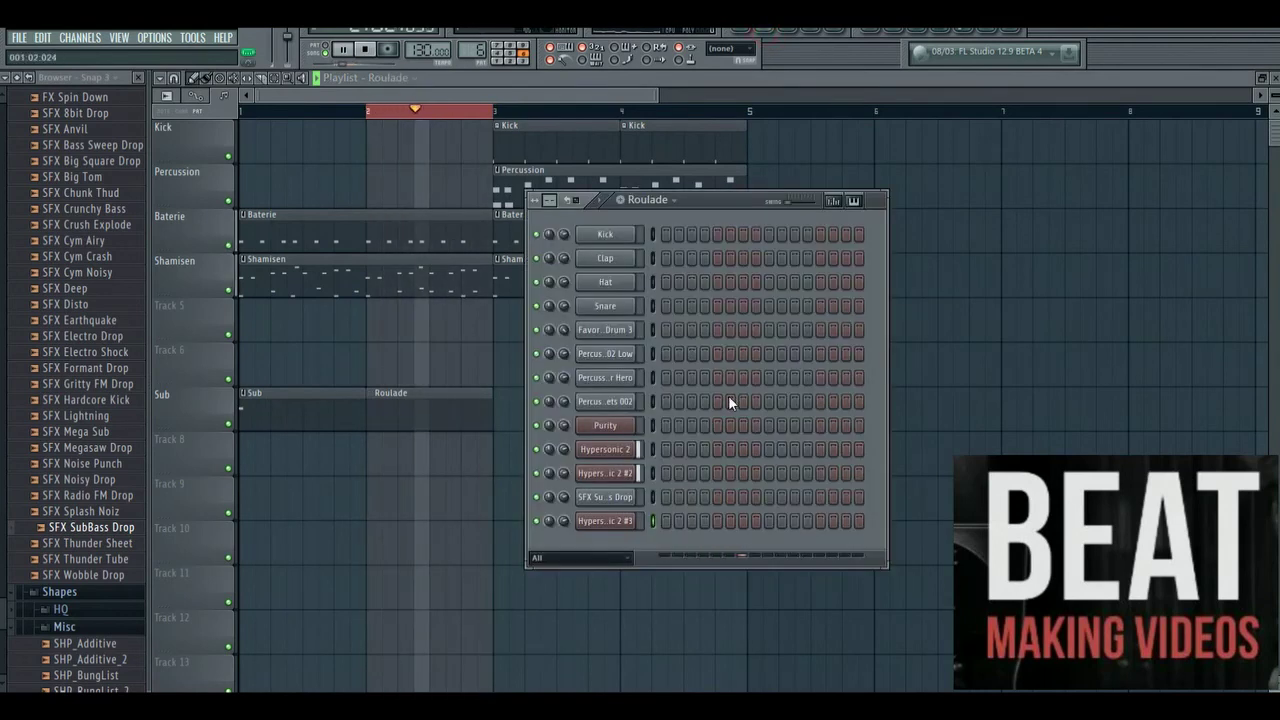
right_click(610, 522)
left_click(668, 420)
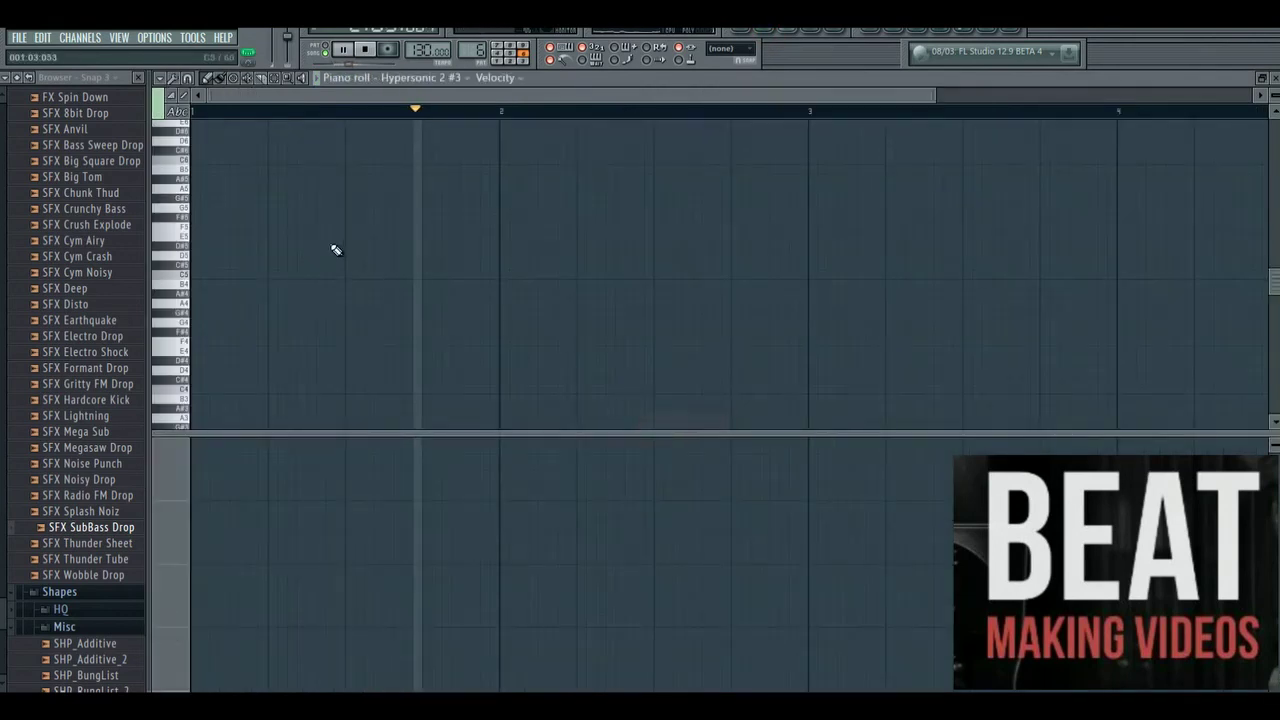
scroll(190, 420, "down", 4)
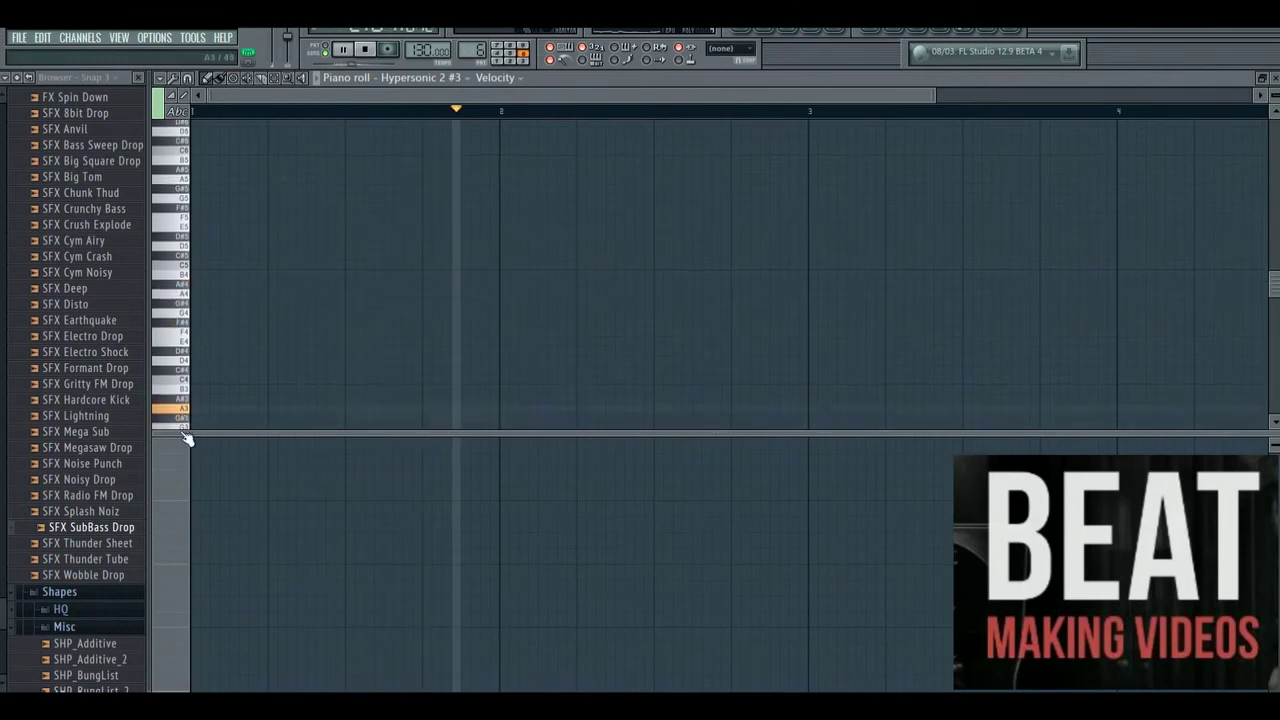
scroll(188, 422, "down", 1)
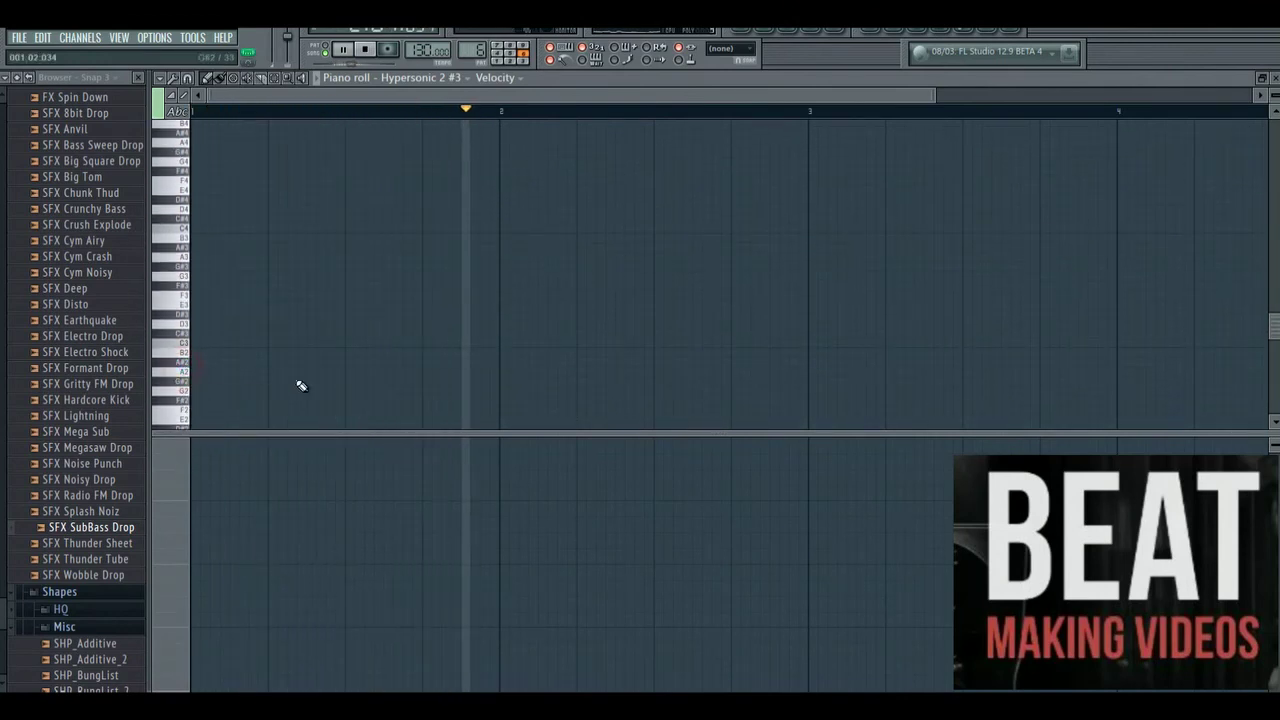
left_click(349, 363)
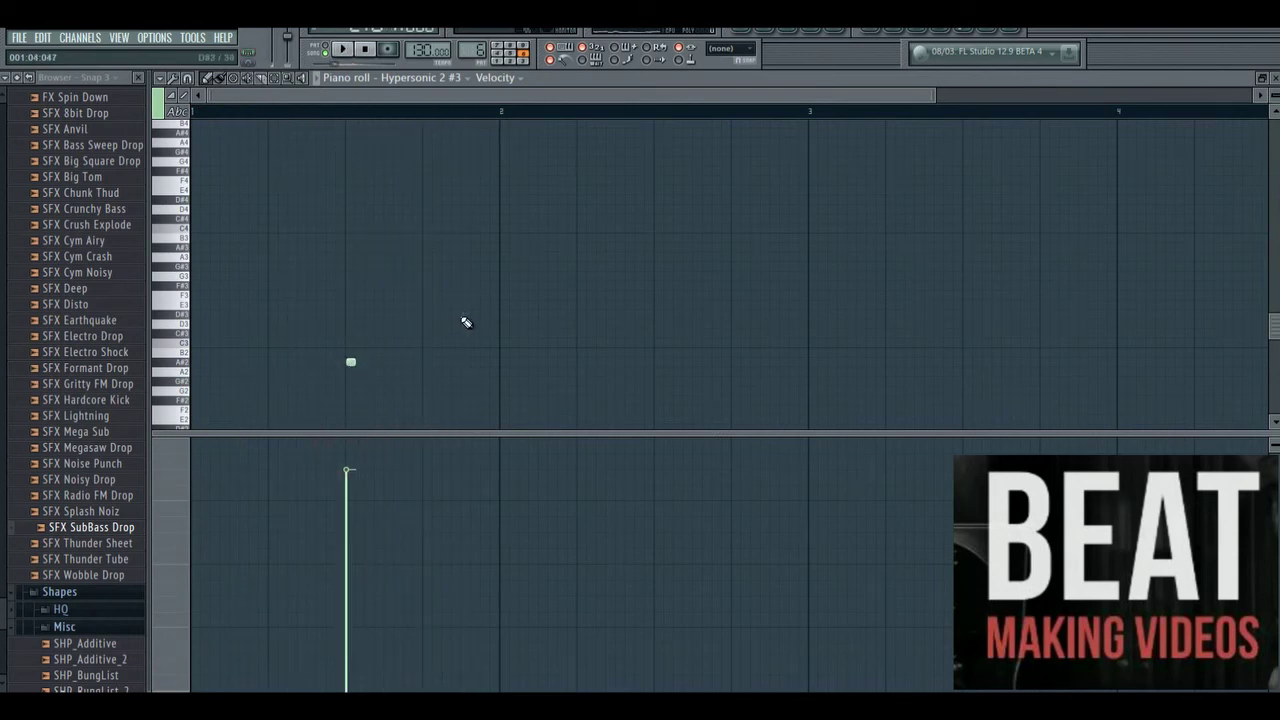
Extend the A#2 note into a six-note snare roll with a gap before the last hit, and ramp the velocities up to maximum.
left_click_drag(910, 92, 751, 92)
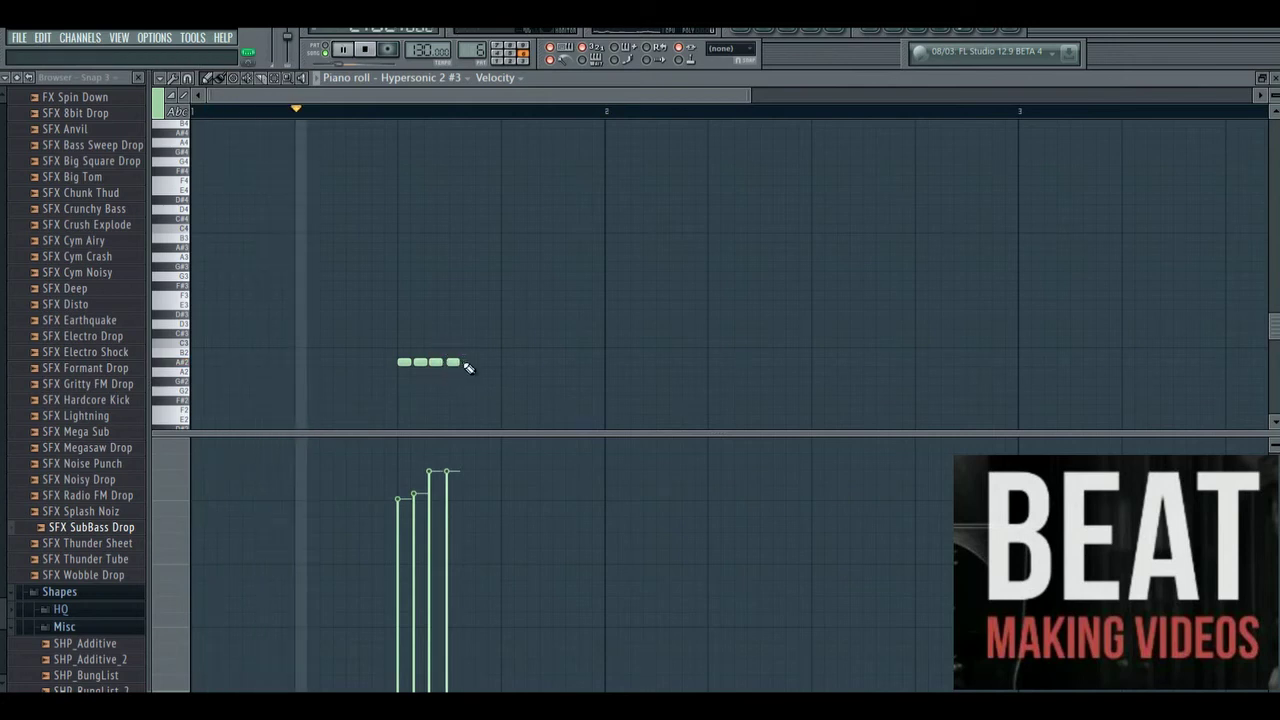
left_click(529, 361)
left_click(471, 362)
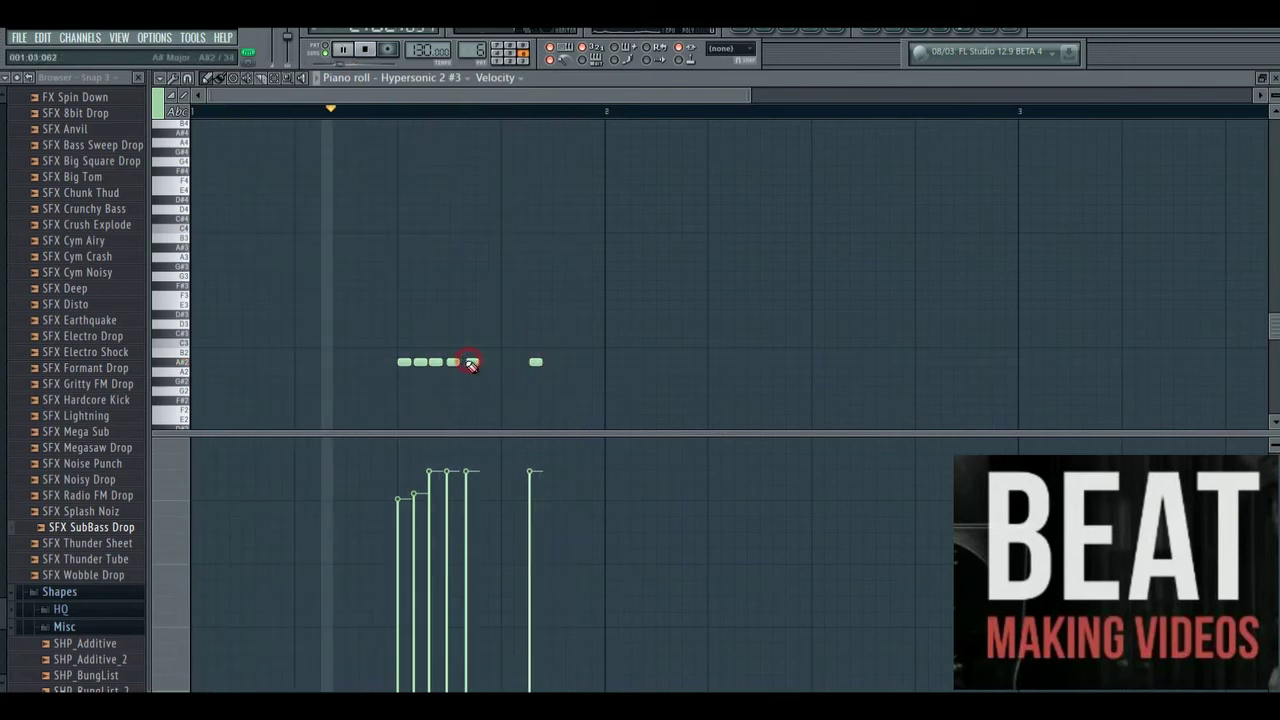
left_click(530, 442)
left_click(538, 361)
left_click_drag(538, 361, 511, 361)
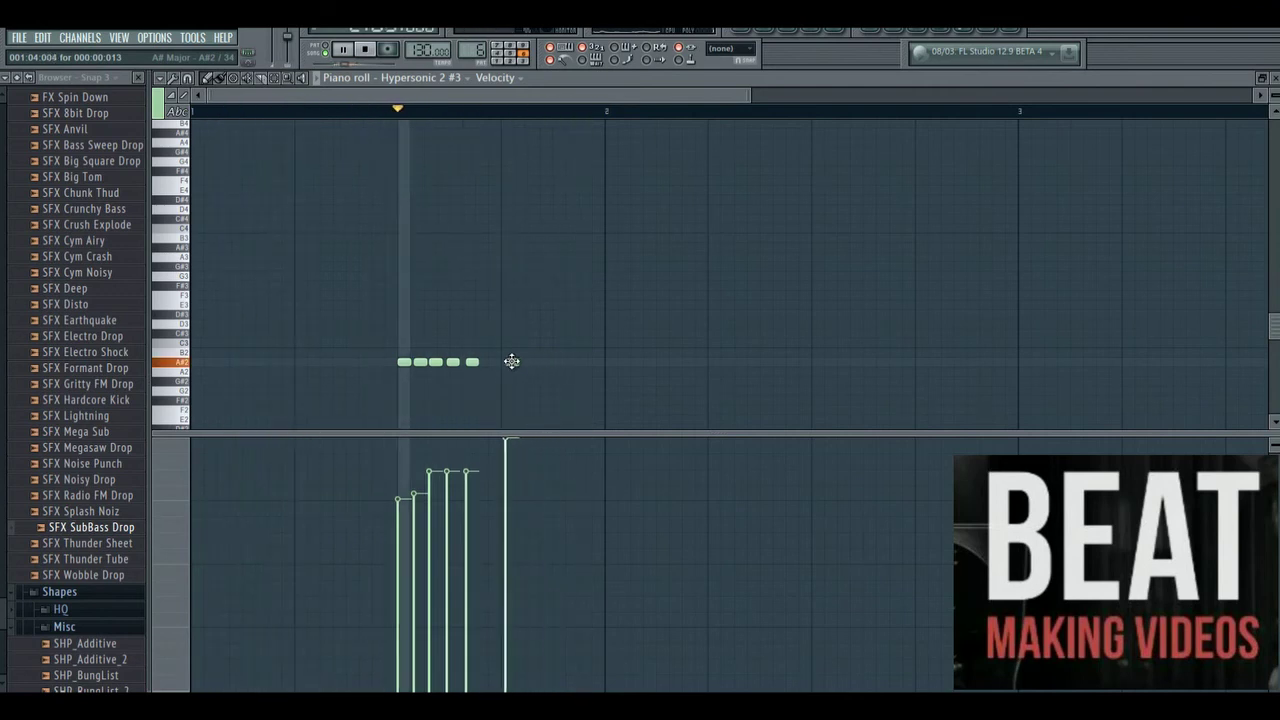
mouse_move(424, 533)
left_mouse_down()
mouse_move(449, 466)
mouse_move(466, 457)
mouse_move(405, 497)
mouse_move(397, 520)
mouse_move(470, 466)
left_mouse_up()
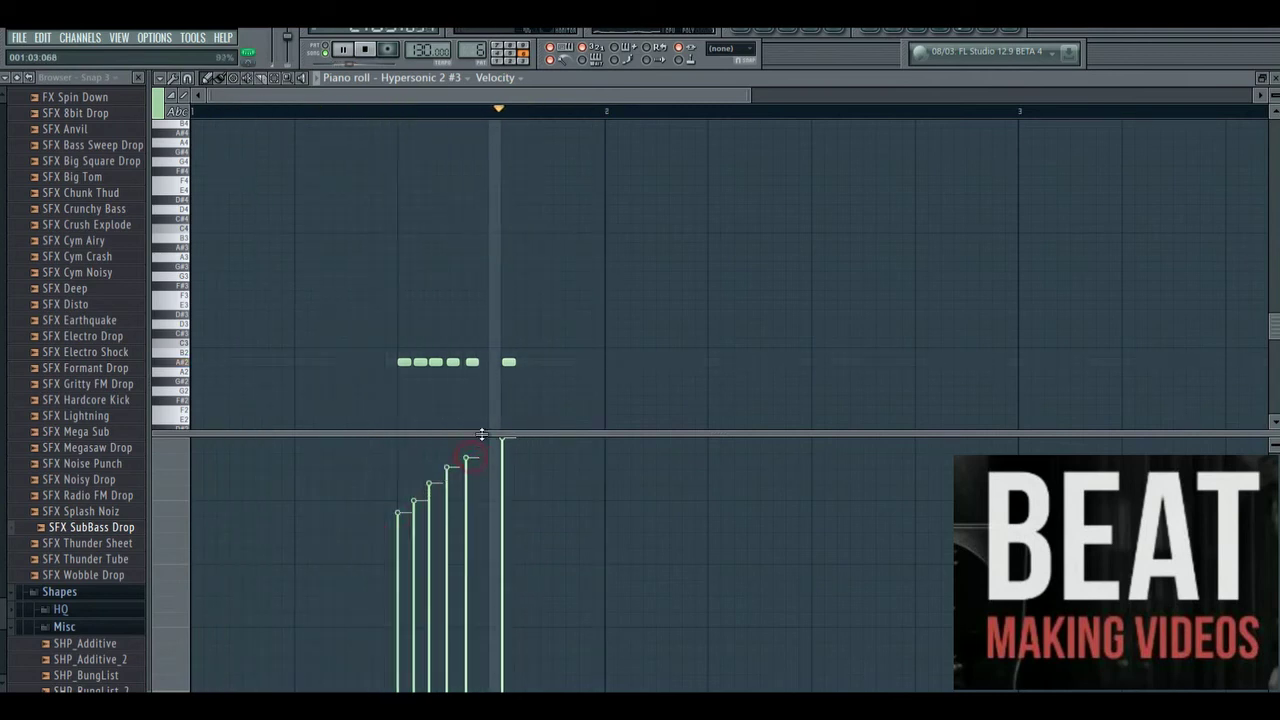
left_click(768, 32)
left_click(186, 200)
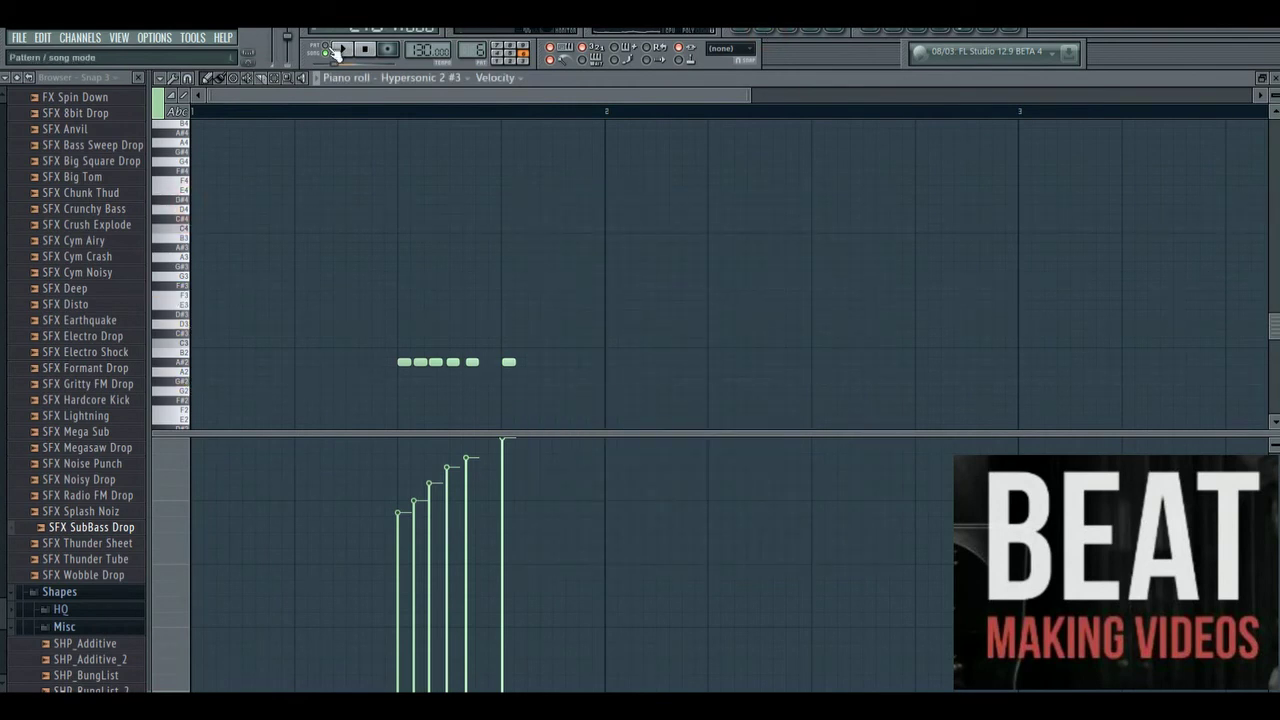
left_click(154, 37)
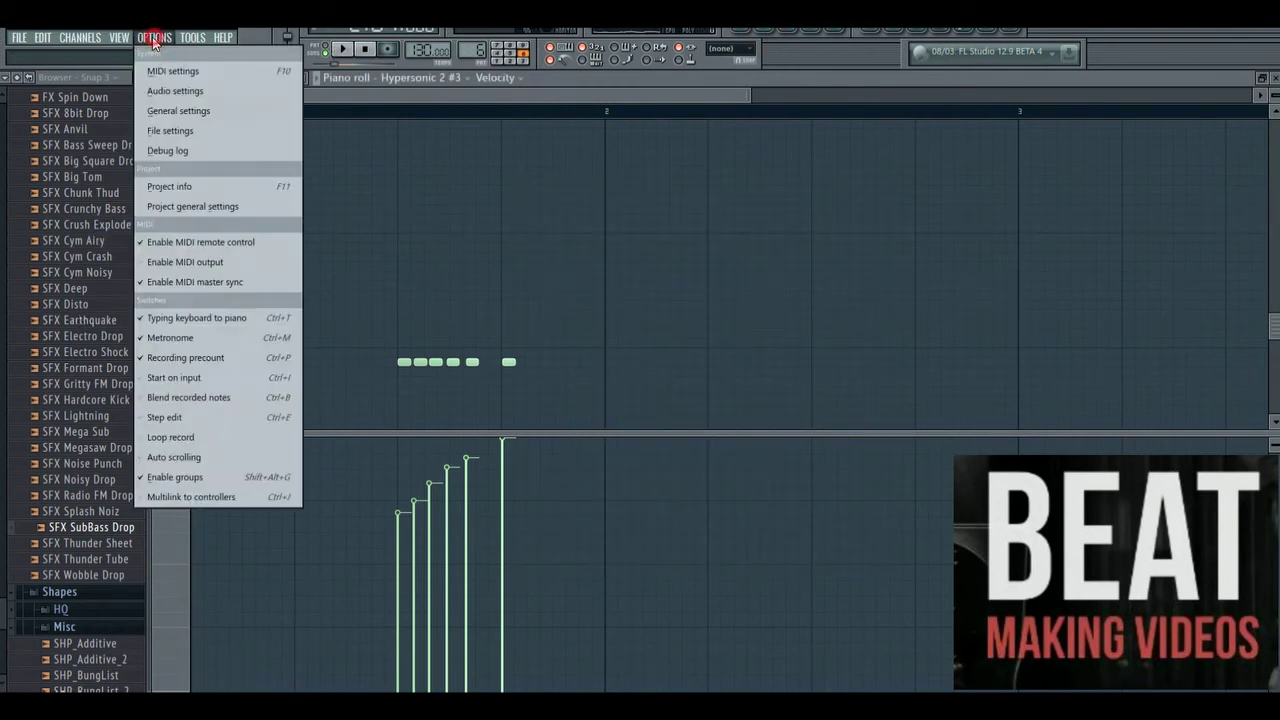
left_click(192, 37)
Open the piano roll of the Purity channel in the Roulade pattern and place a short A3 note on beat 2 of bar 1.
left_click(767, 35)
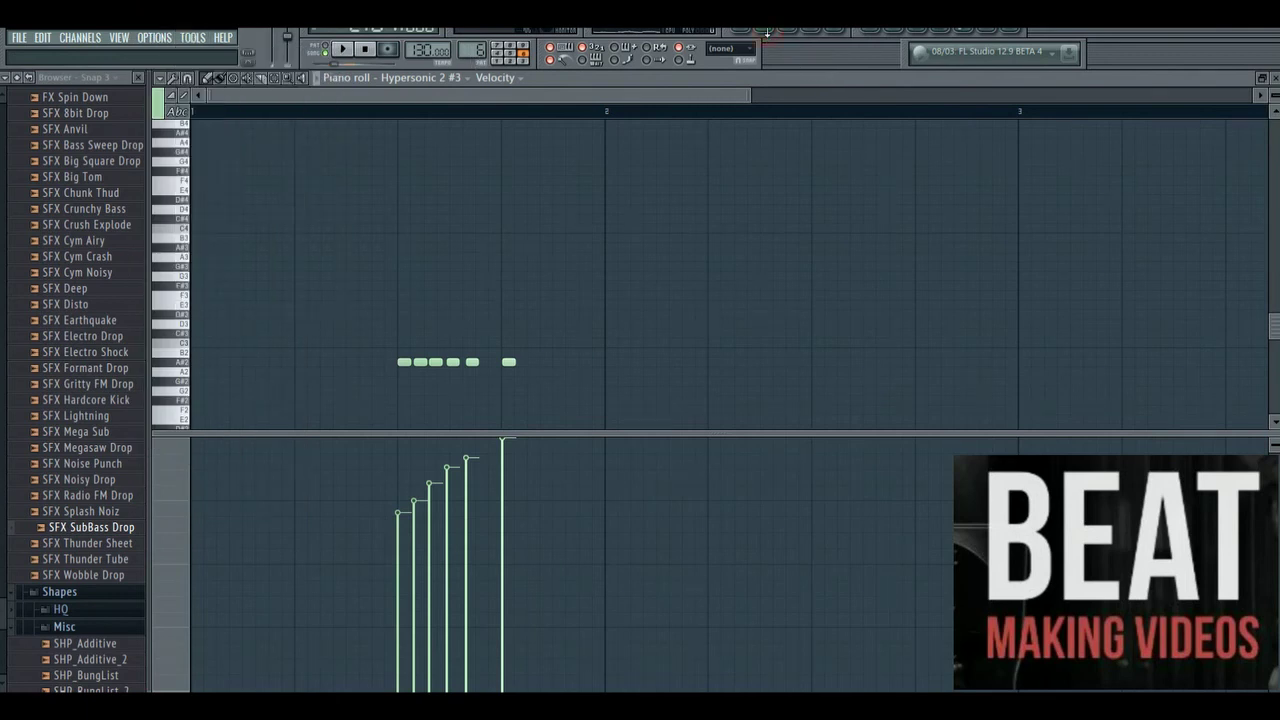
left_click(770, 36)
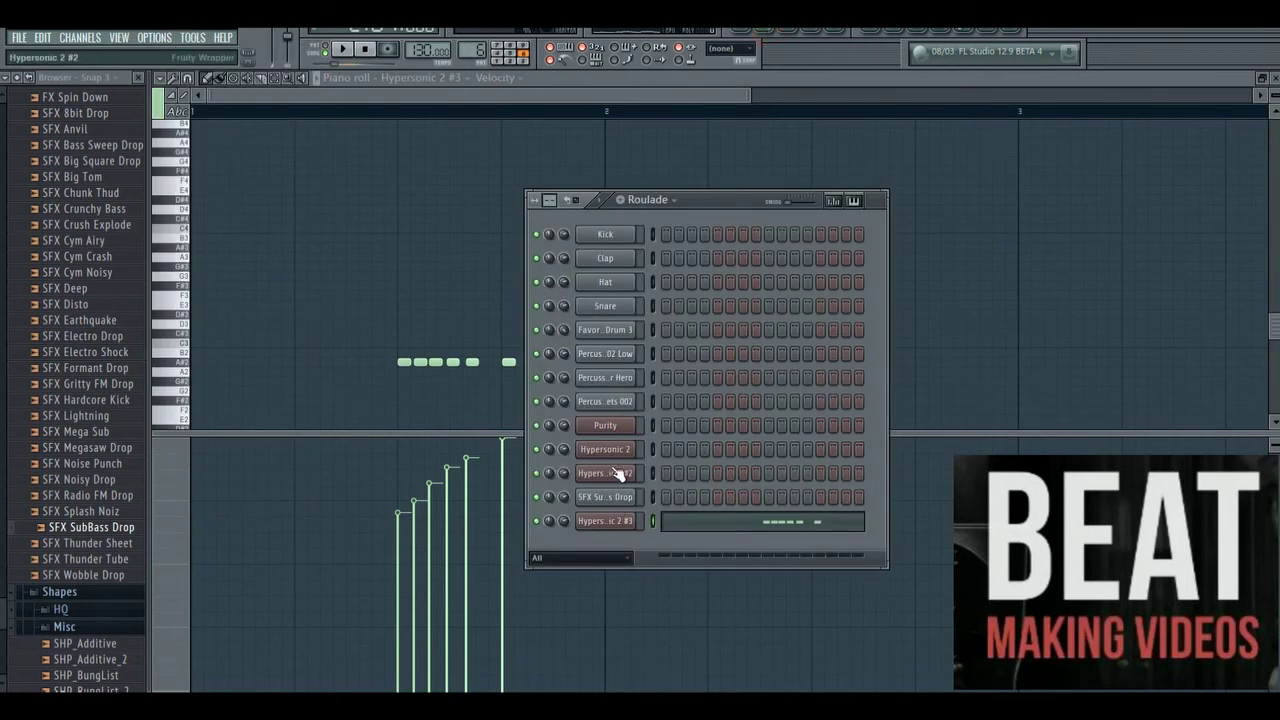
right_click(627, 425)
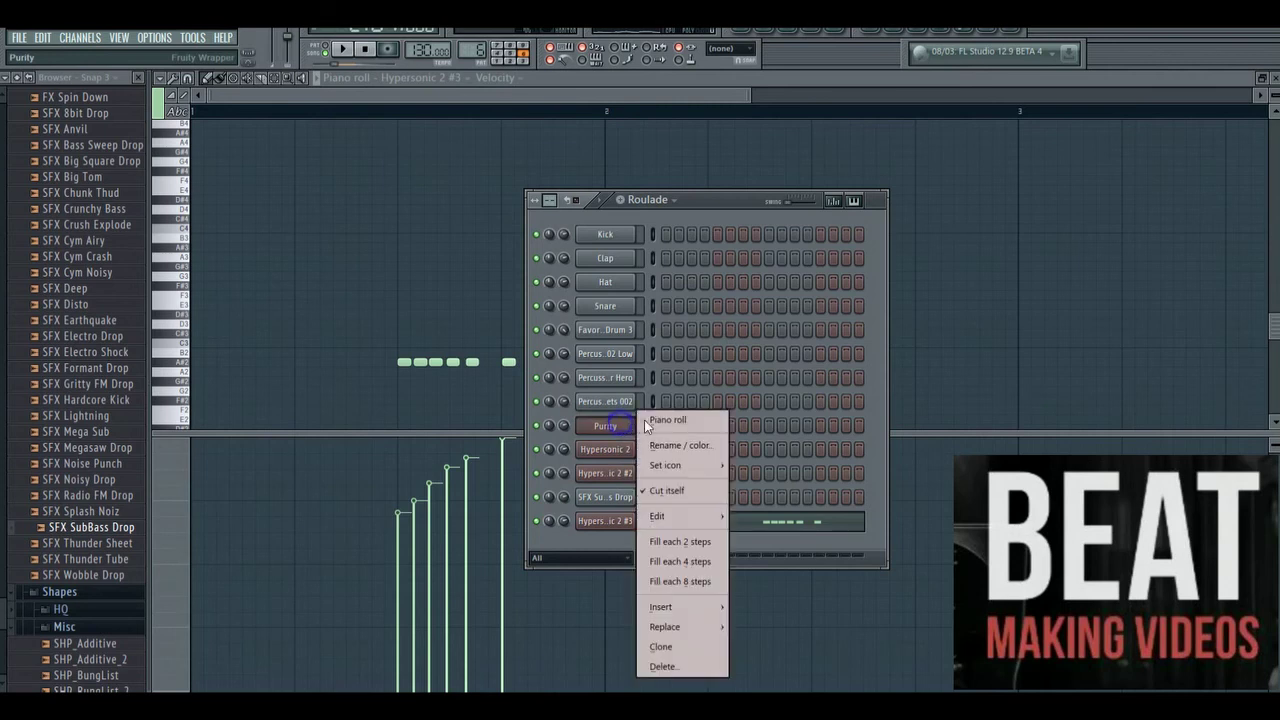
left_click(648, 420)
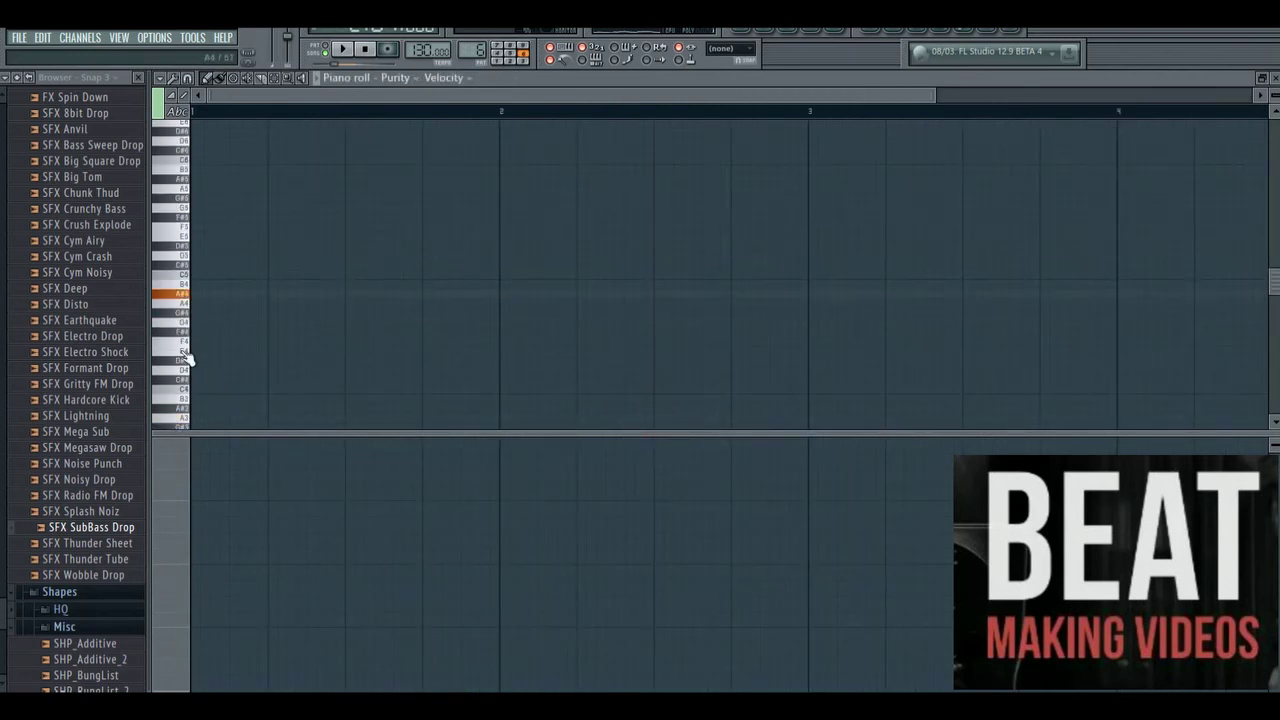
scroll(175, 400, "down", 2)
left_click(186, 392)
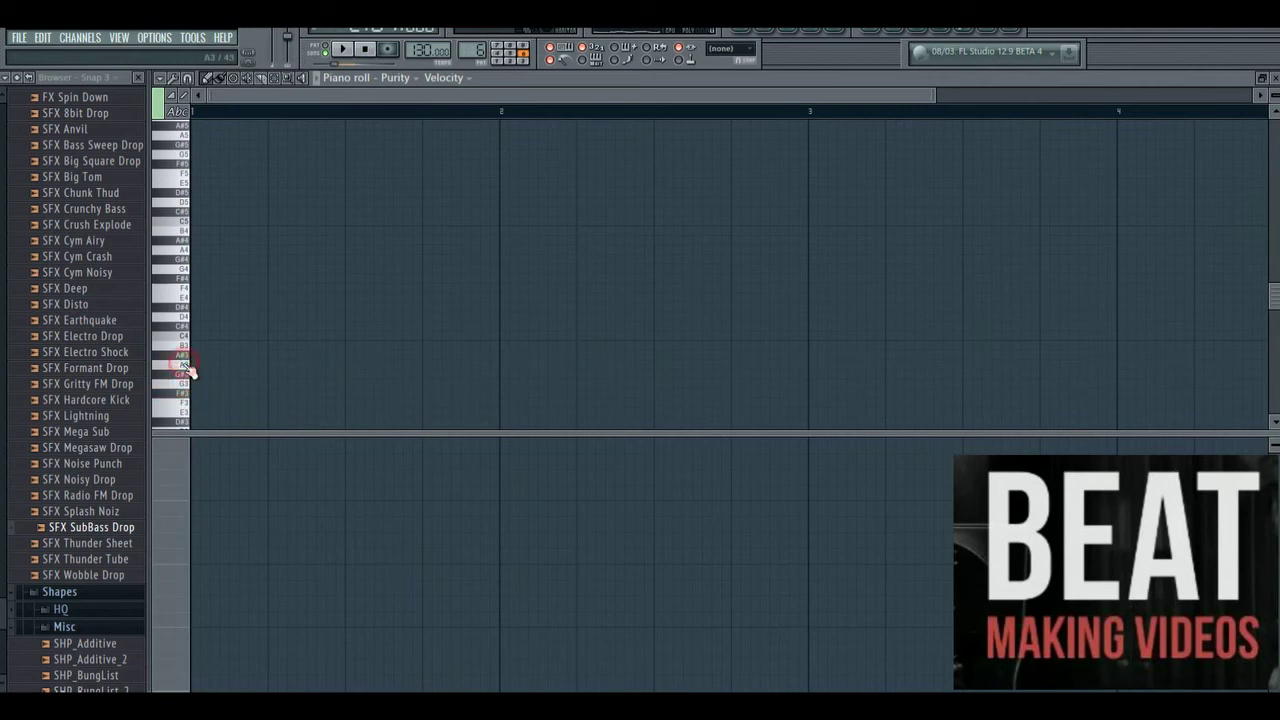
key("space")
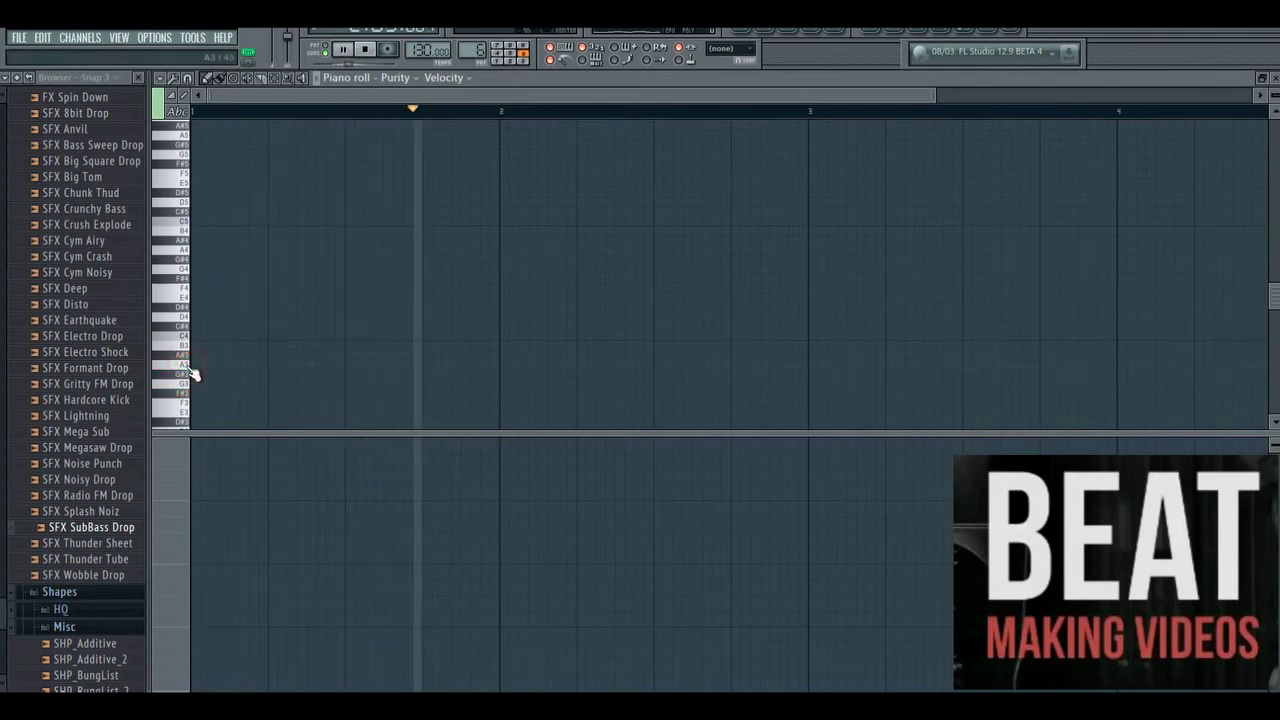
left_click(268, 364)
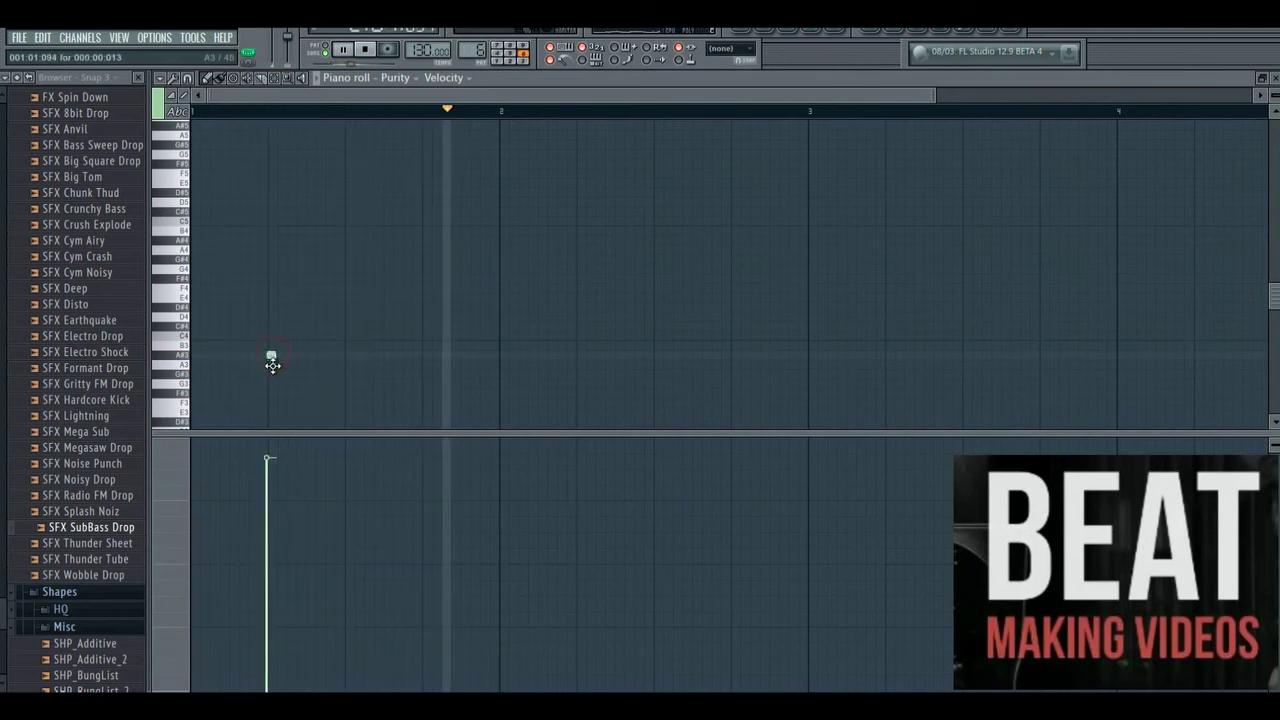
key("space")
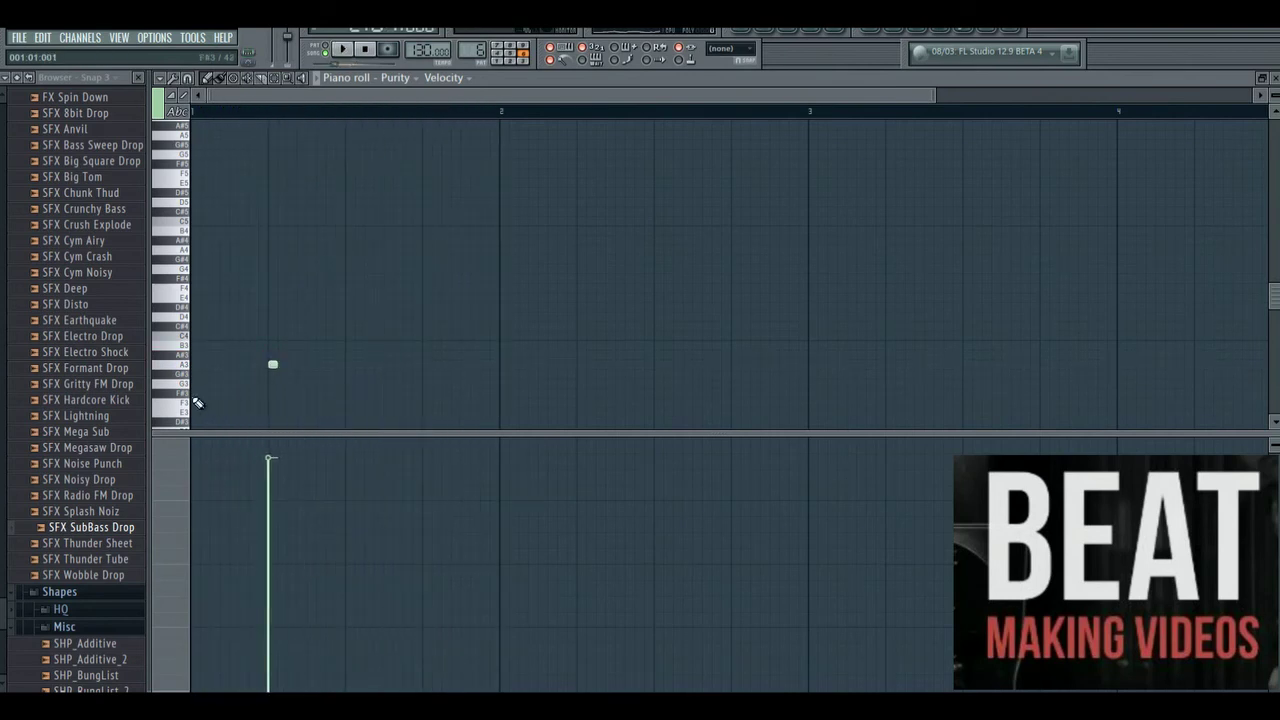
Add a short G3 note just after the A3 hit and raise both notes' velocities to maximum.
key("space")
left_click(267, 443)
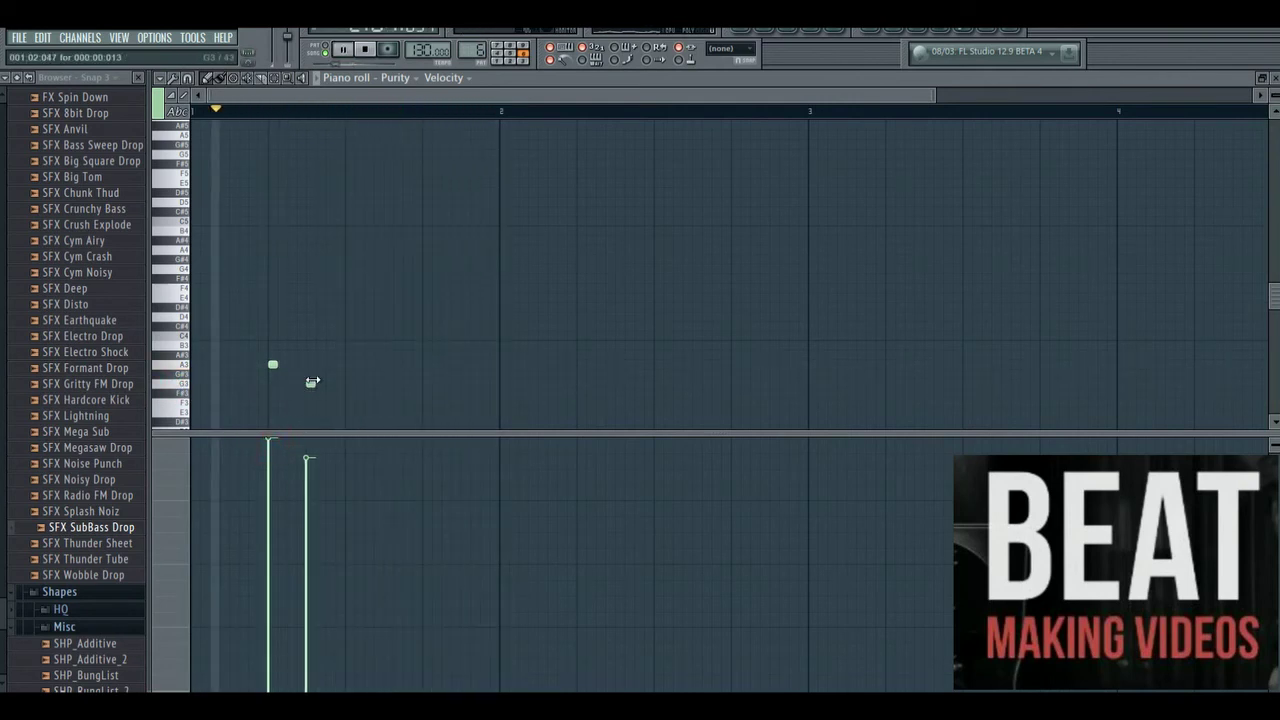
left_click_drag(312, 382, 300, 381)
left_click(301, 445)
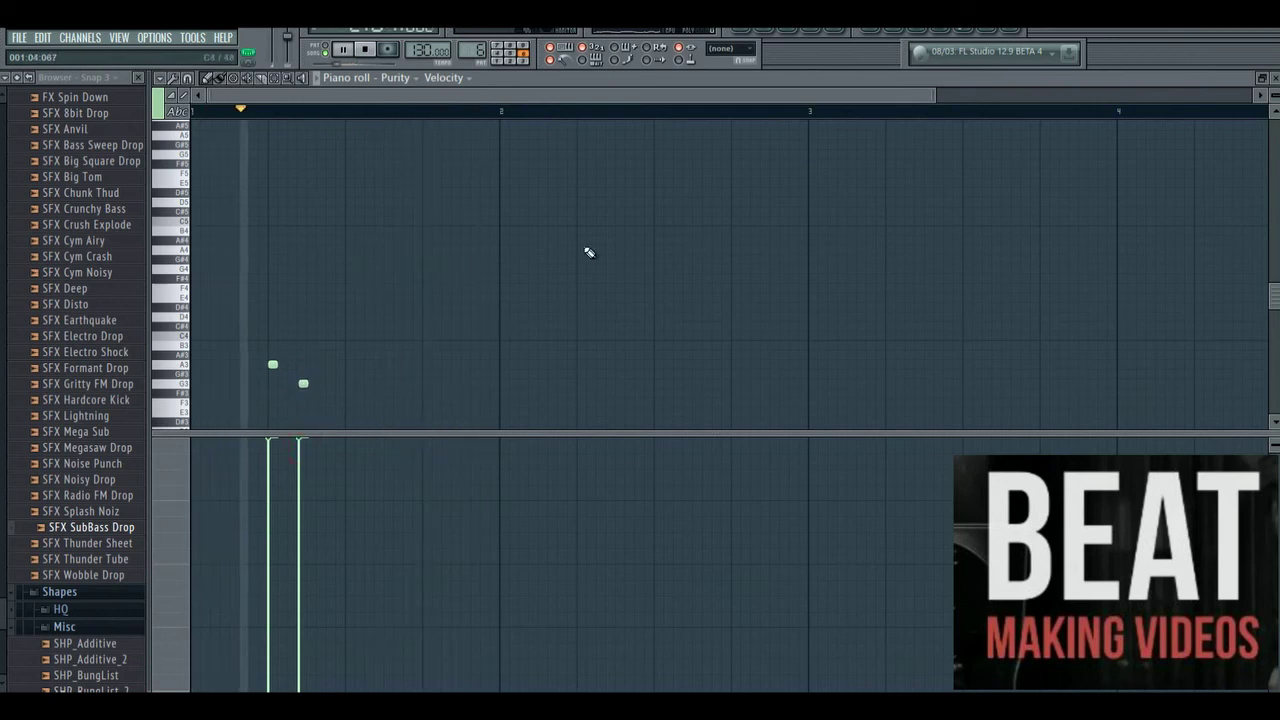
Loop the whole four-bar arrangement in the playlist and shorten the first Baterie clip so it ends halfway through bar 2.
left_click(760, 31)
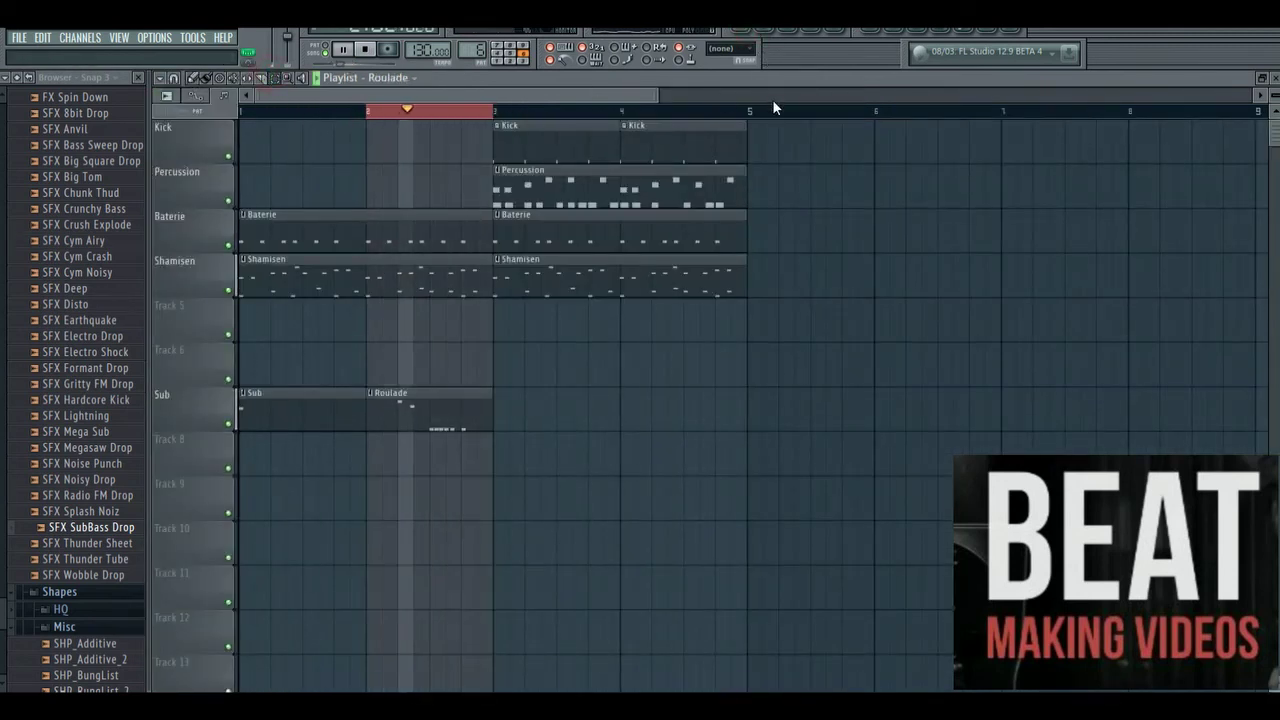
key("ctrl+a")
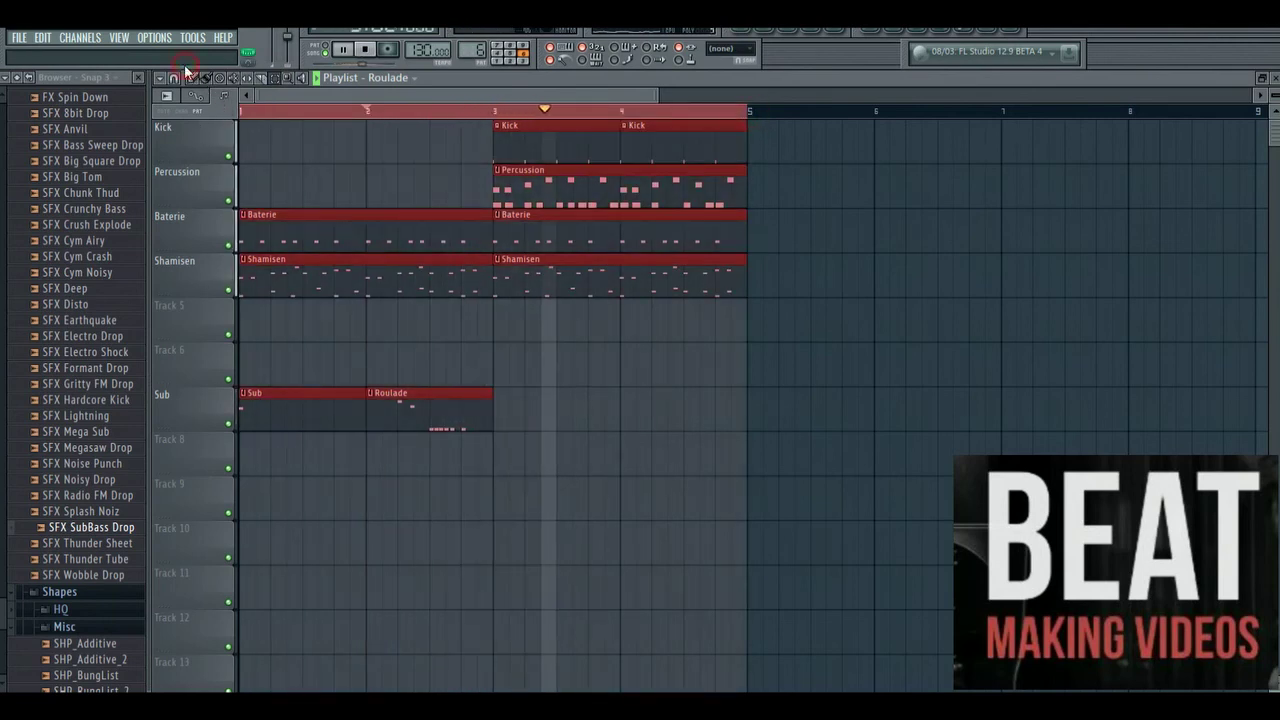
left_click(194, 79)
right_click(523, 327)
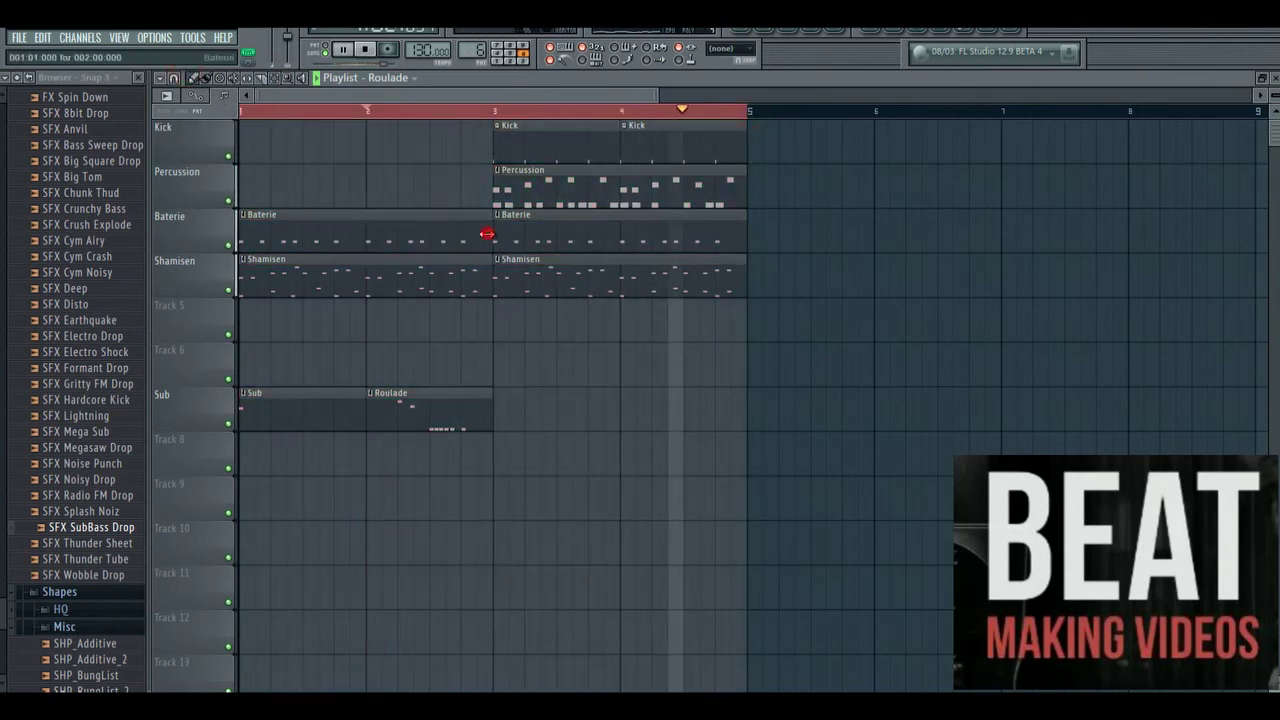
left_click_drag(487, 233, 431, 238)
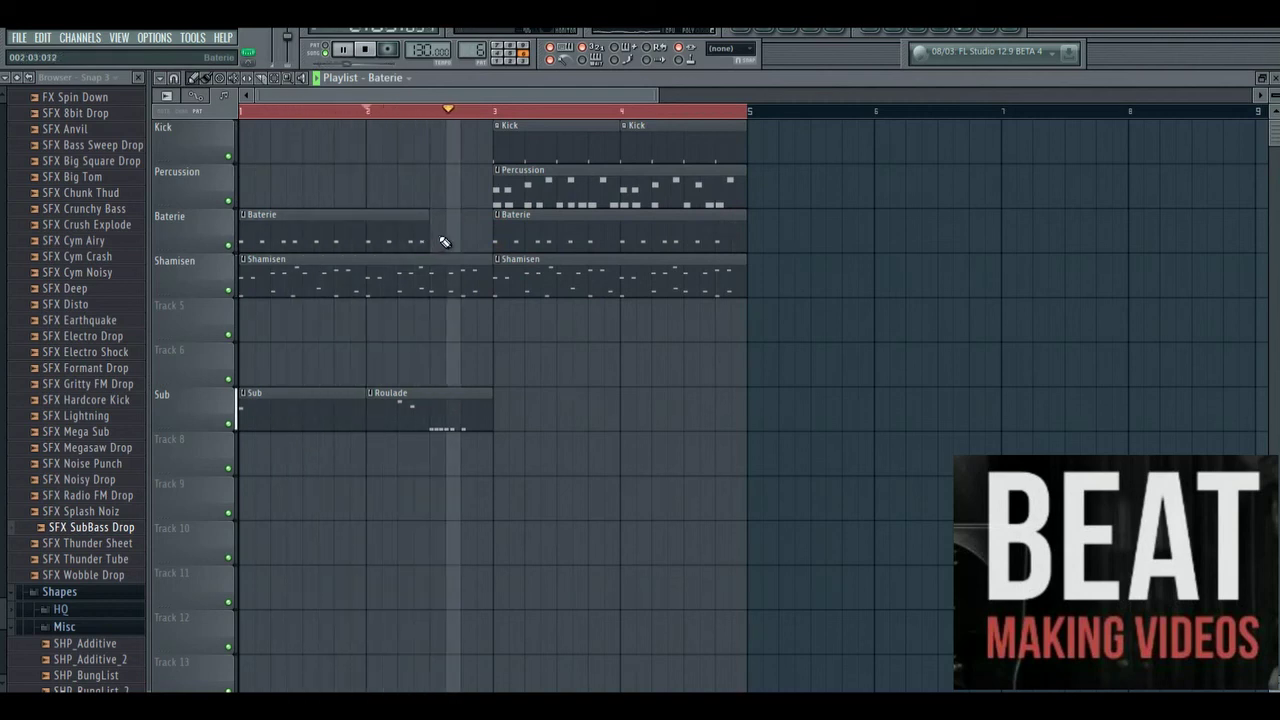
left_click(415, 112)
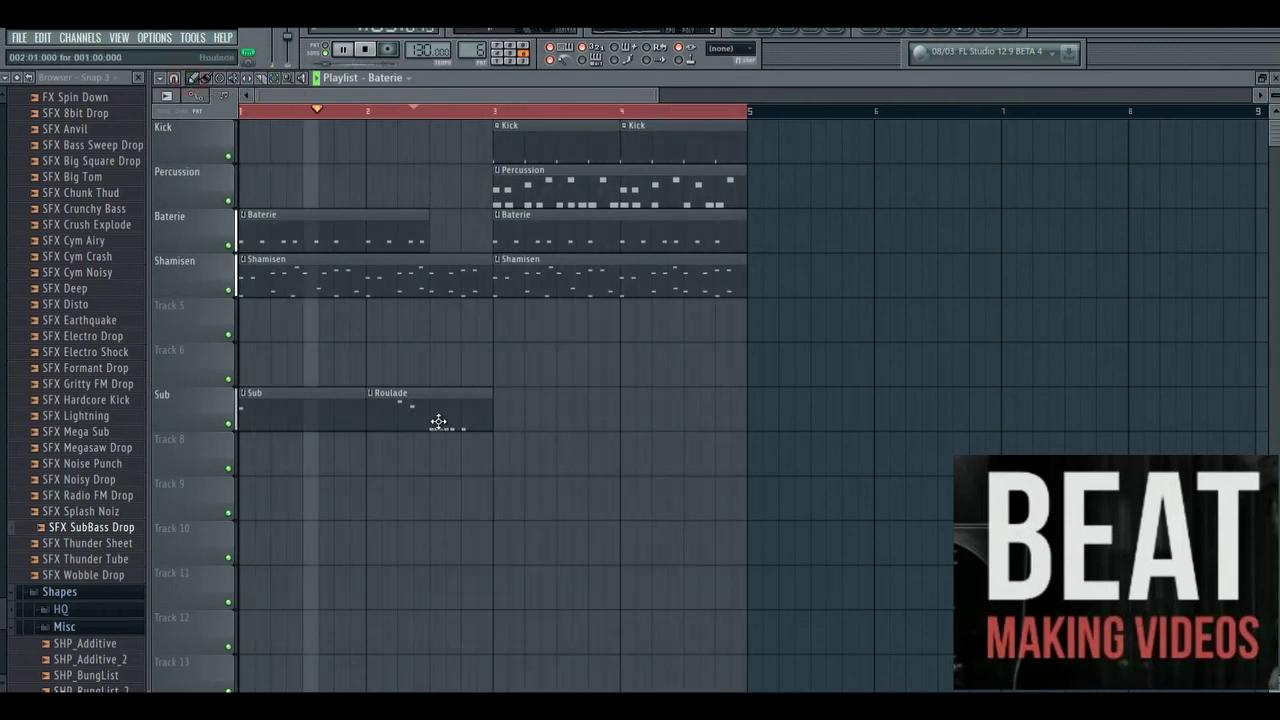
Move the Roulade clip up to Track 6, preview the transition from bar 2 and stop playback.
left_click_drag(438, 421, 434, 369)
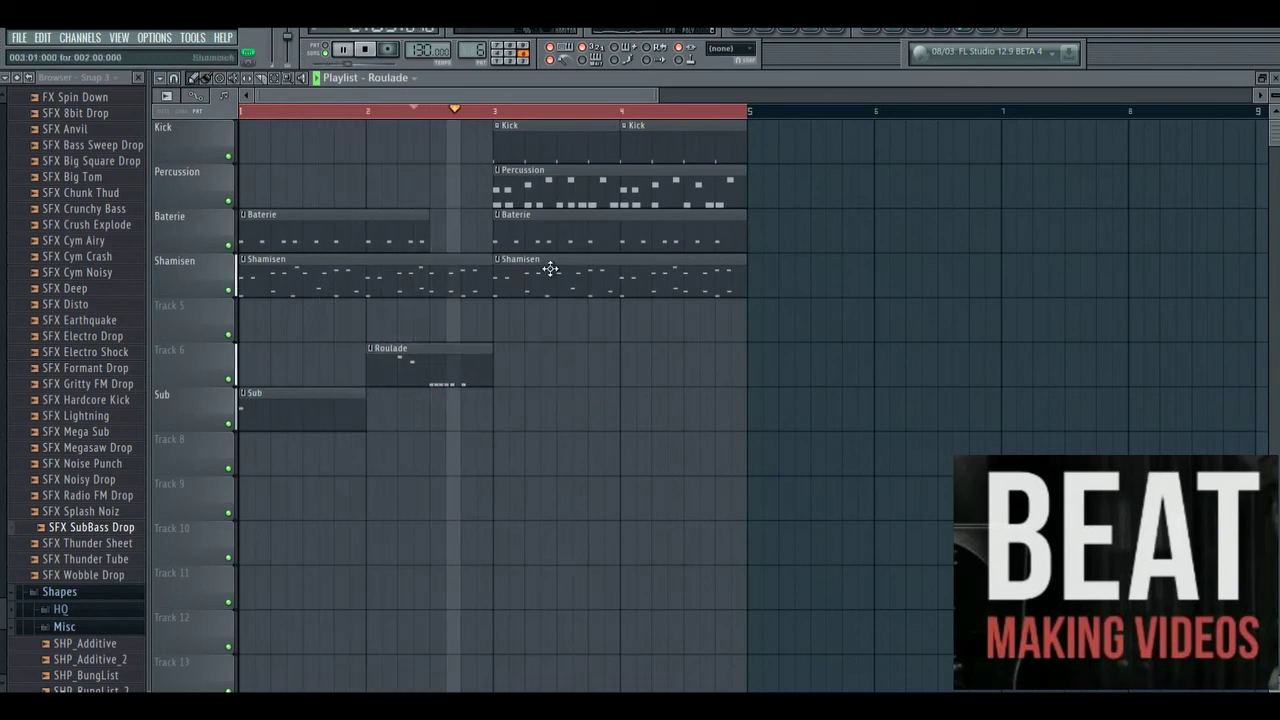
left_click(366, 112)
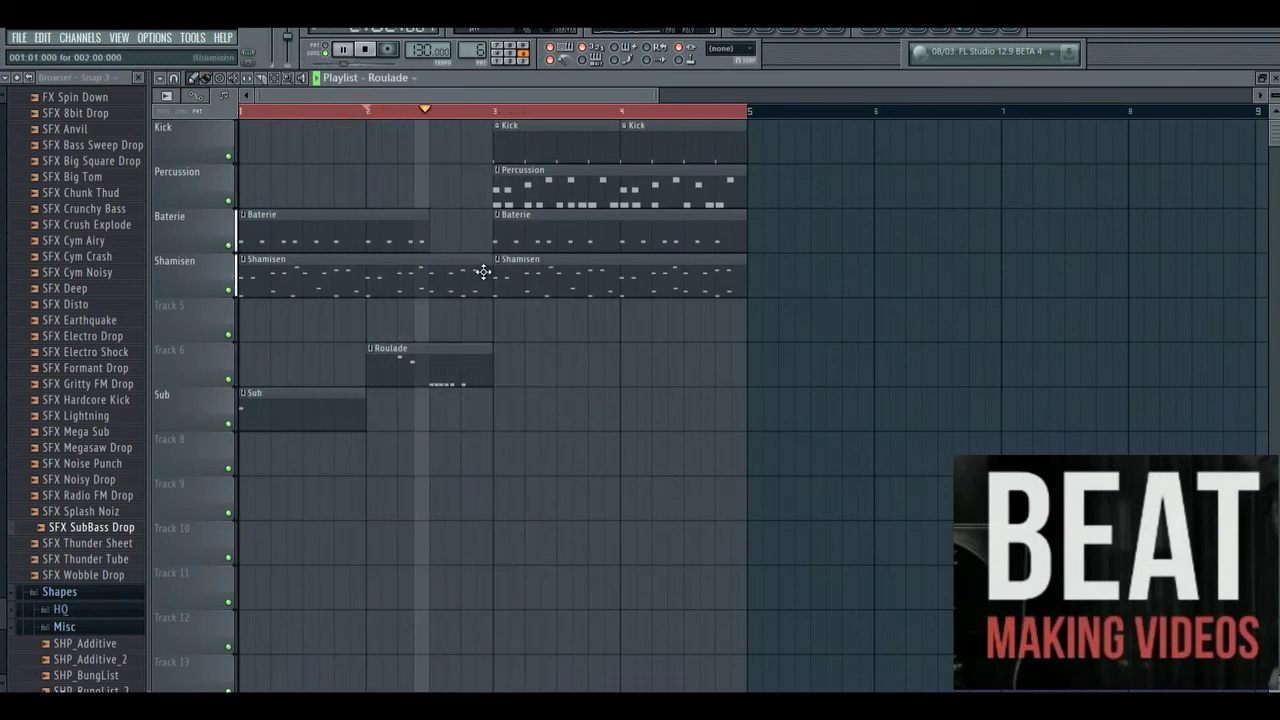
left_click(479, 272)
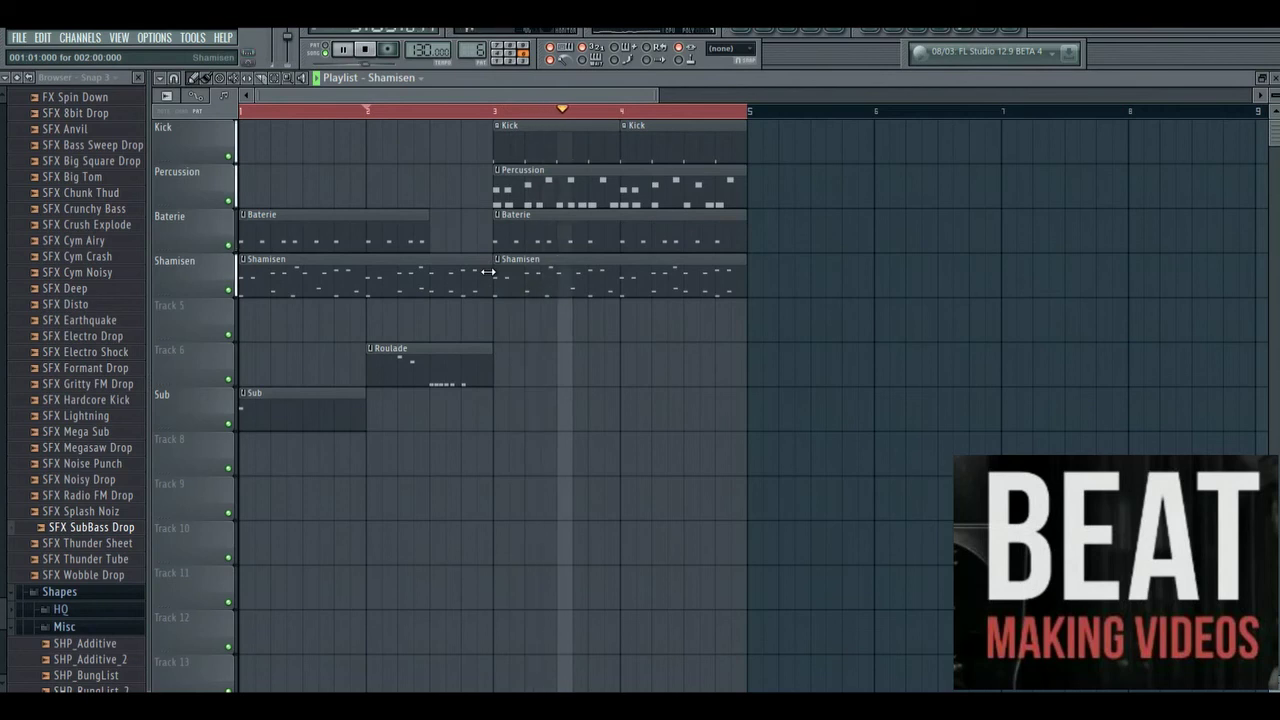
key("space")
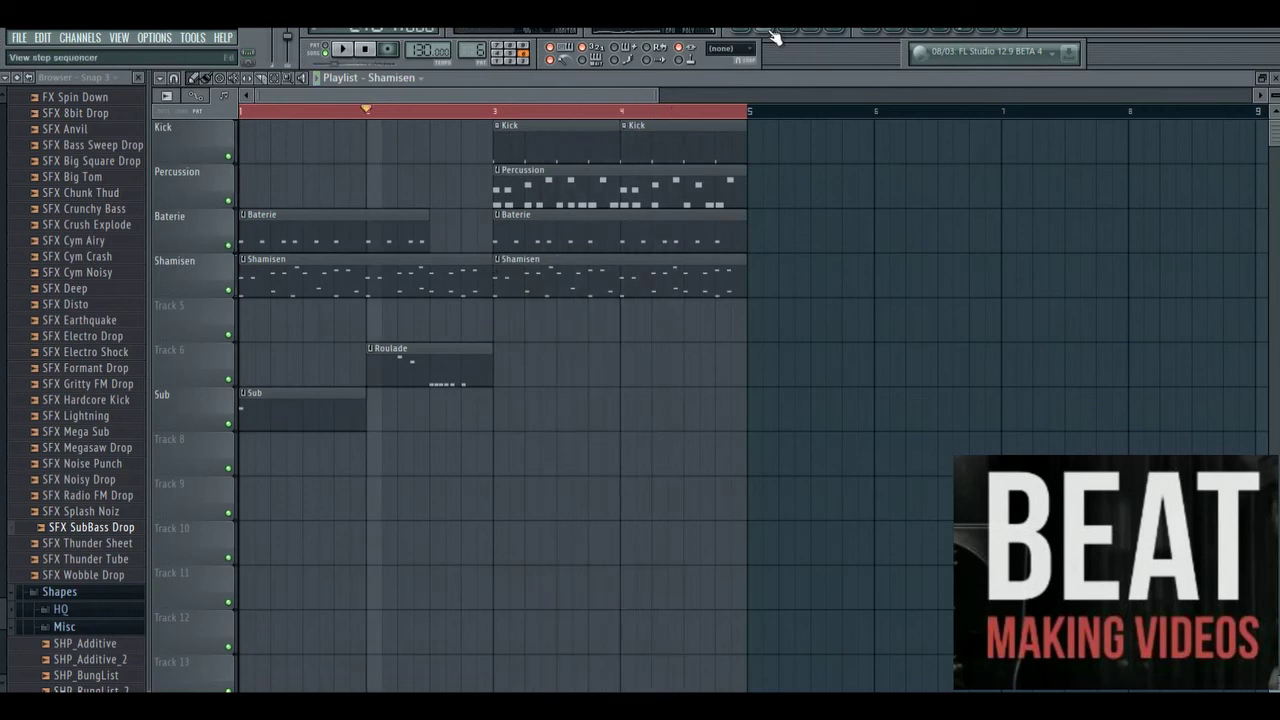
Add another Purity channel from the full plugin list.
left_click(79, 40)
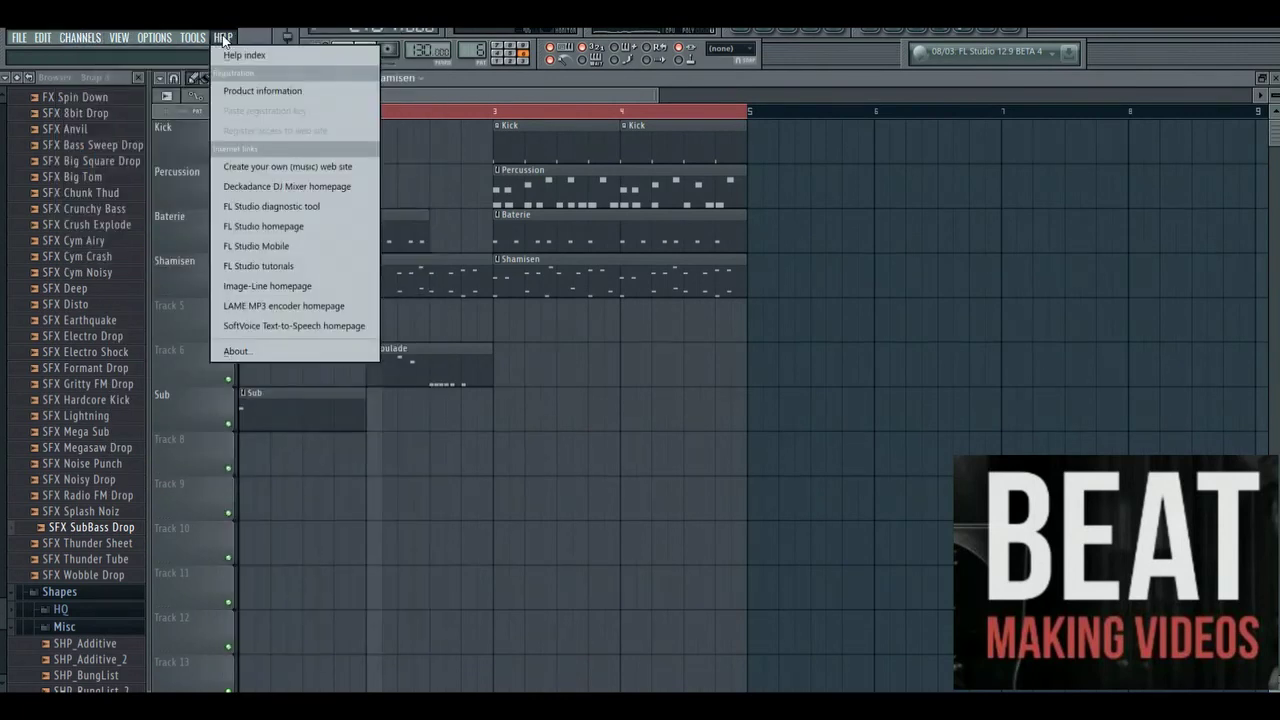
mouse_move(81, 48)
left_click(245, 39)
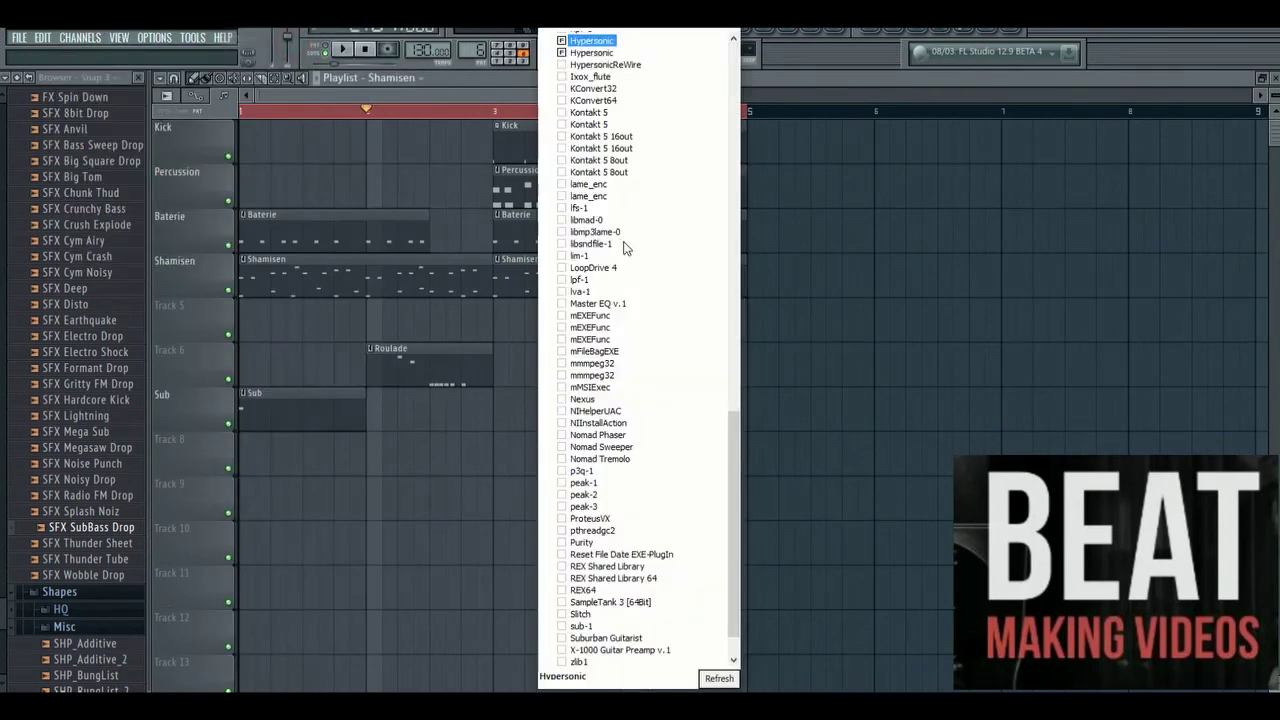
scroll(735, 522, "down", 2)
scroll(730, 522, "up", 6)
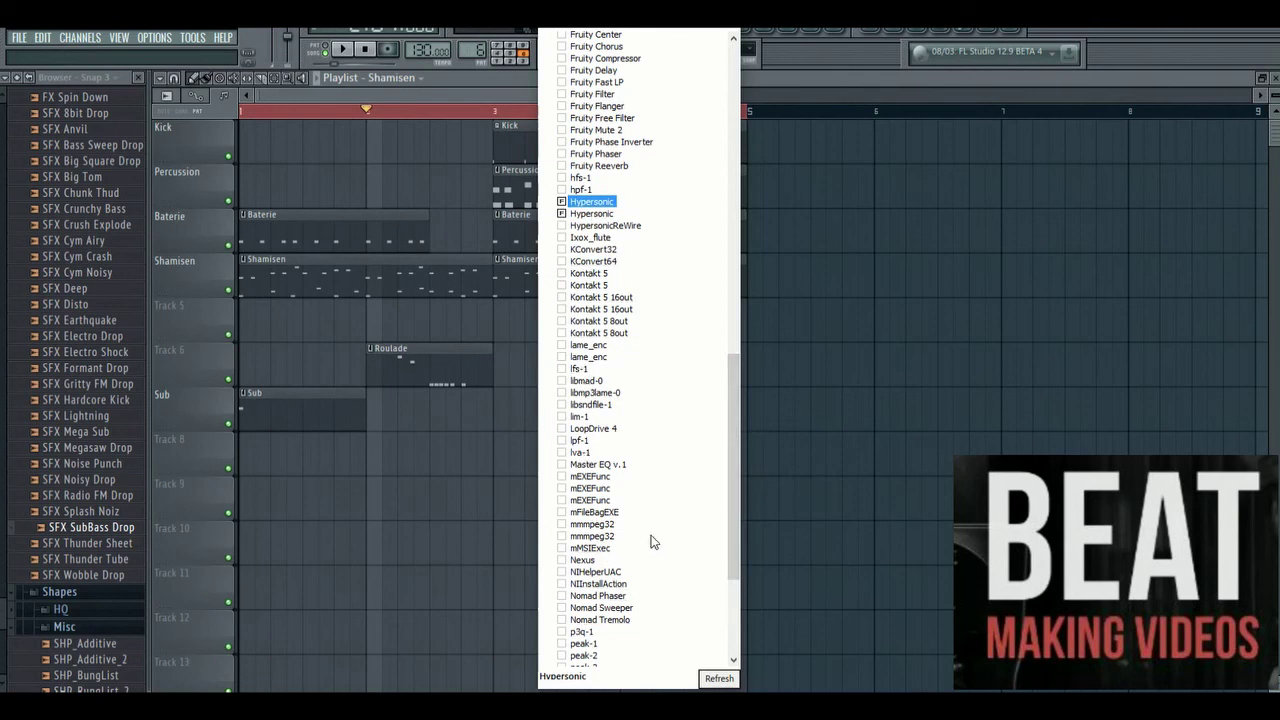
scroll(730, 556, "down", 2)
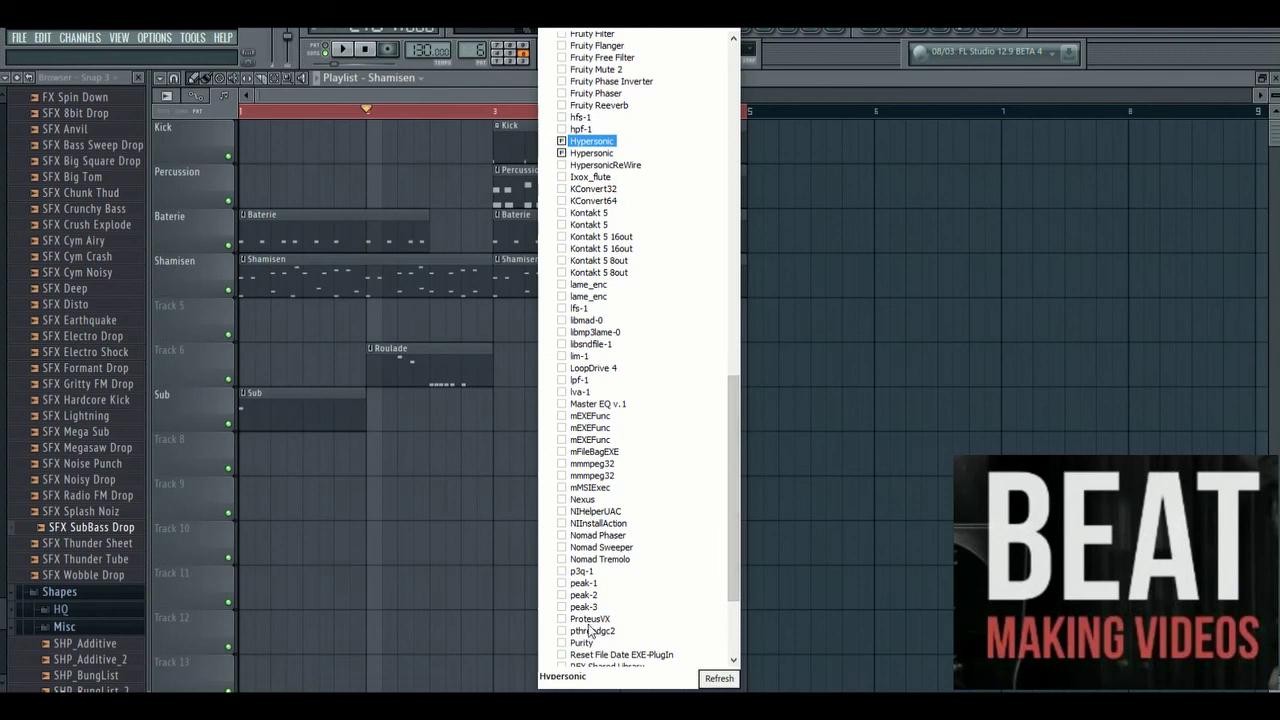
left_click(584, 643)
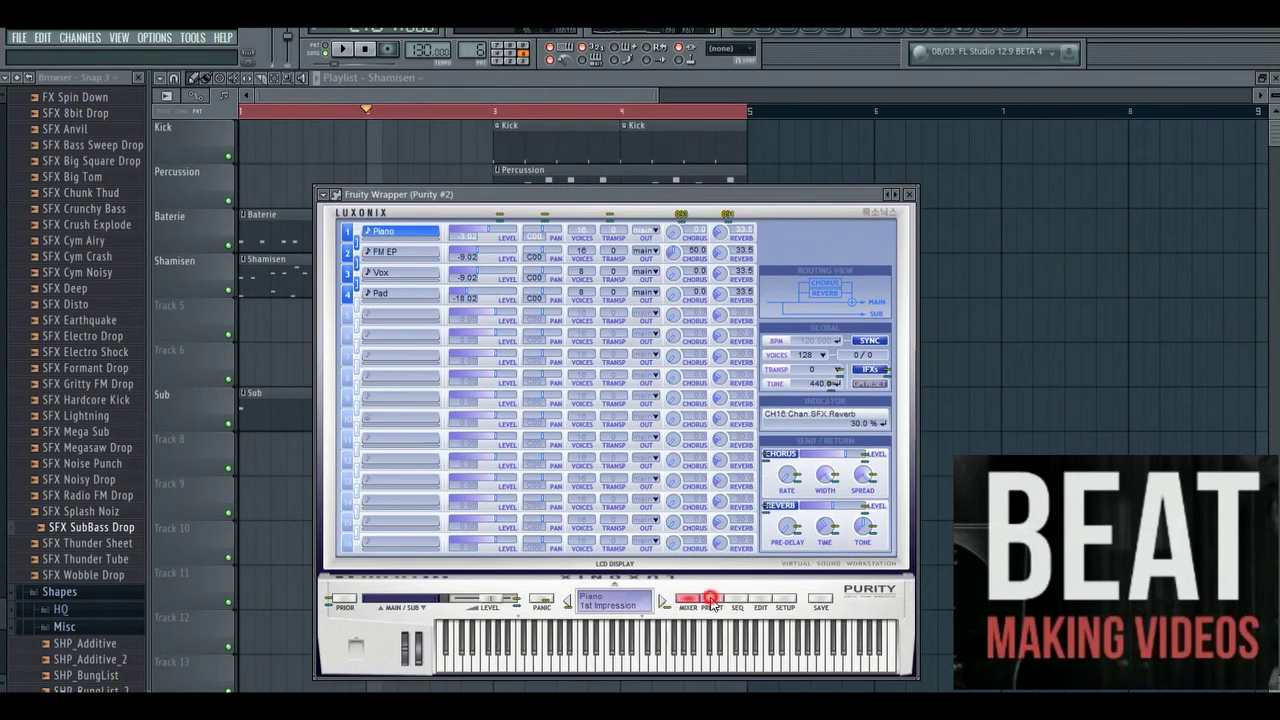
Load the E Bass 08 preset from the Bass Guitar category into Purity #2, close the plugin and resume playback.
left_click(711, 602)
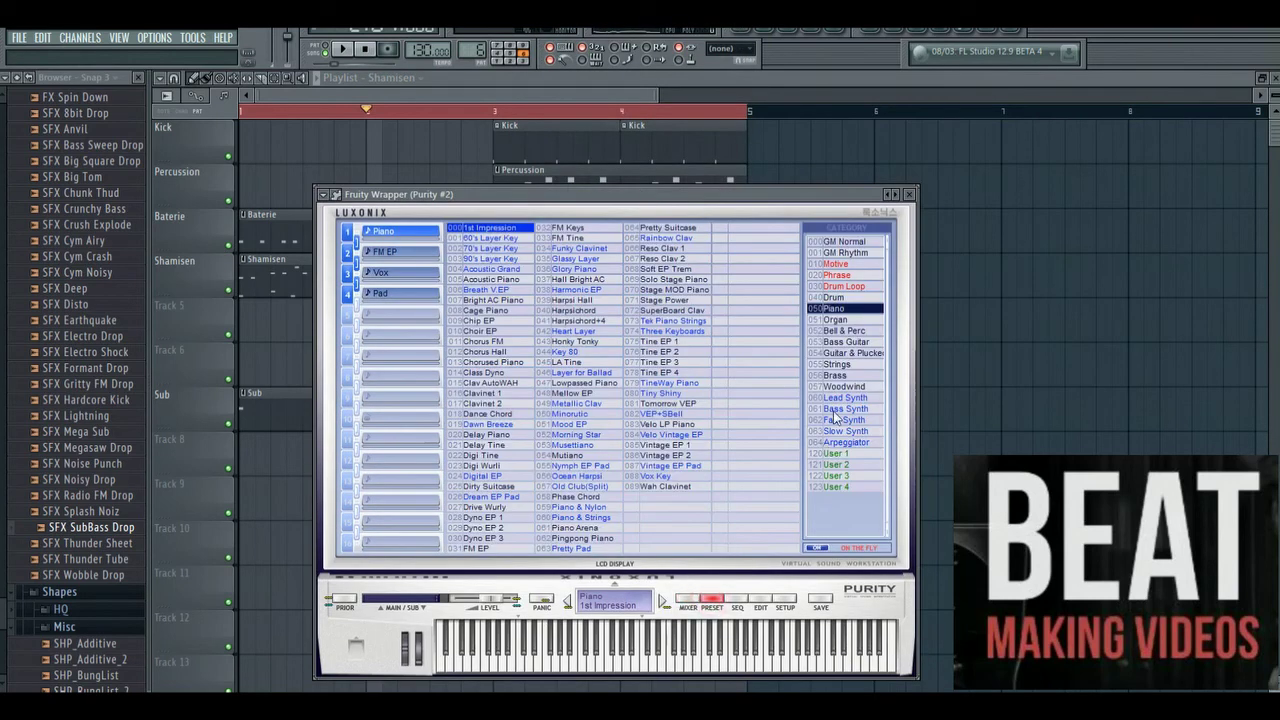
left_click(845, 342)
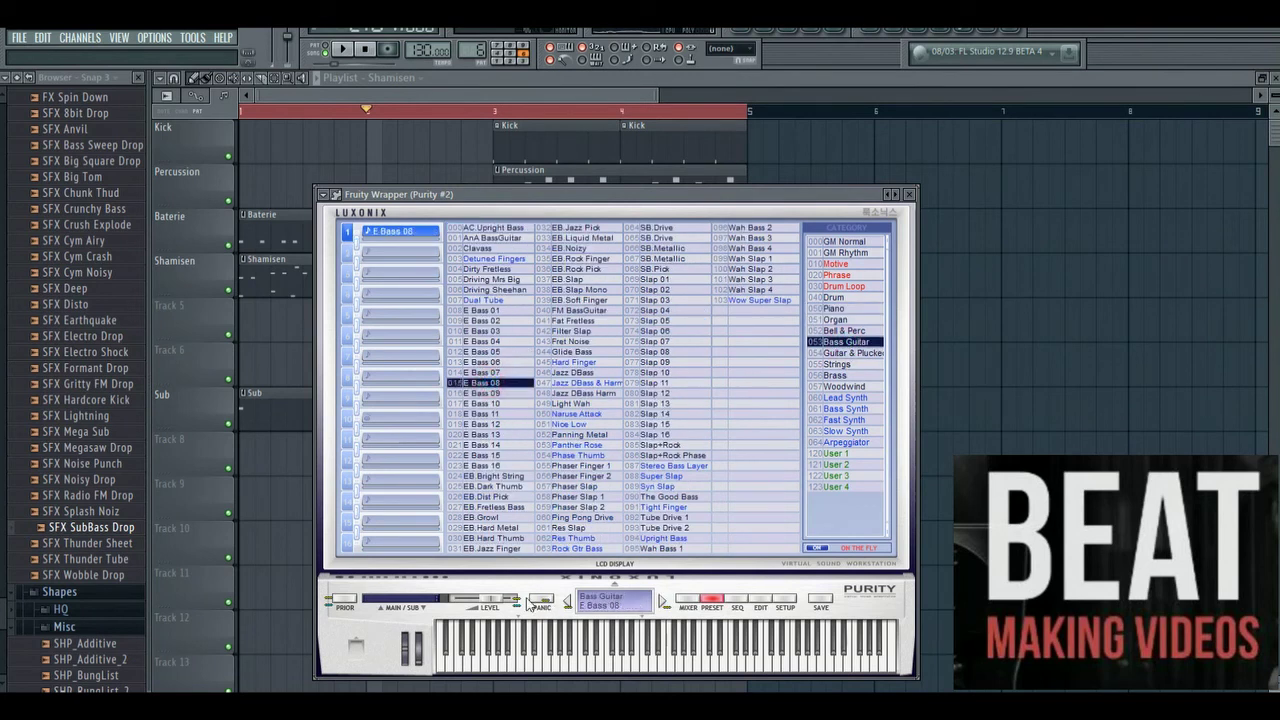
left_click(910, 195)
key("space")
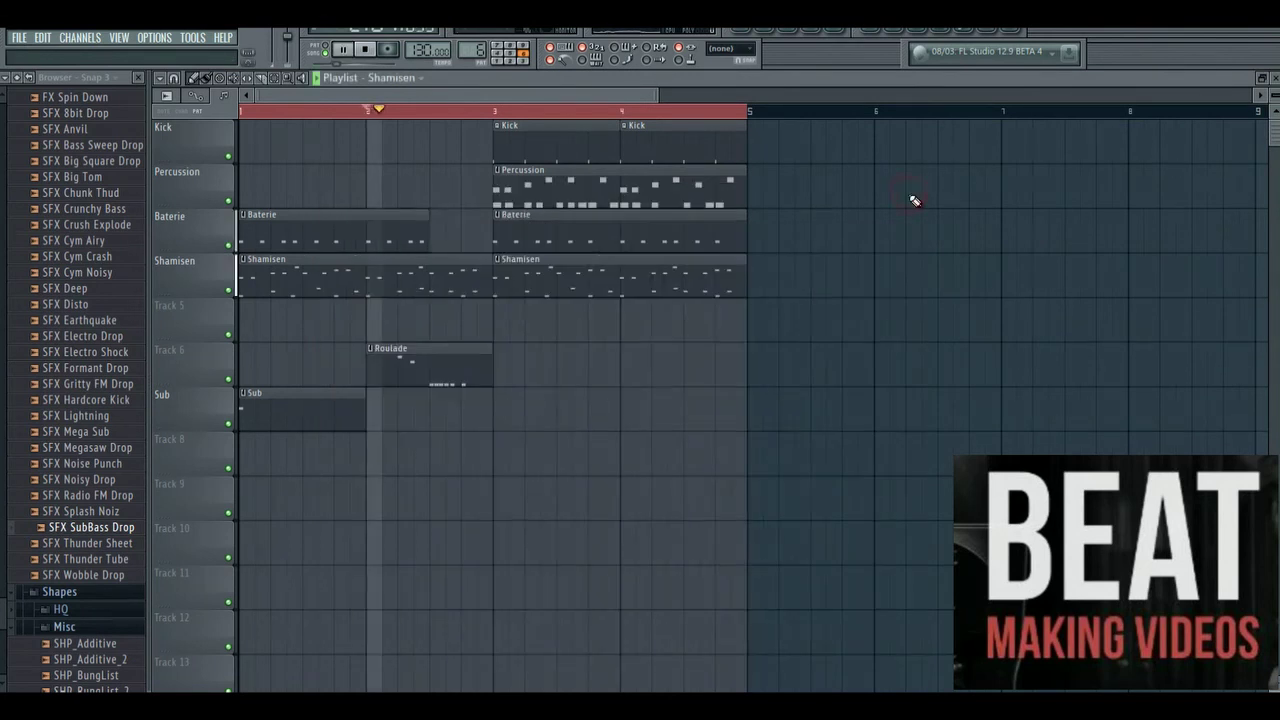
Create a new pattern and name it Guitare Bass.
left_click(768, 36)
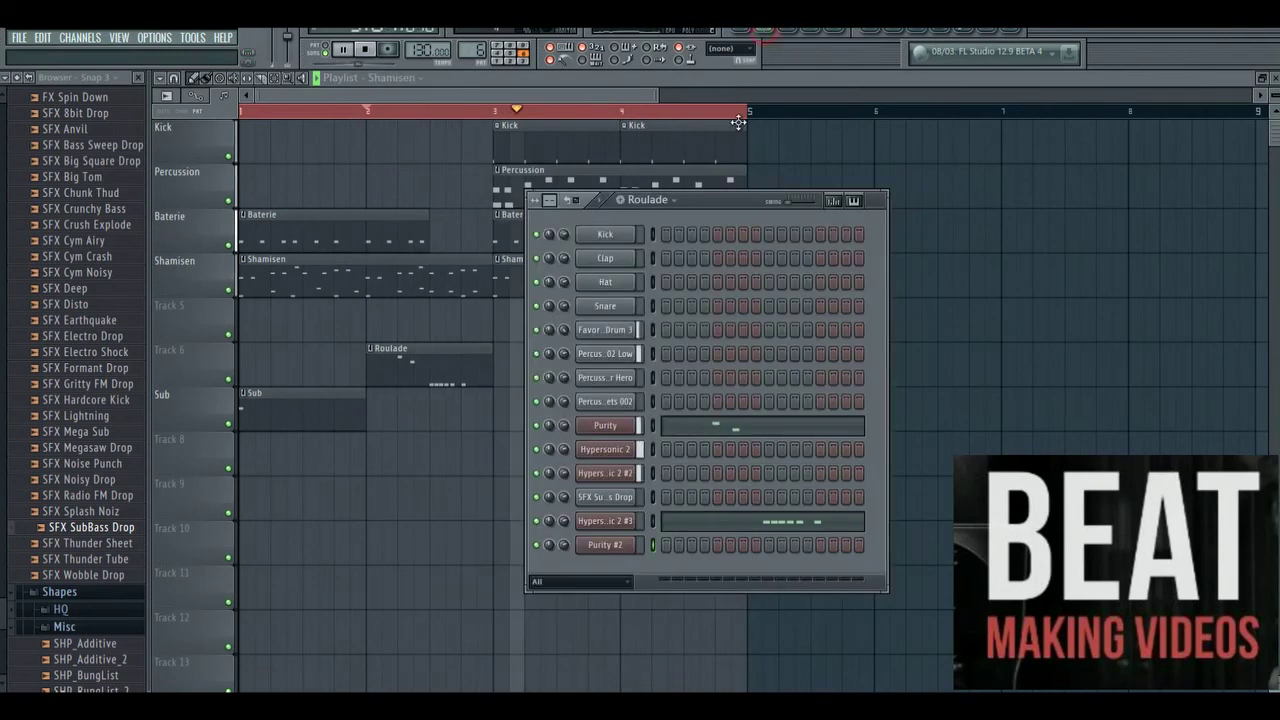
left_click(620, 200)
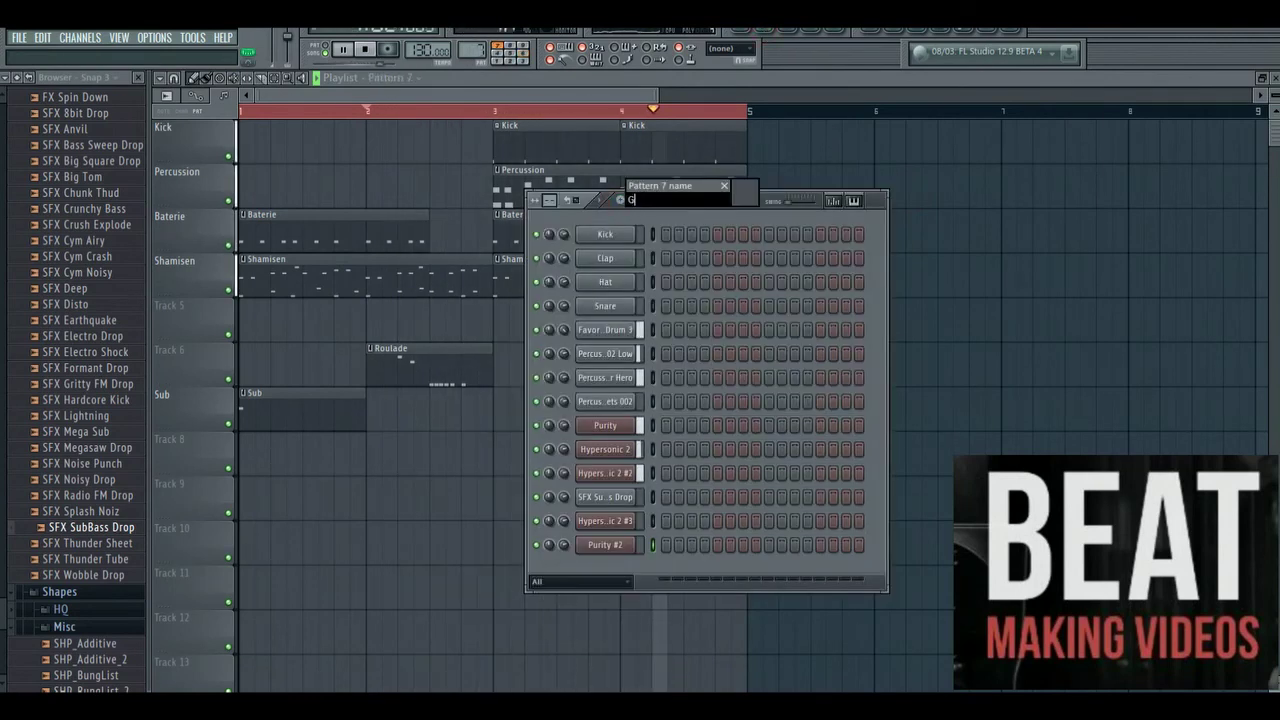
type("Guitare Bass")
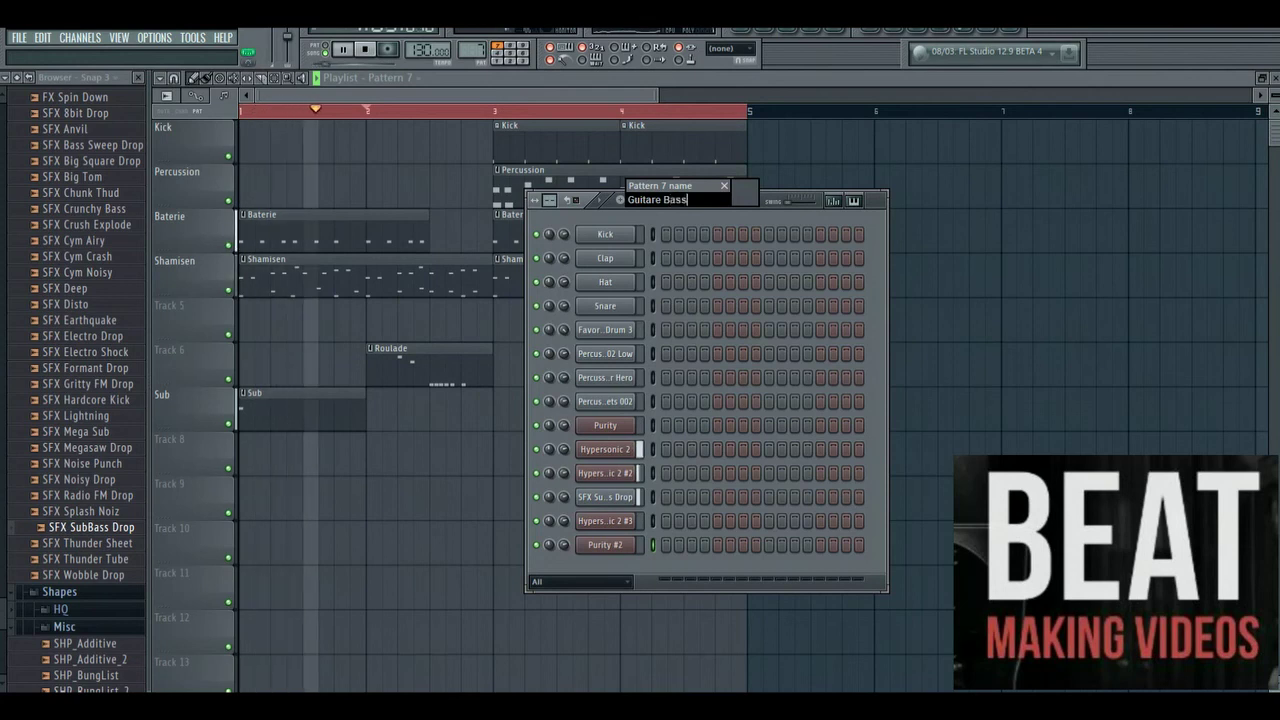
key("Return")
Place the Guitare Bass pattern at bar 1 on Track 8 and name that track Guiatre Bass.
left_click(255, 442)
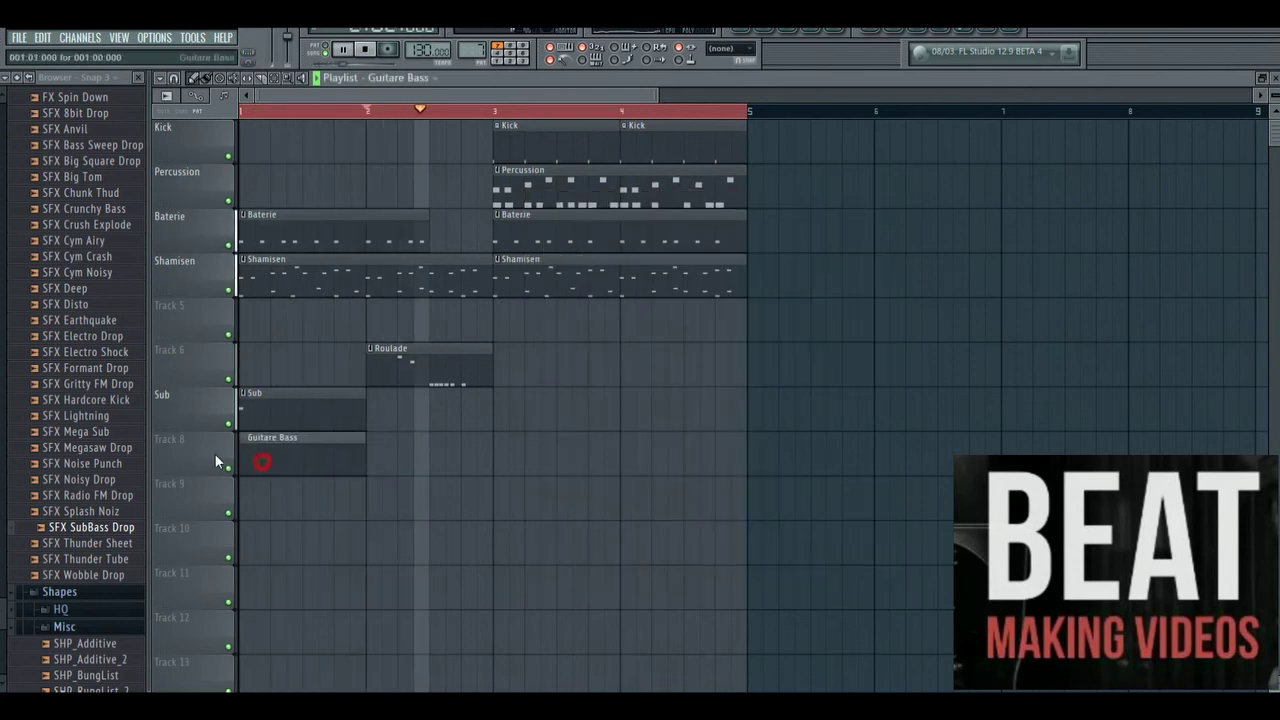
right_click(214, 452)
left_click(261, 342)
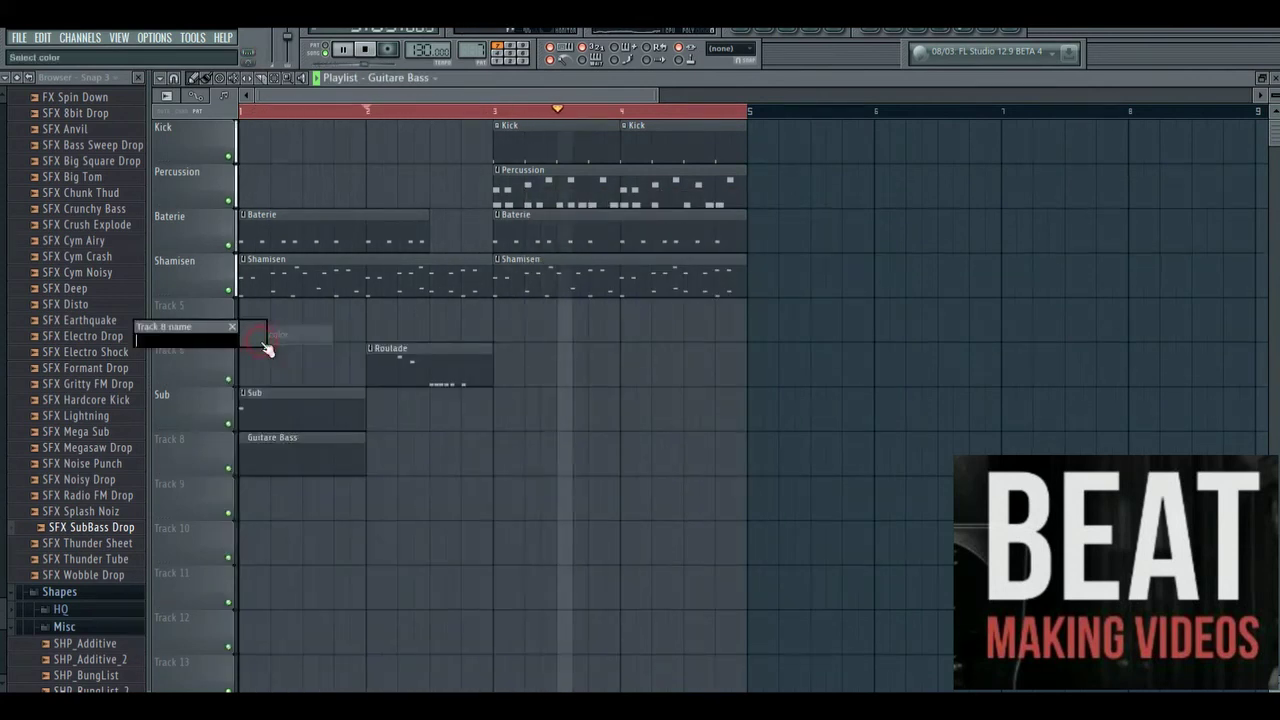
type("Guiatre Bass")
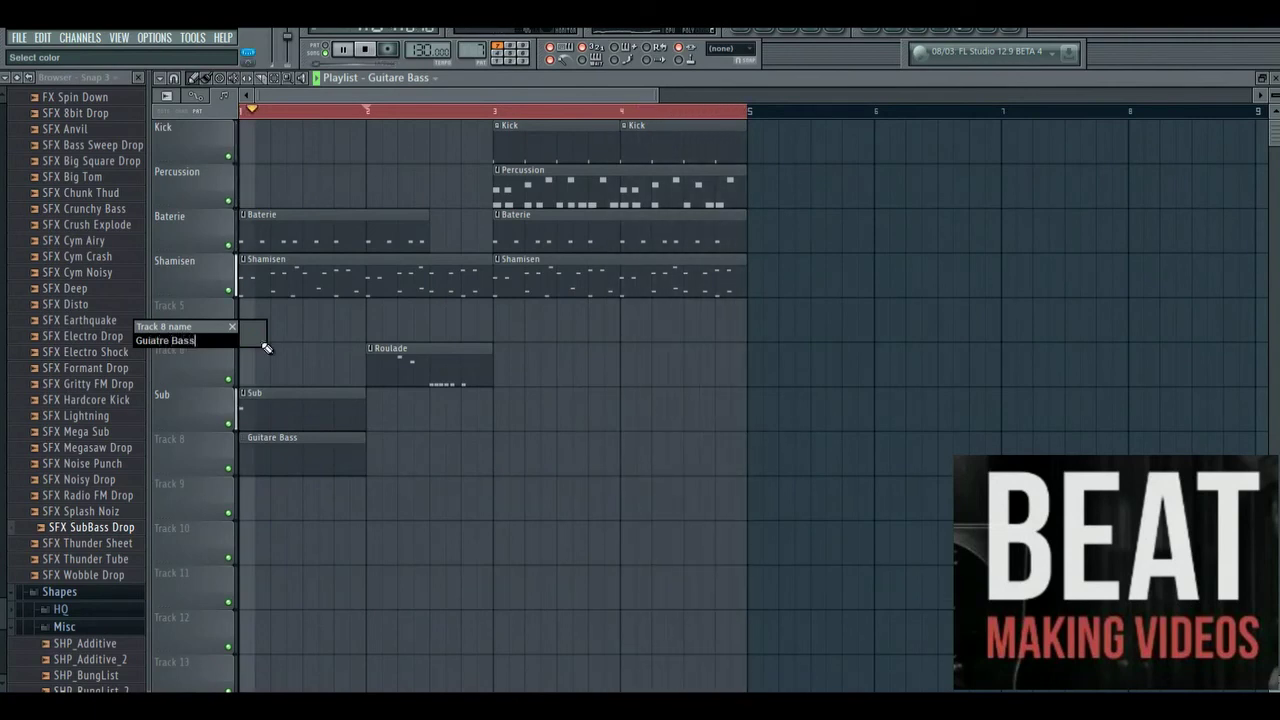
key("Return")
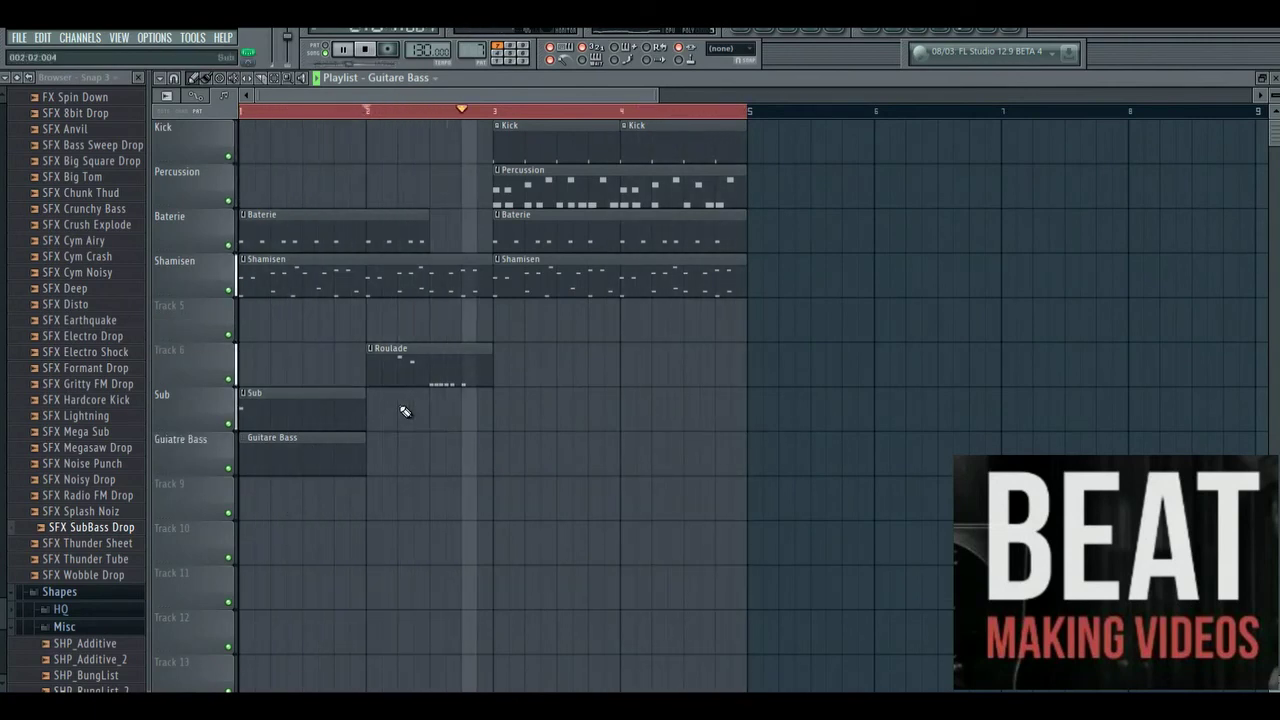
Open the Purity #2 piano roll for the Guitare Bass pattern and audition the G#4 pitch against the beat.
left_click(259, 110)
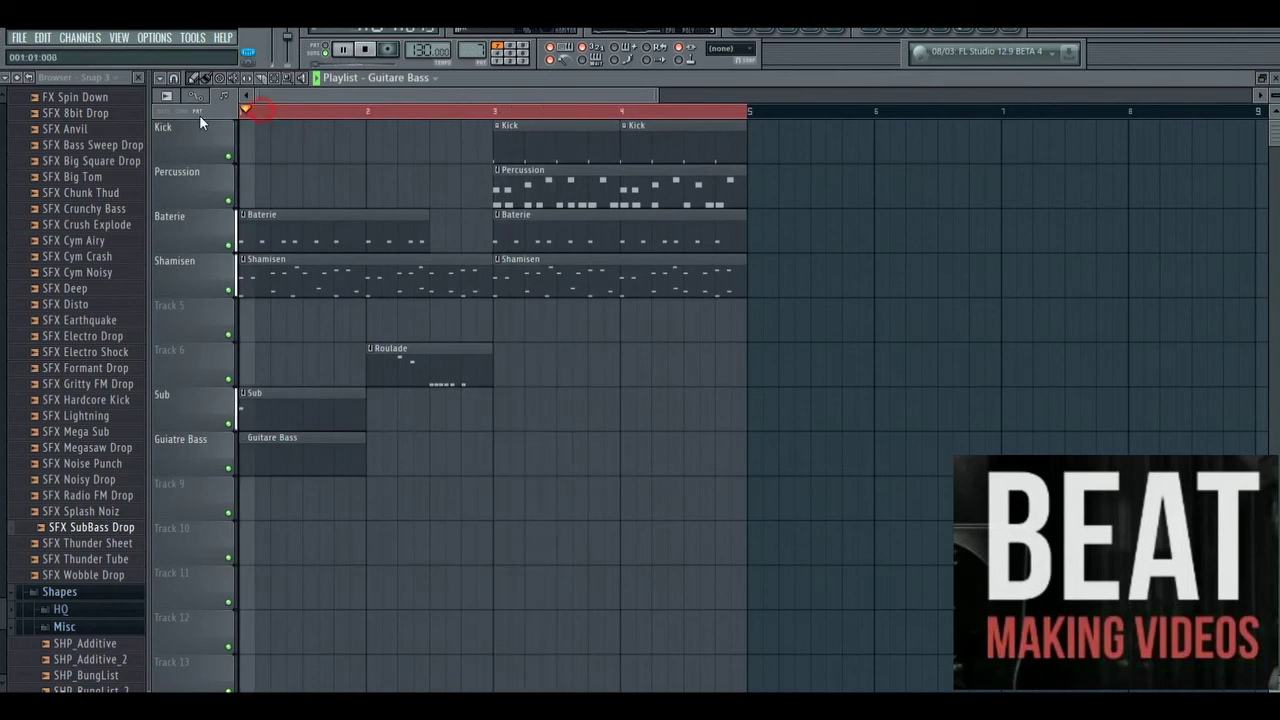
left_click(768, 32)
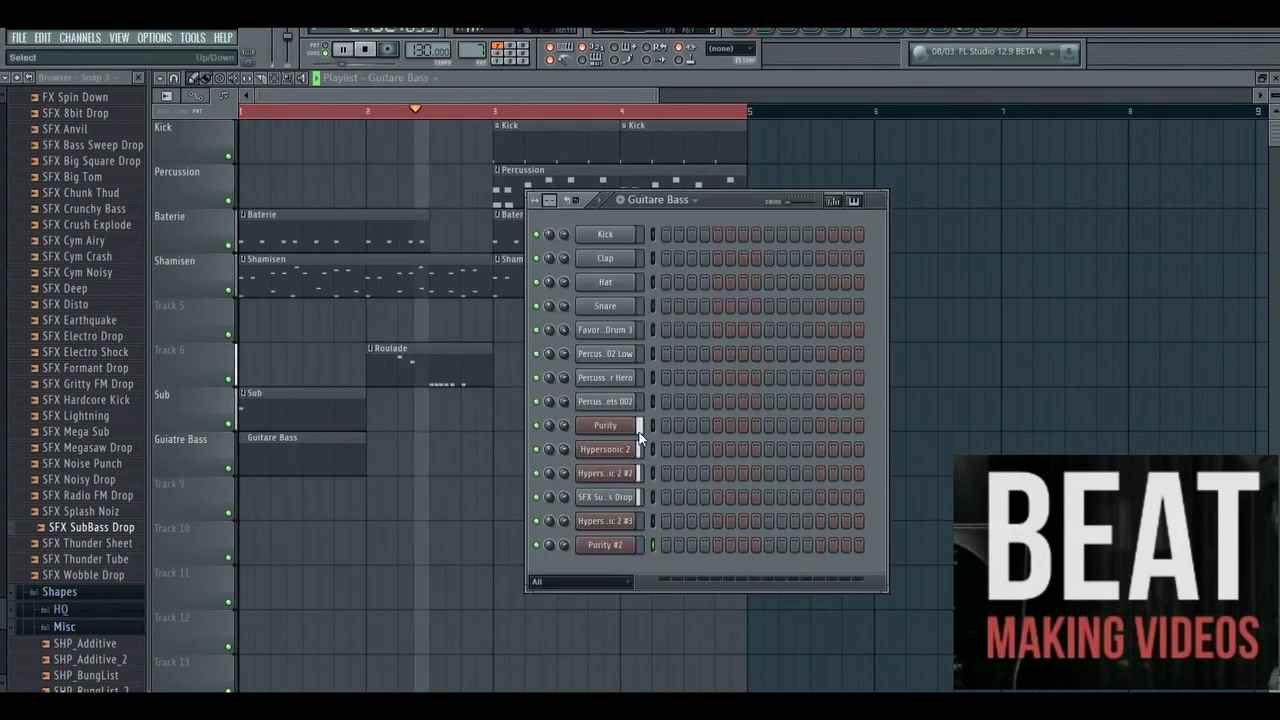
right_click(630, 545)
left_click(693, 419)
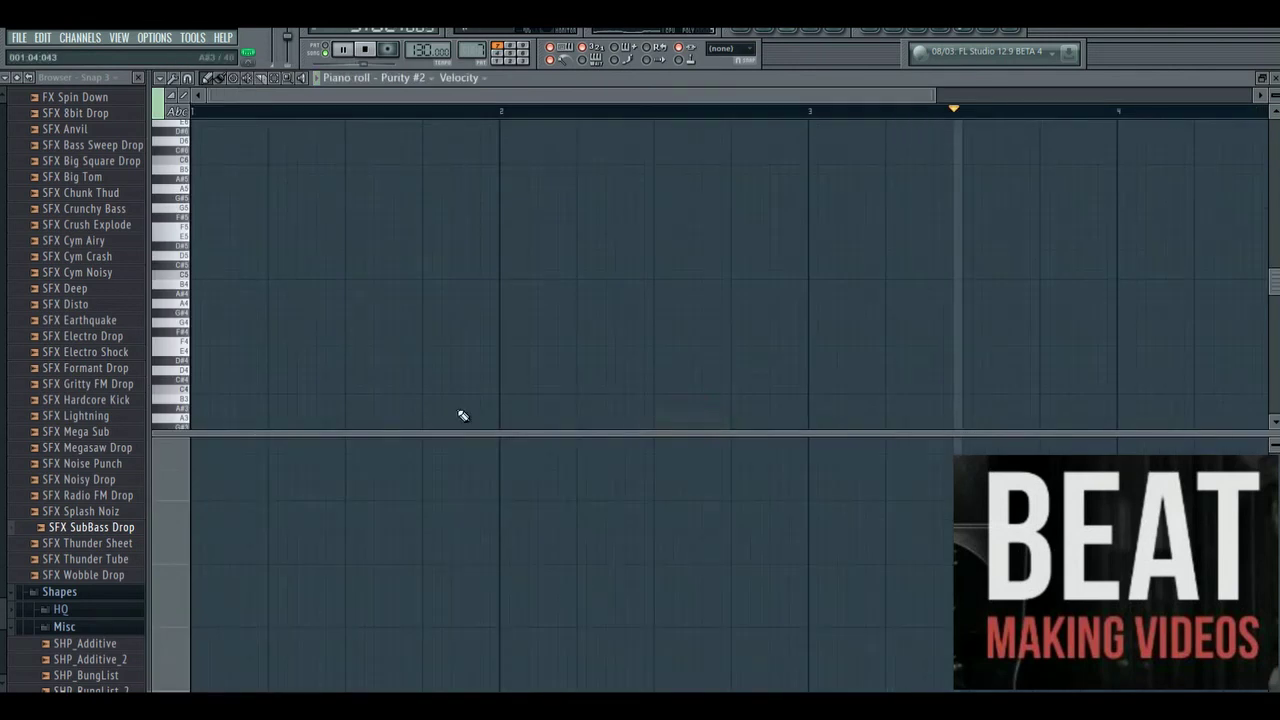
left_click(184, 308)
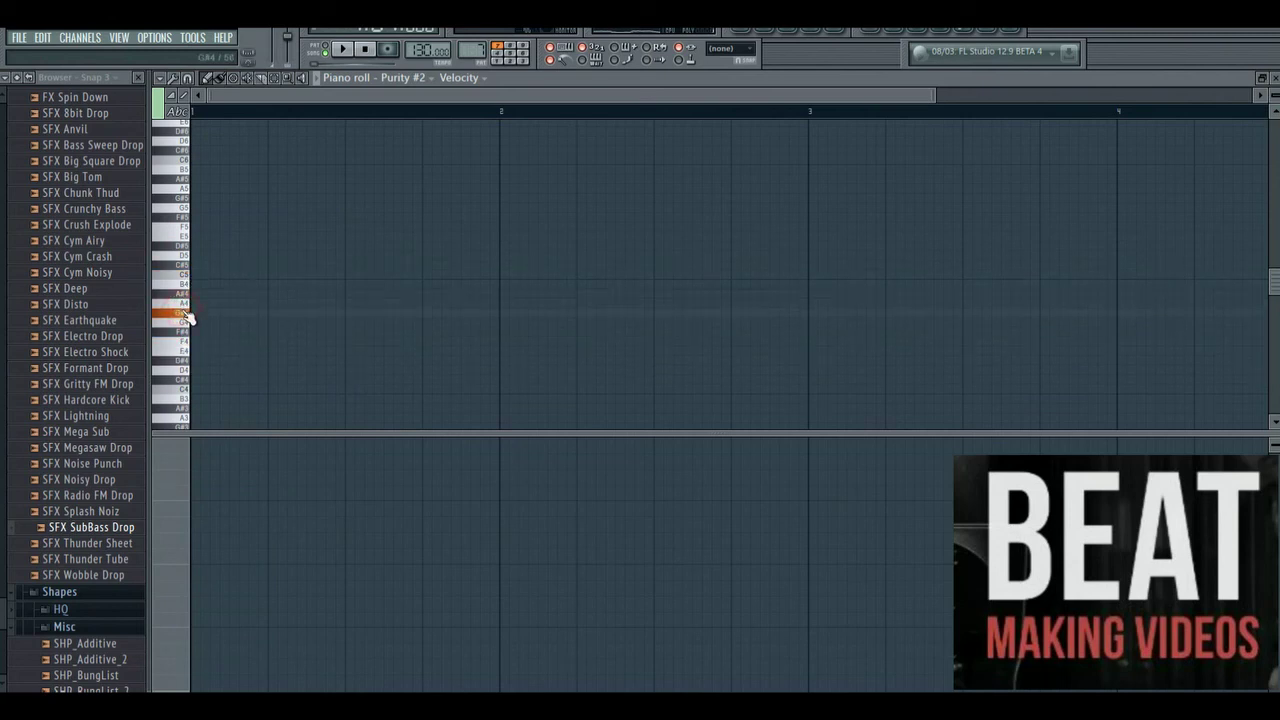
key("space")
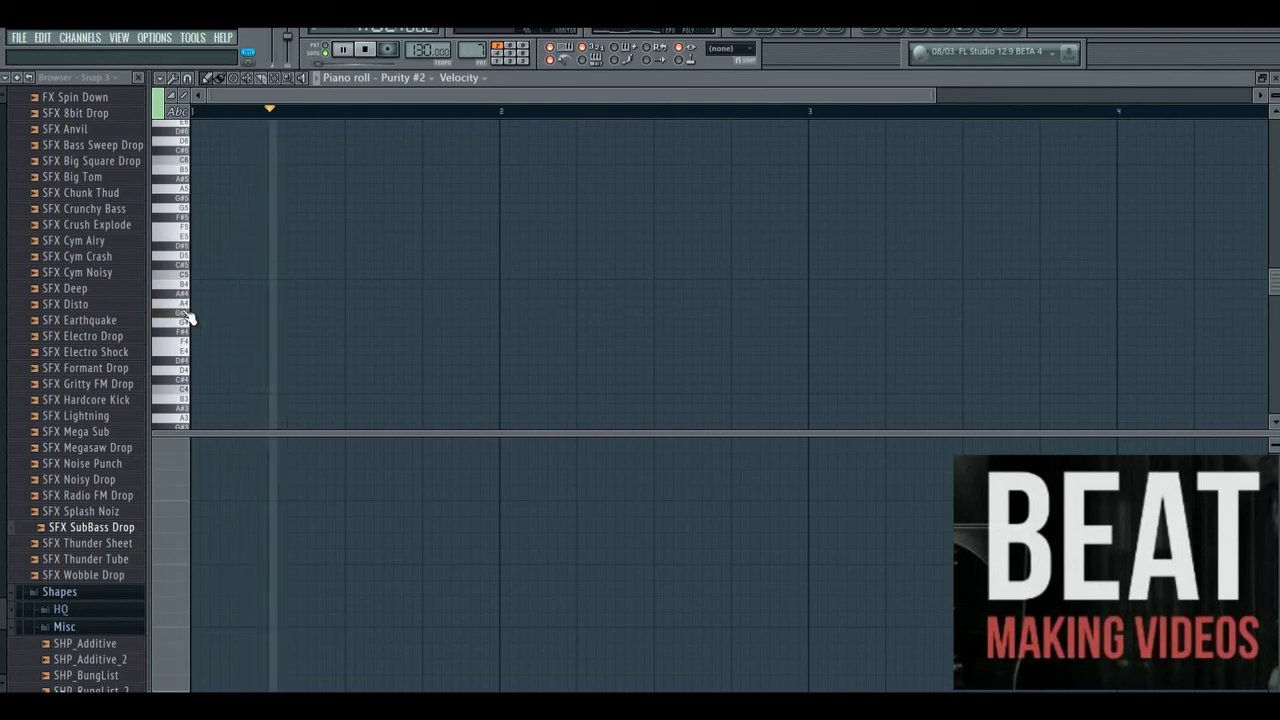
left_click(184, 314)
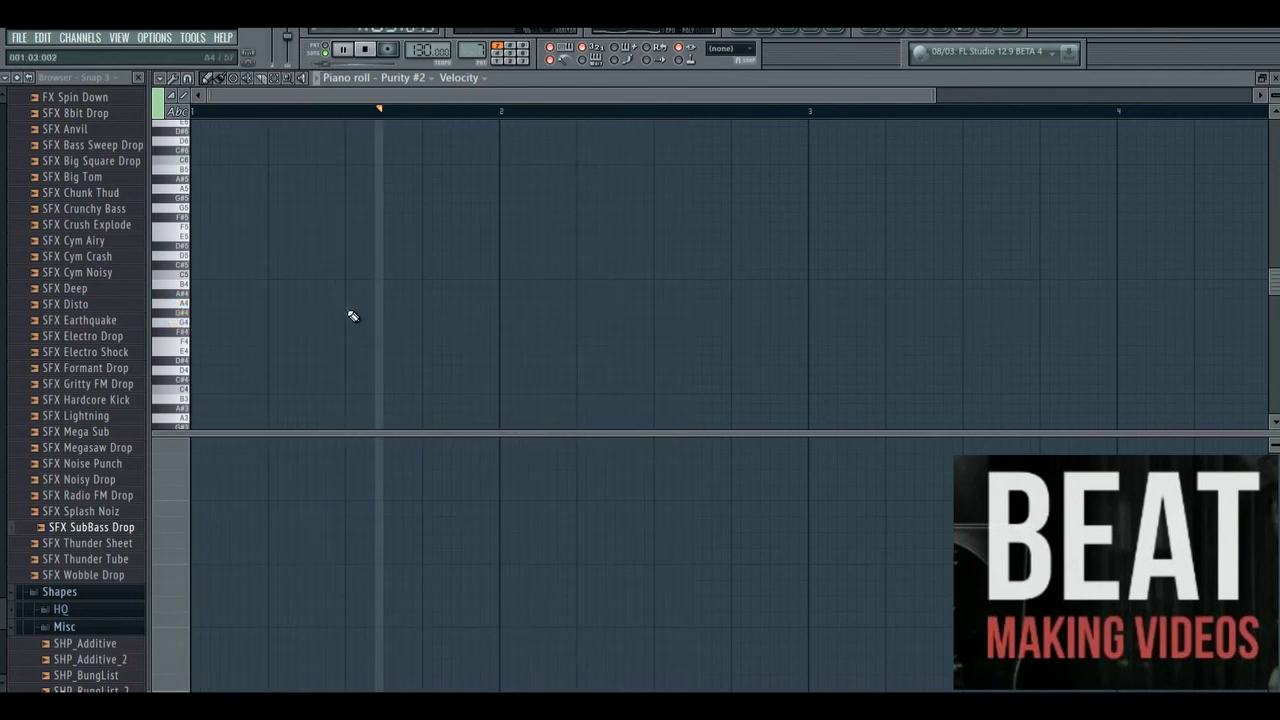
Draw a sustained G#4 note about 1.2 bars long, starting just after beat 3 of bar 1.
left_click(386, 310)
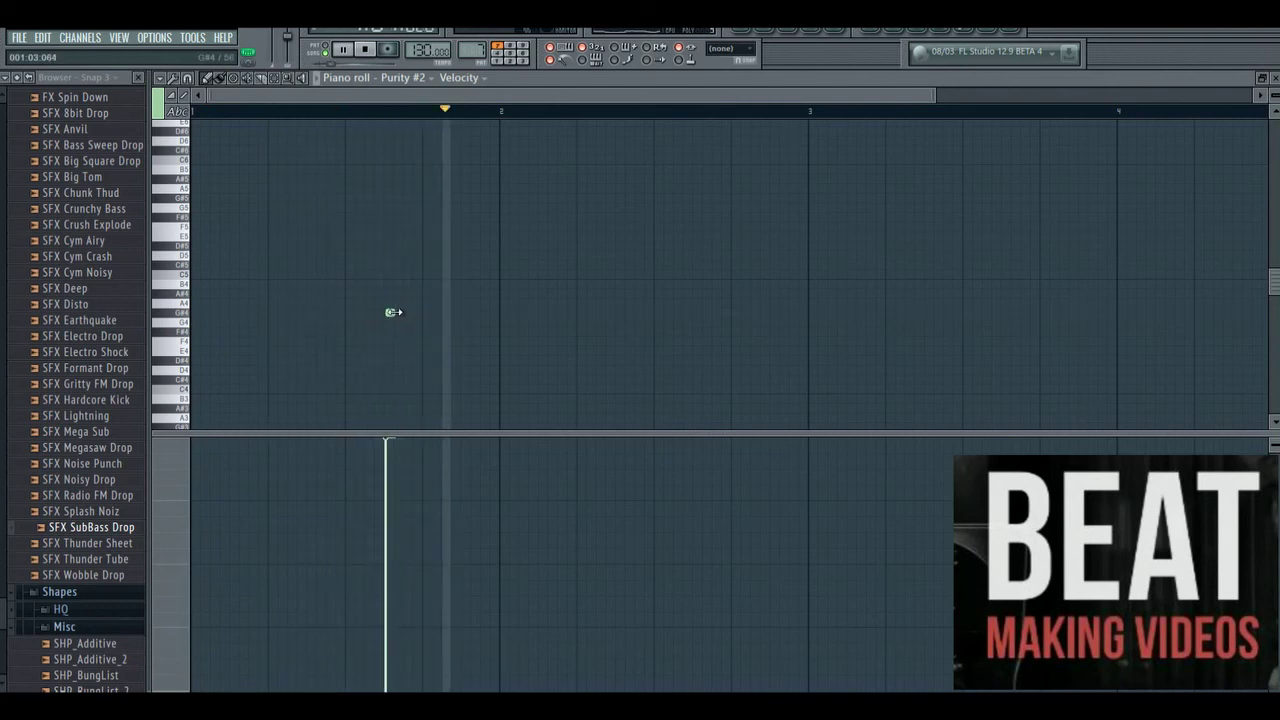
left_click_drag(511, 307, 831, 311)
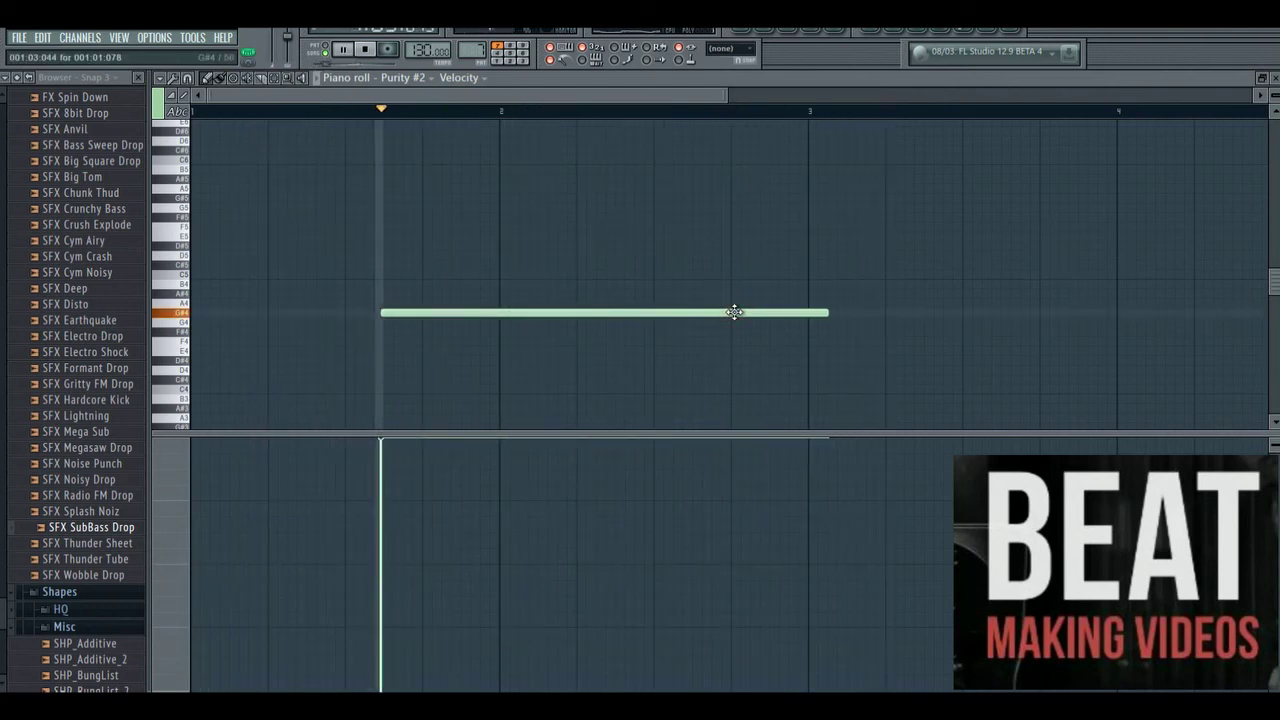
left_click_drag(735, 312, 731, 312)
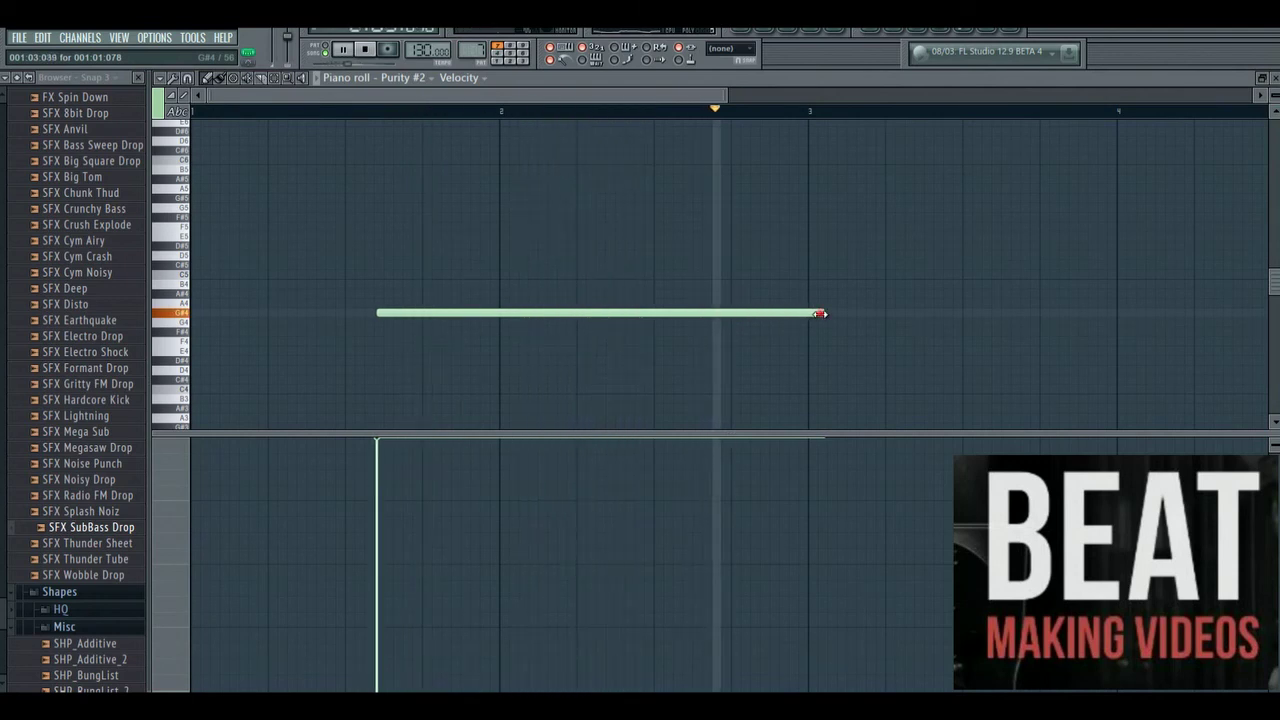
left_click_drag(822, 313, 742, 315)
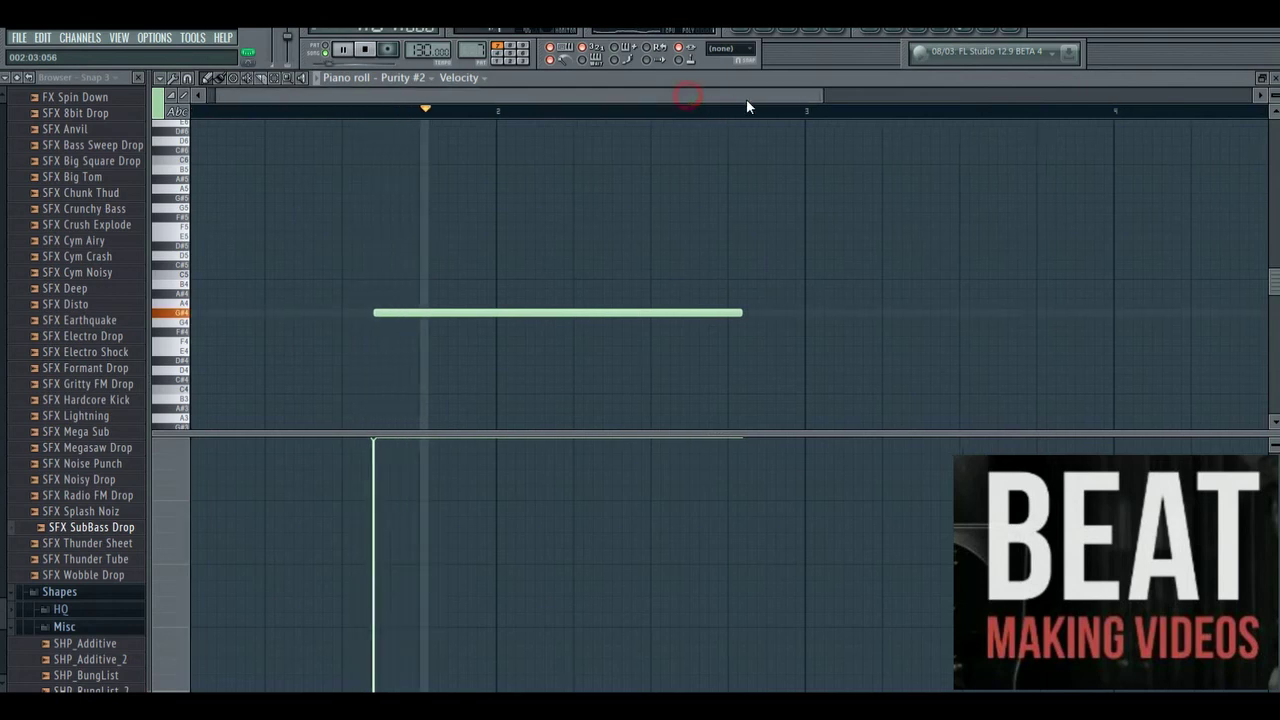
Add two short G#4 notes in bar 3, one midway through beat 2 and one near the bar's end.
left_click_drag(750, 99, 798, 98)
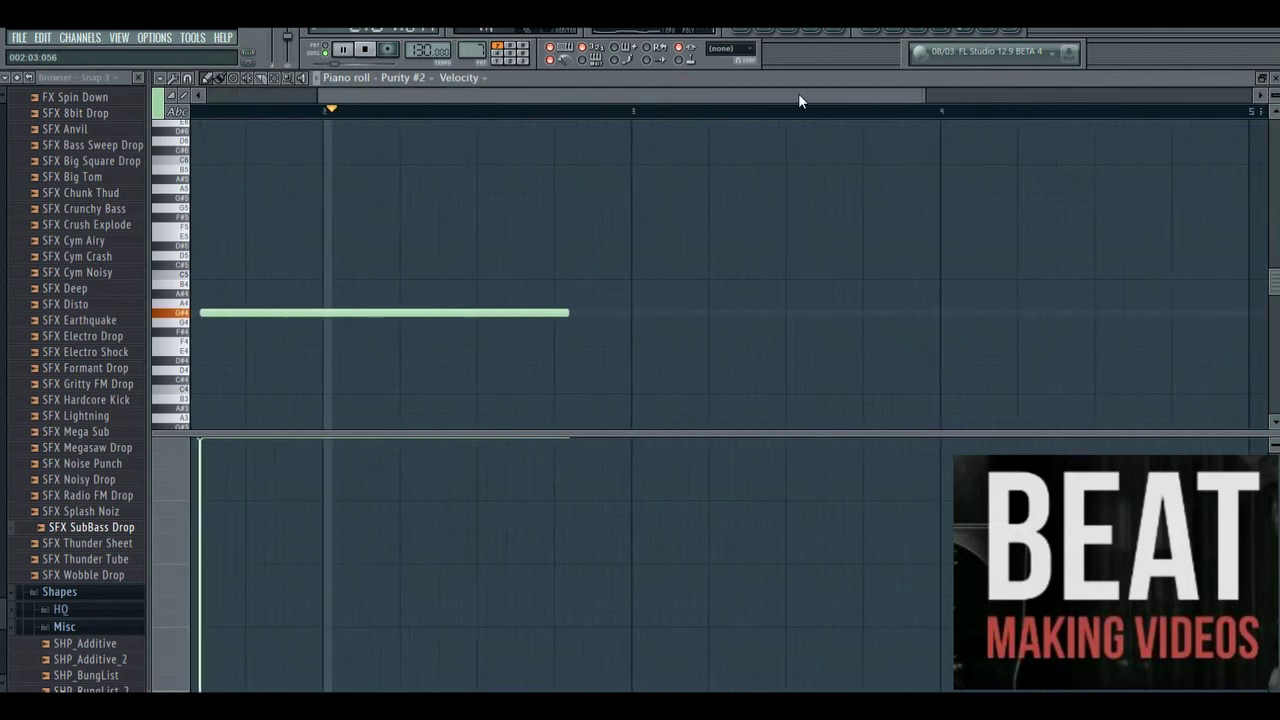
left_click(183, 257)
left_click(174, 275)
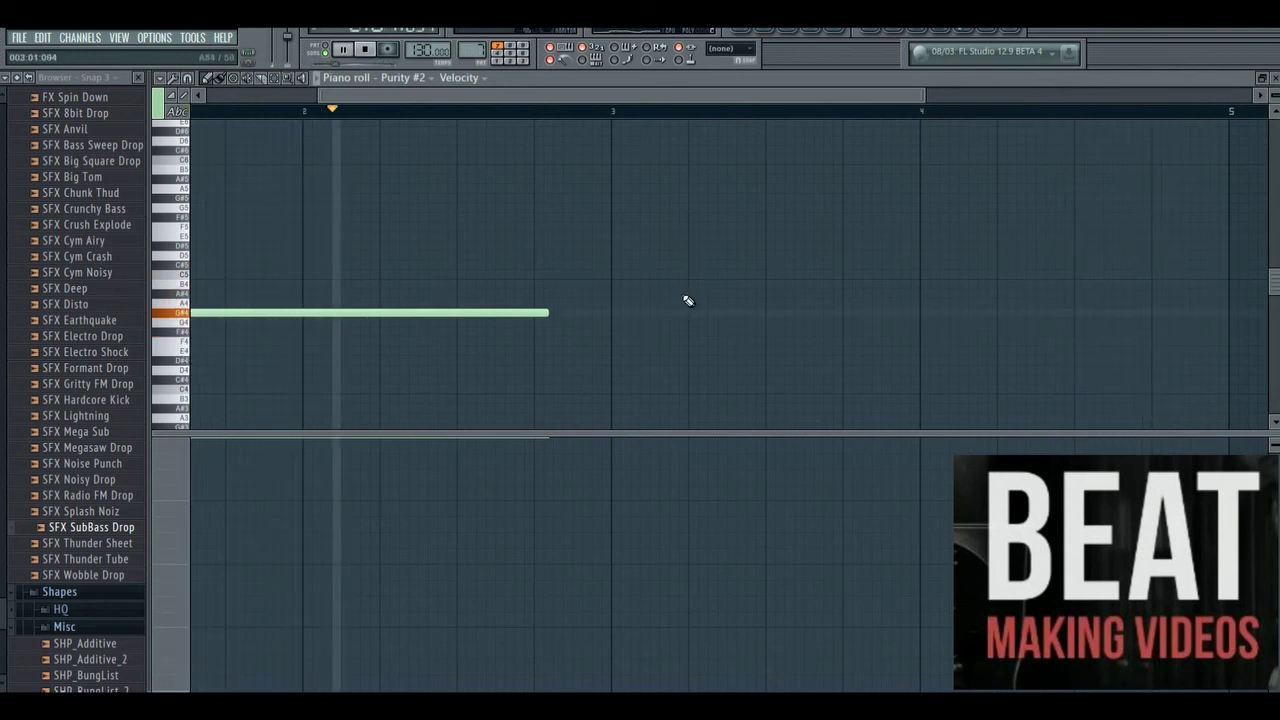
left_click(773, 311)
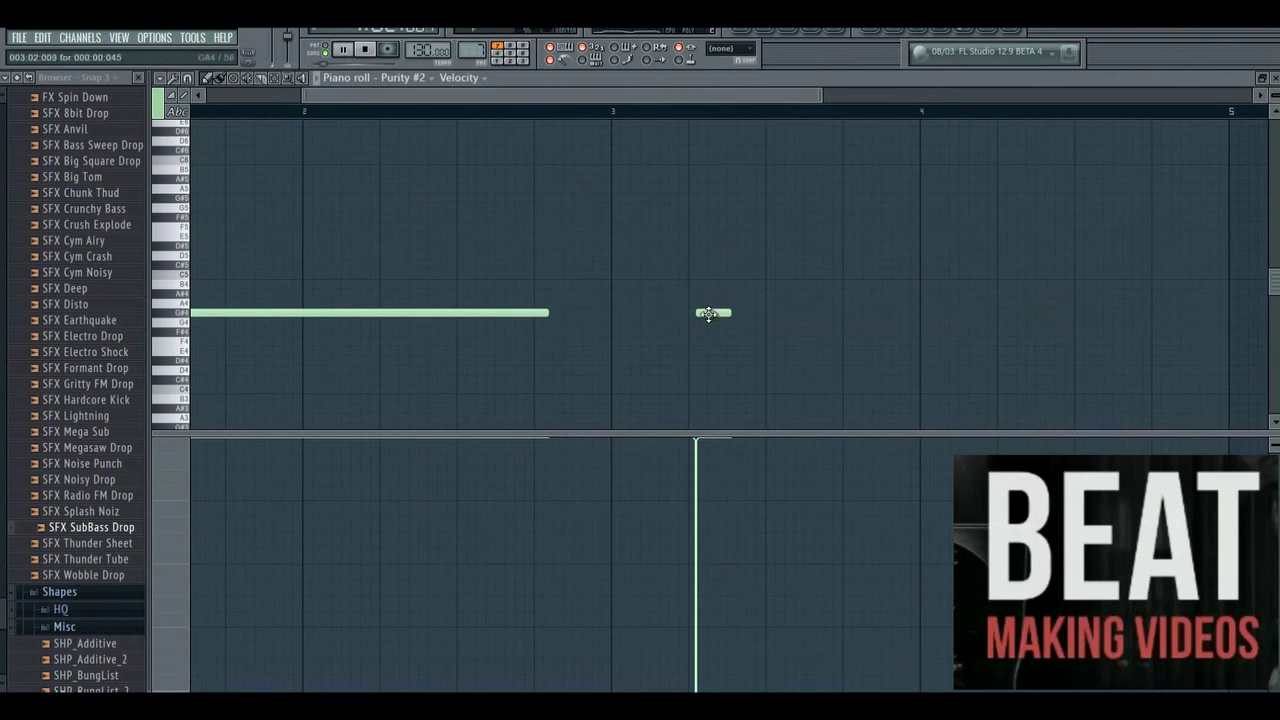
left_click_drag(714, 313, 744, 314)
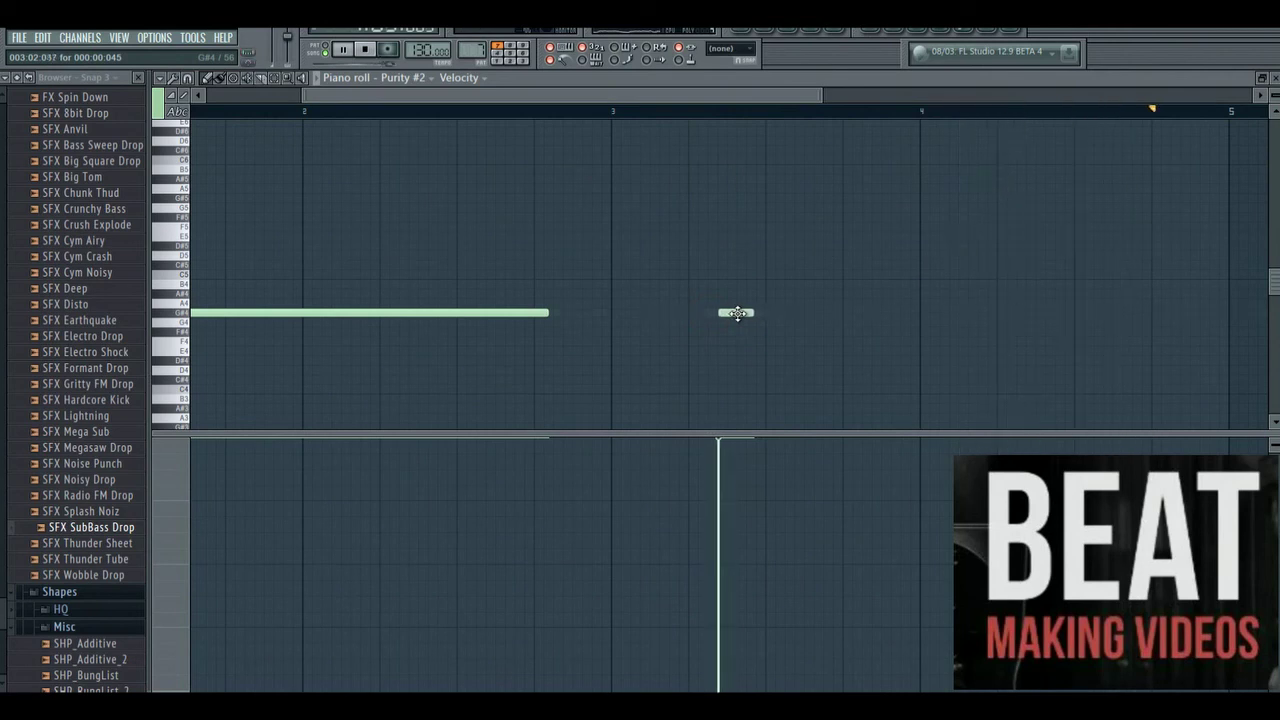
left_click(794, 309)
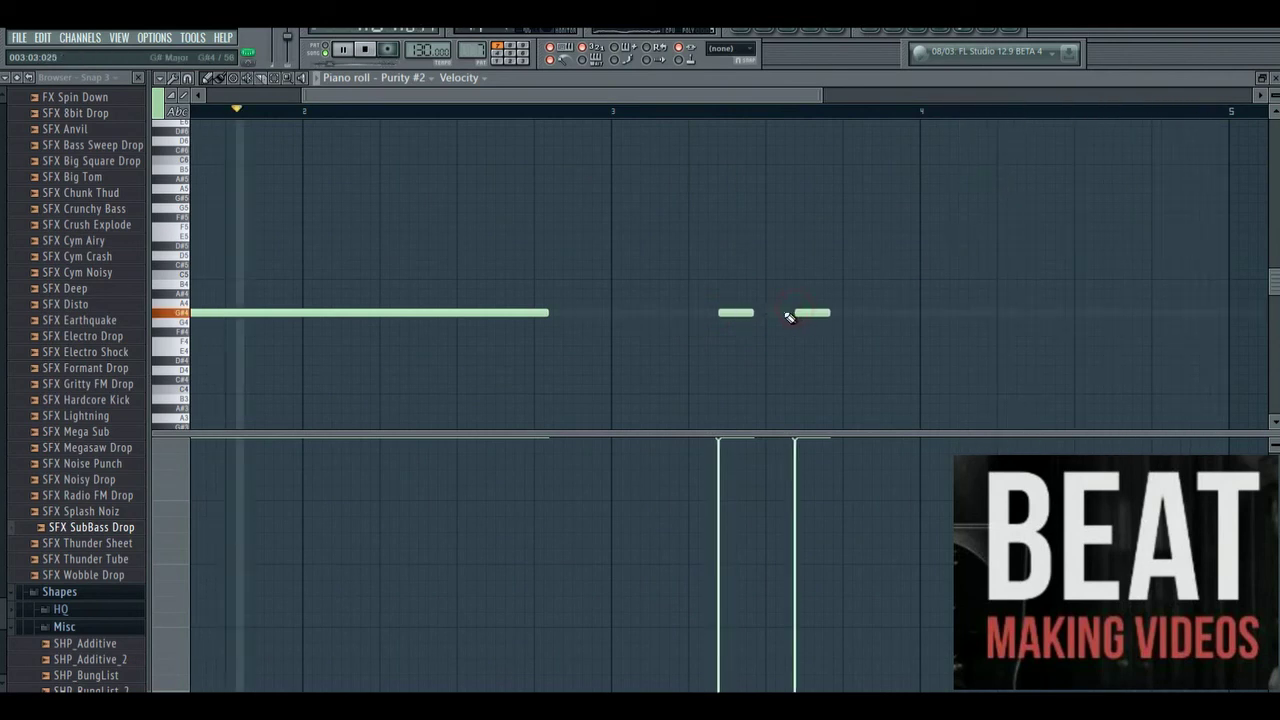
left_click_drag(751, 309, 888, 313)
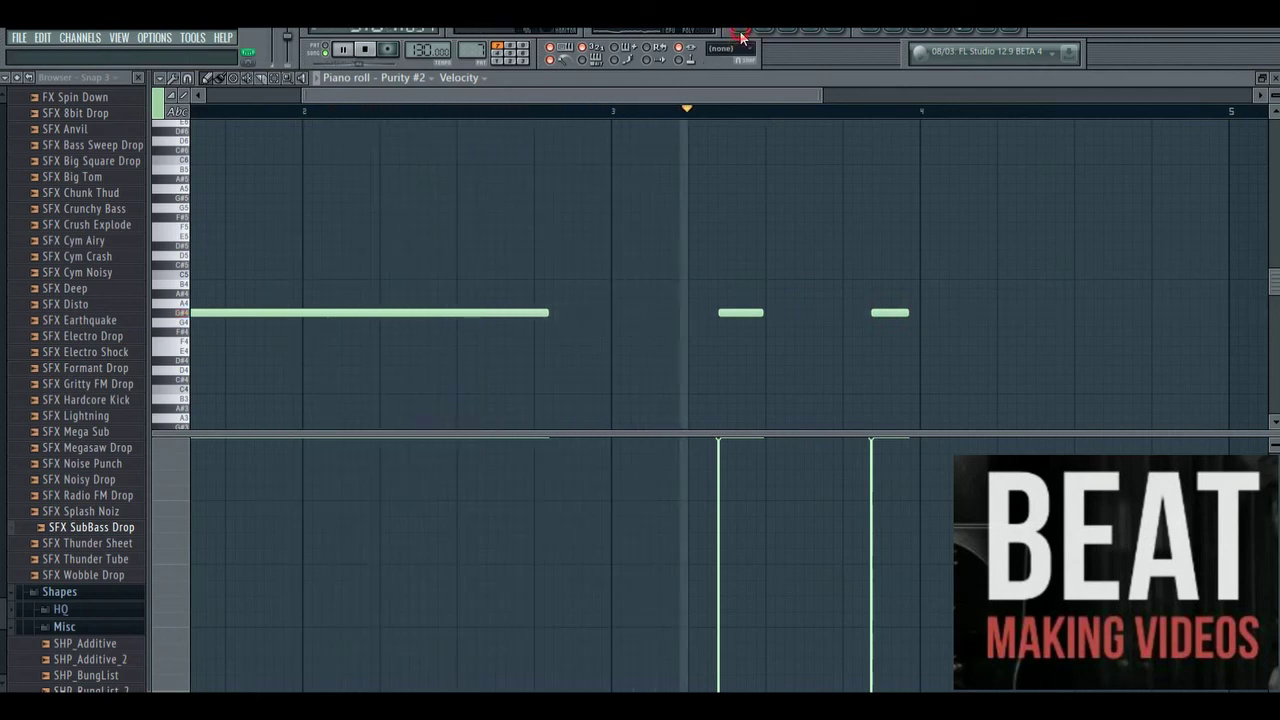
Split the Guitare Bass clip at bar 3 in the playlist and repeat its bar 3 section in bar 4.
key("F5")
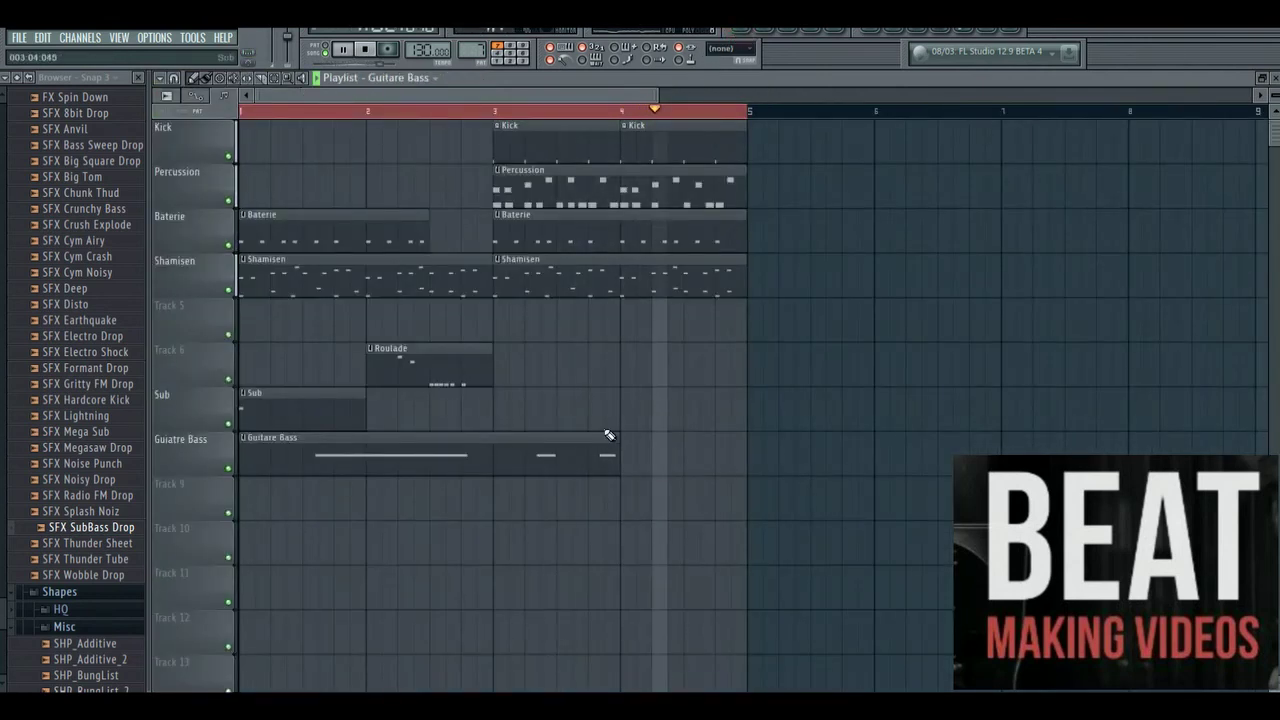
left_click_drag(619, 443, 746, 443)
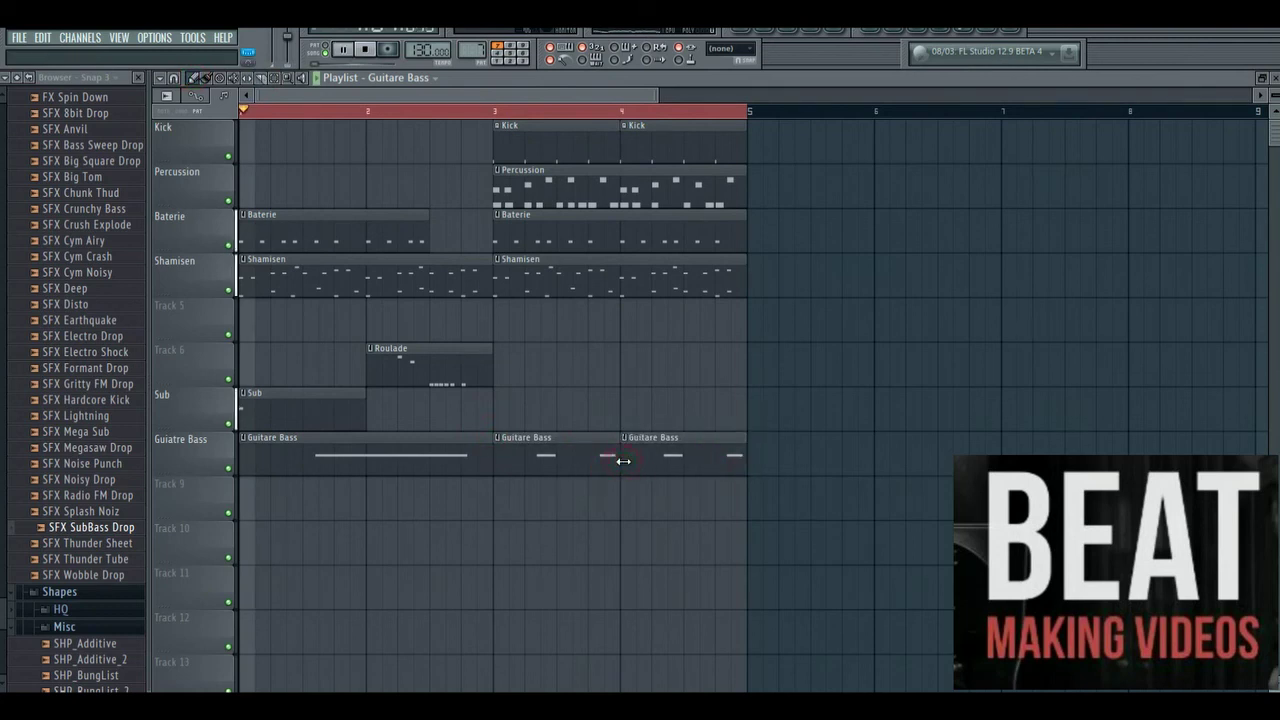
left_click(769, 33)
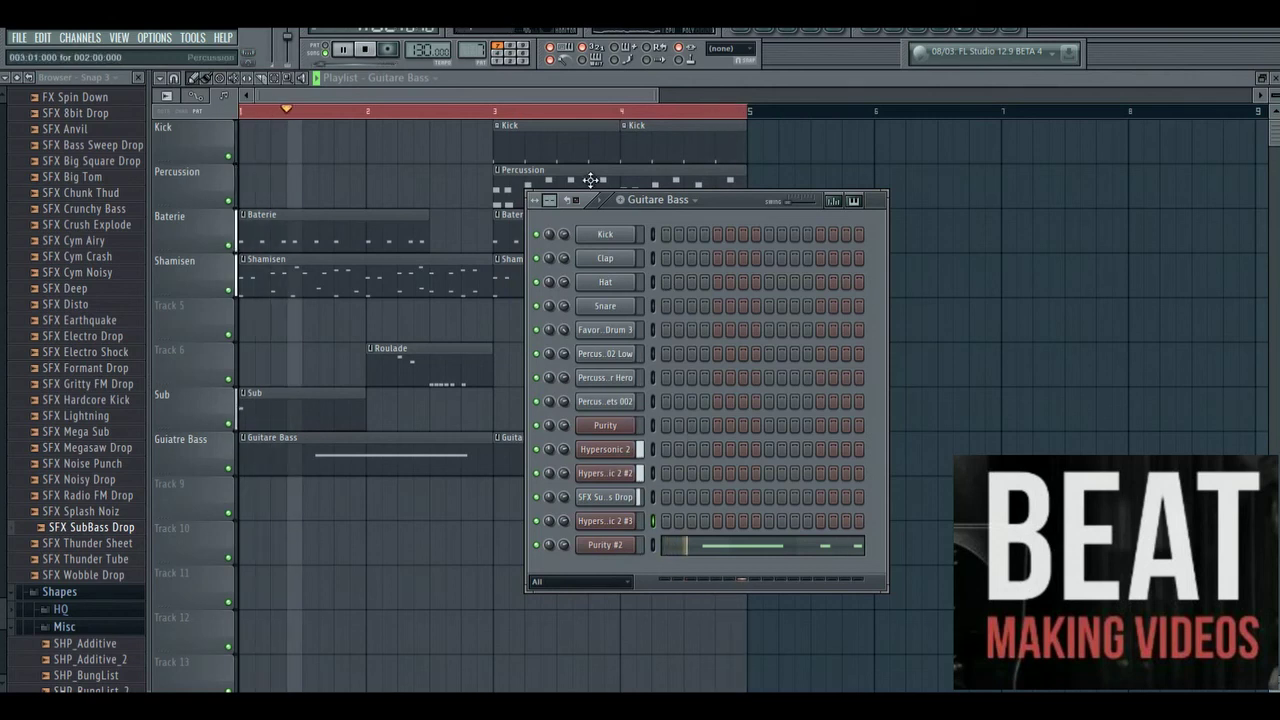
Set the playlist loop to bars 3 and 4, then stop playback.
left_click(275, 79)
left_click_drag(495, 111, 719, 152)
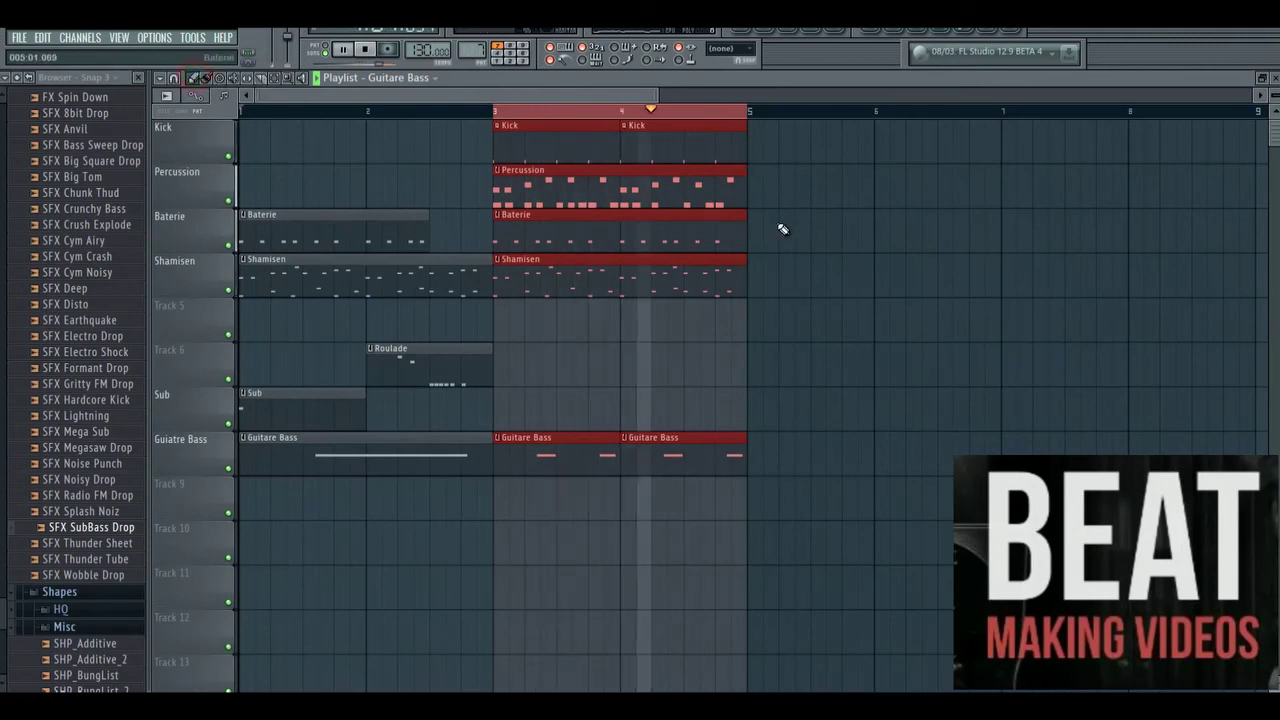
key("space")
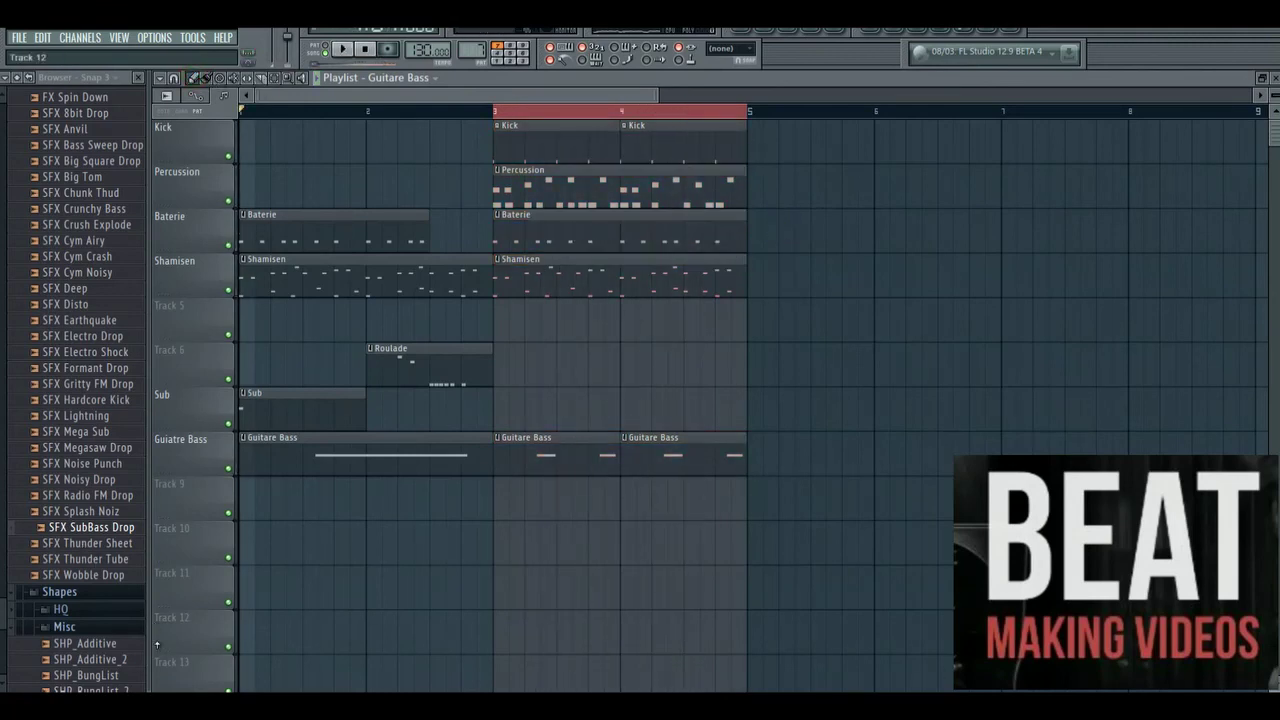
Load the RD_Crash_2 sample from RealDrumkits into a new channel and resume playback.
left_click_drag(1, 634, 2, 549)
right_click(88, 207)
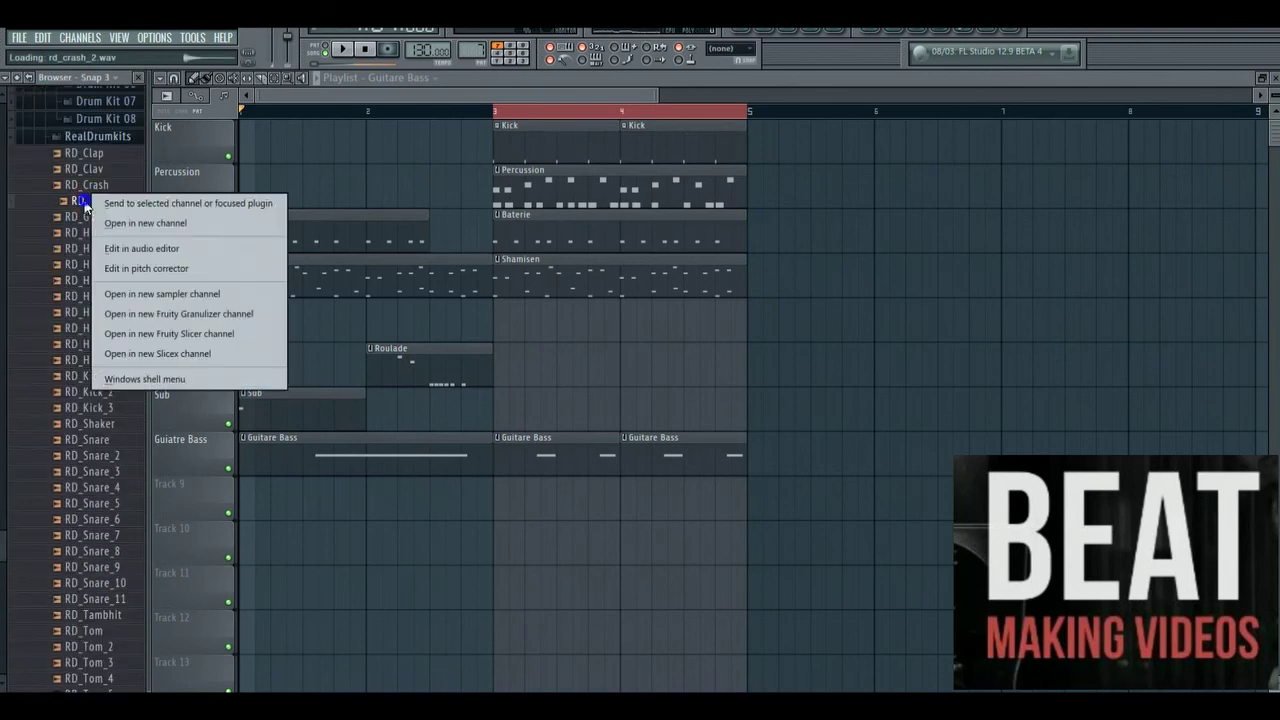
left_click(210, 227)
key("space")
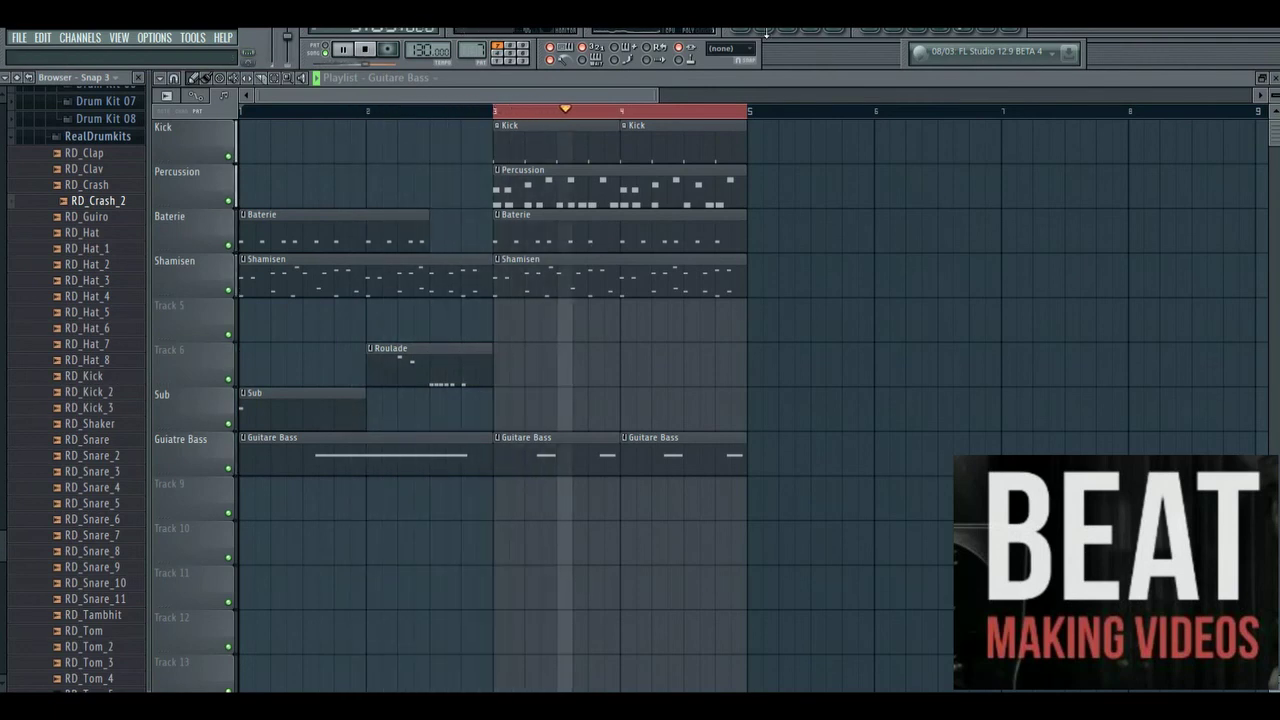
Create pattern 8 named "crash" and place it on Track 5 at bar 3 of the playlist.
left_click(775, 28)
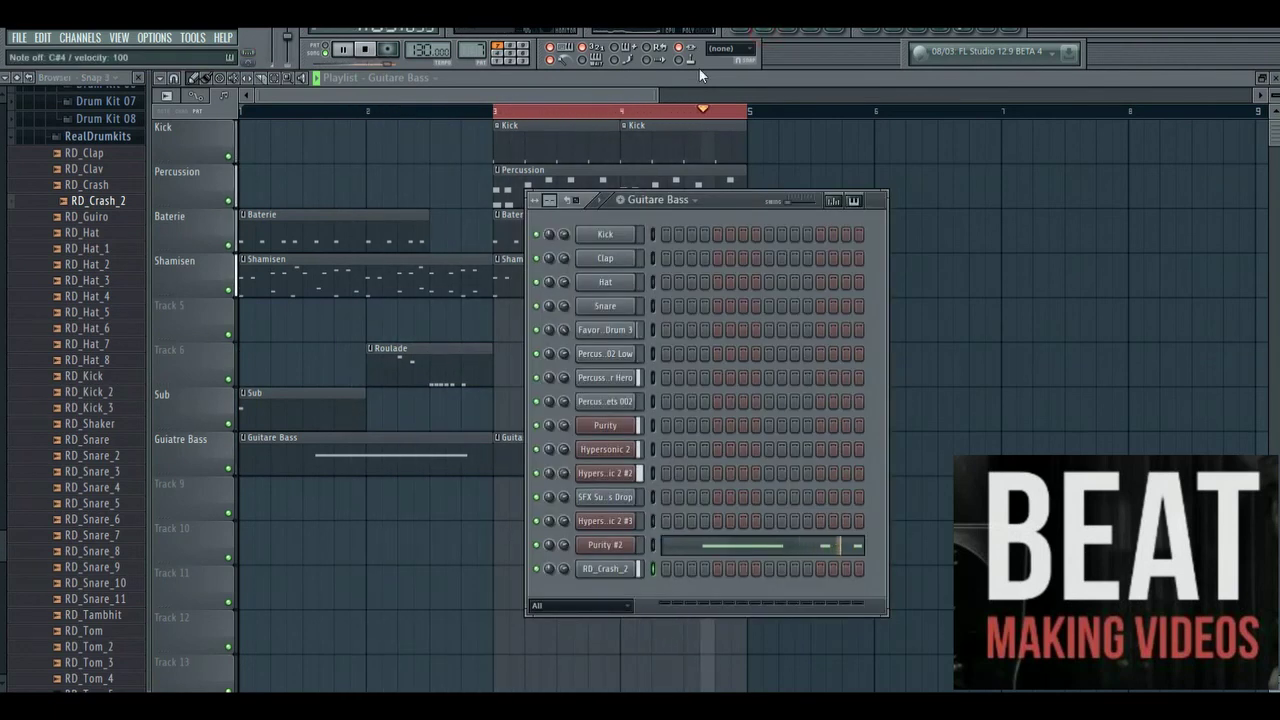
left_click(620, 202)
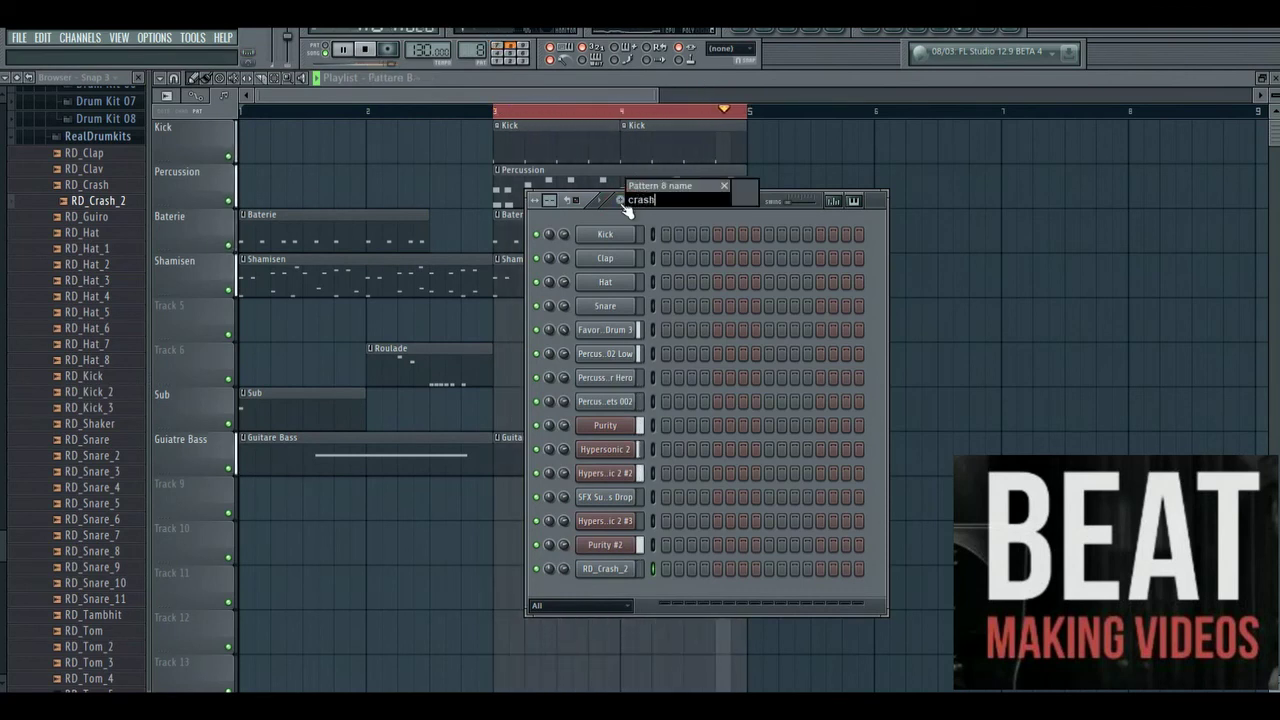
type("crash")
key("Return")
left_click(508, 305)
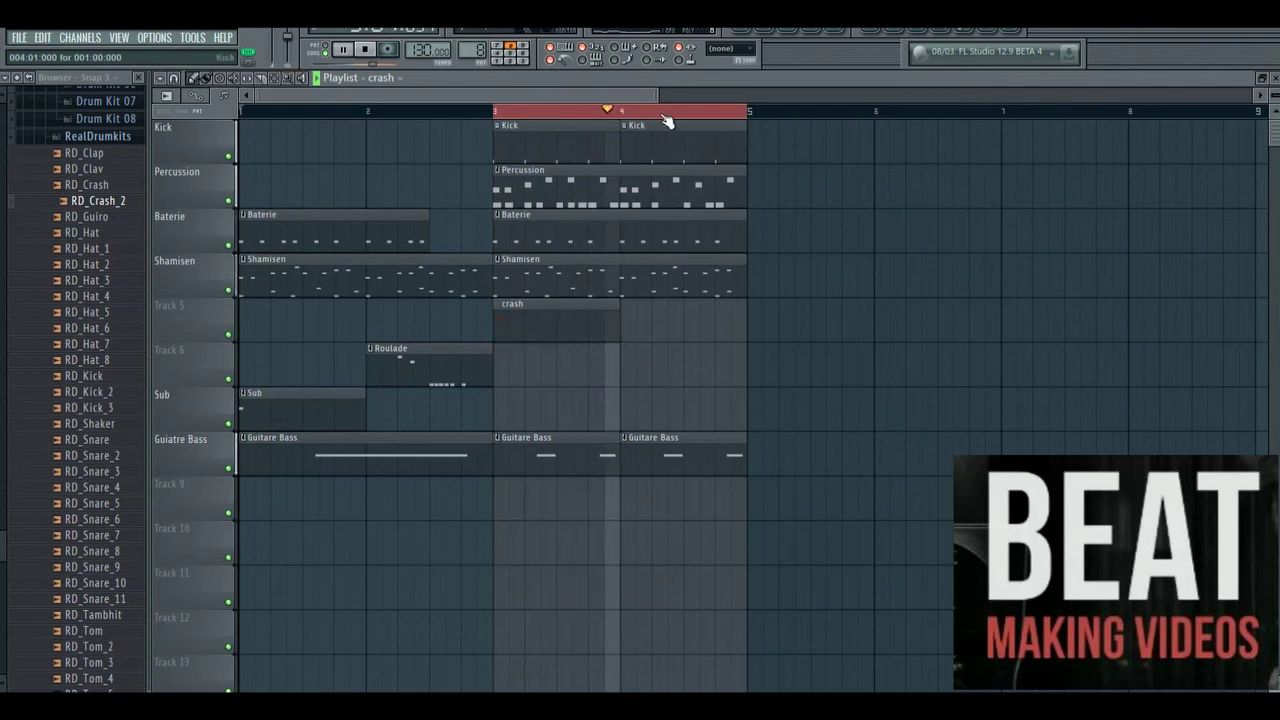
Add an RD_Crash_2 hit on the first step at about 61% volume and place another crash clip at bar 1 of Track 5.
left_click(769, 34)
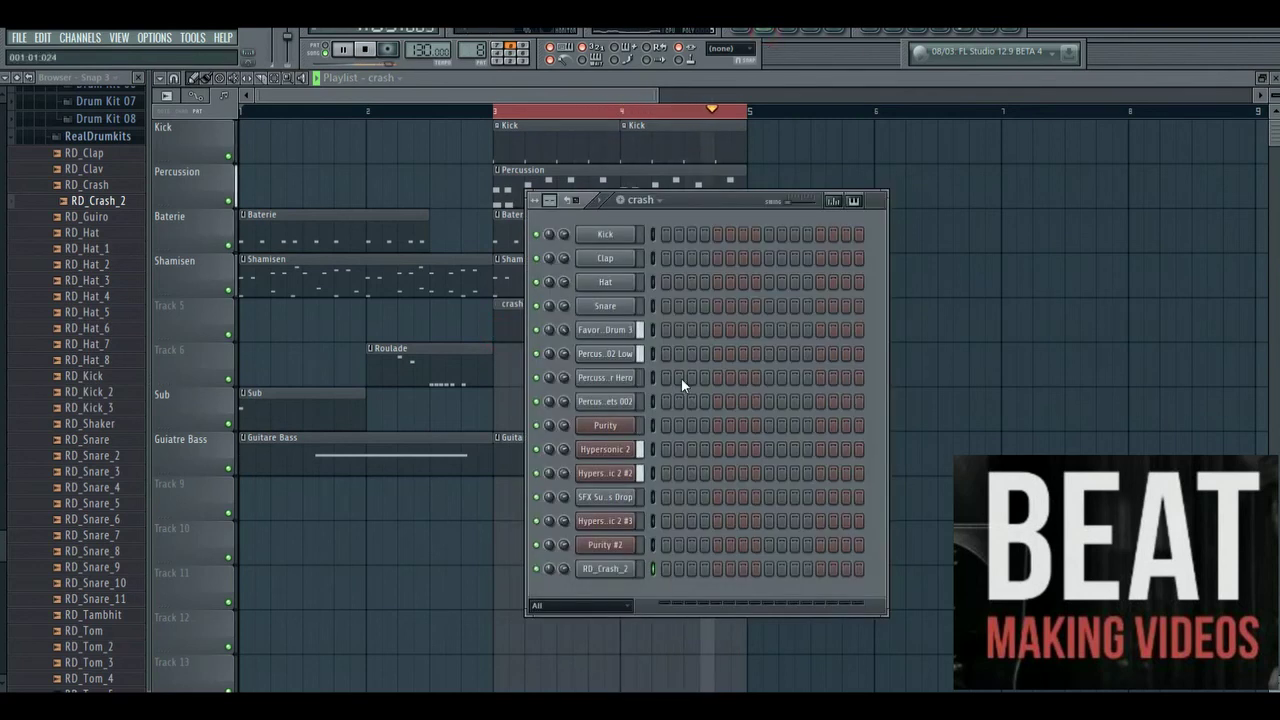
left_click(666, 568)
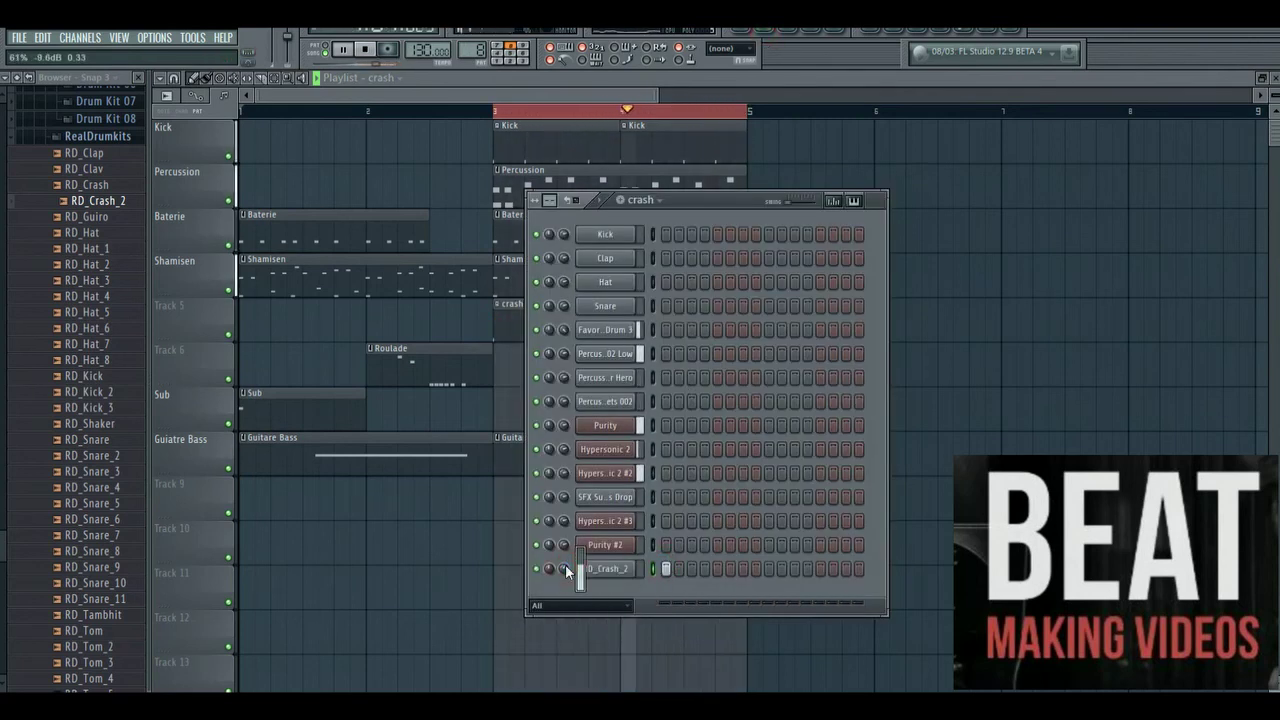
left_click(265, 325)
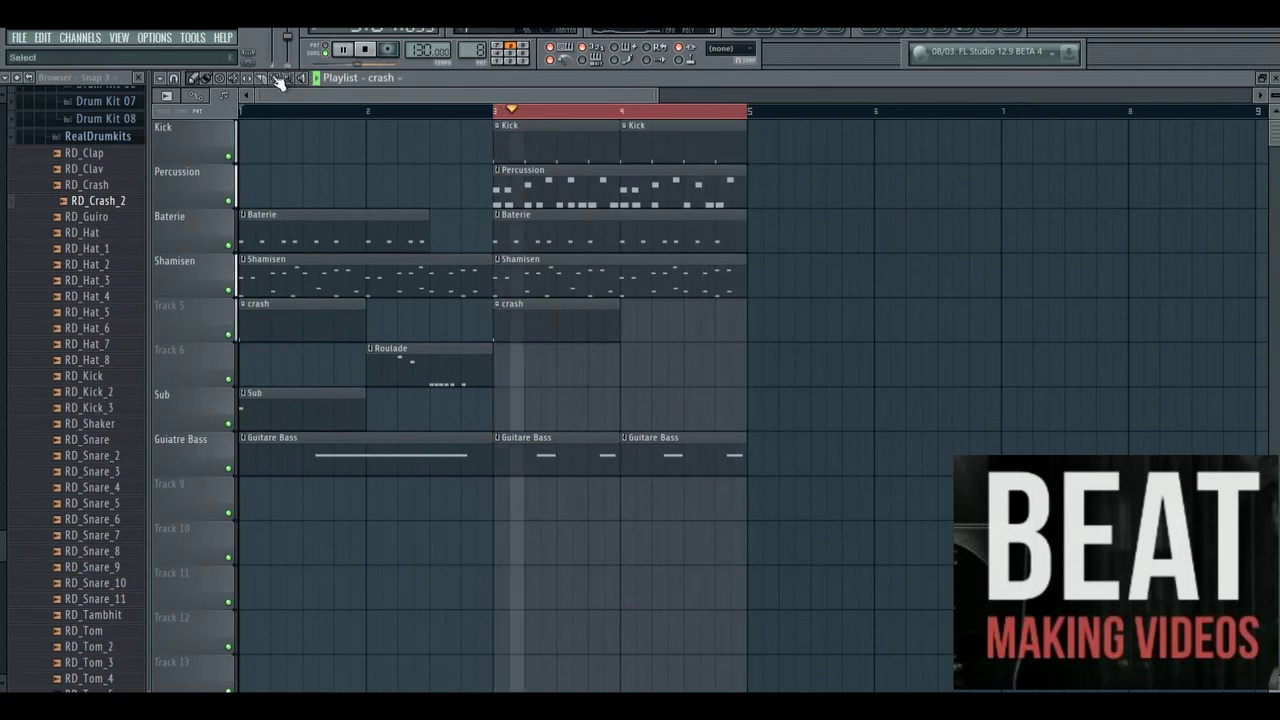
Clear the playlist loop over bars 3 and 4 and stop playback.
left_click(635, 124)
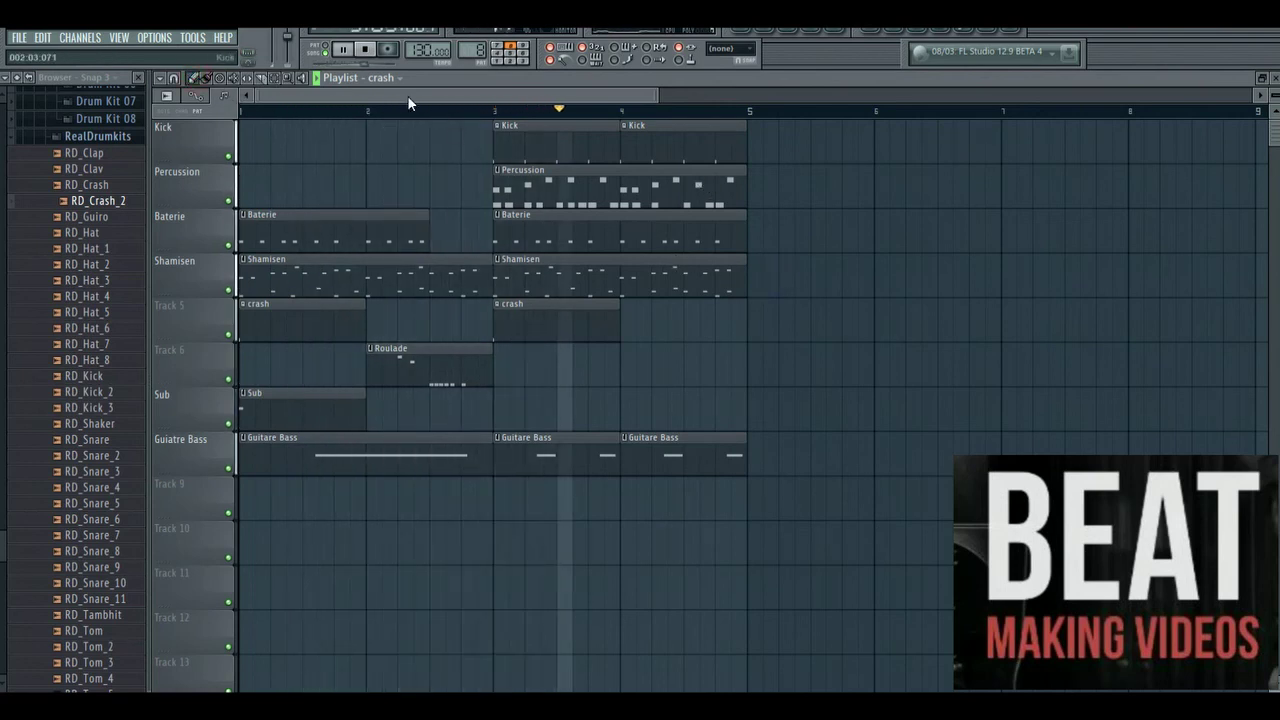
left_click(367, 50)
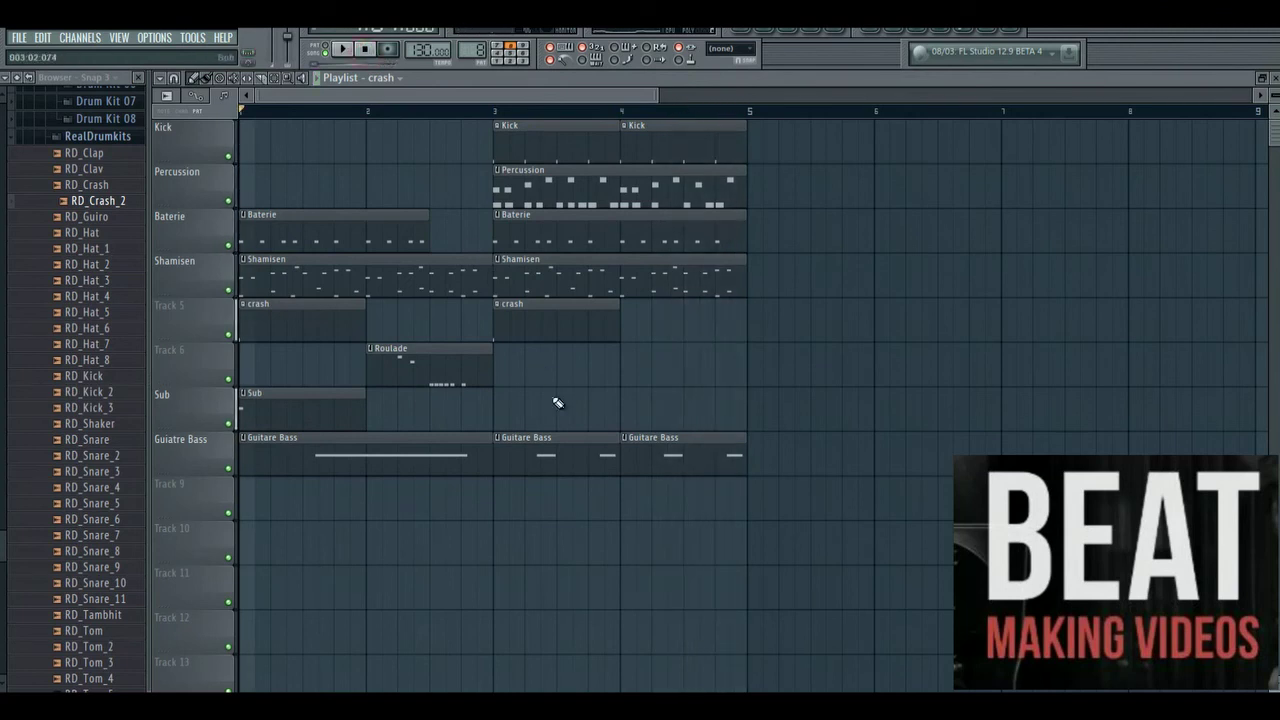